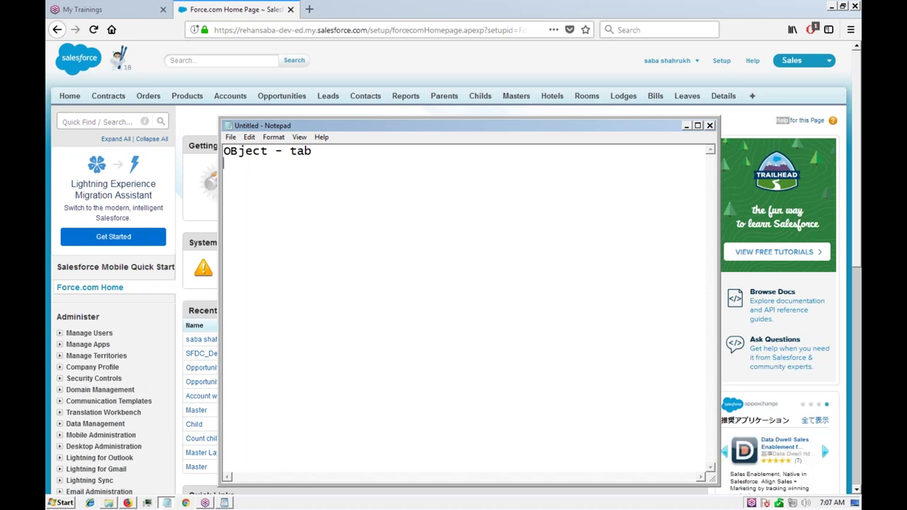
Correct the capitalization of the first word in the note so that it reads "Object".
key(Up)
key(Right)
key(Delete)
text(b)
click(224, 163)
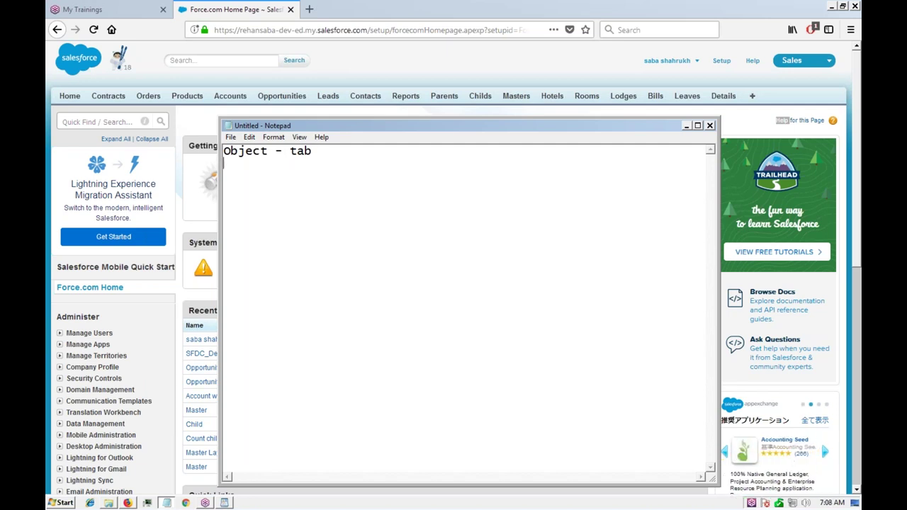
Add "page layout-" as the second line of the note.
text(ob)
key(BackSpace)
key(BackSpace)
text(page layout)
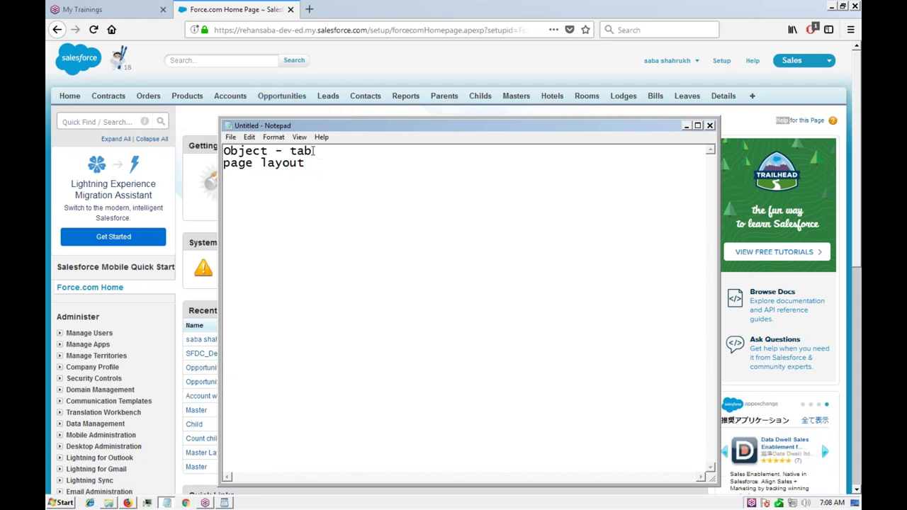
click(314, 151)
click(305, 165)
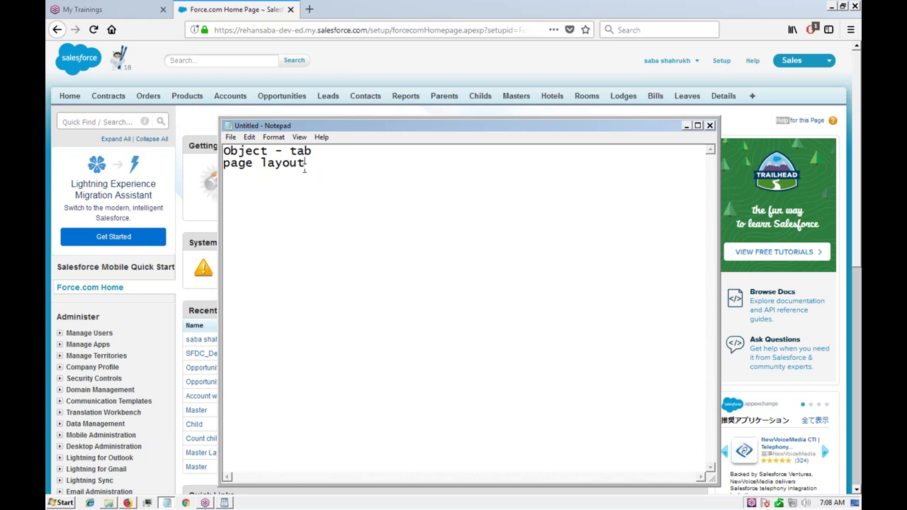
text(-)
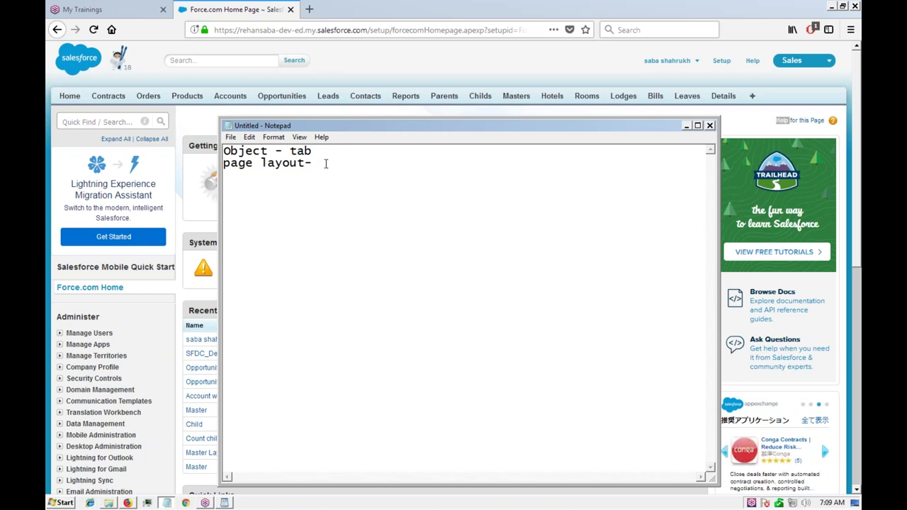
Add a new line reading "when custom object created, automatically will be created" below the page layout line.
key(Return)
text(when)
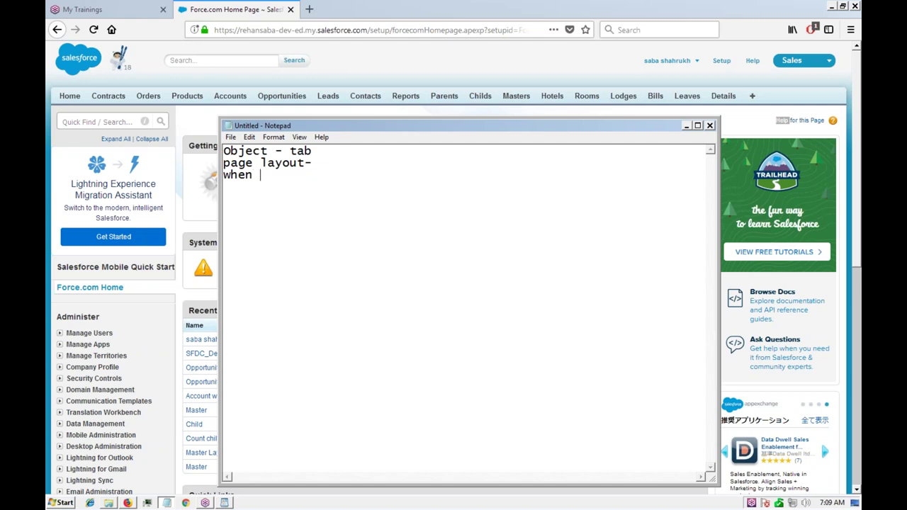
text( custom object created, automatical)
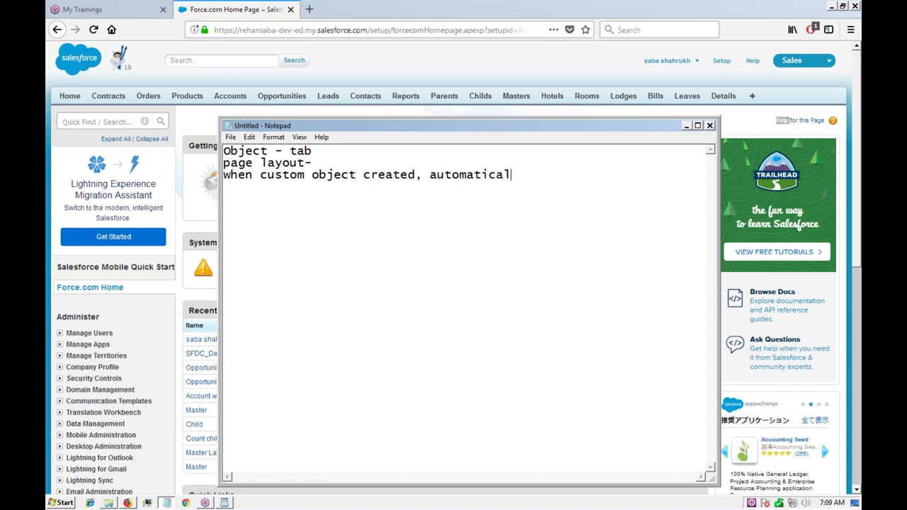
text(ly will)
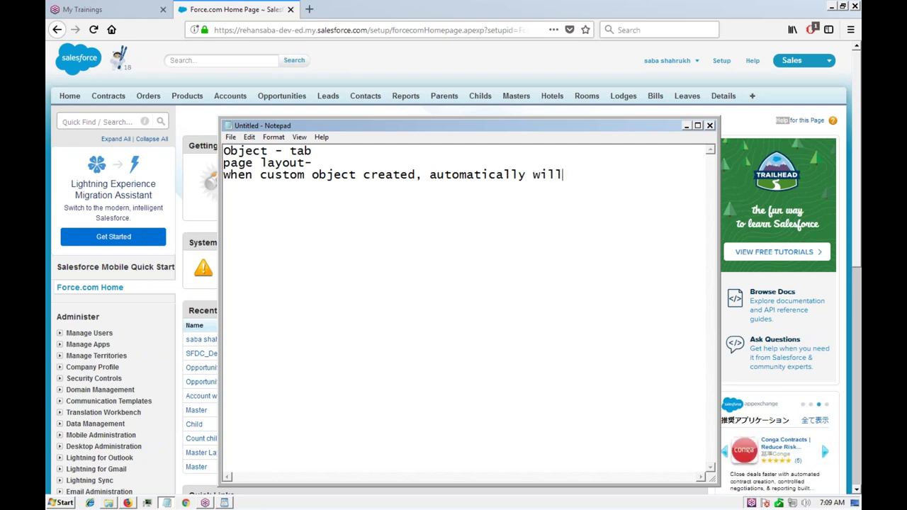
click(532, 174)
text(be created)
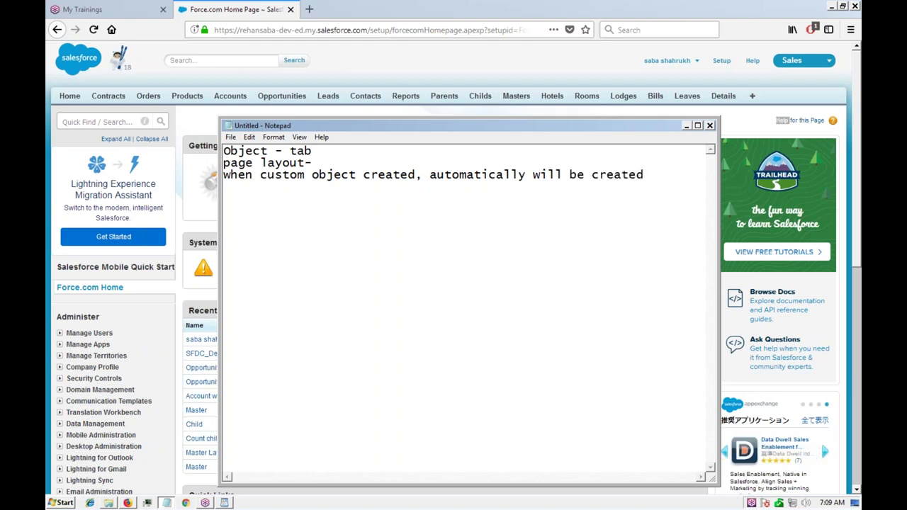
Add the line "create more page layouts" at the end of the note.
key(Return)
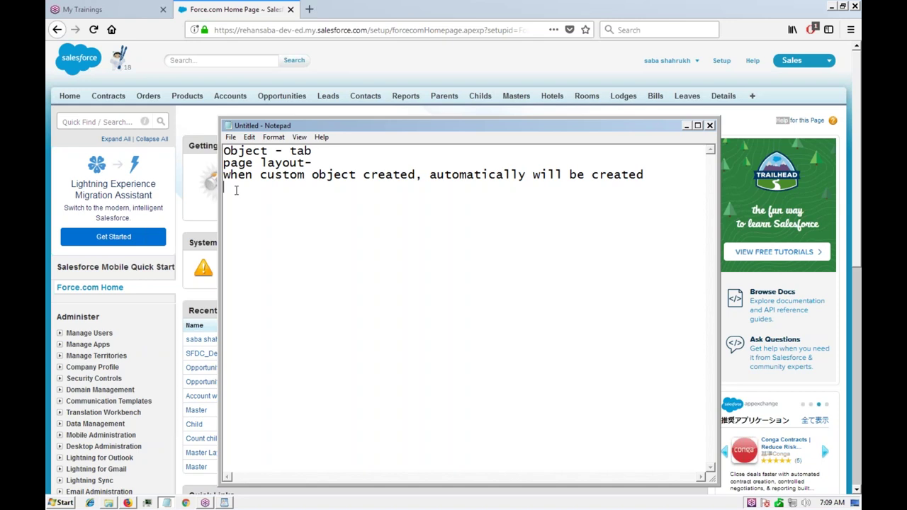
text(creat)
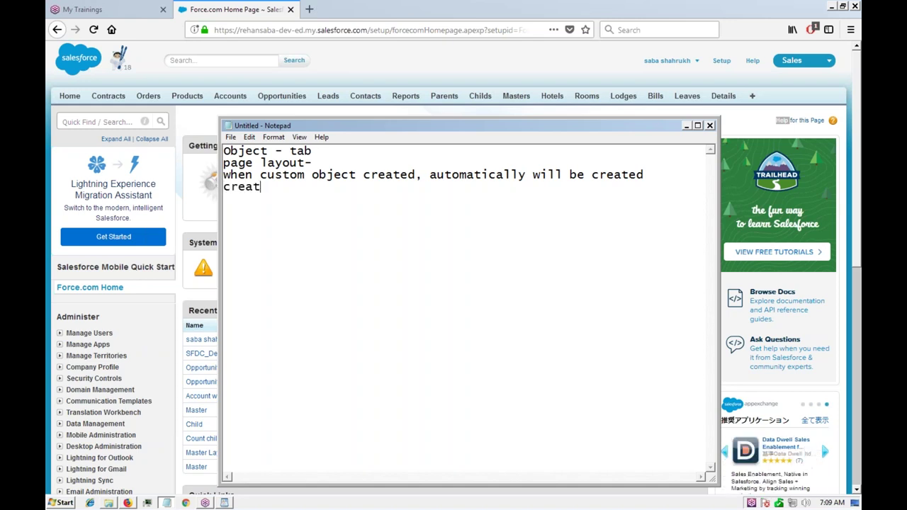
text(e more page l)
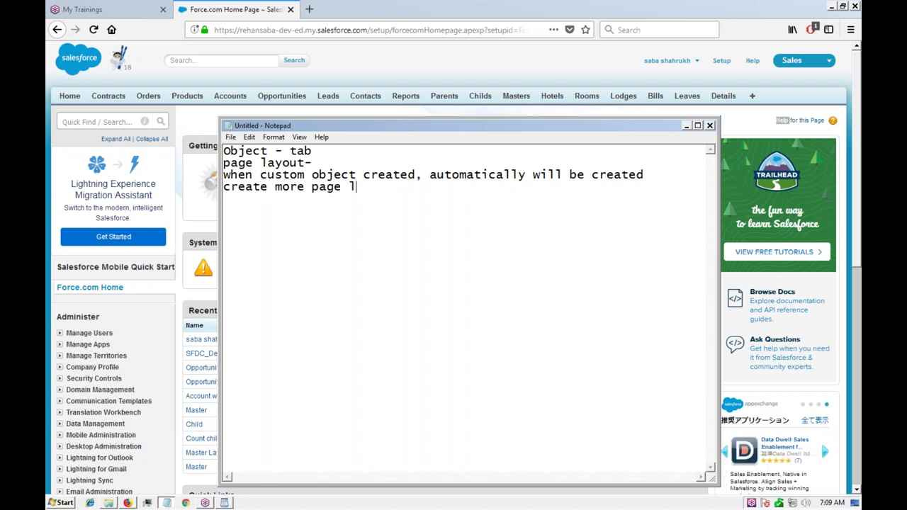
text(ayouts)
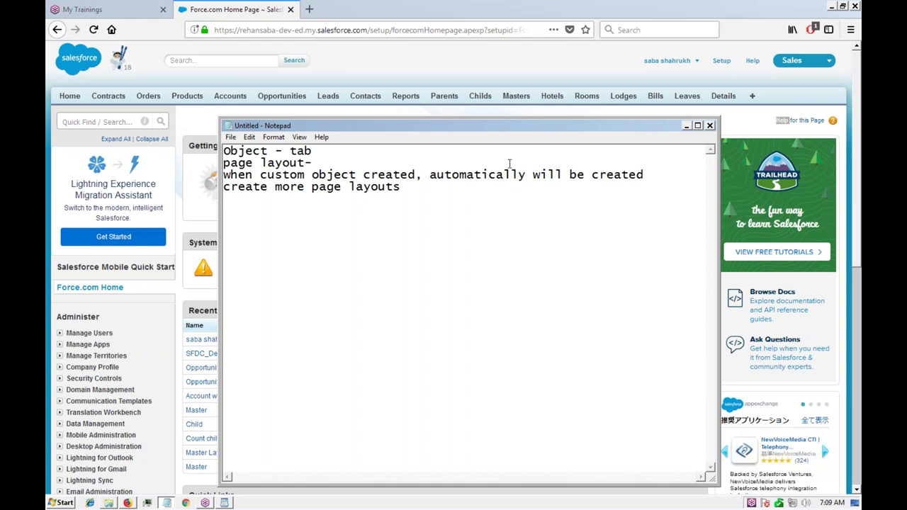
Switch to Salesforce in the browser and open the Test Opp record from the recent opportunities.
click(398, 112)
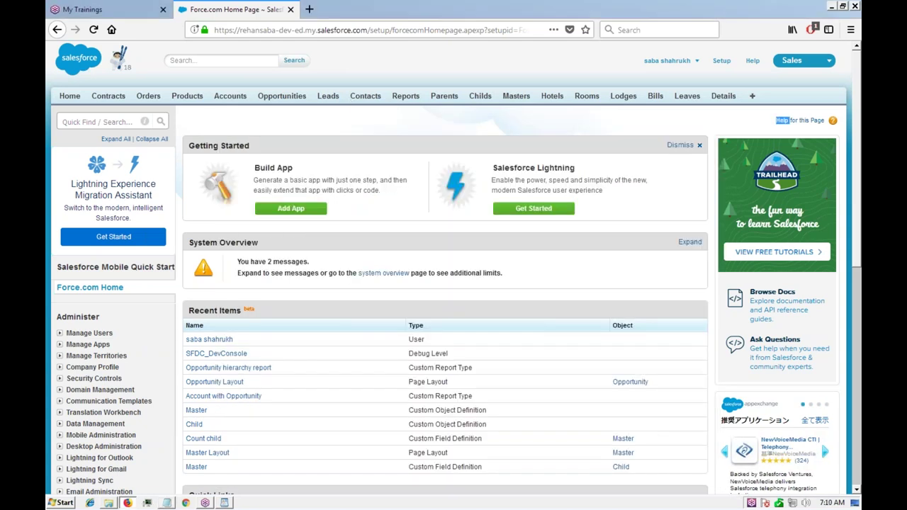
click(281, 103)
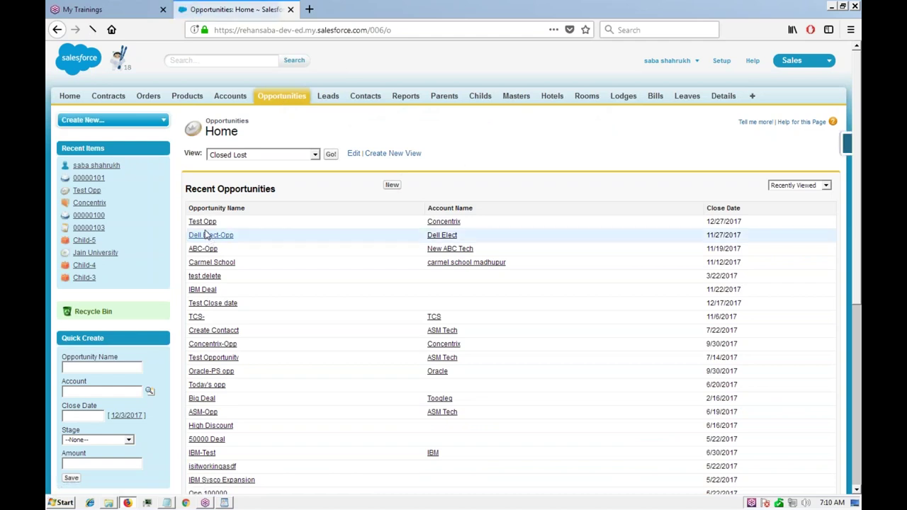
click(205, 223)
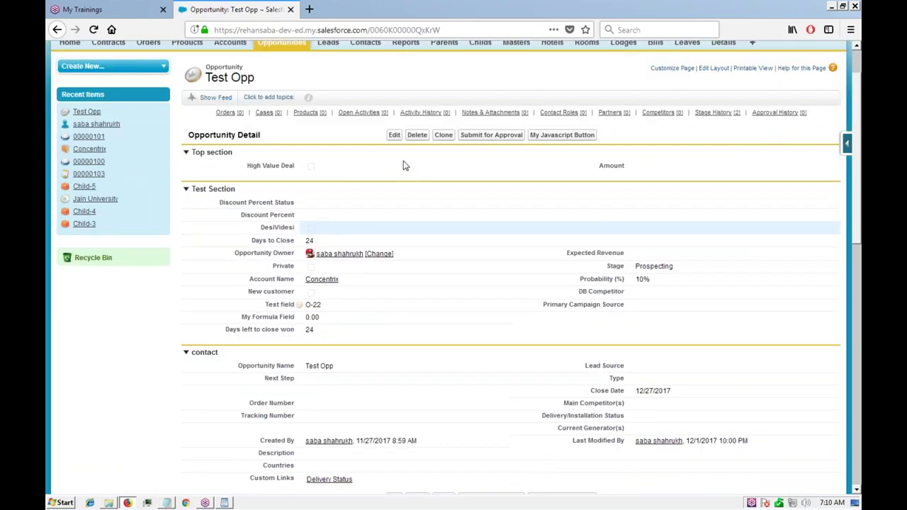
Examine the field sections and related lists on the Test Opp detail page.
scroll(403, 163, down, 2)
scroll(388, 178, up, 2)
scroll(336, 160, down, 2)
scroll(300, 161, down, 2)
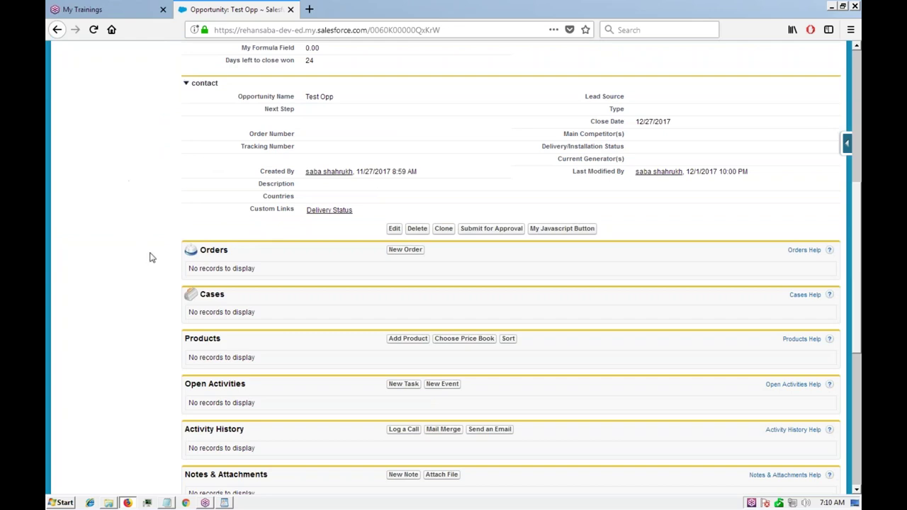
scroll(237, 156, up, 3)
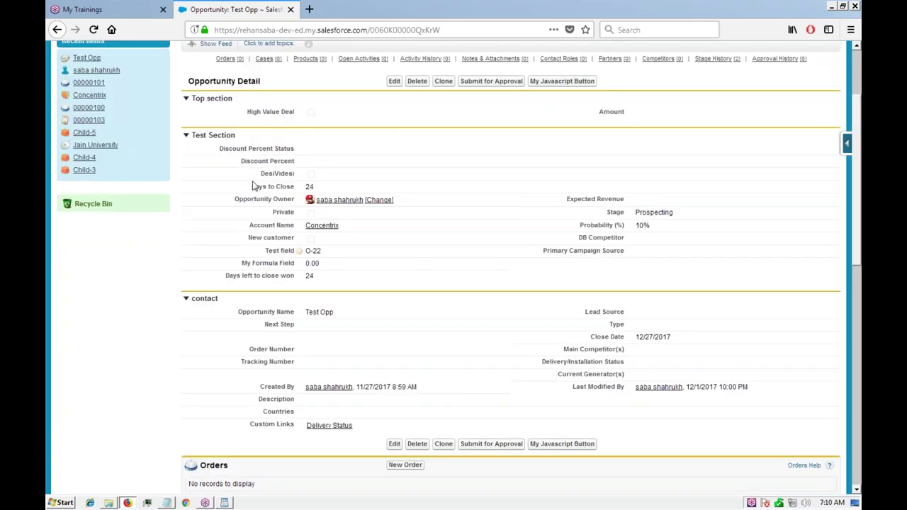
scroll(285, 174, down, 2)
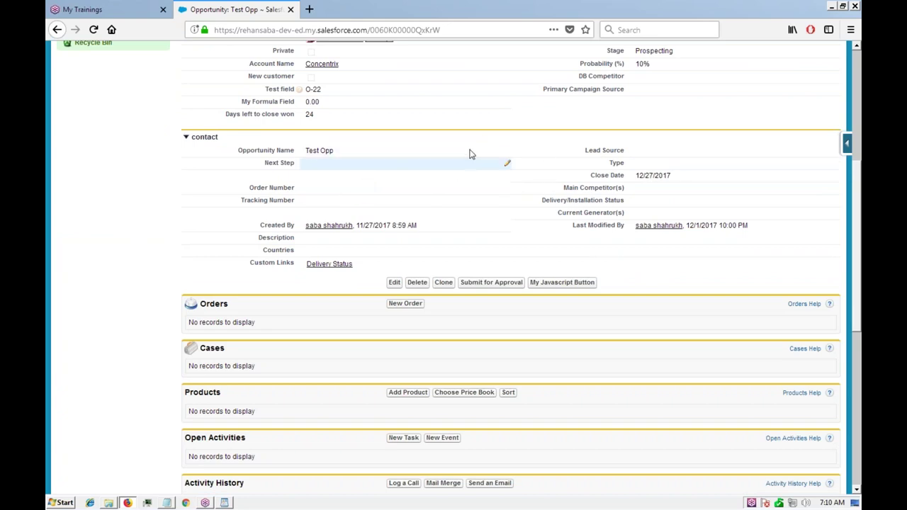
scroll(449, 180, up, 1)
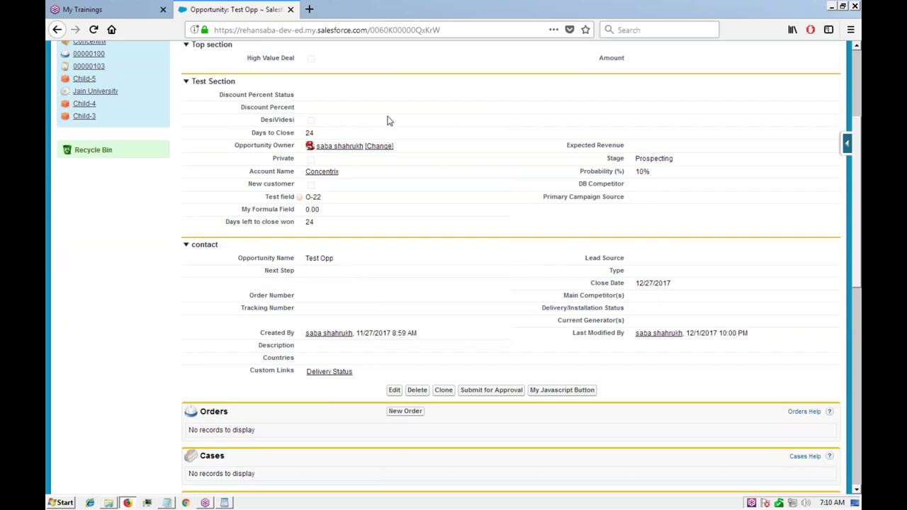
scroll(192, 114, up, 1)
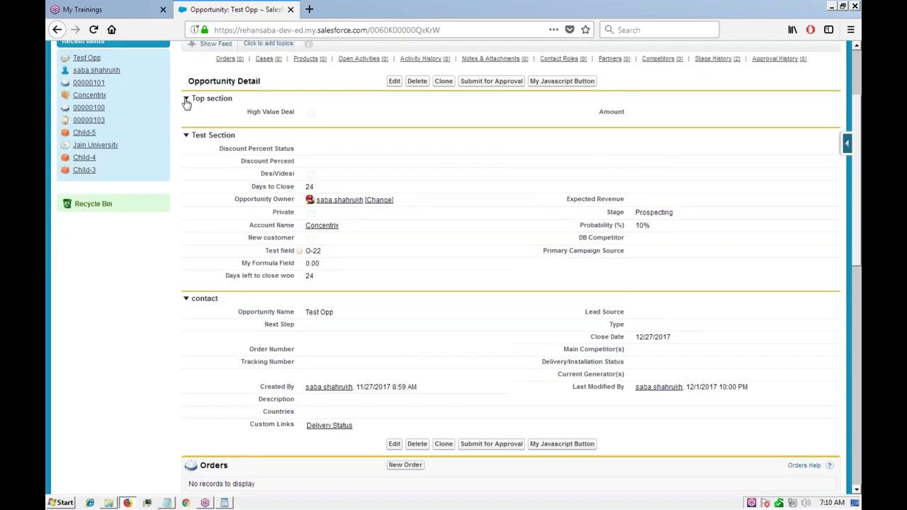
Collapse and re-expand the Top section of the opportunity details to demonstrate its toggle.
click(186, 99)
click(186, 99)
click(188, 101)
click(188, 101)
Open Test Opp for editing and step through its fields to examine the tab order within the sections.
click(394, 82)
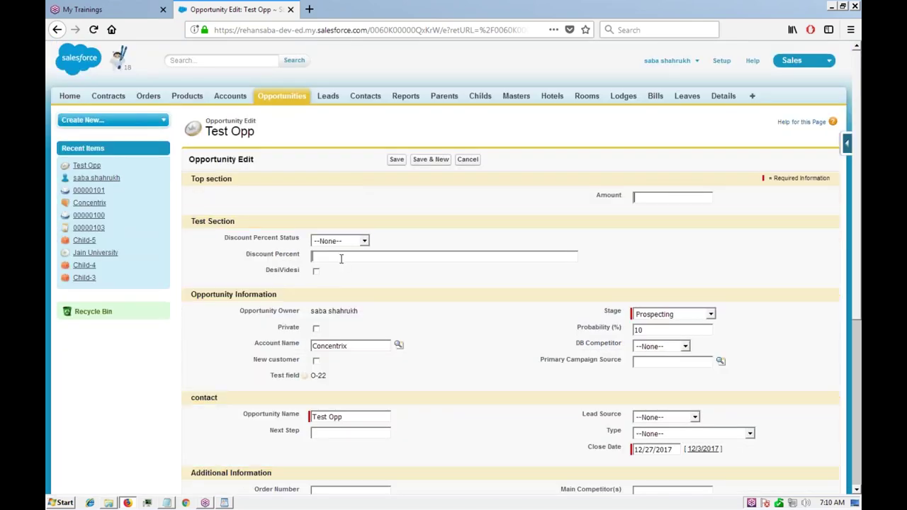
key(Tab)
key(Tab)
key(Tab)
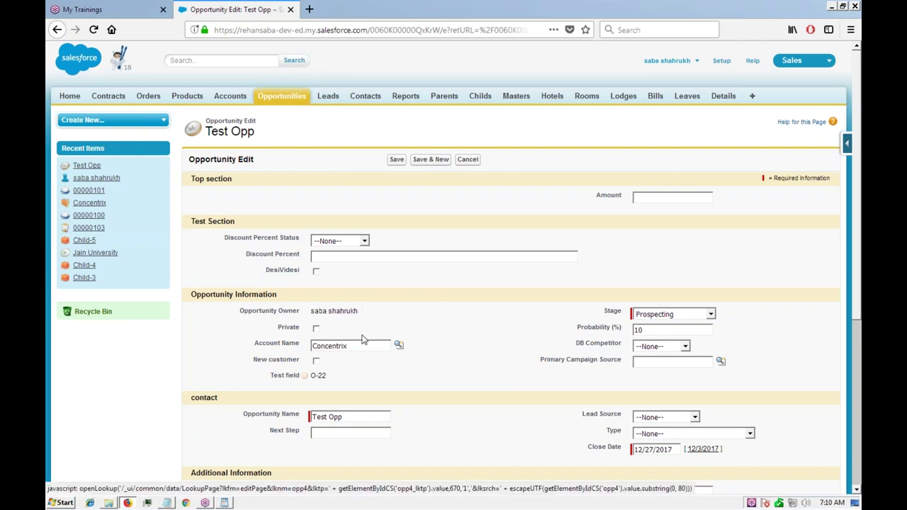
key(Tab)
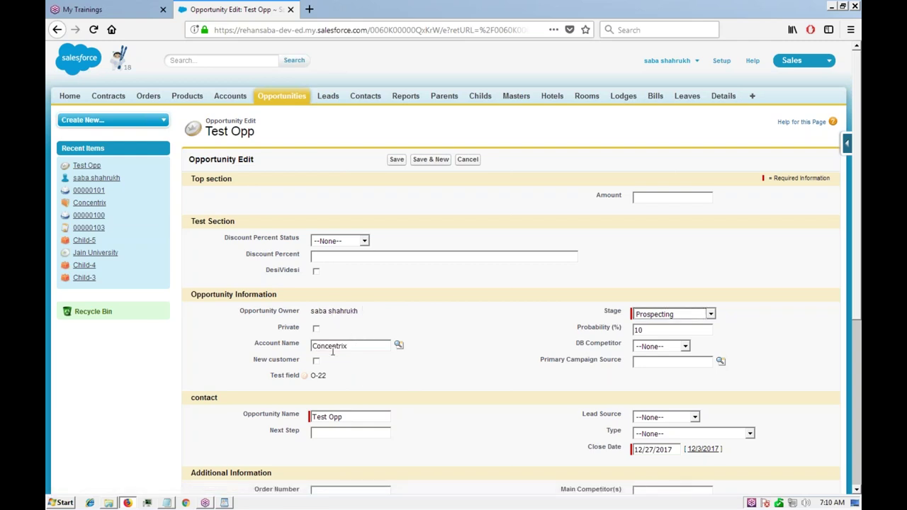
key(Tab)
key(shift+Tab)
key(shift+Tab)
key(shift+Tab)
key(shift+Tab)
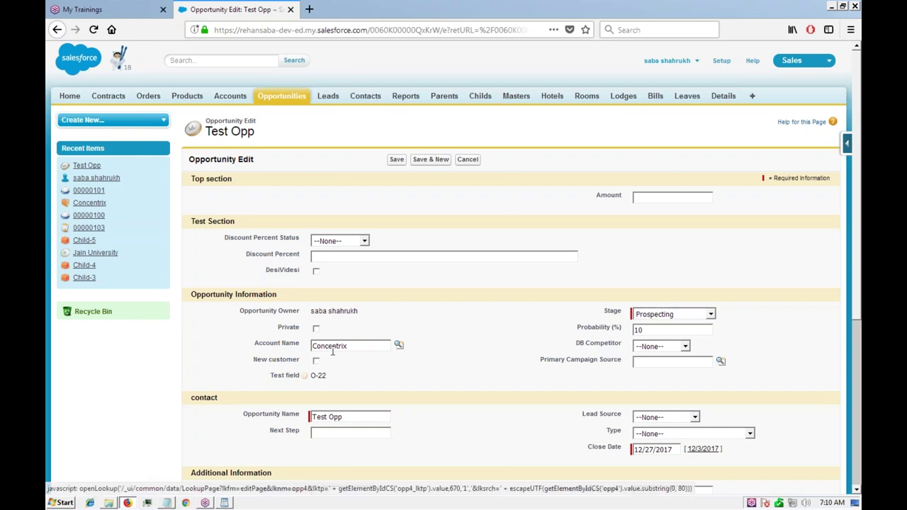
key(Tab)
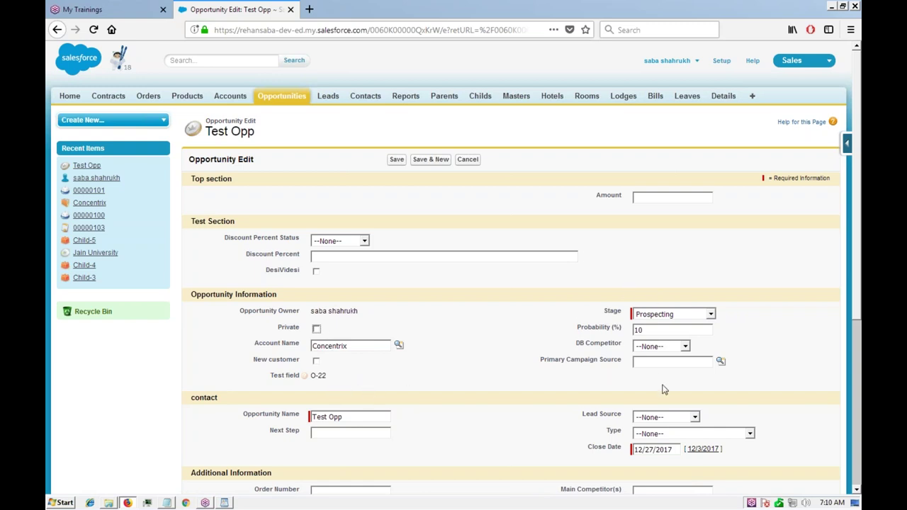
key(Tab)
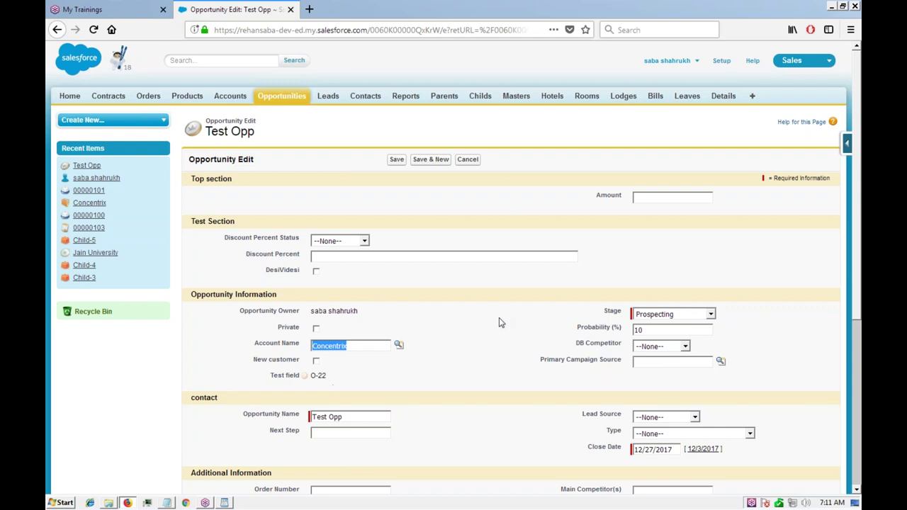
key(Tab)
key(Tab)
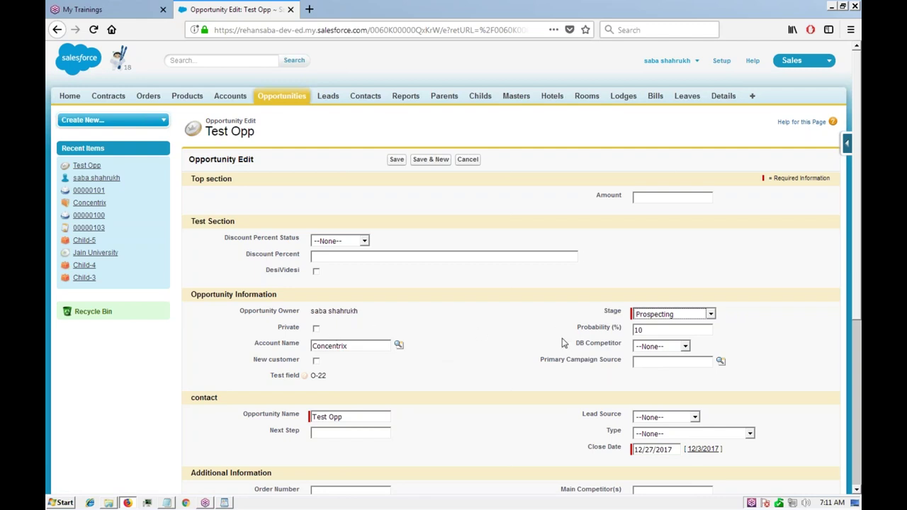
Review the remaining sections of the opportunity edit form and cancel the edit.
scroll(562, 343, down, 5)
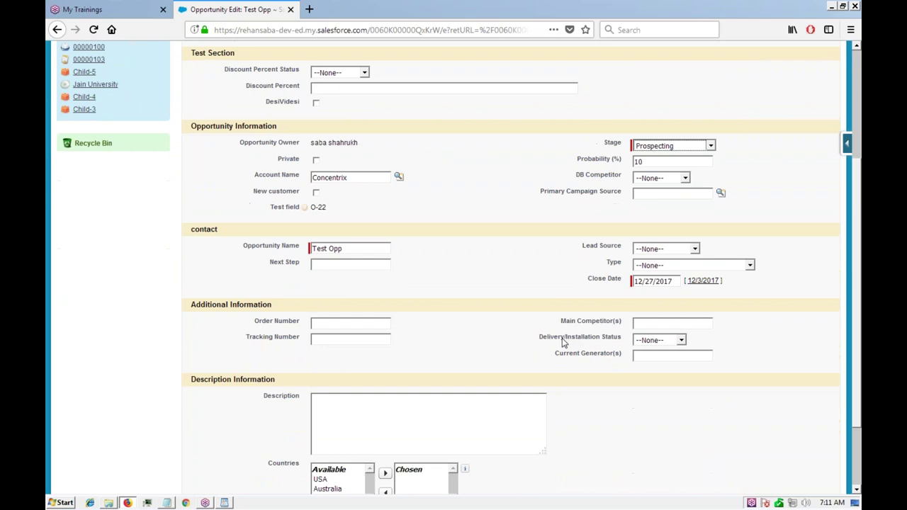
scroll(407, 286, up, 5)
click(467, 160)
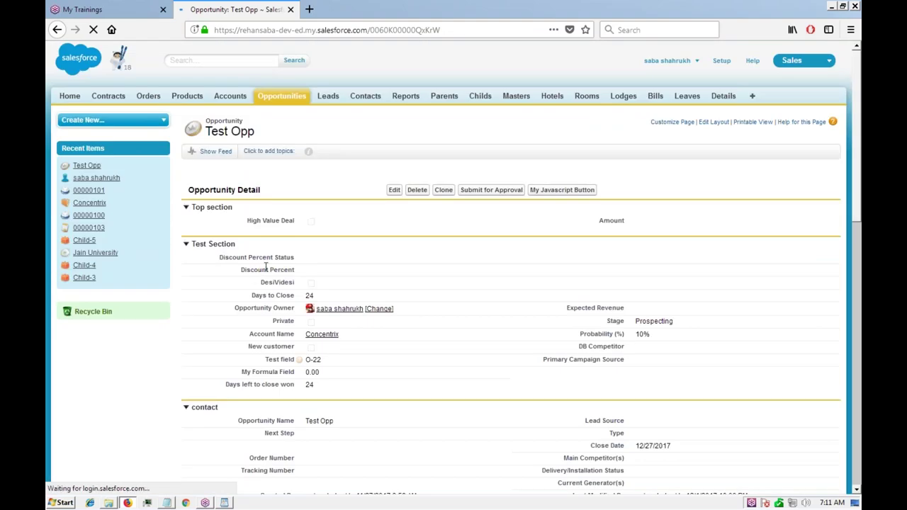
Examine how the Test Opp page arranges its detail sections and the related lists from Orders to Competitors.
scroll(266, 267, down, 10)
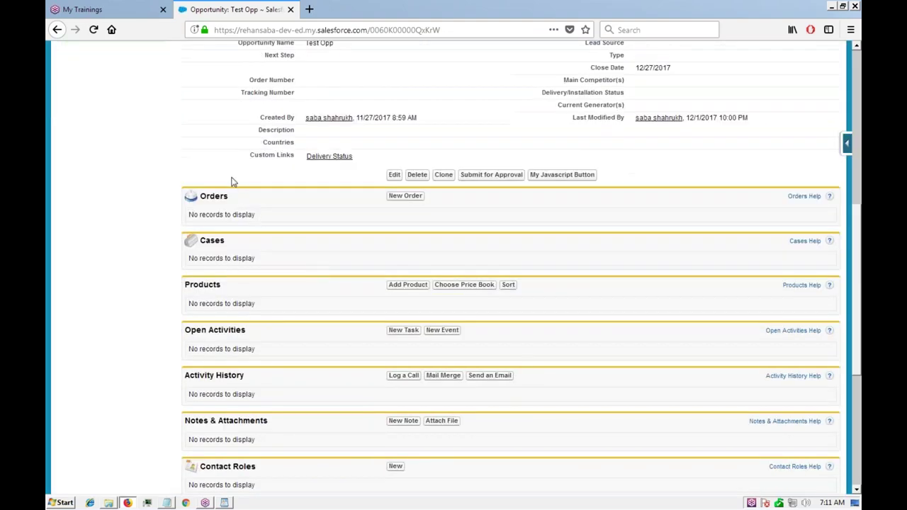
scroll(235, 177, up, 6)
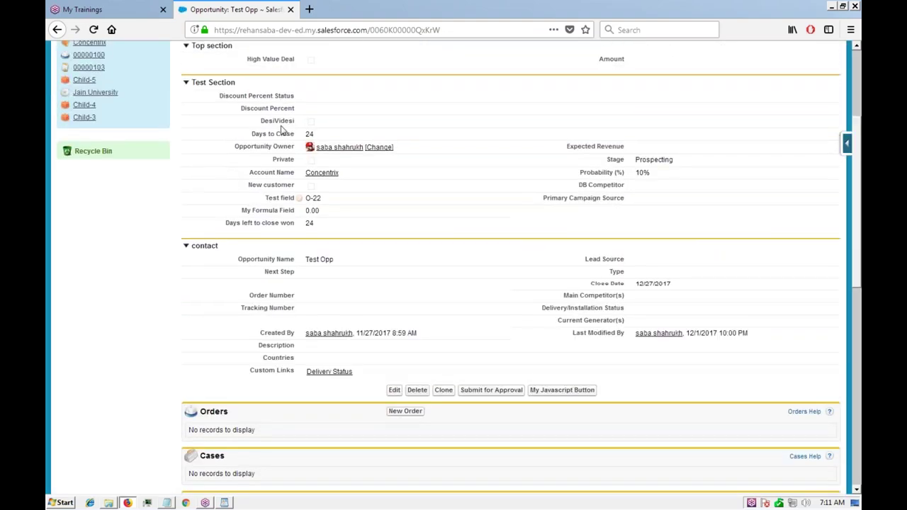
scroll(281, 129, up, 5)
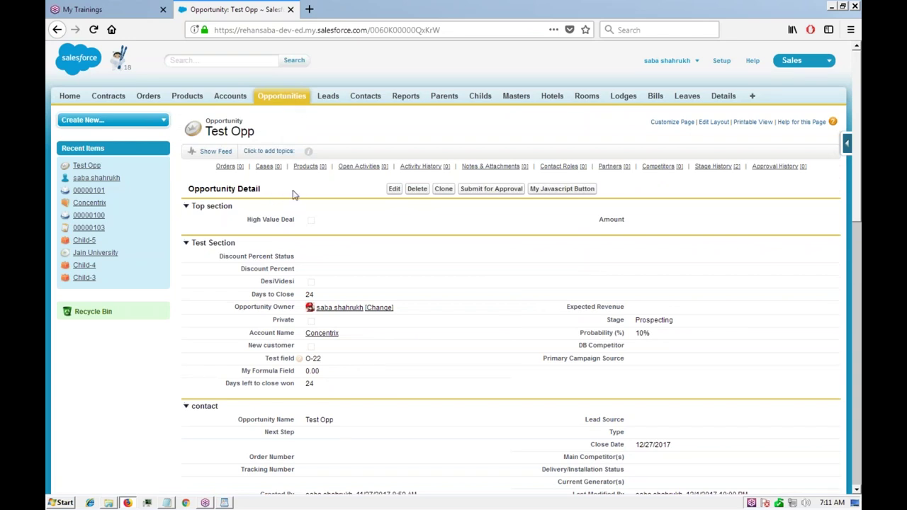
scroll(239, 320, down, 8)
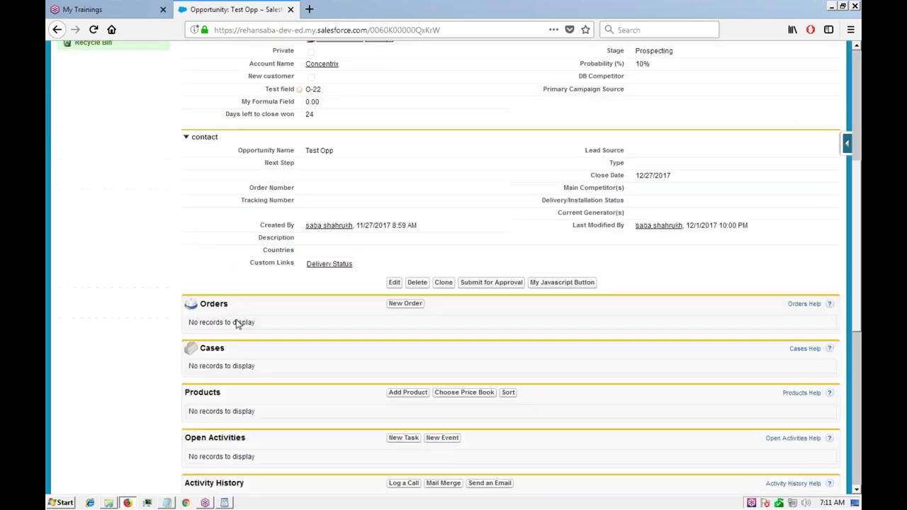
scroll(234, 320, down, 4)
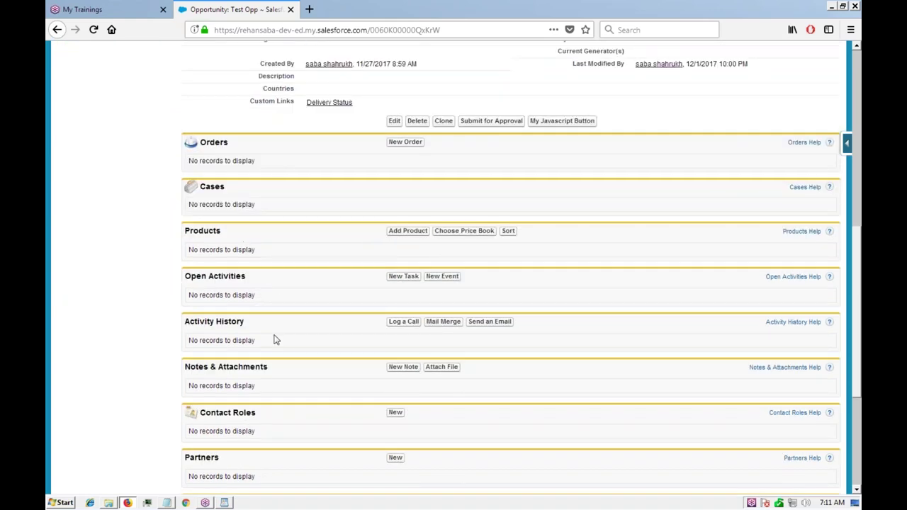
mouse_move(166, 503)
scroll(143, 273, down, 1)
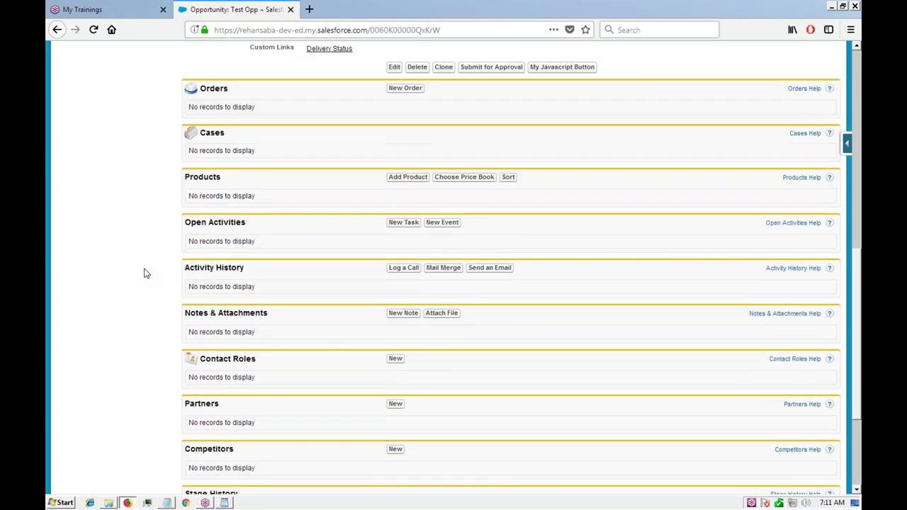
Review Test Opp's contact section and related lists, and open the record's page layout for editing.
scroll(188, 220, up, 2)
scroll(220, 208, up, 3)
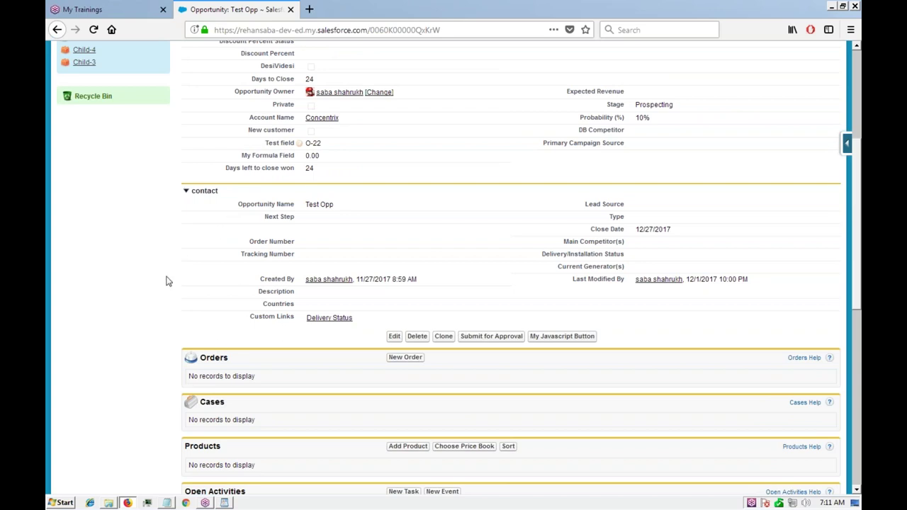
scroll(227, 248, down, 2)
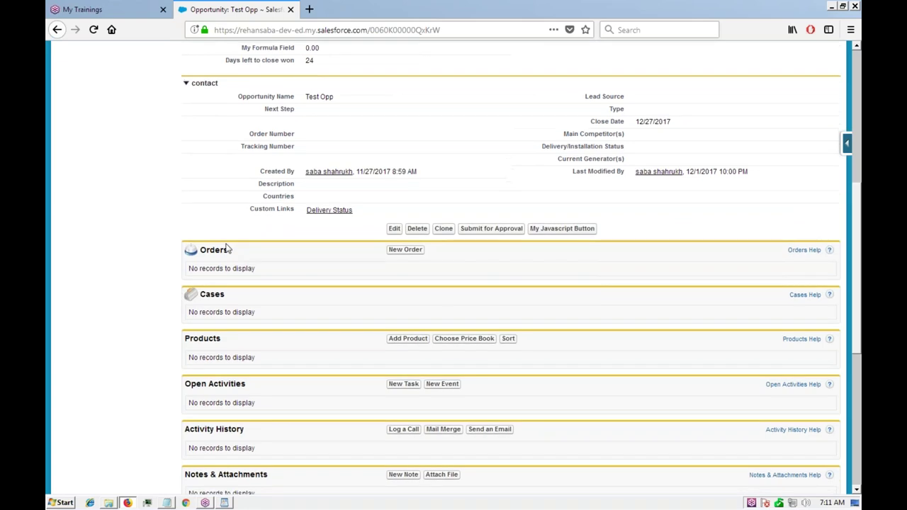
scroll(227, 249, down, 2)
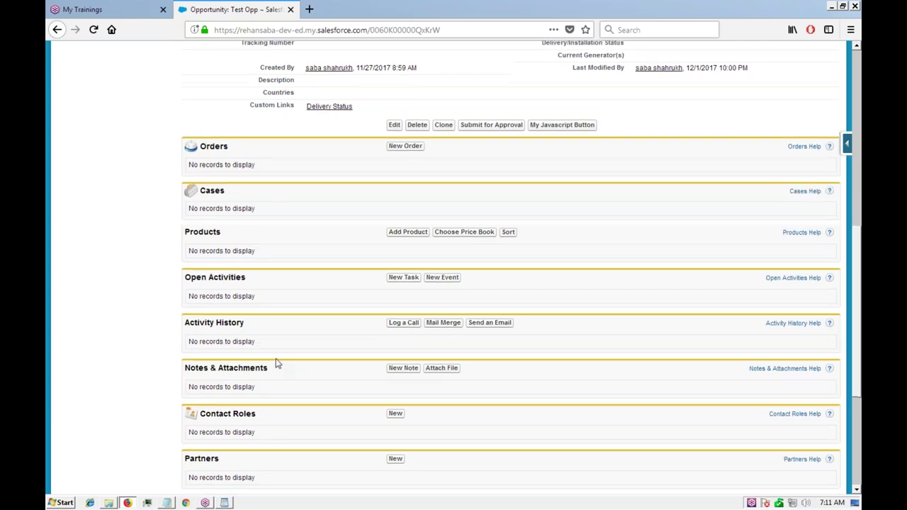
scroll(284, 366, up, 8)
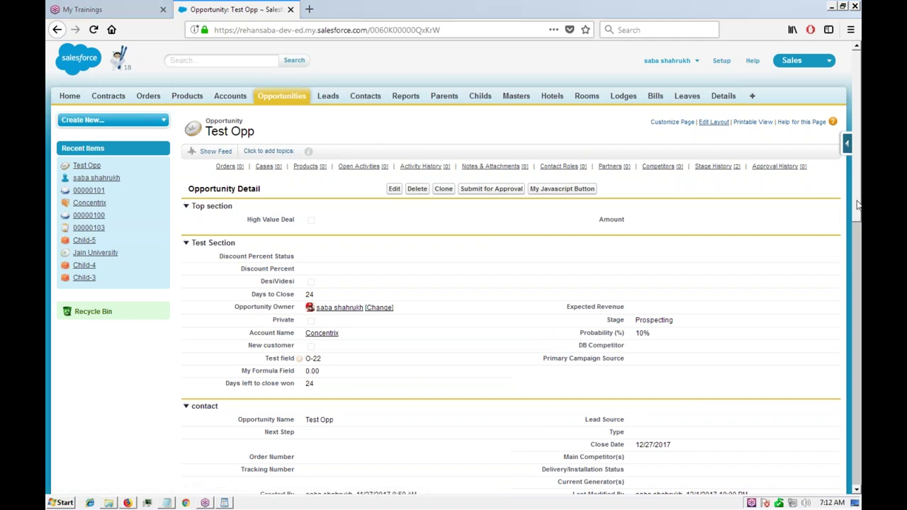
click(847, 143)
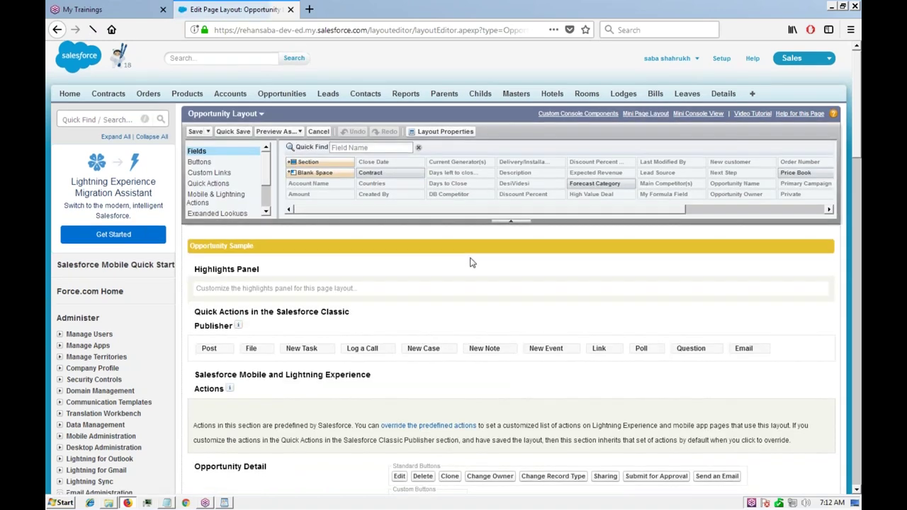
Examine the Opportunity Layout's detail sections, fields and related lists from Orders to Approval History.
scroll(472, 263, down, 8)
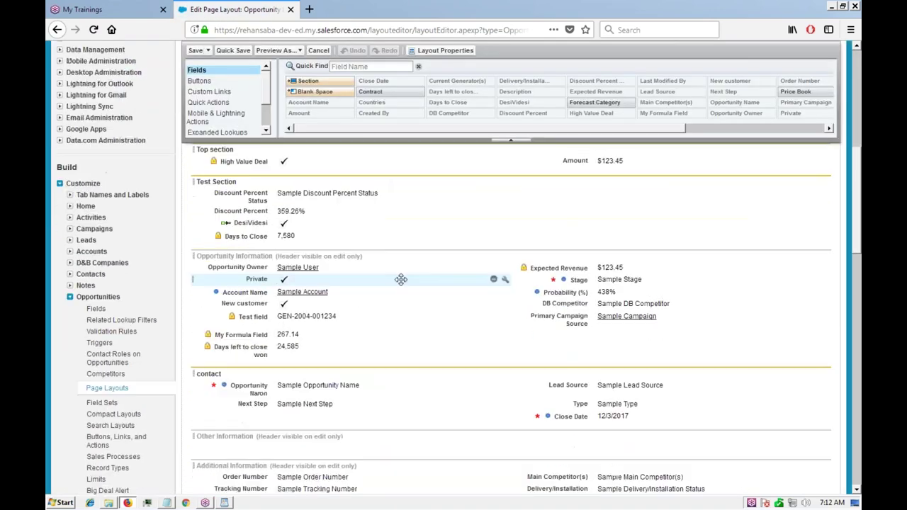
scroll(401, 280, down, 2)
scroll(401, 279, up, 2)
scroll(450, 298, down, 2)
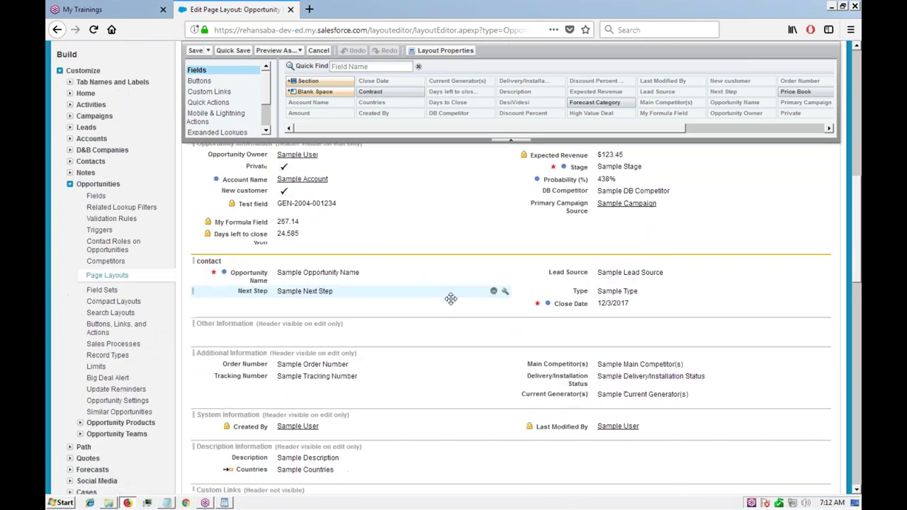
scroll(450, 298, down, 8)
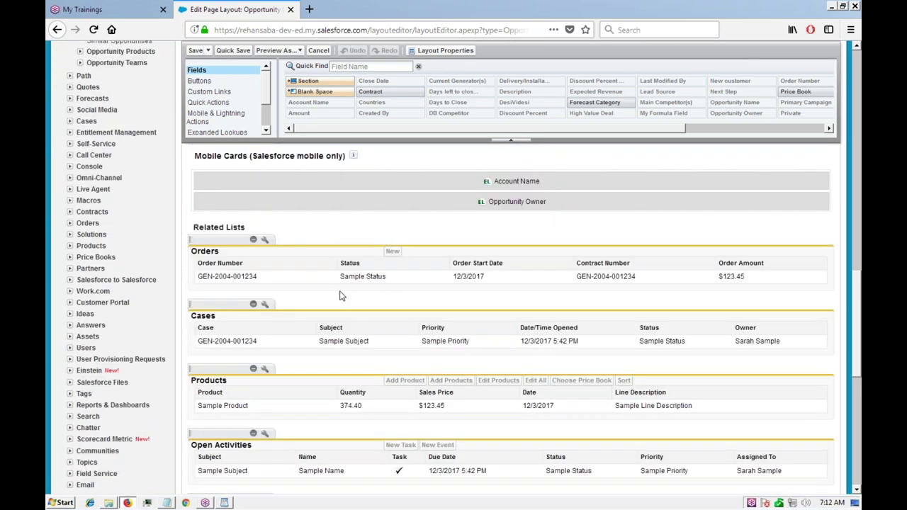
scroll(339, 295, down, 8)
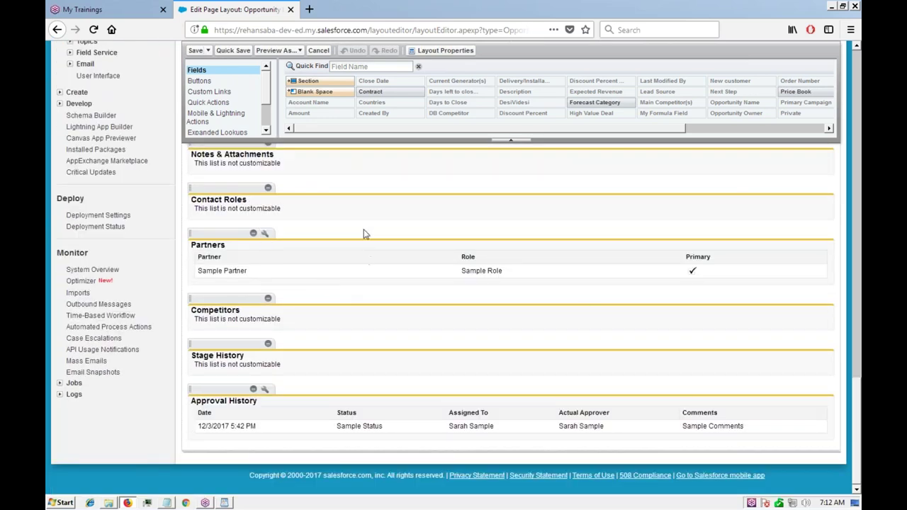
scroll(361, 273, up, 16)
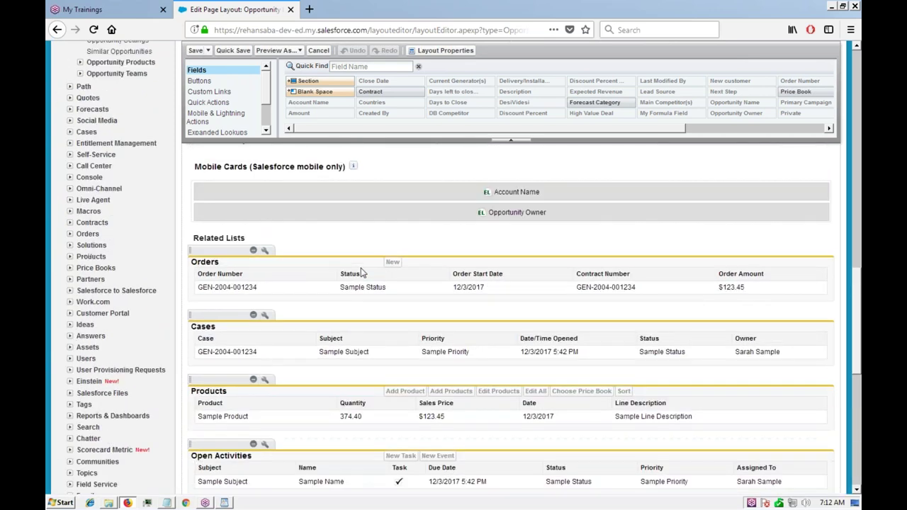
scroll(397, 305, up, 4)
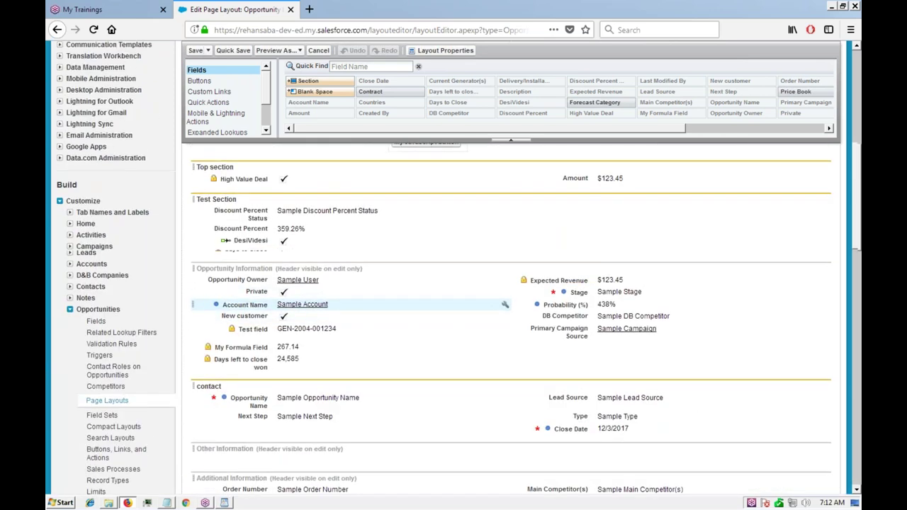
Examine the layout's highlights panel, publisher quick actions, mobile actions, and standard and custom buttons.
scroll(388, 305, up, 3)
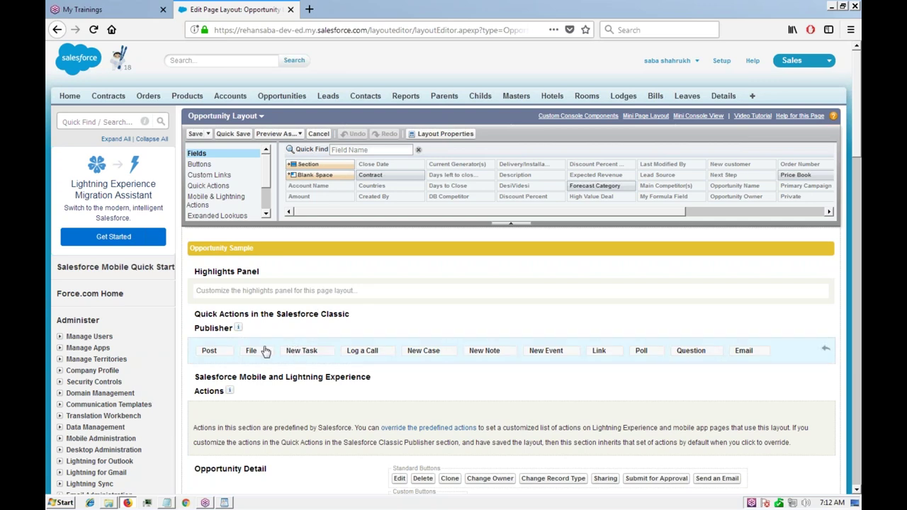
scroll(423, 352, down, 1)
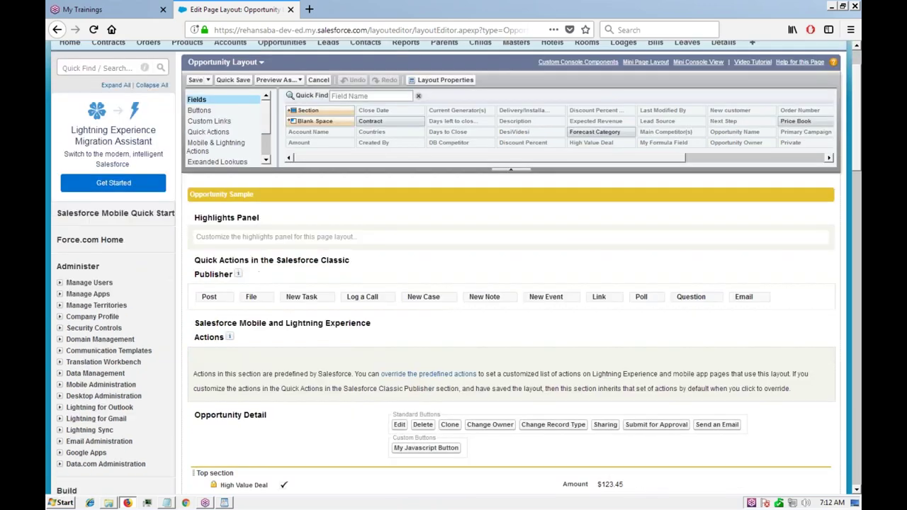
scroll(424, 353, down, 2)
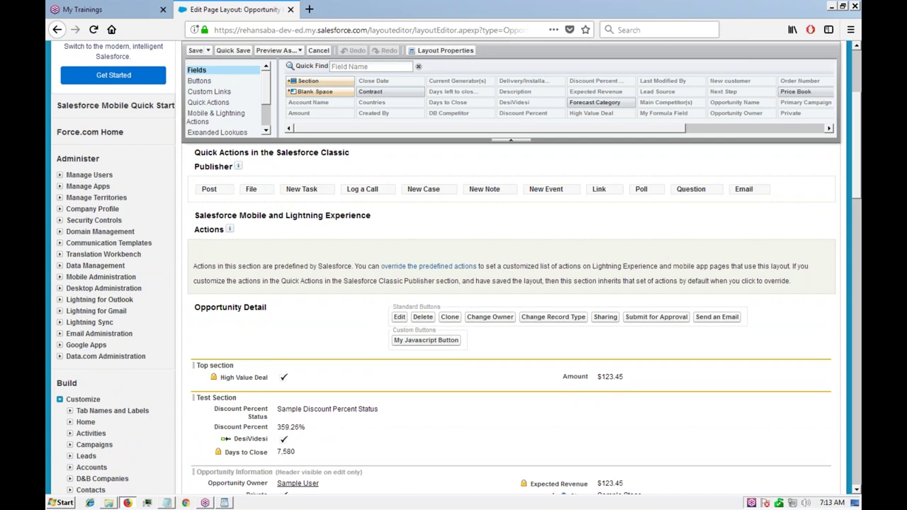
scroll(359, 309, up, 3)
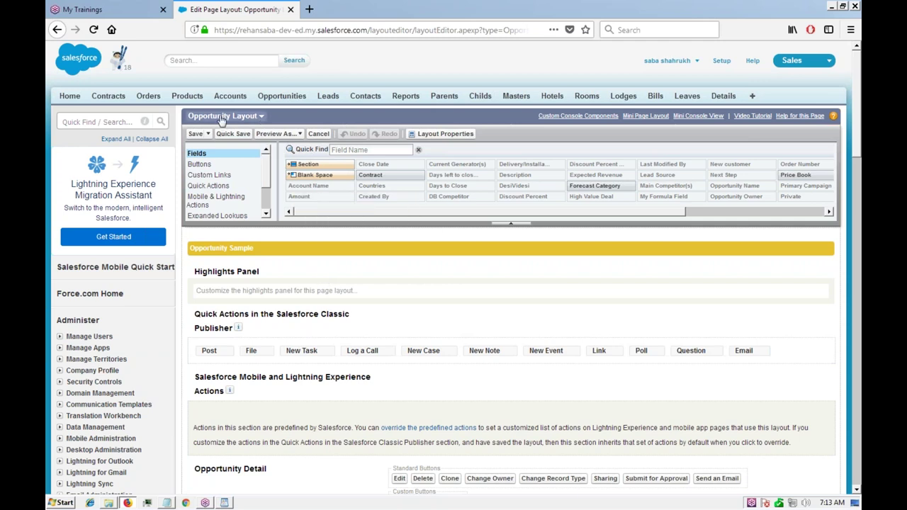
View the available opportunity page layouts without switching, and look over the current layout's sections.
click(262, 118)
click(257, 119)
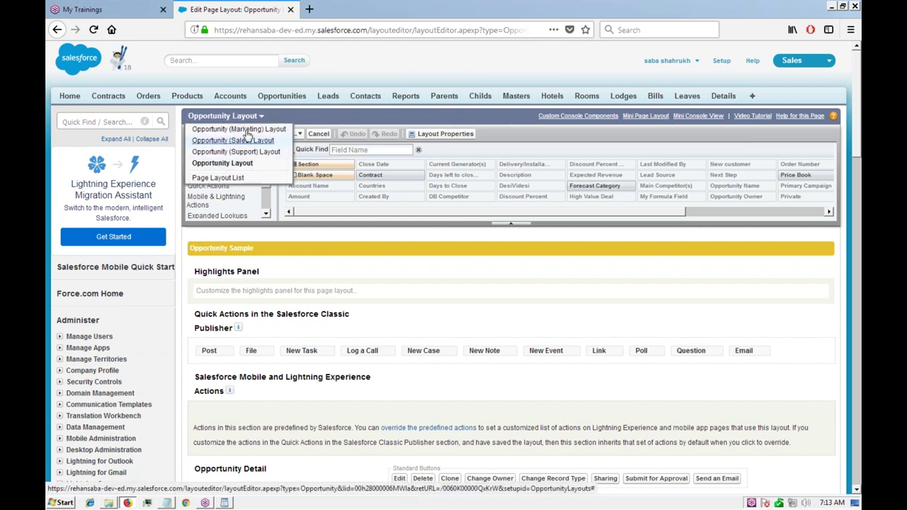
click(473, 263)
scroll(484, 278, down, 10)
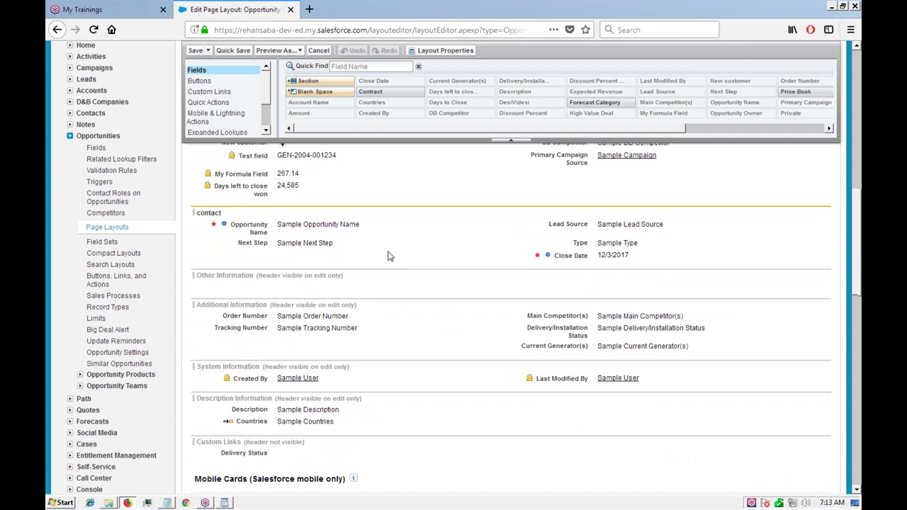
scroll(388, 256, up, 10)
Switch to the Opportunity (Support) Layout and examine how its buttons, sections and fields are arranged.
click(255, 117)
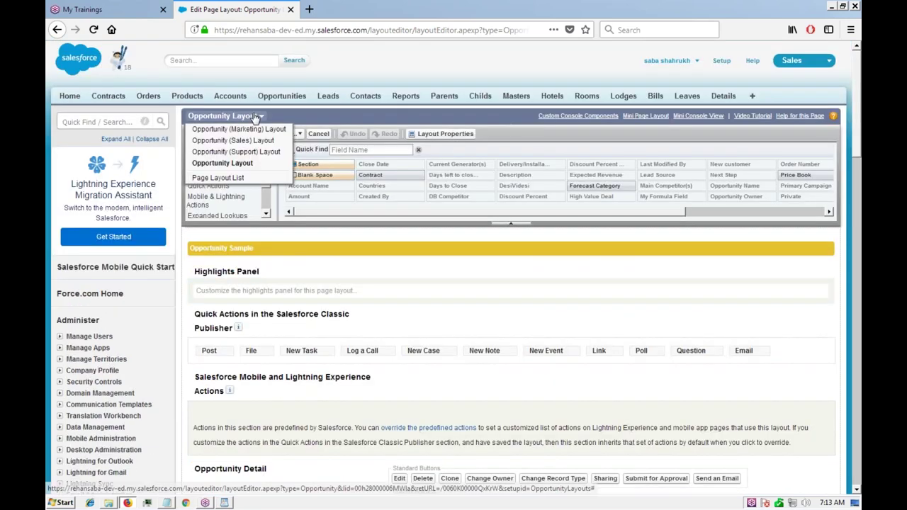
click(234, 153)
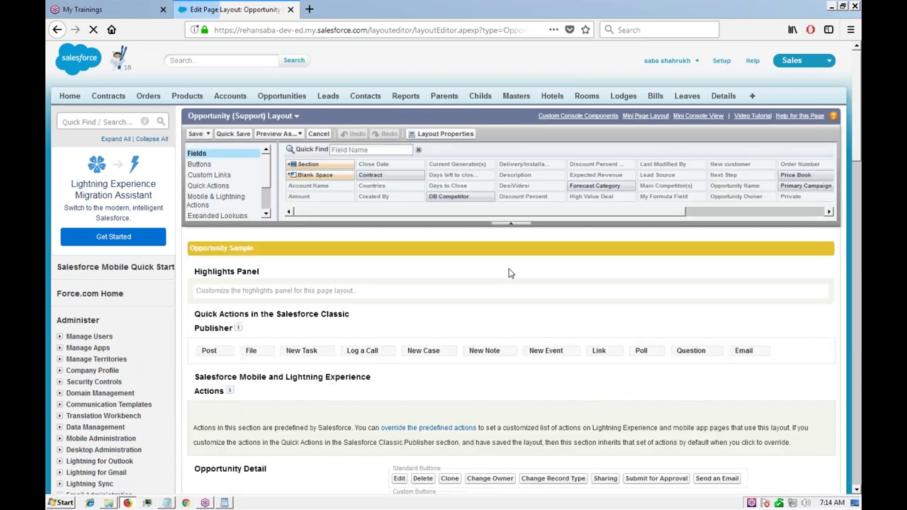
scroll(531, 304, down, 3)
scroll(551, 271, down, 1)
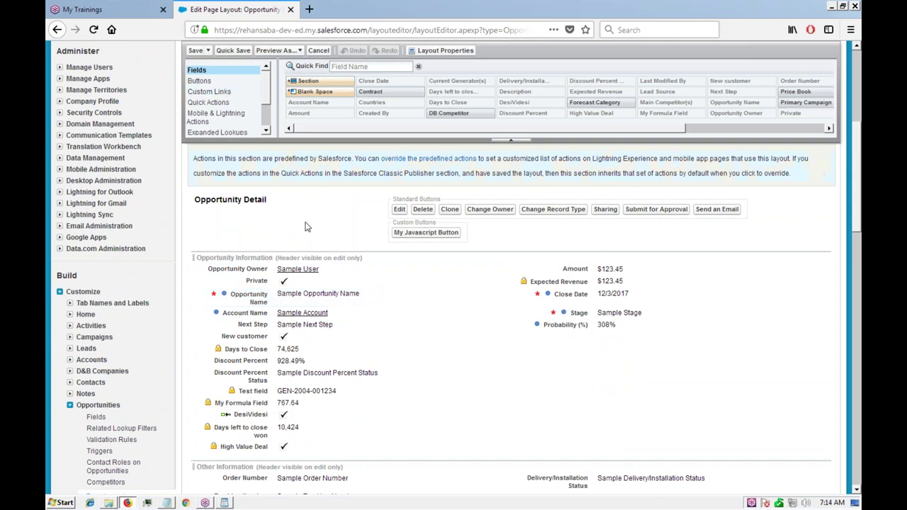
scroll(522, 494, up, 3)
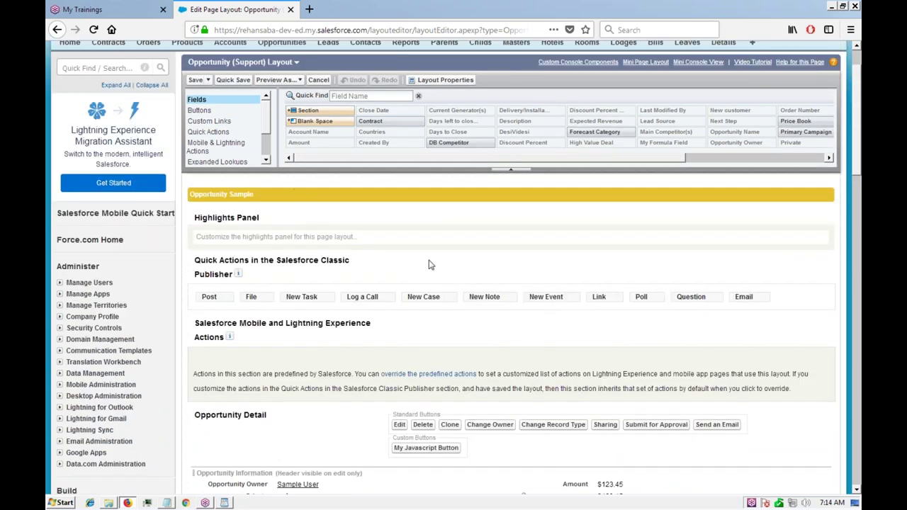
scroll(433, 263, down, 2)
scroll(397, 212, down, 1)
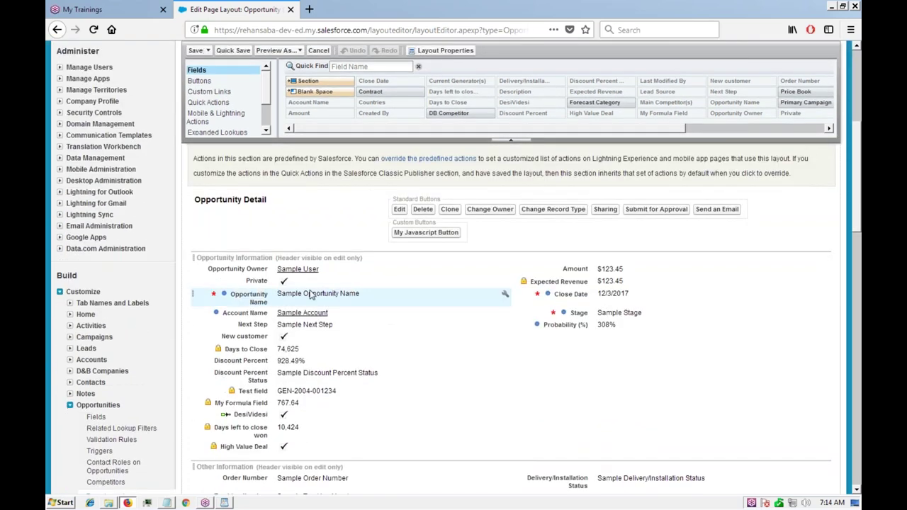
scroll(421, 383, down, 2)
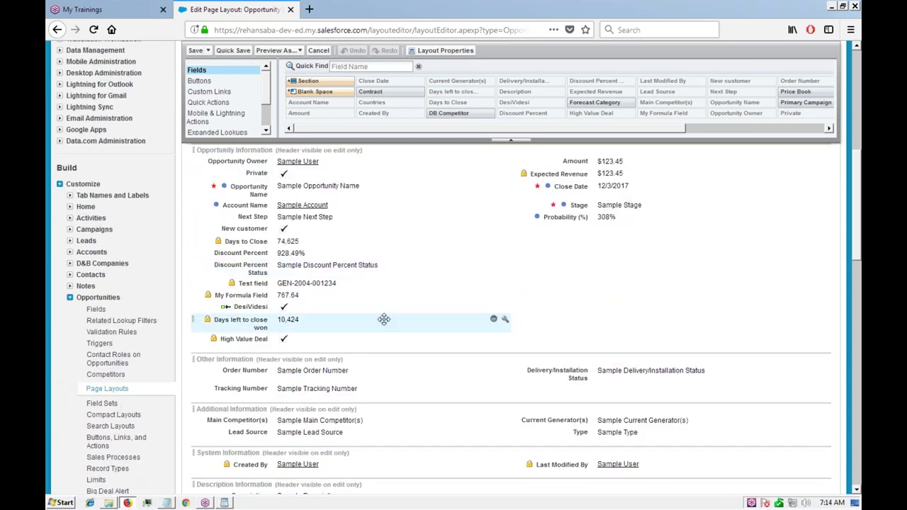
scroll(385, 320, up, 5)
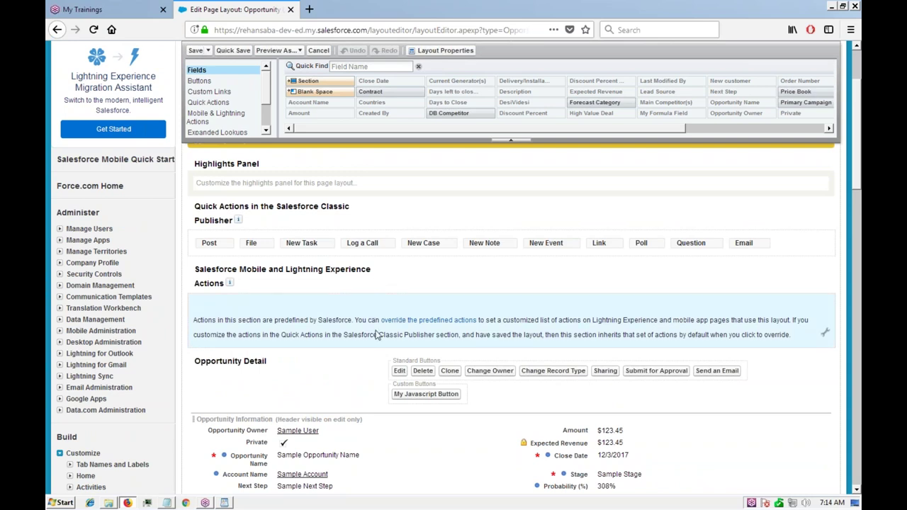
scroll(424, 197, up, 2)
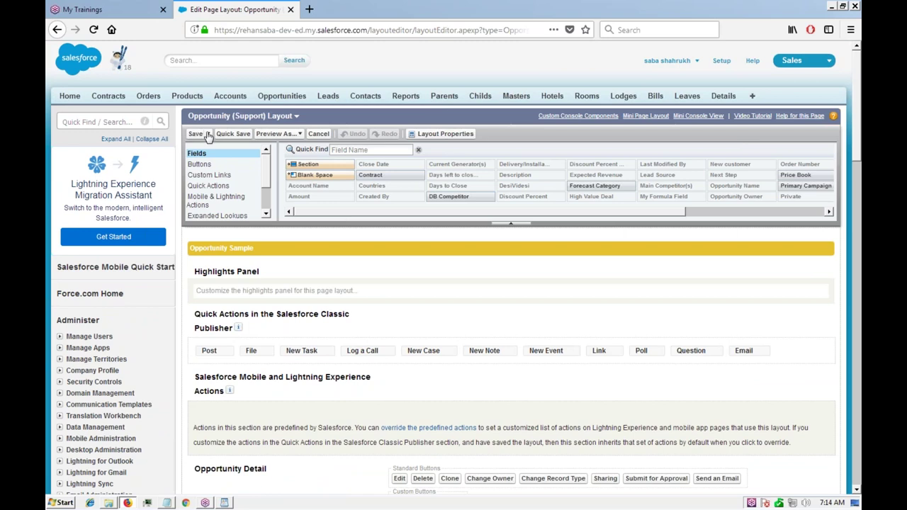
Switch back to the Opportunity Layout and look over its upper part.
click(292, 117)
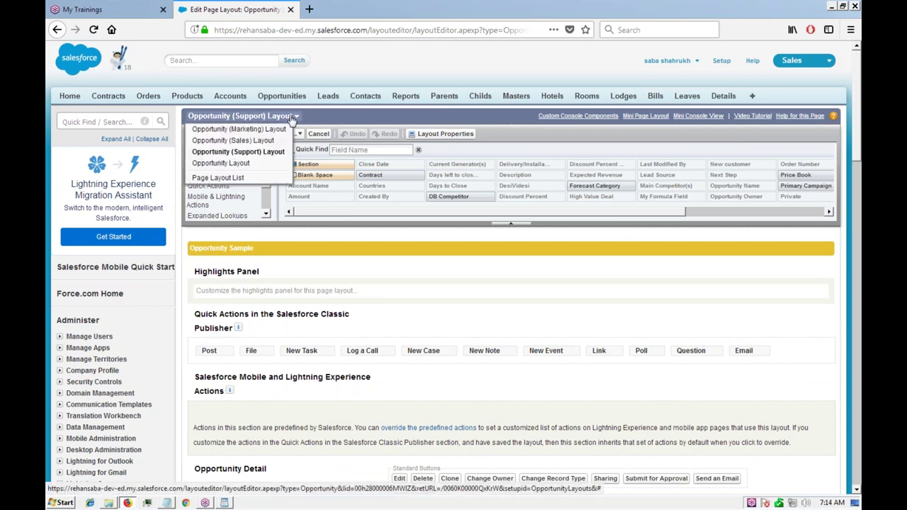
click(242, 164)
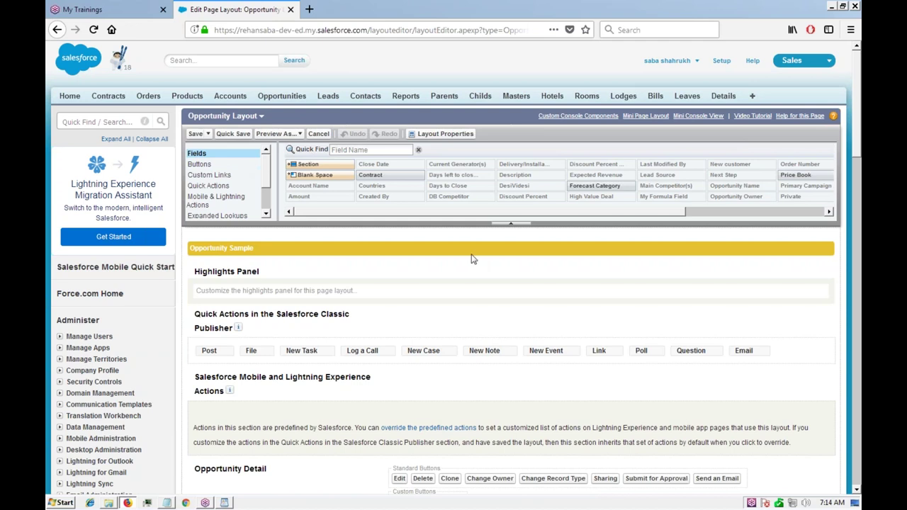
scroll(499, 264, down, 3)
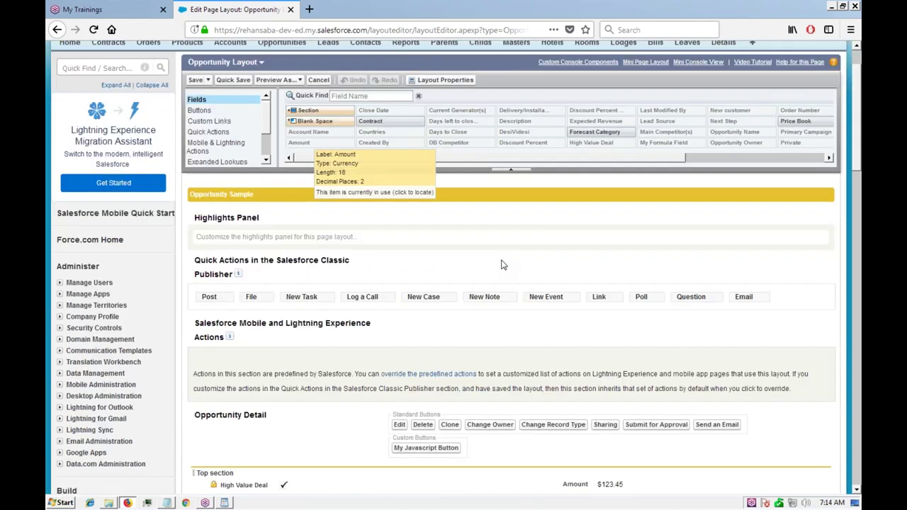
scroll(486, 264, up, 3)
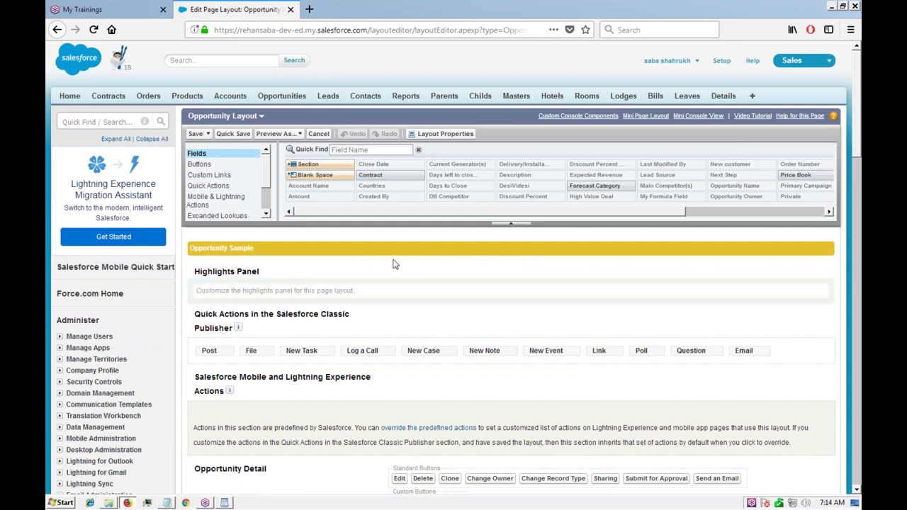
Open and close a preview of the Opportunity Layout, and view the profiles it can be previewed as.
click(298, 133)
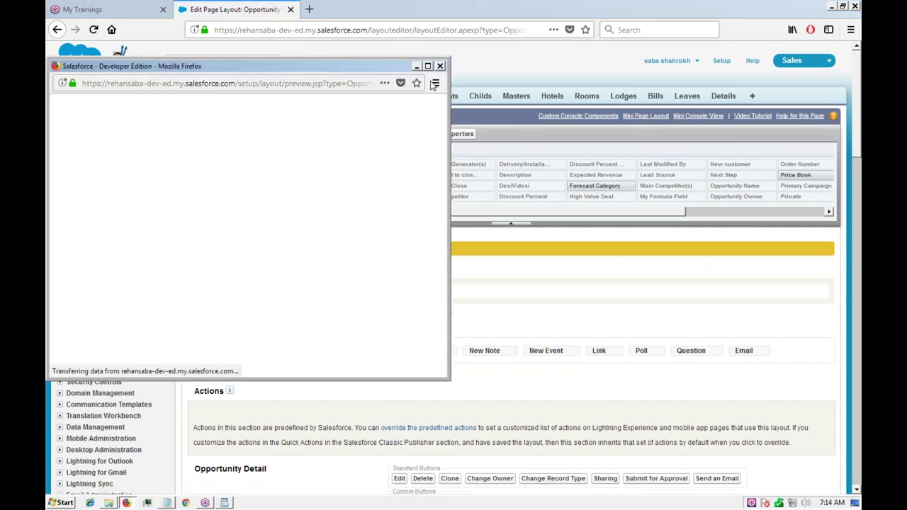
click(439, 65)
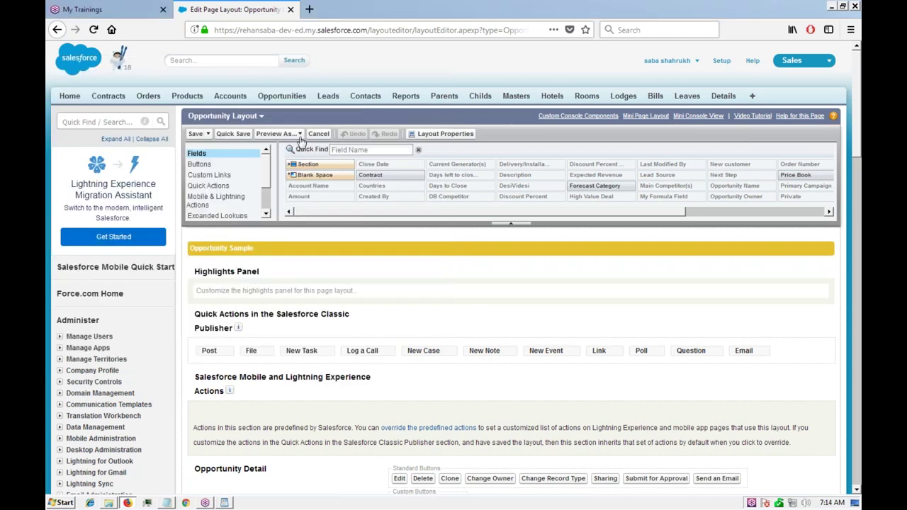
click(300, 135)
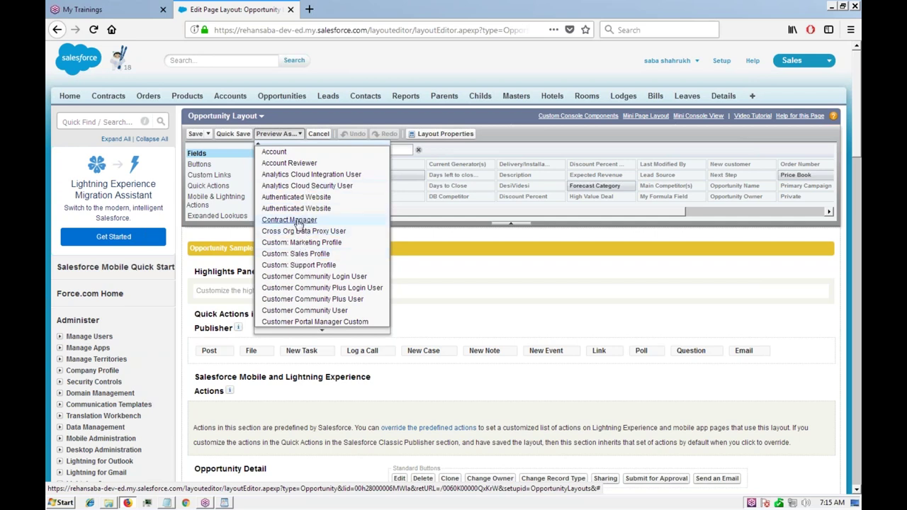
click(462, 269)
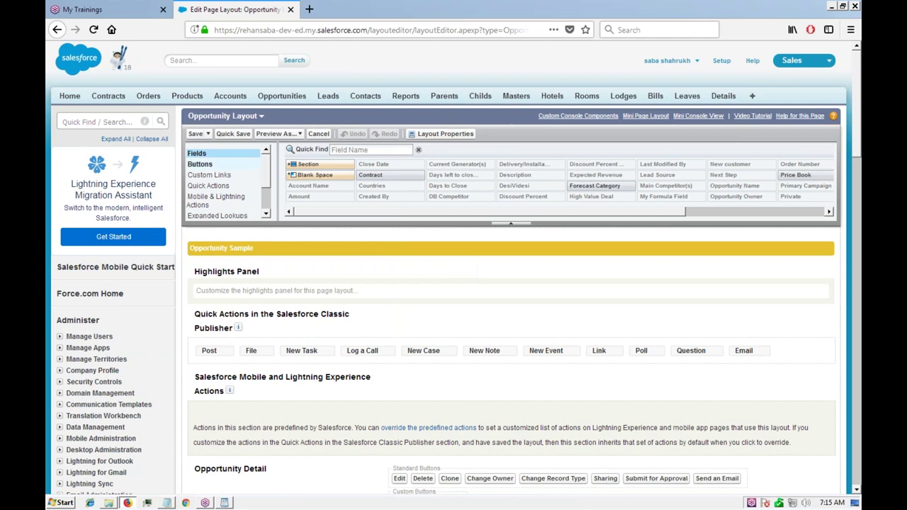
Look through the palette's Buttons, Custom Links and Visualforce Pages elements for the Opportunity Layout.
scroll(268, 183, down, 2)
scroll(268, 183, up, 2)
click(210, 164)
click(220, 175)
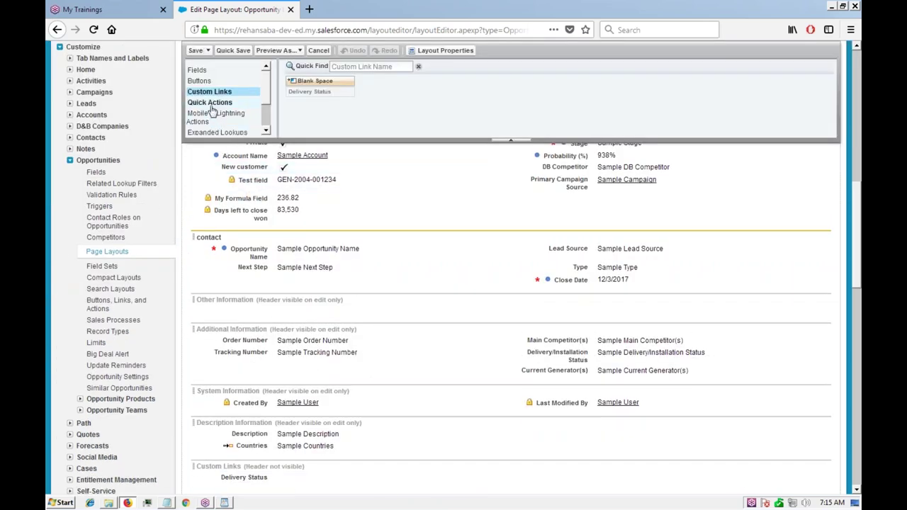
click(267, 130)
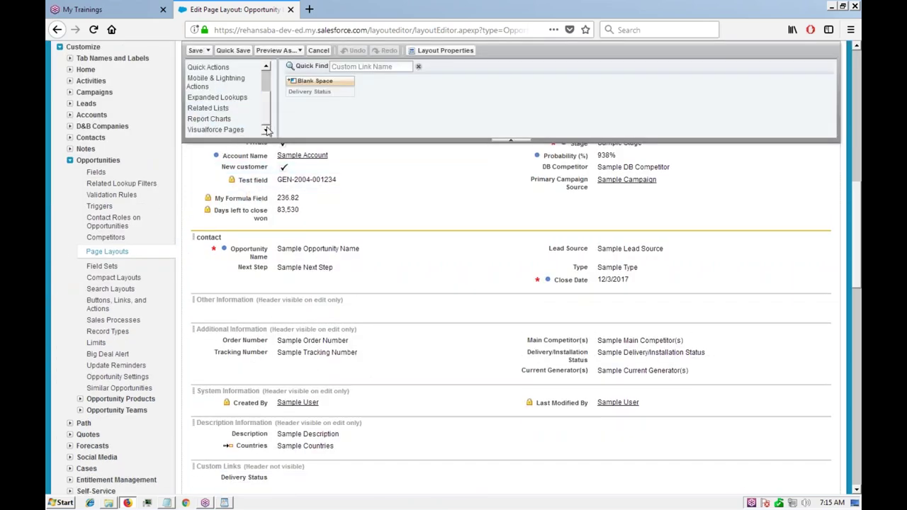
click(216, 130)
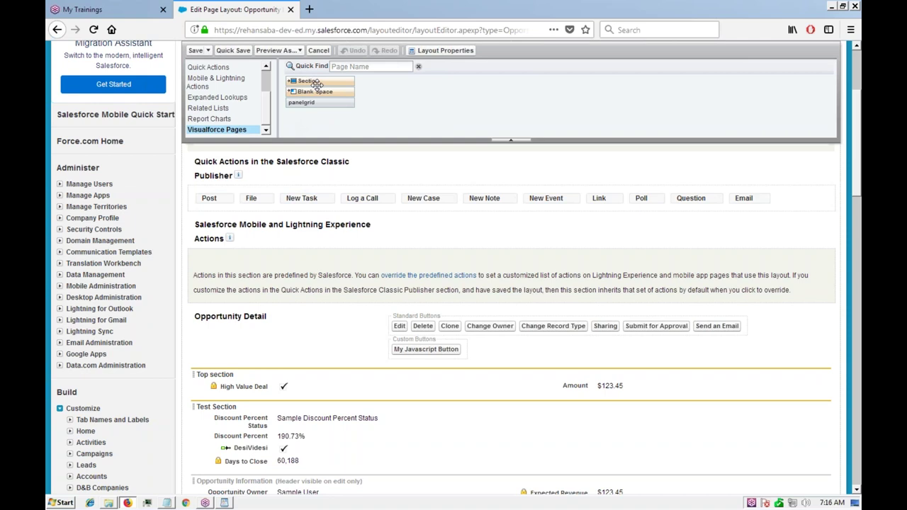
Return to the palette's fields, locate Account Name on the layout, and look over the field sections below it.
scroll(269, 95, up, 3)
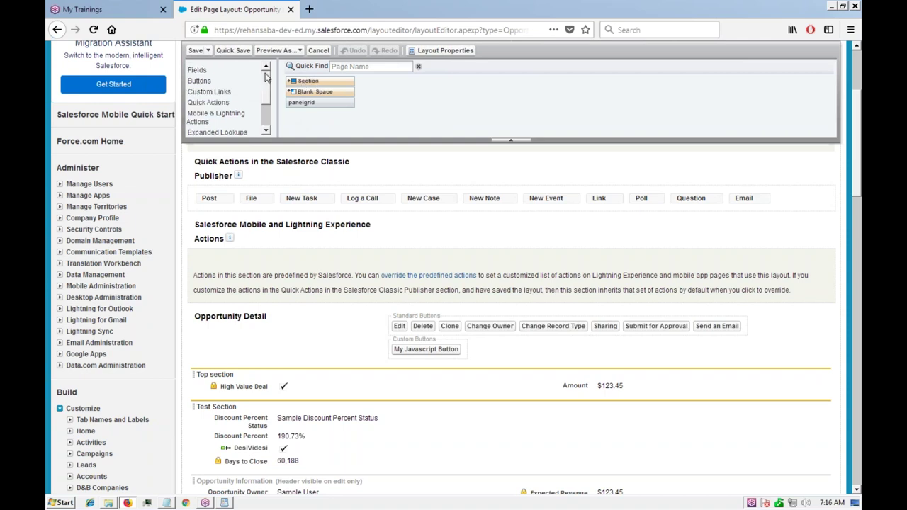
click(197, 69)
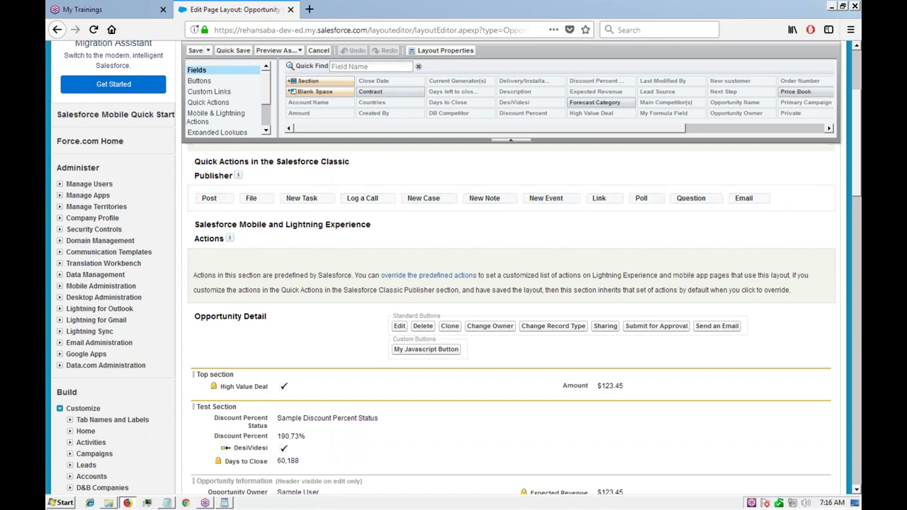
scroll(324, 188, down, 3)
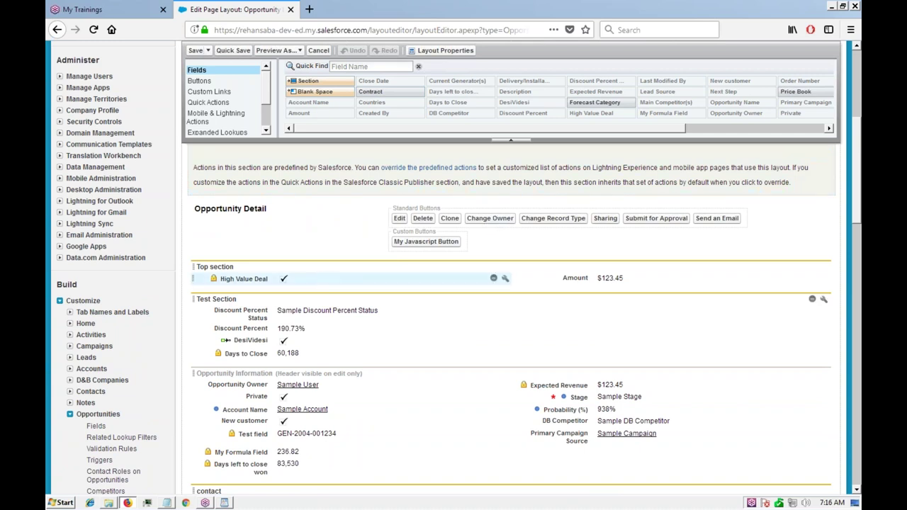
click(309, 106)
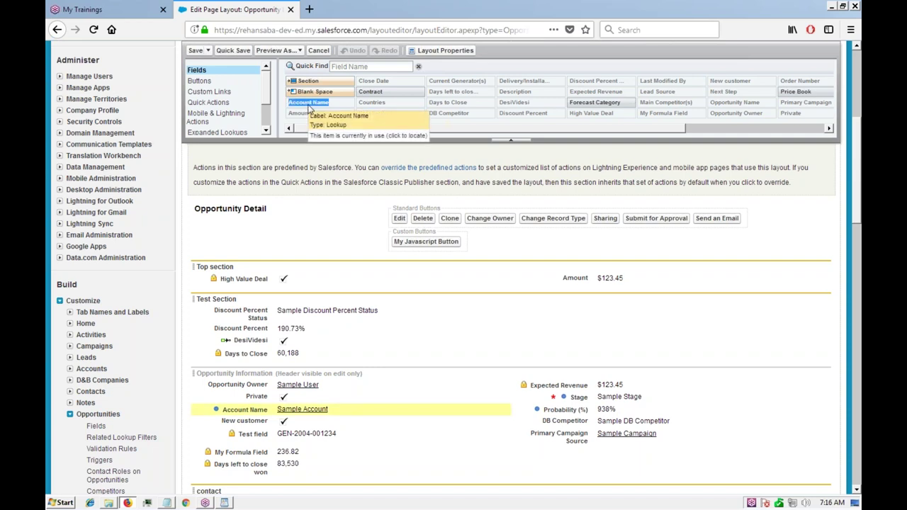
scroll(388, 107, down, 4)
scroll(388, 106, down, 1)
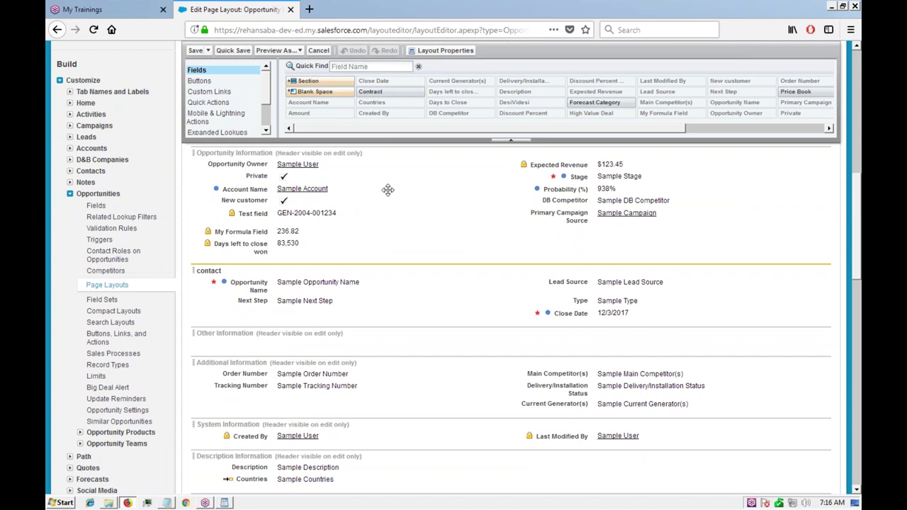
Remove the Countries field from Description Information and place it in the empty Other Information section.
click(389, 105)
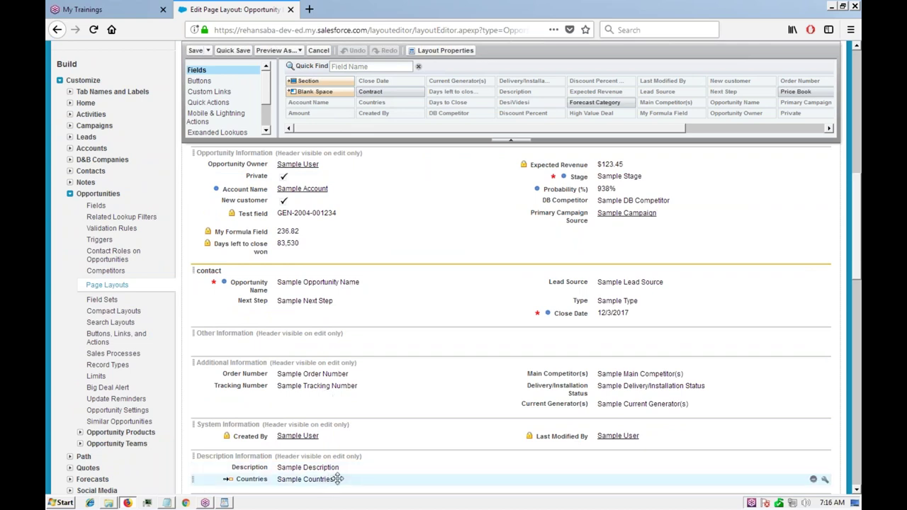
drag(338, 479, 405, 118)
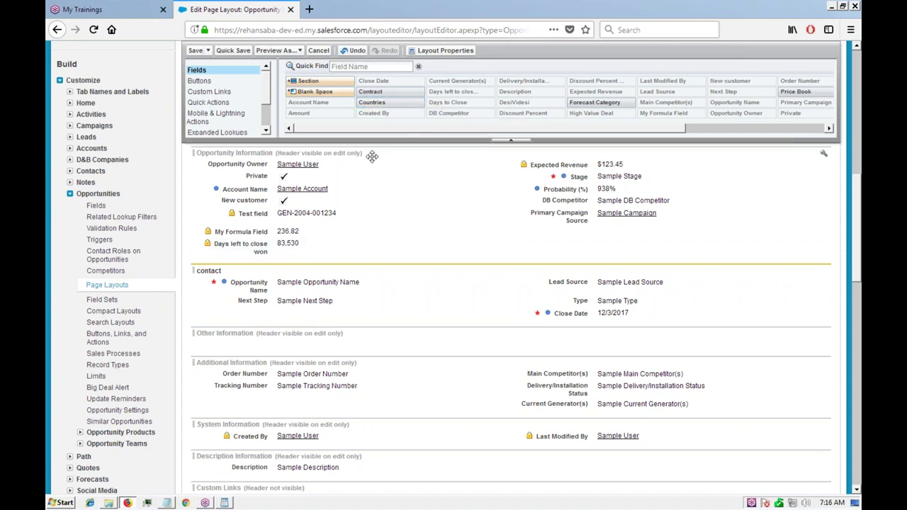
drag(383, 103, 315, 344)
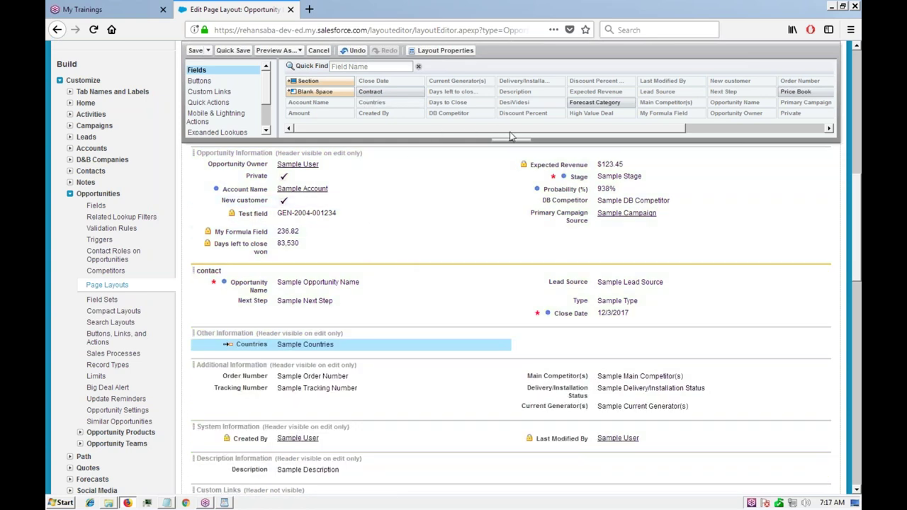
Examine the palette's remaining fields and its Buttons, Custom Links, Quick Actions and Mobile & Lightning Actions elements.
scroll(517, 132, right, 5)
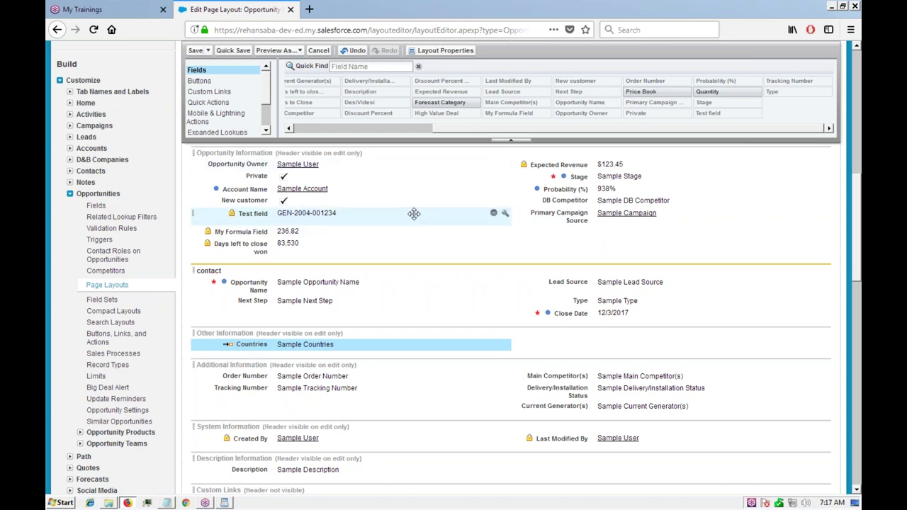
click(201, 81)
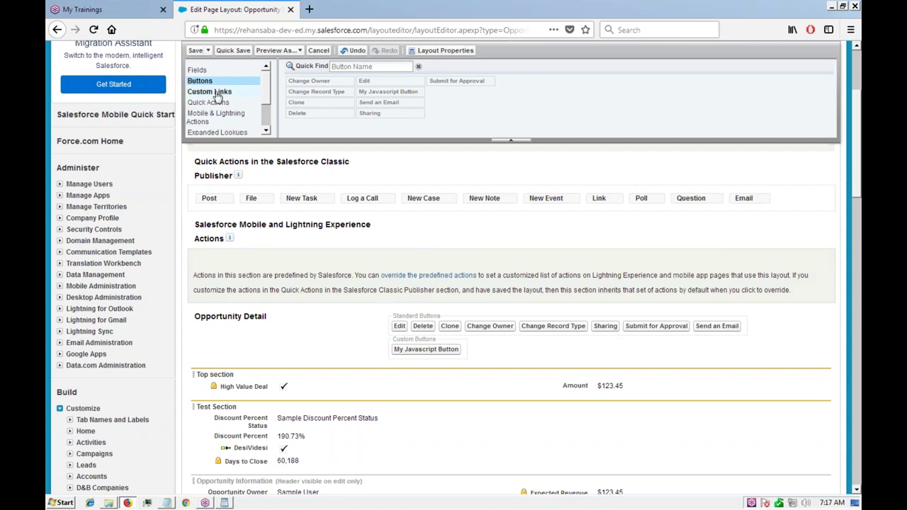
scroll(219, 97, down, 5)
scroll(226, 90, up, 5)
click(216, 93)
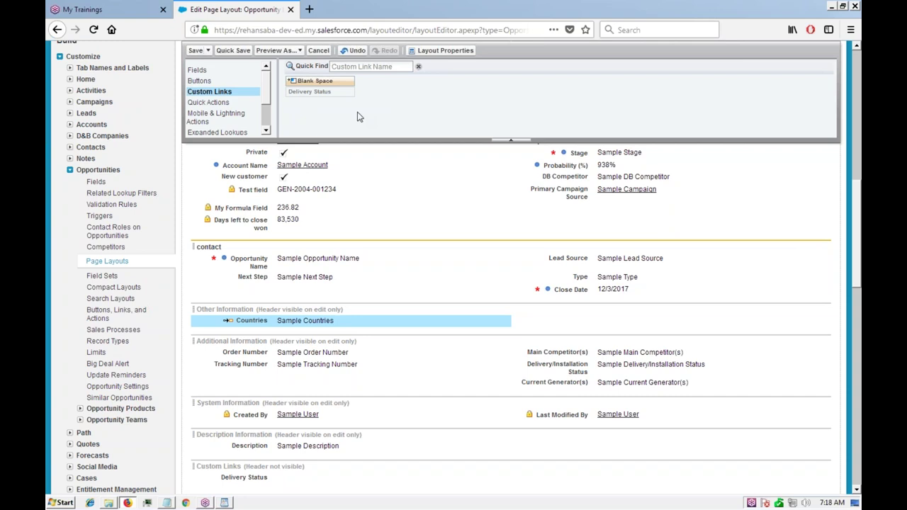
click(221, 106)
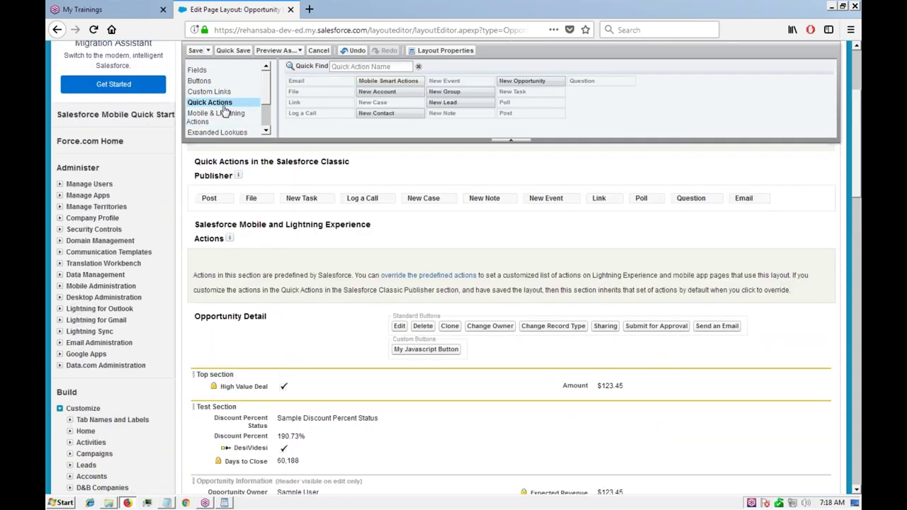
click(214, 119)
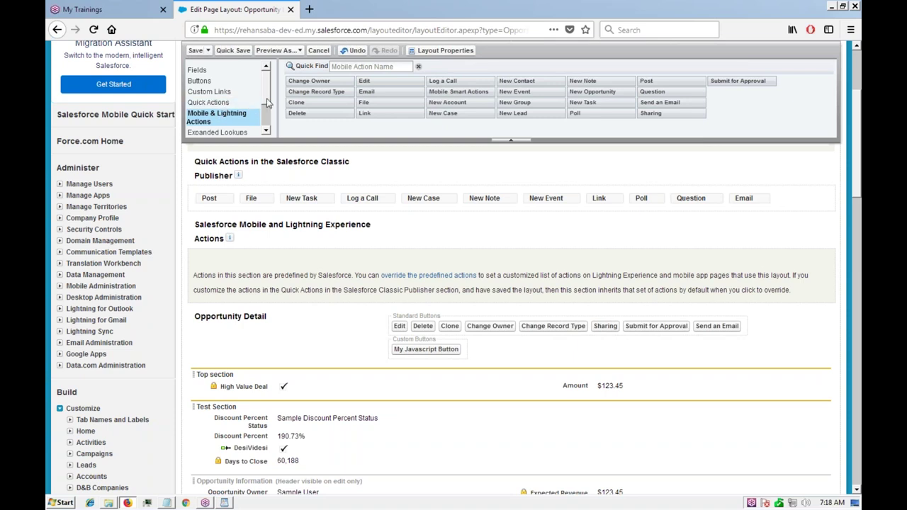
scroll(268, 104, down, 2)
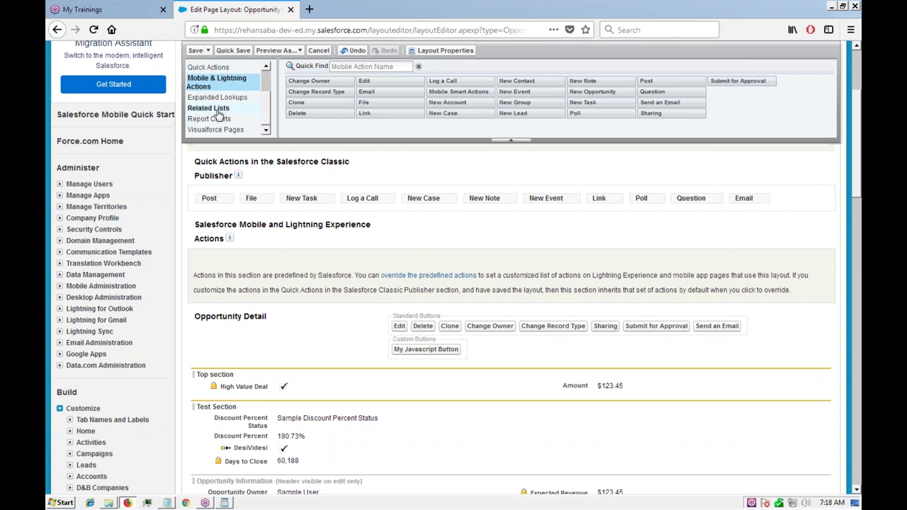
Show the palette's related lists and look over the Related Lists area and the detail sections of the layout.
click(222, 110)
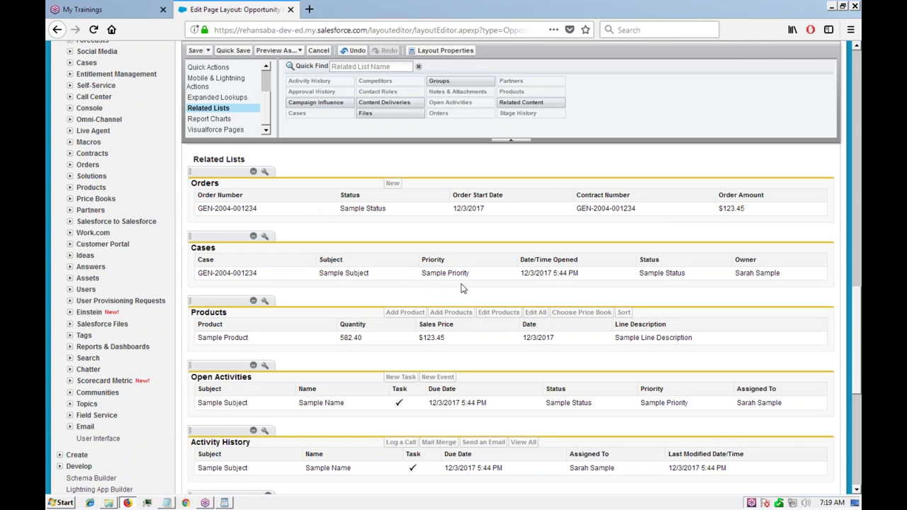
scroll(462, 289, down, 1)
scroll(425, 289, down, 2)
scroll(383, 289, up, 3)
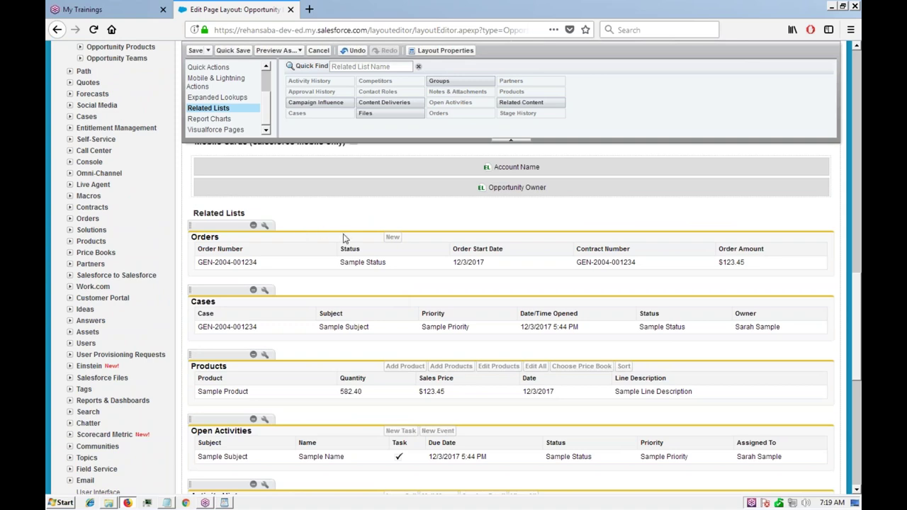
scroll(343, 234, up, 10)
scroll(343, 234, up, 5)
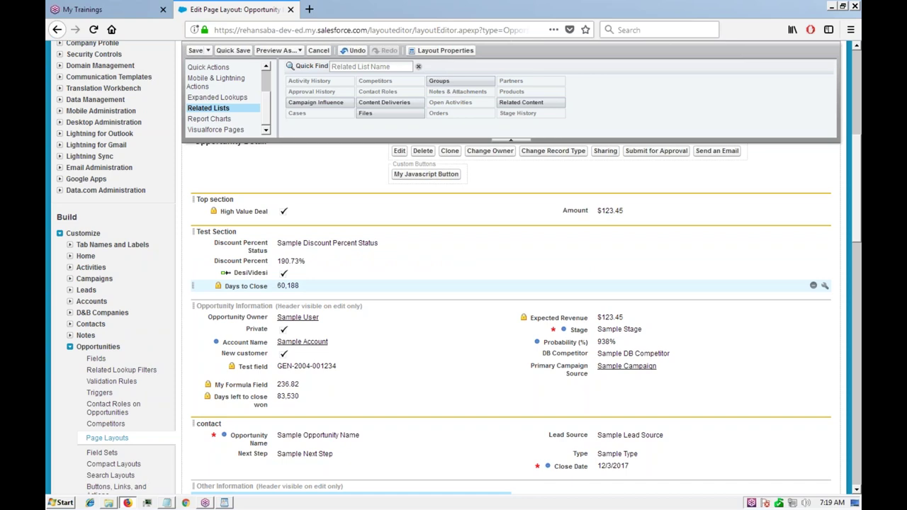
Try the Read-Only option in the Tracking Number field's properties and discard the change.
scroll(427, 298, down, 1)
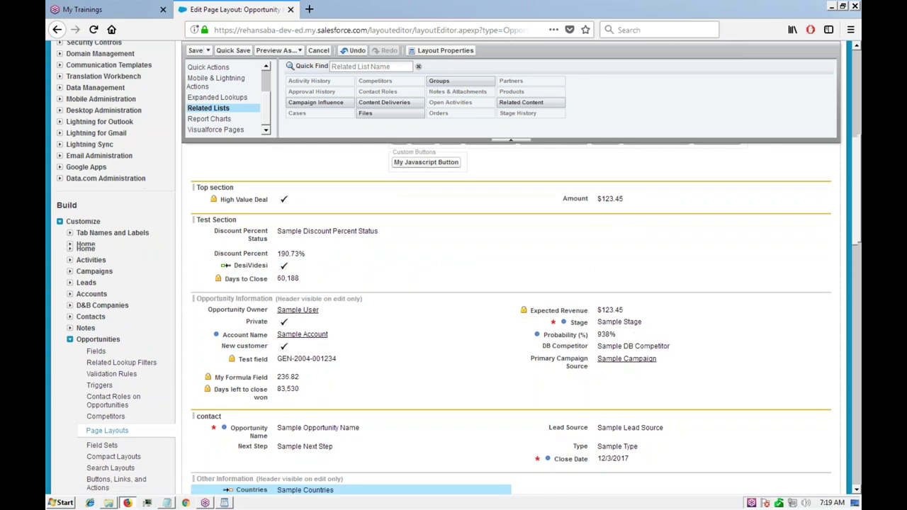
scroll(427, 297, down, 5)
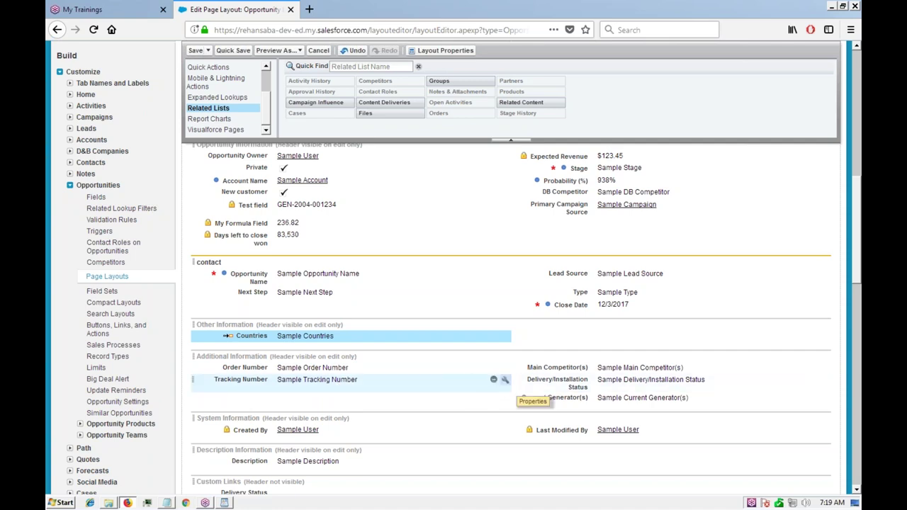
click(505, 383)
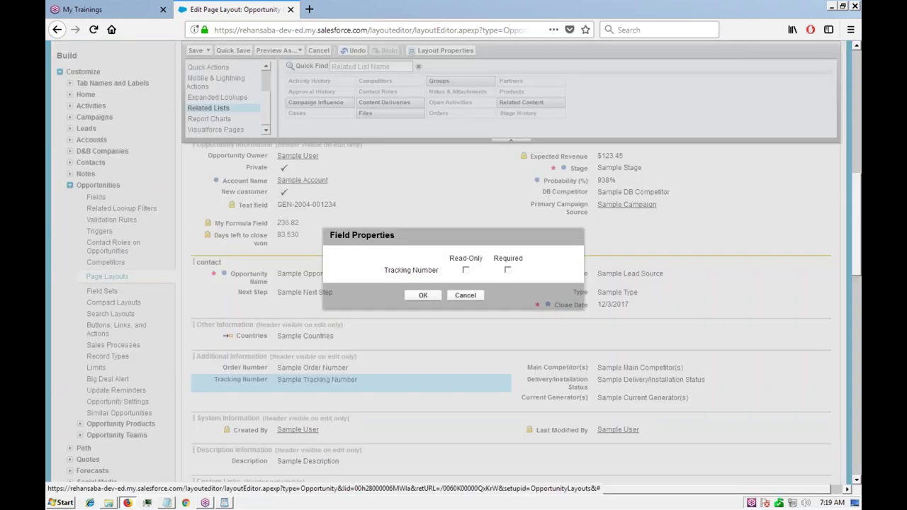
click(465, 270)
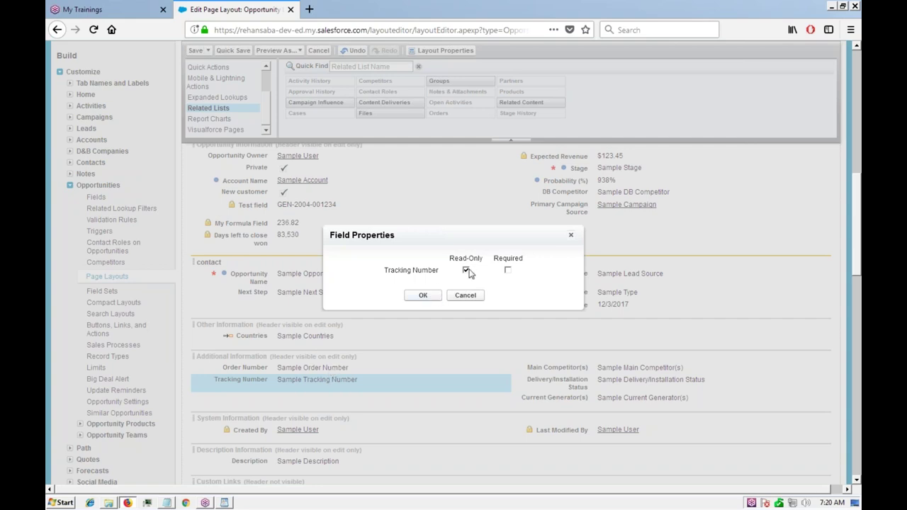
click(465, 295)
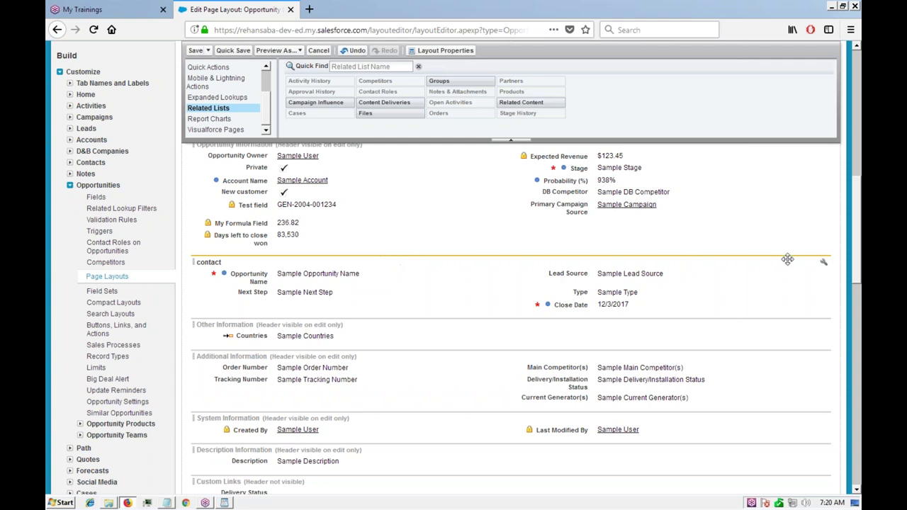
Try the 1-Column and 2-Column layout options in the contact section's properties and cancel without applying them.
click(825, 263)
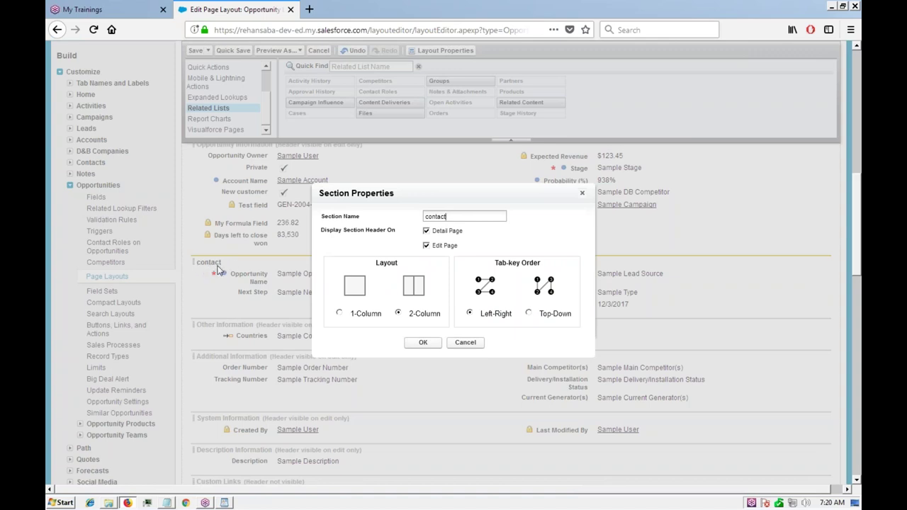
click(339, 314)
click(398, 313)
click(477, 347)
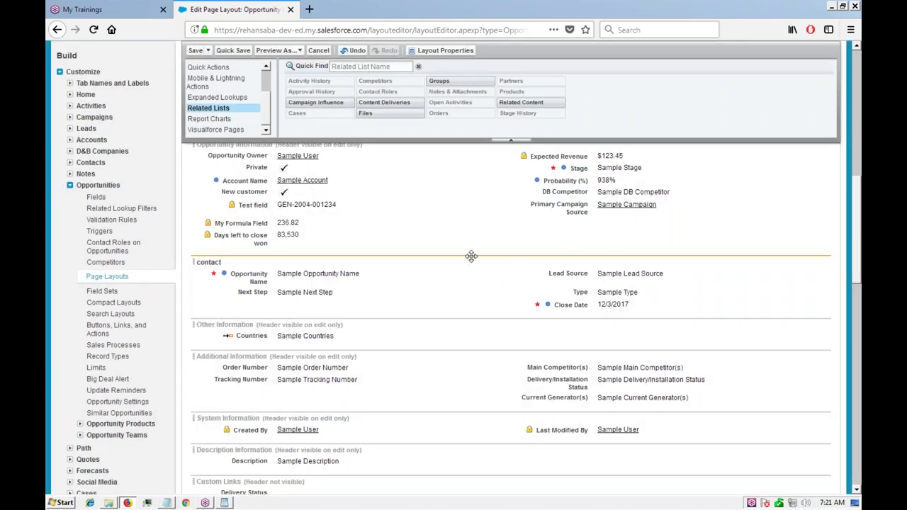
Return to the palette's fields and place a new section between Test Section and Opportunity Information.
scroll(470, 257, up, 3)
scroll(432, 227, up, 6)
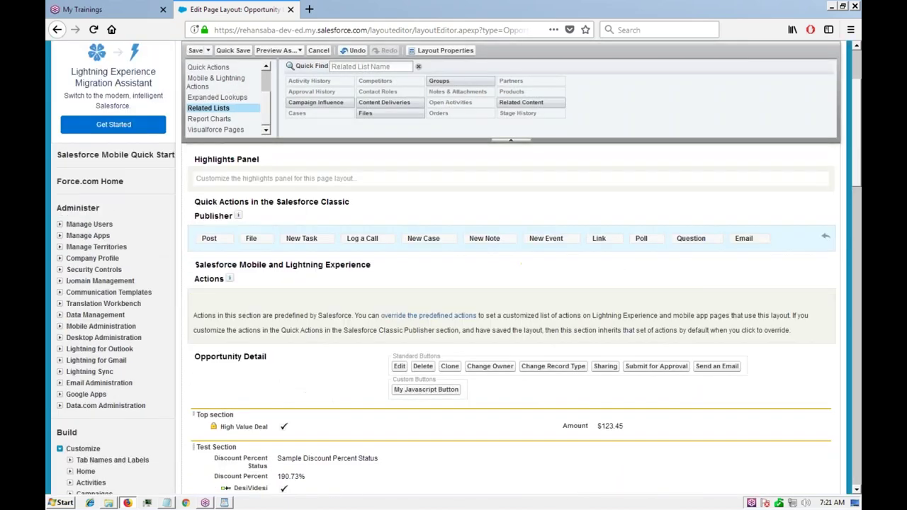
scroll(264, 115, up, 3)
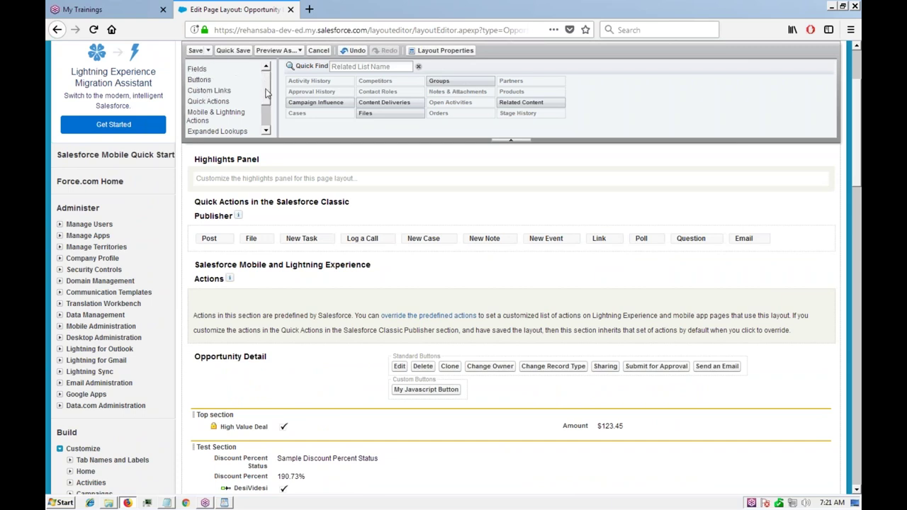
click(209, 102)
click(216, 71)
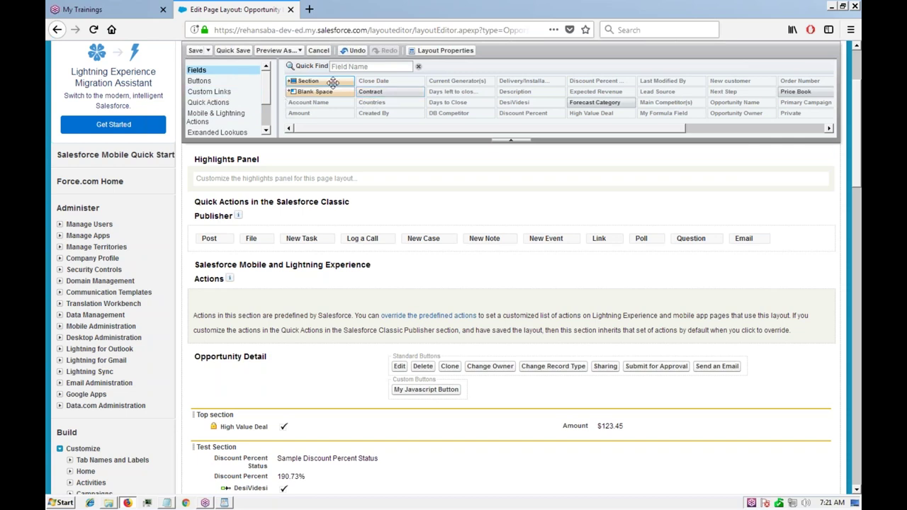
scroll(316, 287, down, 5)
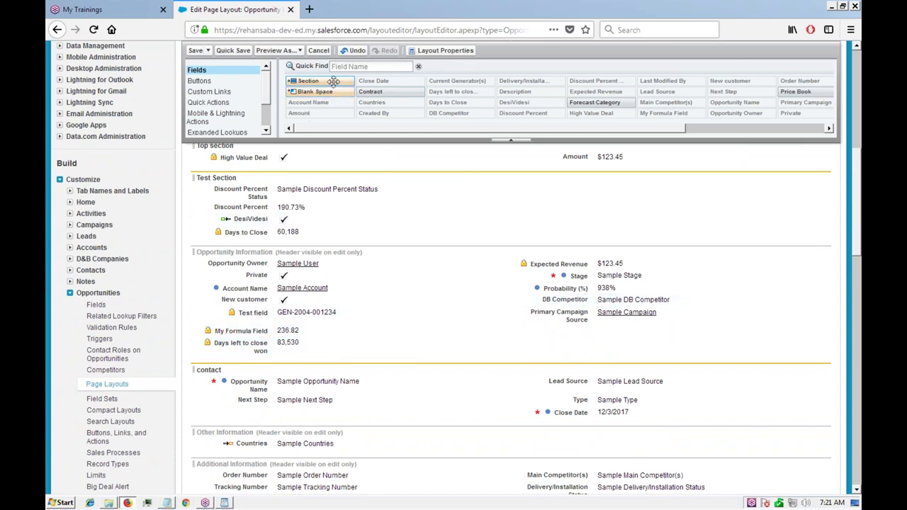
drag(333, 81, 246, 260)
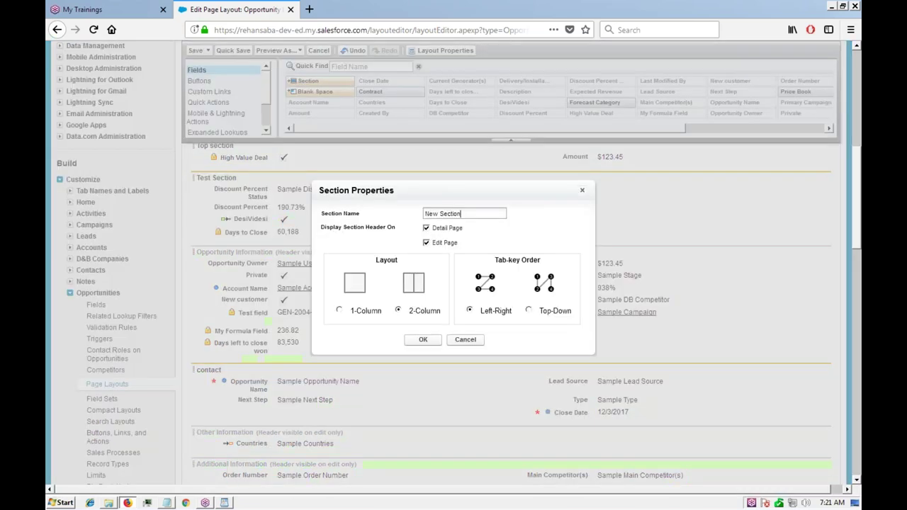
Name the new section "Number section", set its tab-key order to Top-Down, and apply the section properties.
drag(467, 214, 425, 213)
text(Nu)
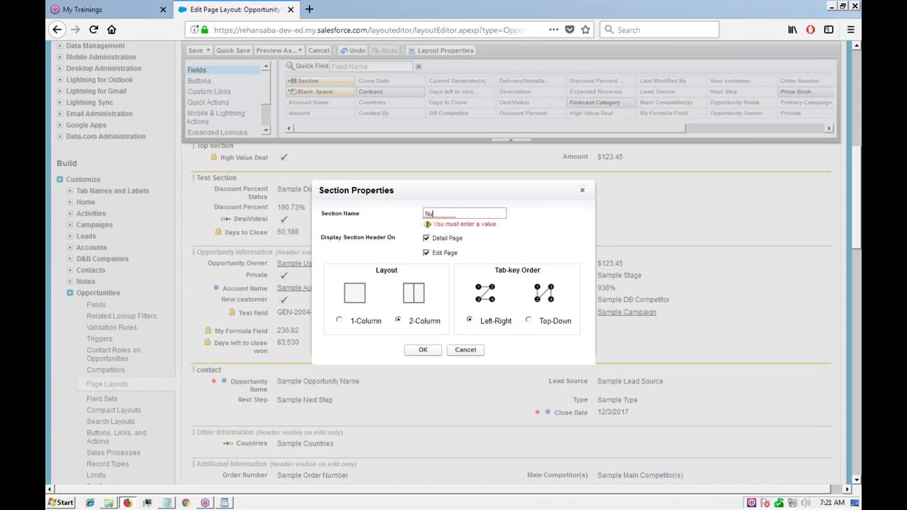
text(mber section)
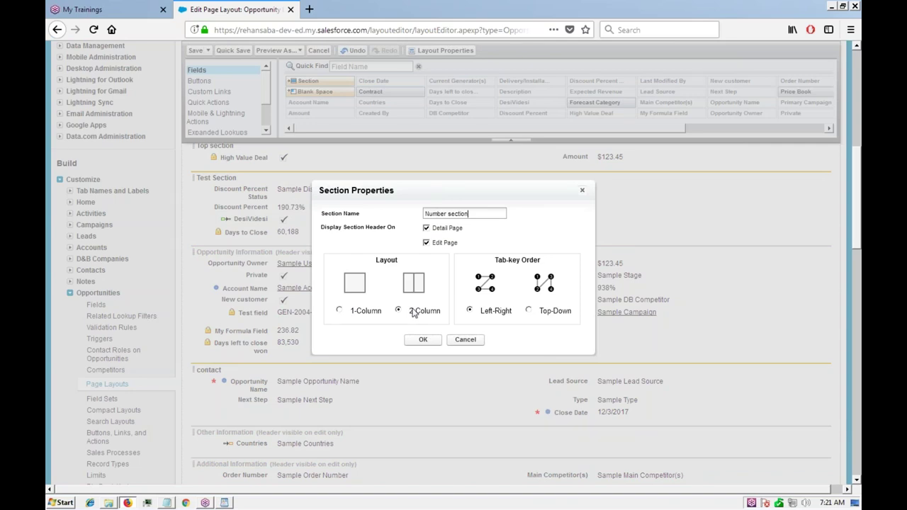
click(529, 311)
click(422, 340)
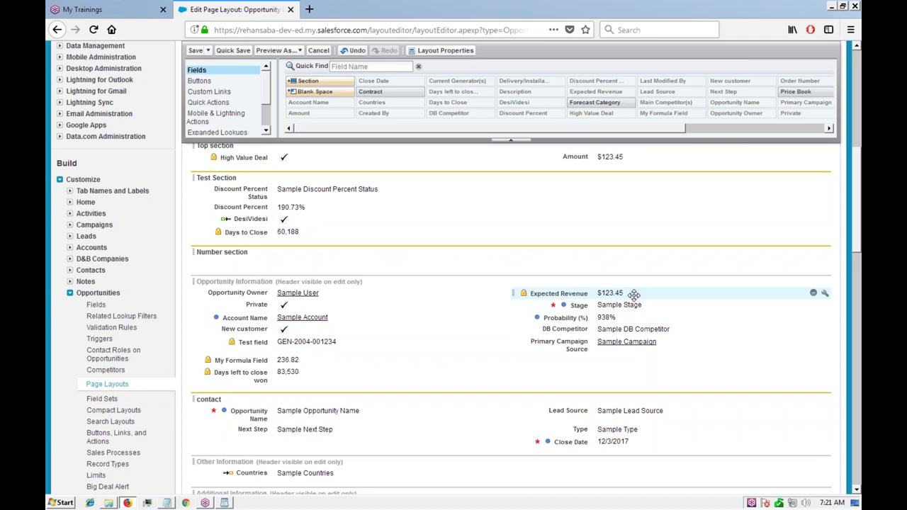
Move the Expected Revenue, Probability (%) and My Formula Field fields into the first column of the Number section.
drag(633, 295, 490, 263)
drag(618, 310, 542, 263)
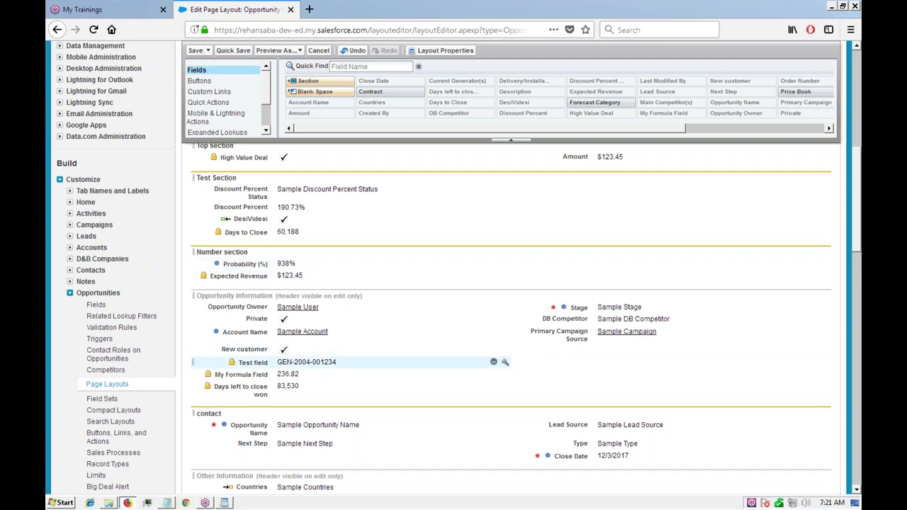
drag(283, 374, 297, 276)
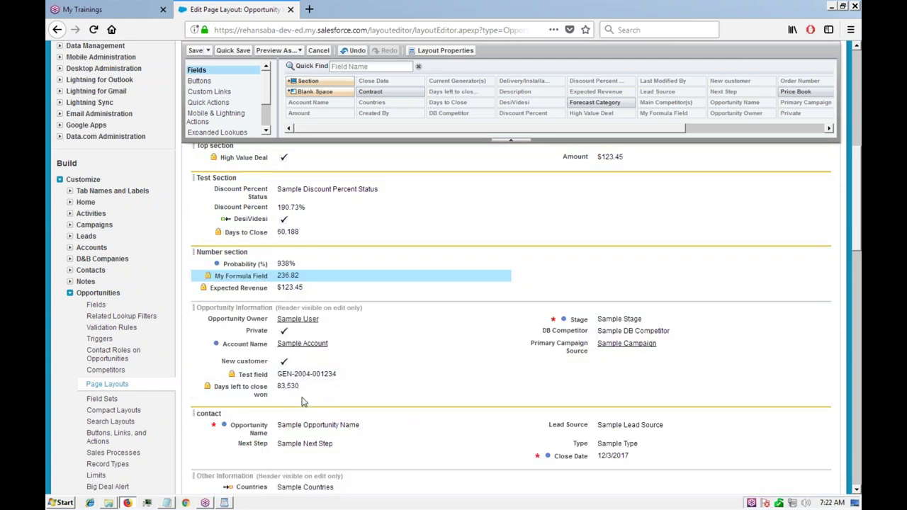
Fill the second column of the Number section with the Days left to close won, Discount Percent and Amount fields.
drag(296, 387, 608, 253)
drag(364, 207, 608, 283)
drag(613, 158, 417, 285)
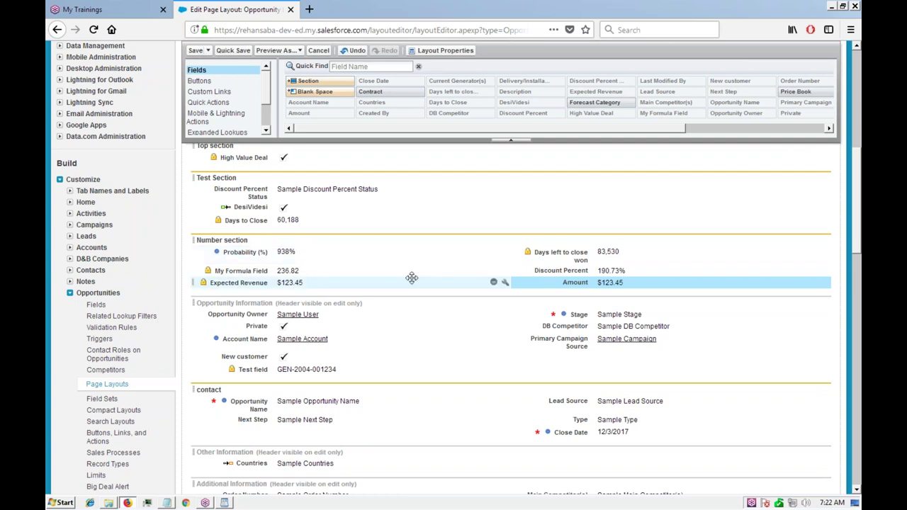
Review the rearranged sections and quick-save the Opportunity Layout while keeping the editor open.
scroll(366, 318, up, 5)
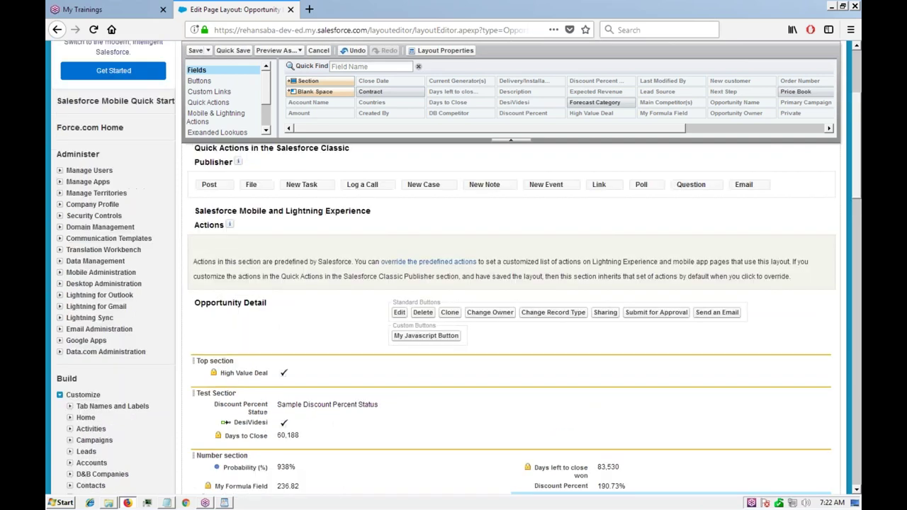
scroll(367, 319, down, 5)
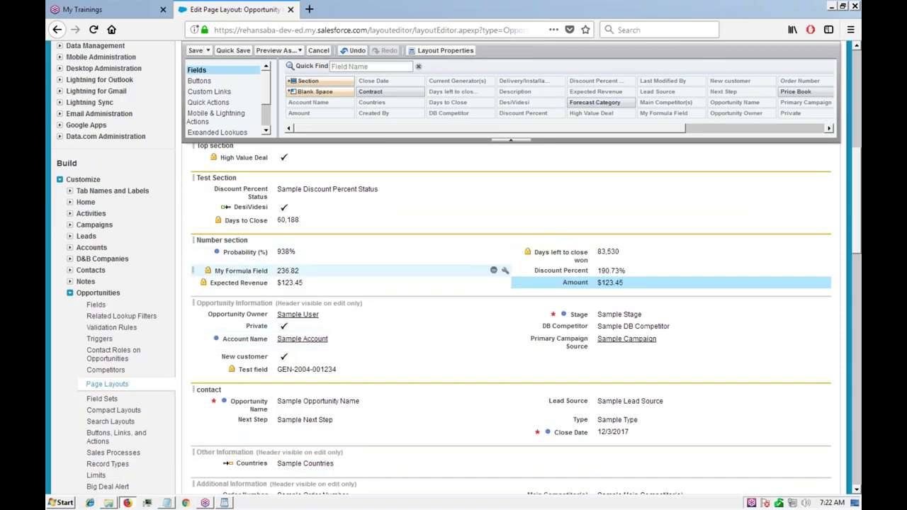
scroll(183, 146, up, 6)
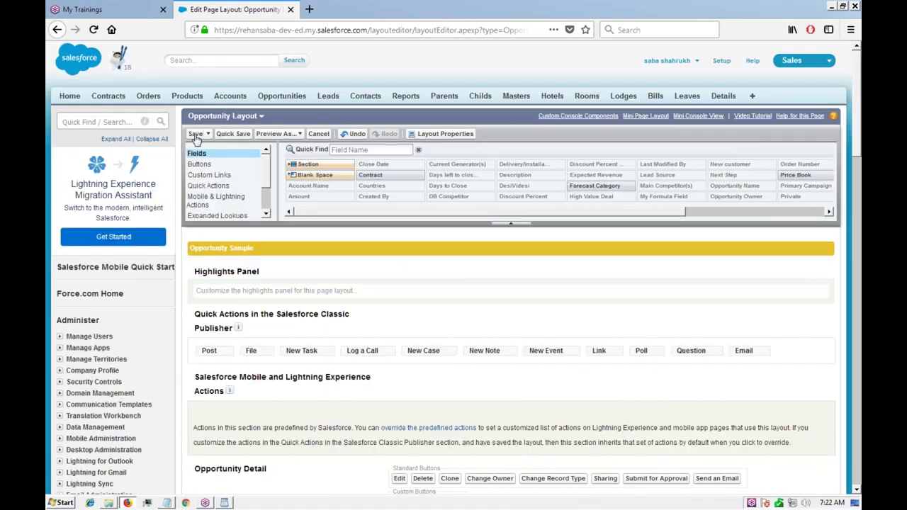
click(232, 134)
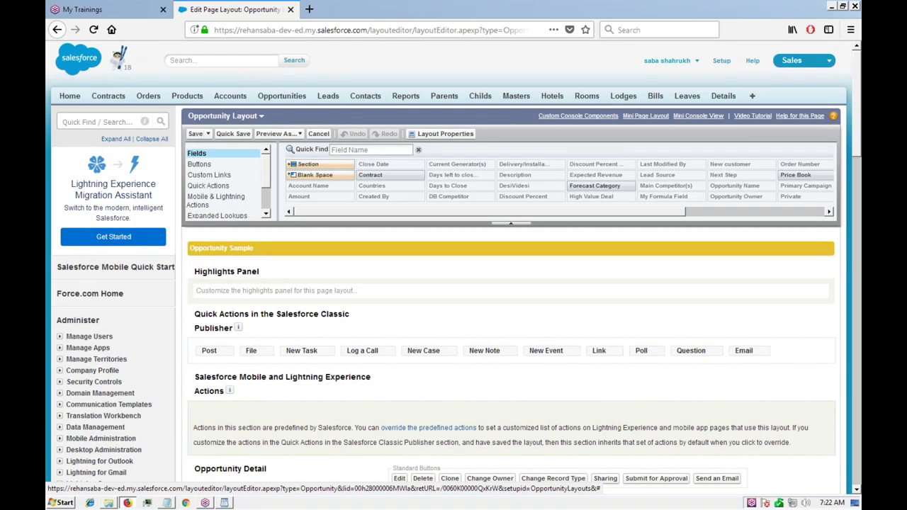
scroll(477, 357, down, 10)
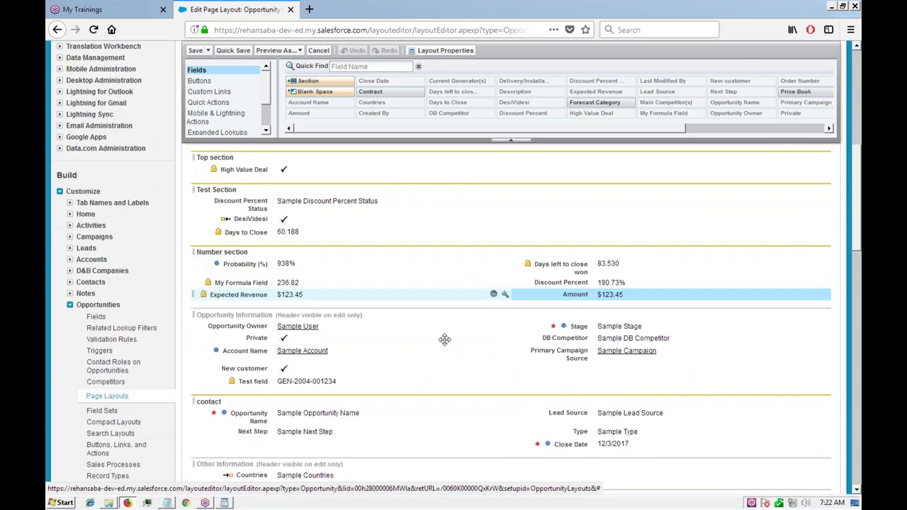
scroll(444, 339, down, 2)
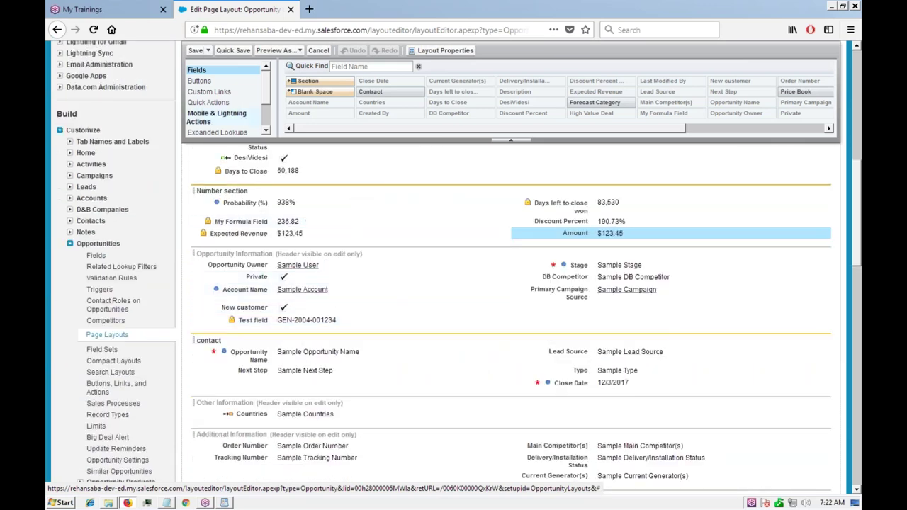
scroll(155, 118, up, 15)
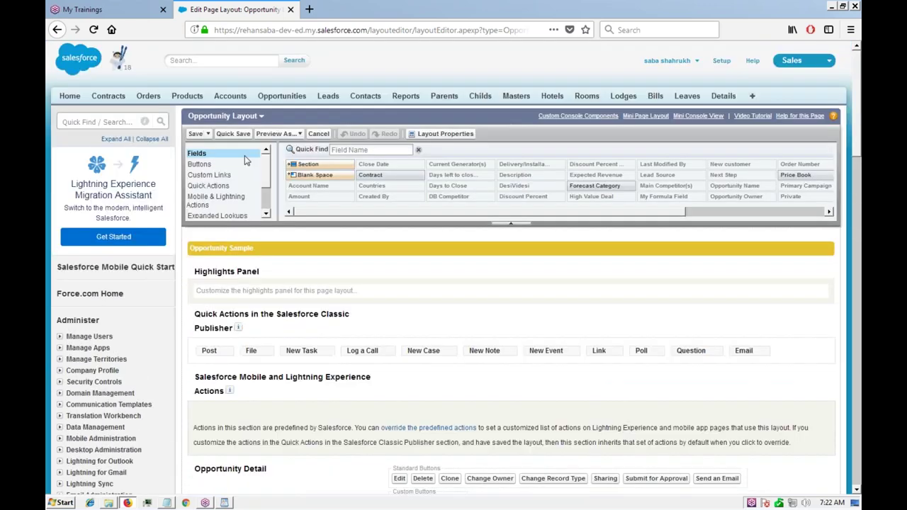
Open the Opportunities home in a new browser tab and examine the sections on the Dell Elect-Opp record.
middle_click(283, 96)
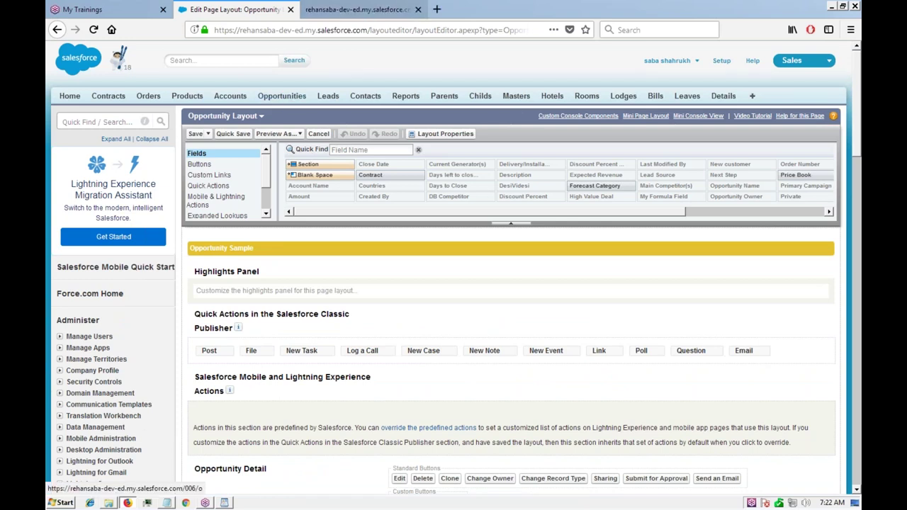
click(354, 10)
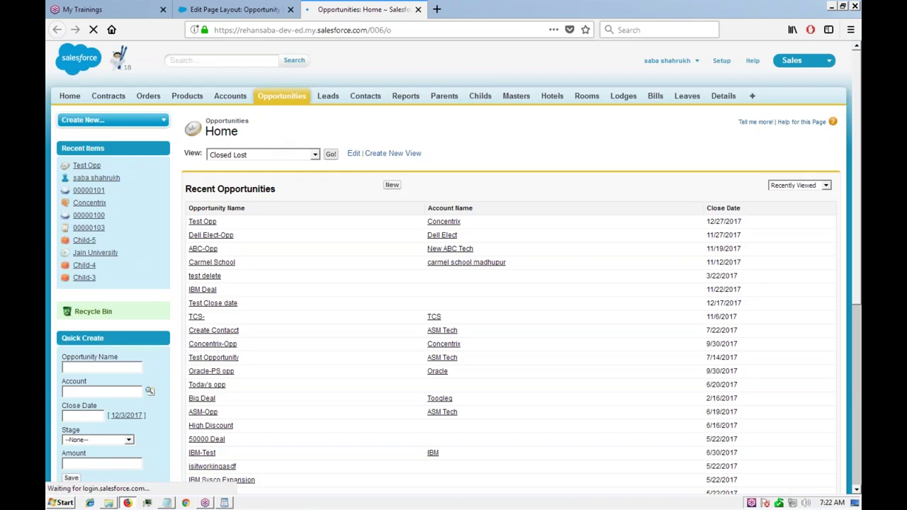
click(214, 235)
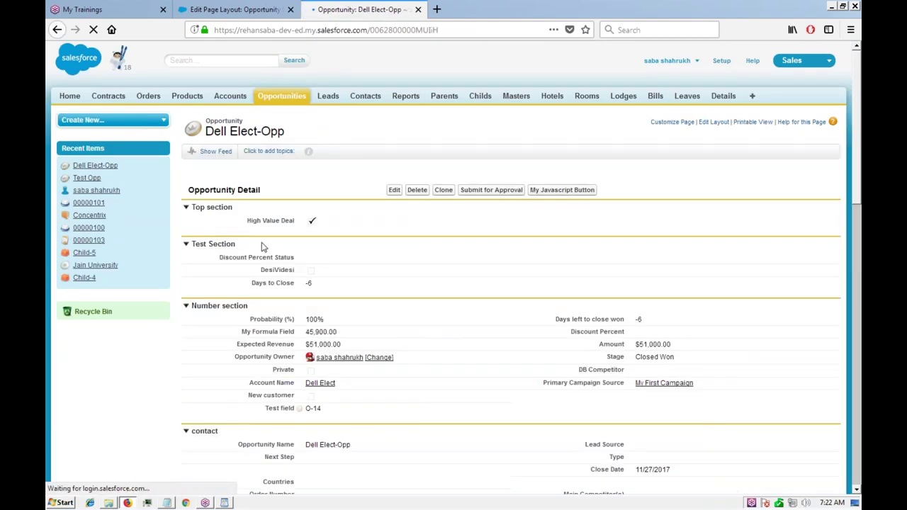
scroll(353, 288, down, 1)
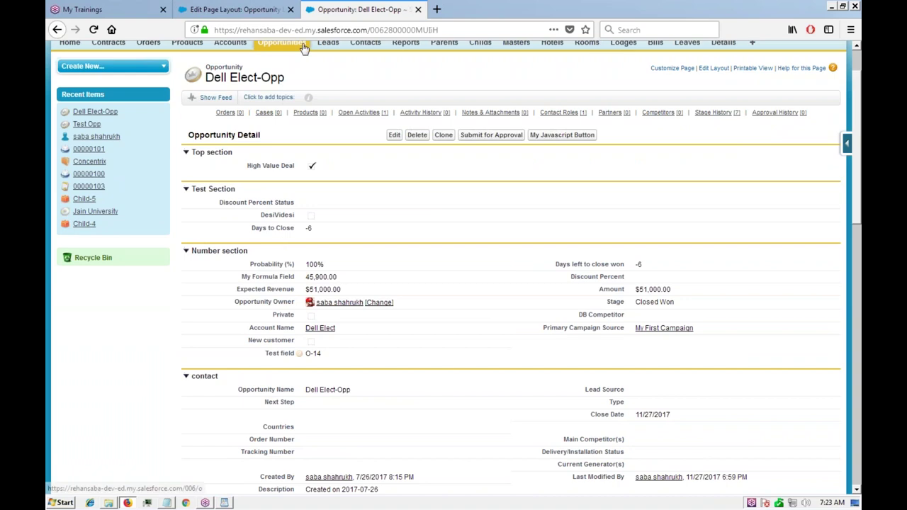
Return to the layout editor, save and close the layout, and check the sections on the Test Opp record.
click(250, 10)
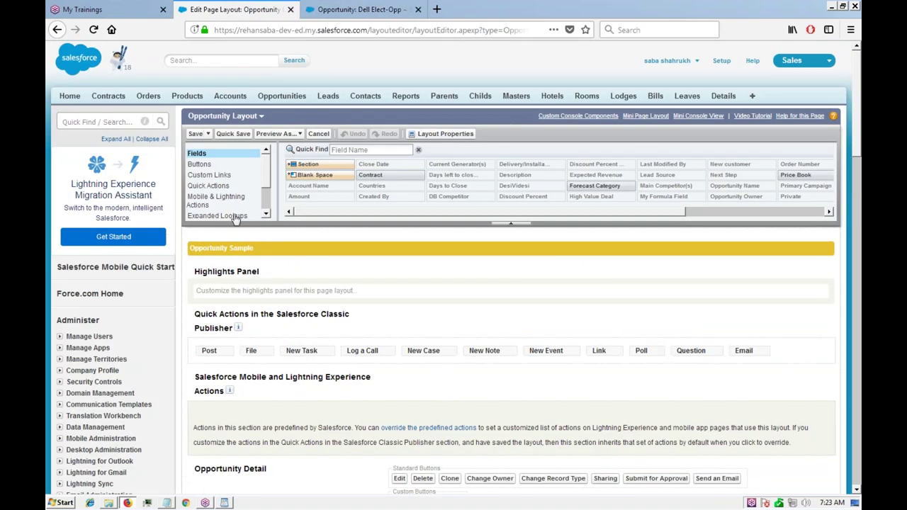
click(196, 135)
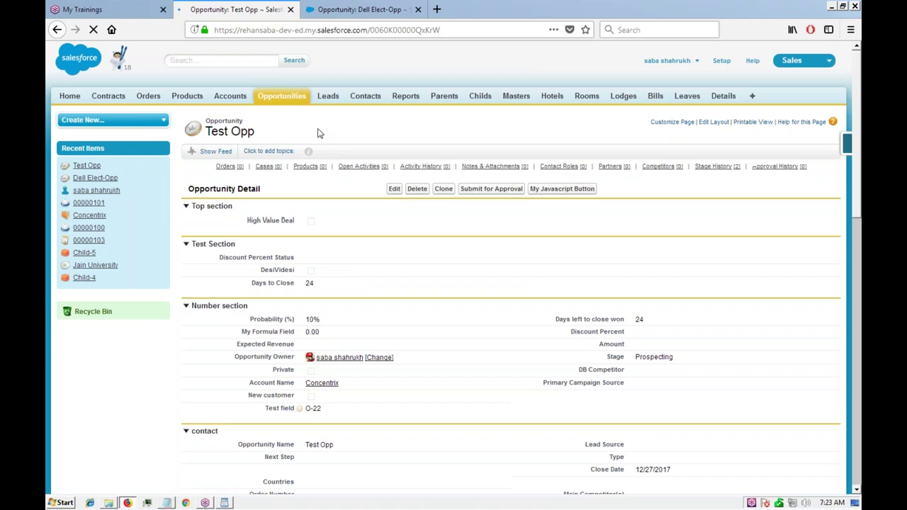
scroll(439, 318, down, 2)
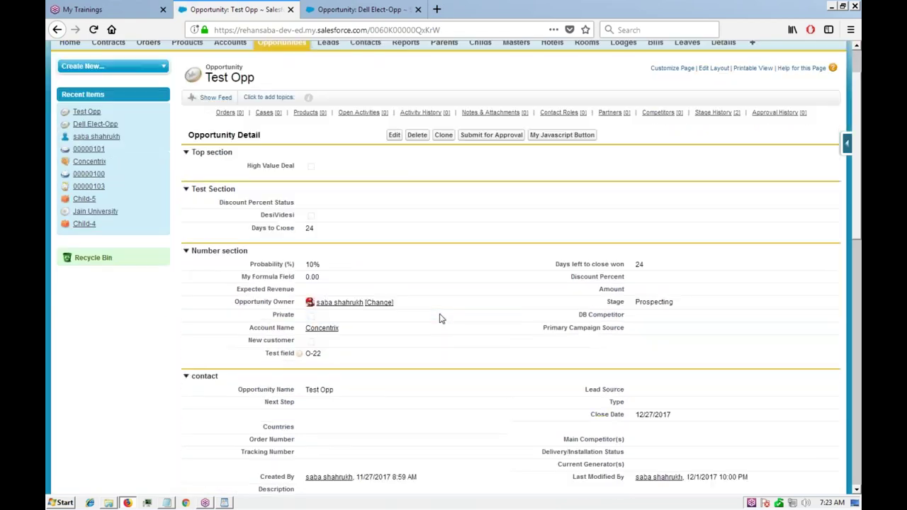
scroll(421, 245, up, 2)
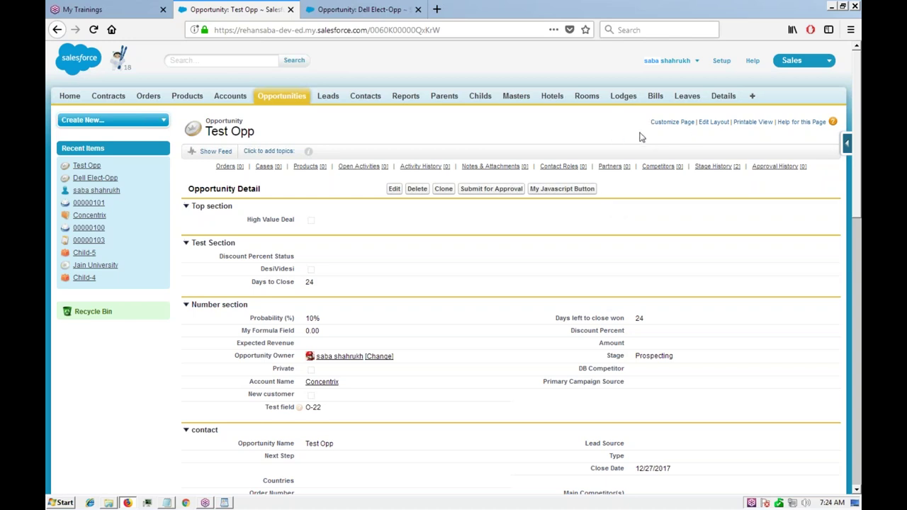
Go to Setup and open the Buttons, Links, and Actions page for the Opportunities object under Customize.
click(721, 62)
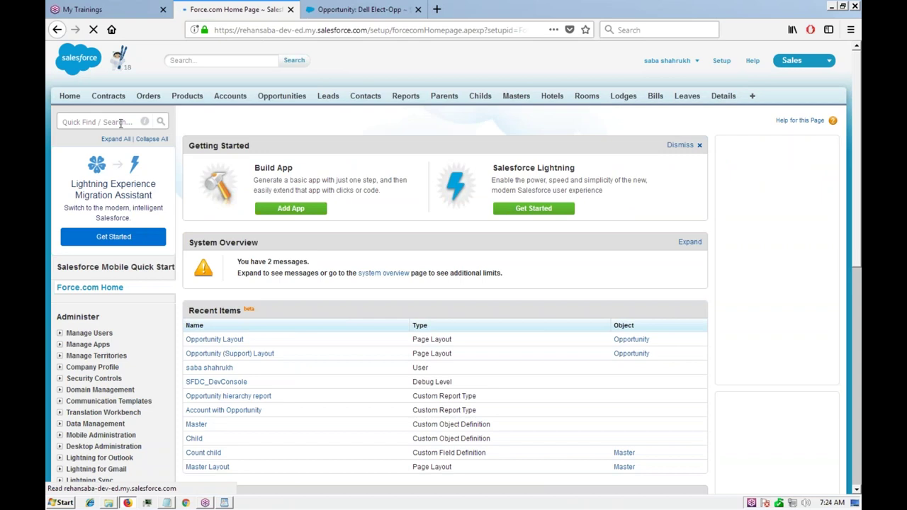
scroll(71, 312, down, 10)
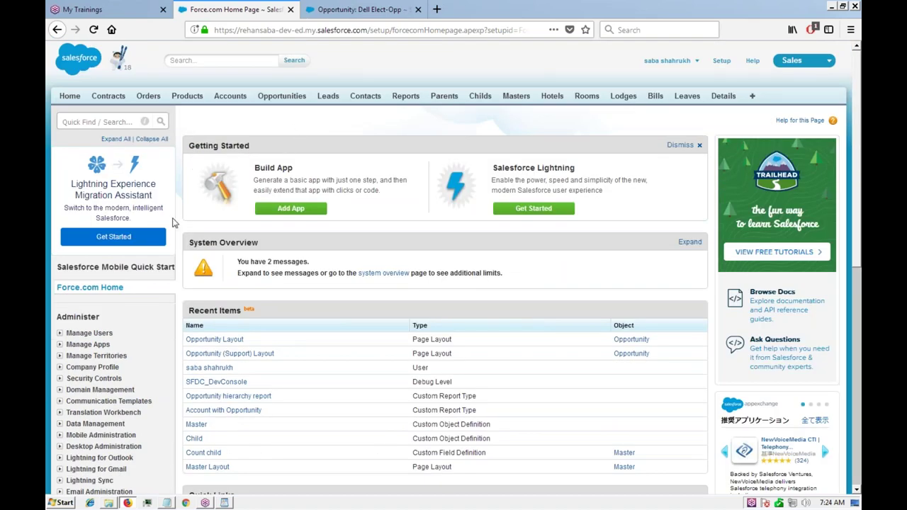
scroll(175, 222, down, 5)
scroll(176, 222, down, 3)
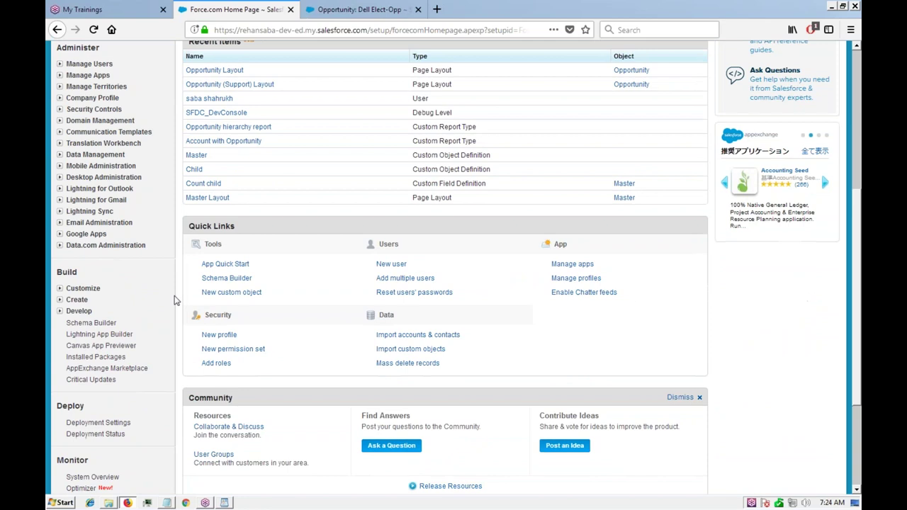
click(60, 288)
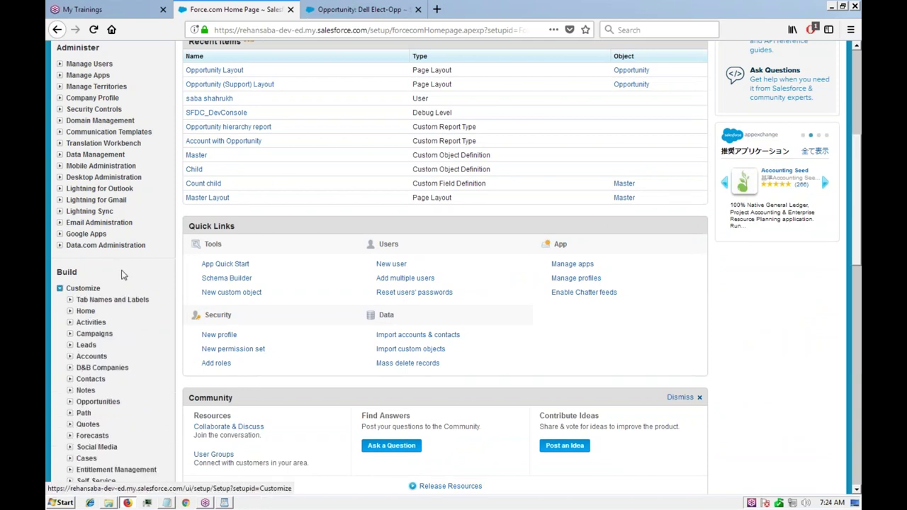
scroll(121, 277, down, 2)
scroll(159, 321, down, 3)
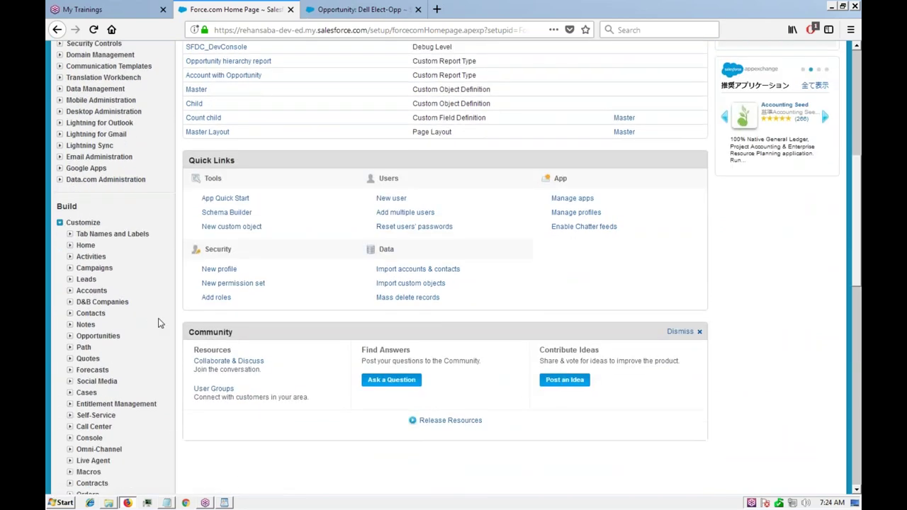
click(70, 239)
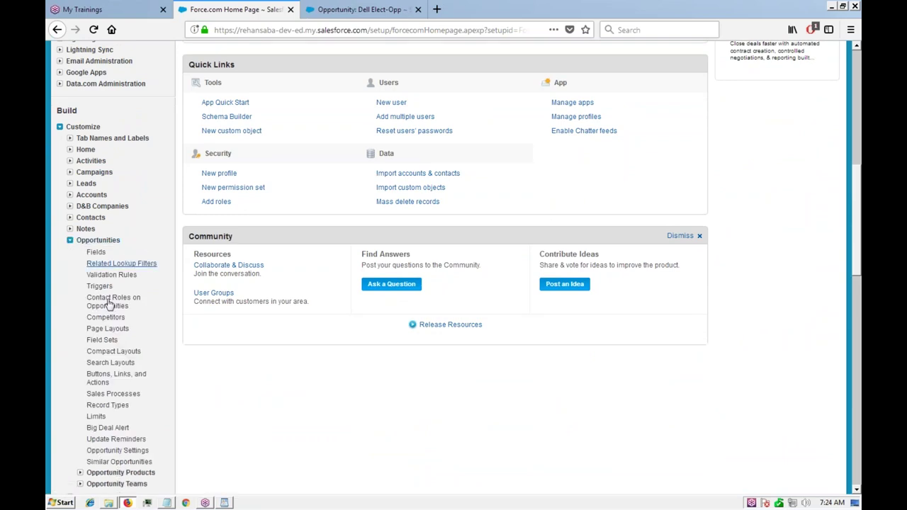
scroll(135, 304, down, 1)
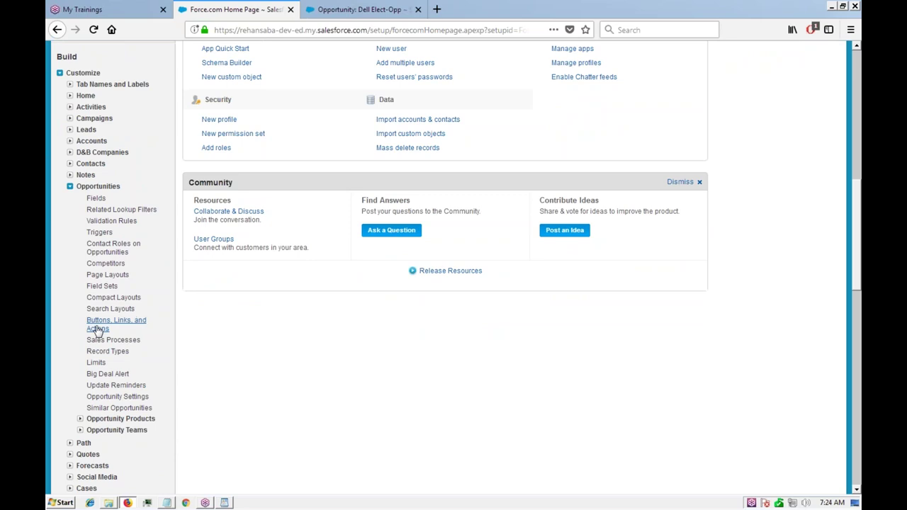
click(99, 325)
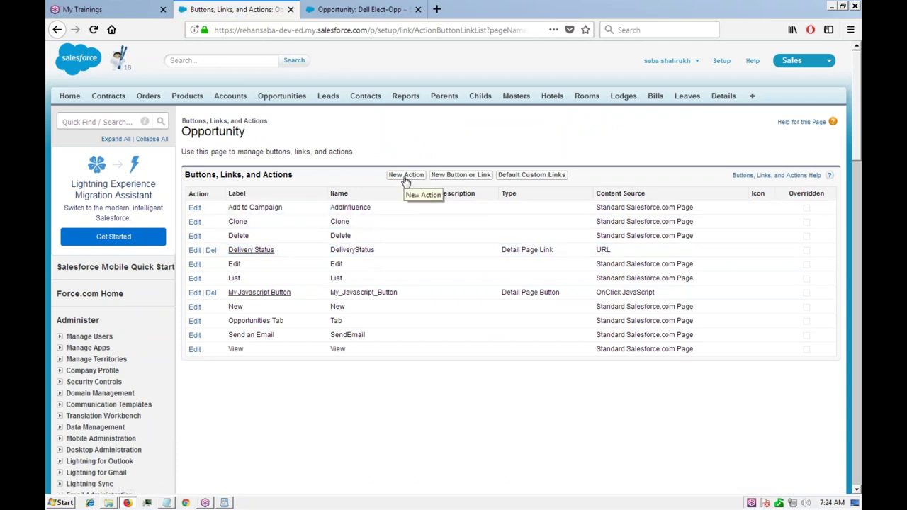
Start a new Opportunity button or link with the label "google" and the description "Google search".
click(460, 175)
click(459, 177)
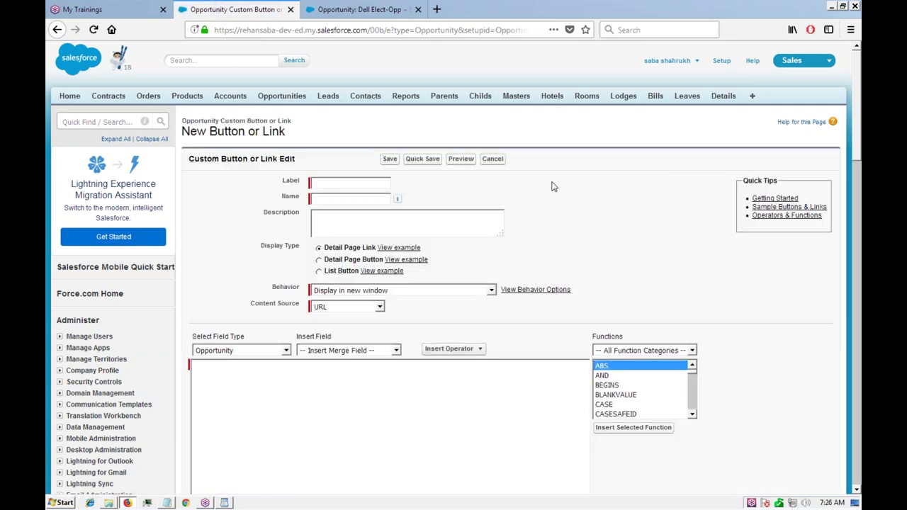
scroll(508, 176, down, 2)
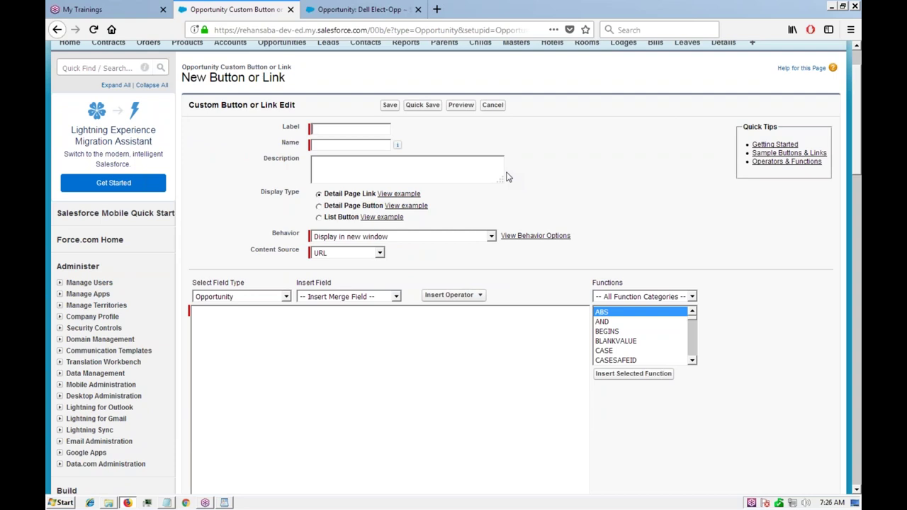
click(362, 128)
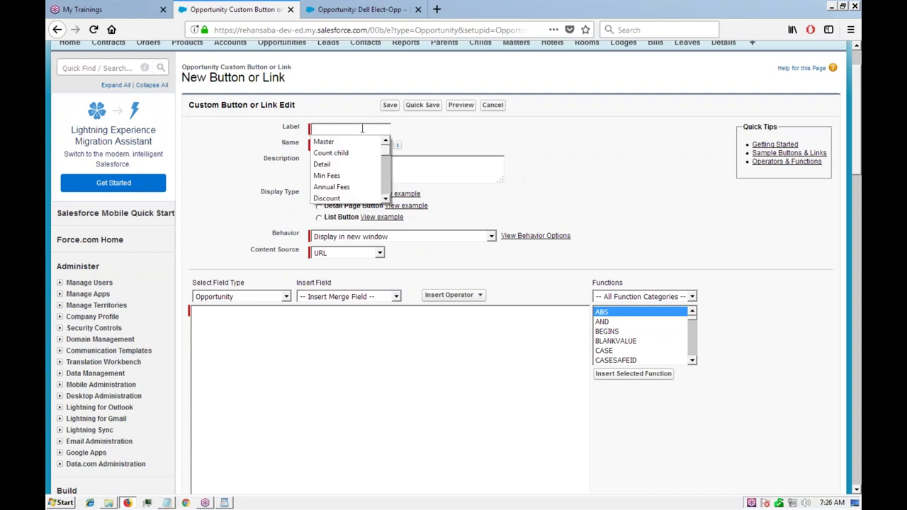
text(google)
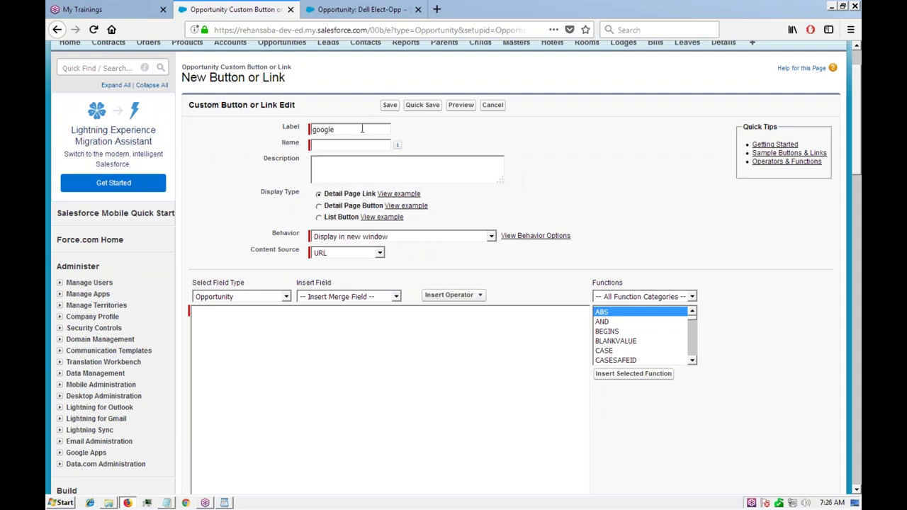
key(Tab)
click(347, 170)
Check where buttons and custom links sit on the Dell Elect-Opp record, and return to the new button or link form.
key(ctrl+Tab)
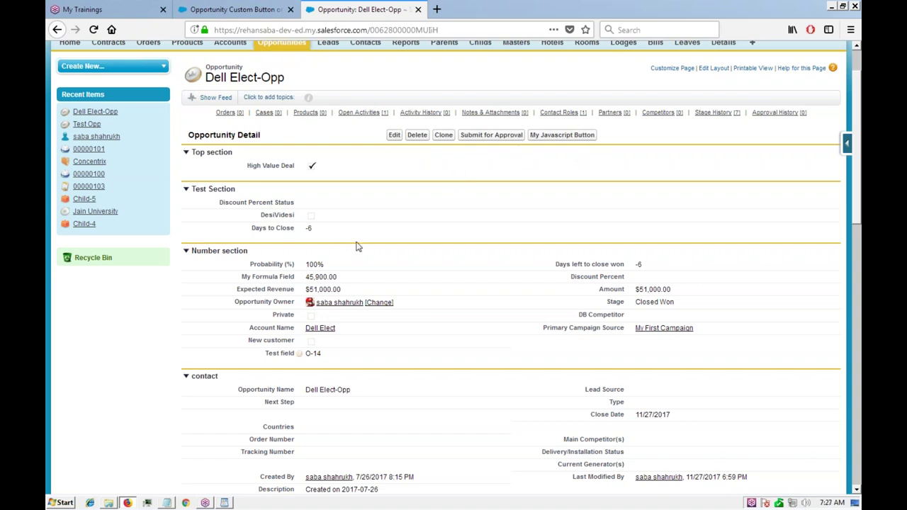
scroll(340, 262, down, 3)
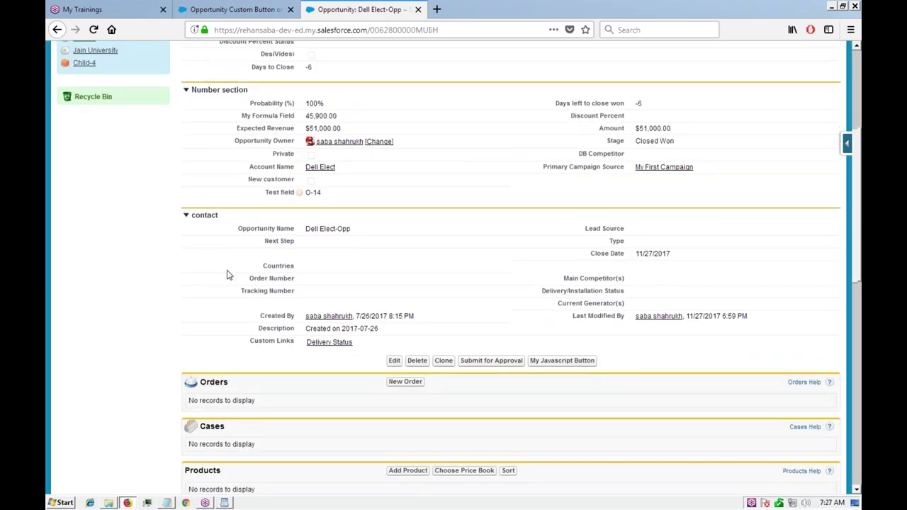
scroll(227, 274, up, 1)
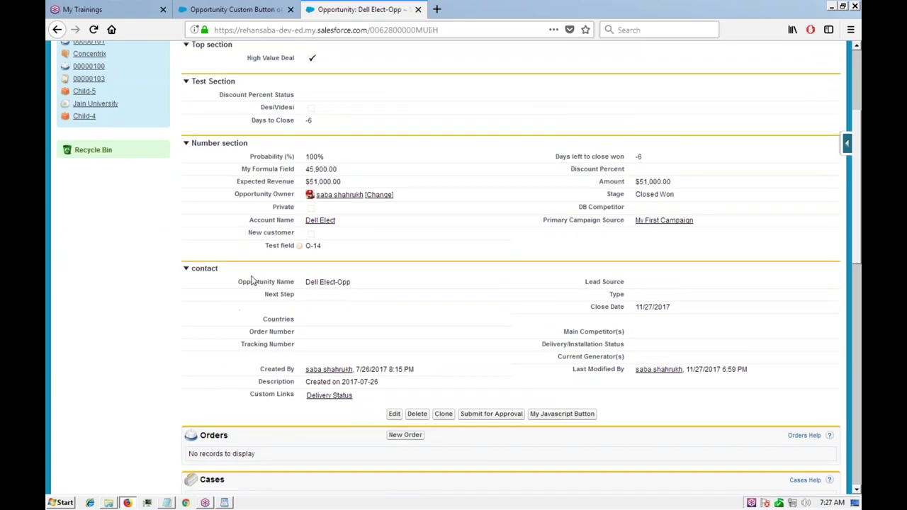
scroll(234, 207, up, 1)
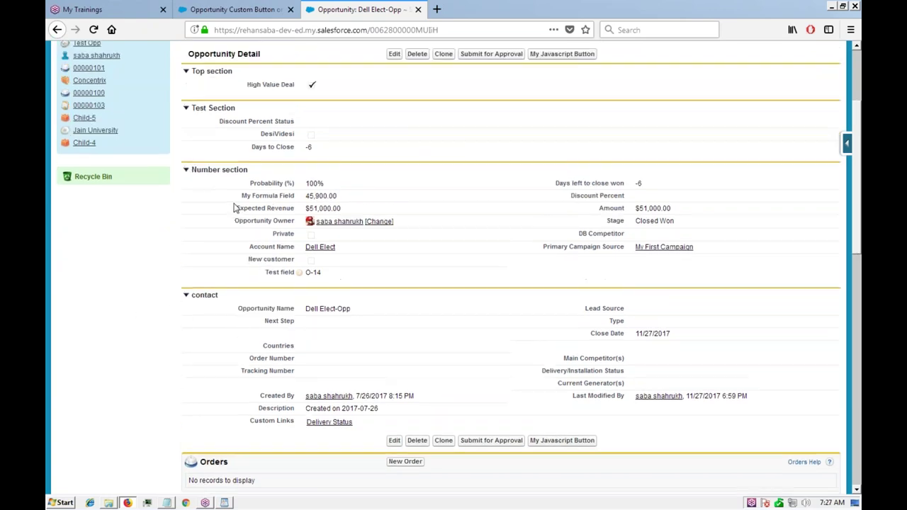
scroll(233, 206, up, 4)
click(240, 10)
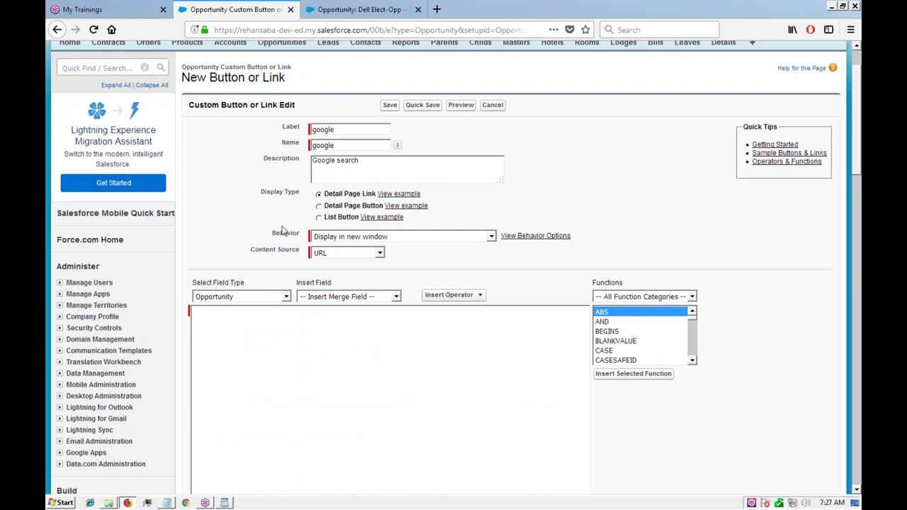
Set the display type to Detail Page Button, review the behavior options, and keep Display in new window.
click(319, 207)
scroll(241, 228, down, 2)
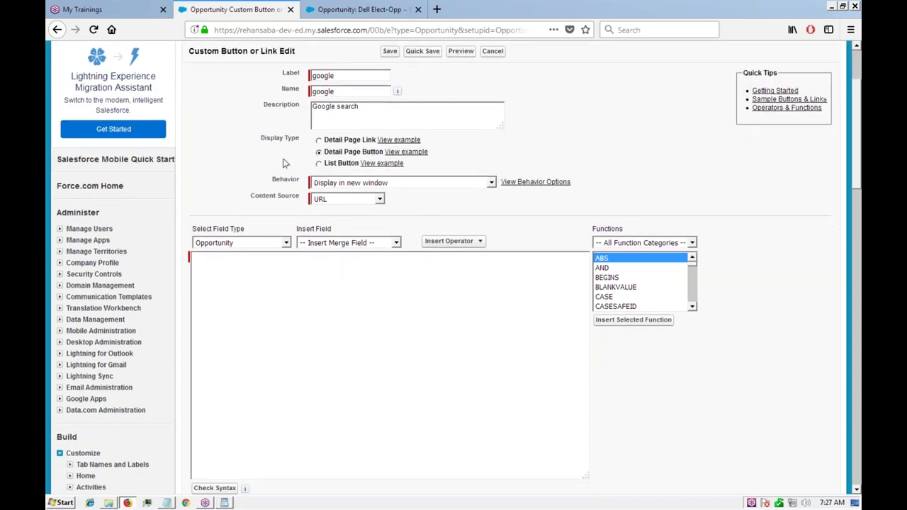
click(416, 184)
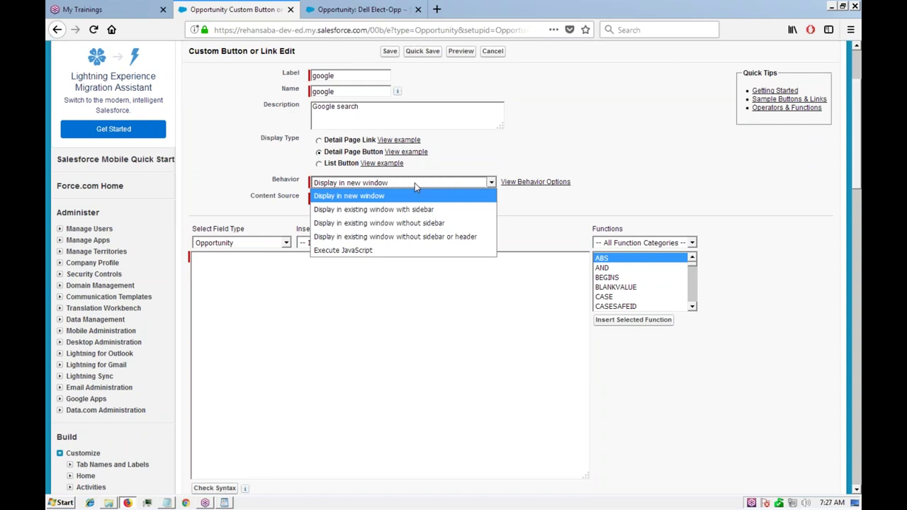
click(408, 183)
click(410, 189)
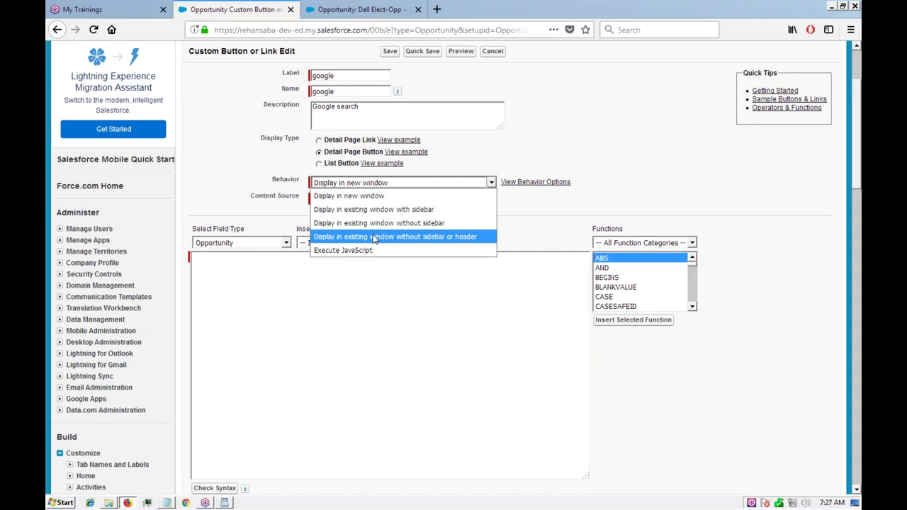
click(398, 187)
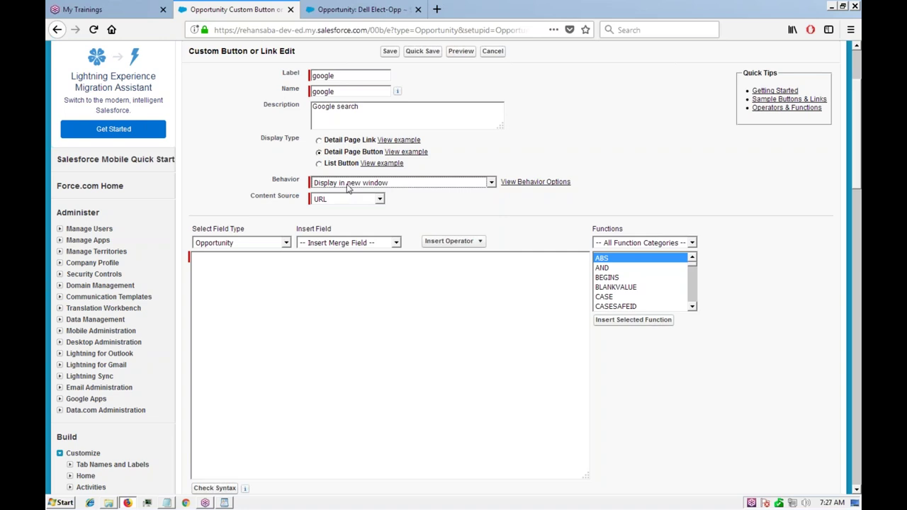
key(Tab)
Examine the Content Source options for the google button, keeping URL as the source.
scroll(259, 202, down, 2)
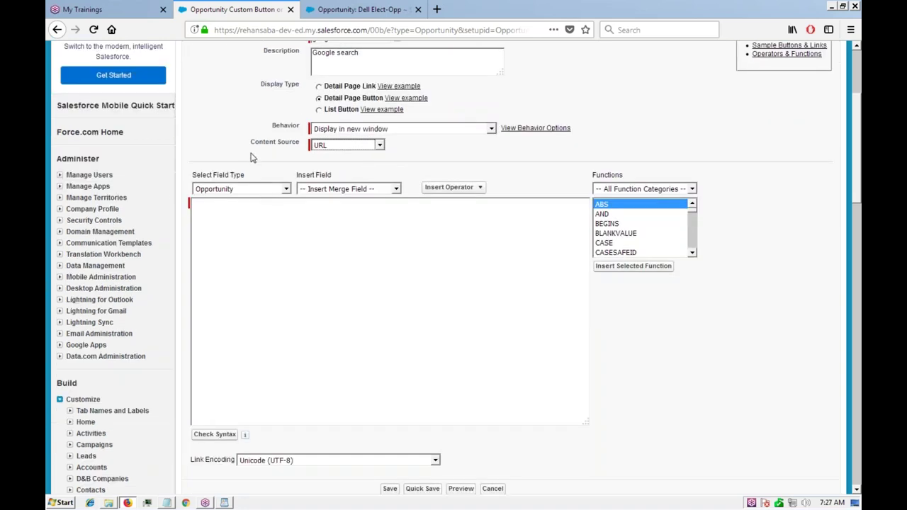
click(364, 147)
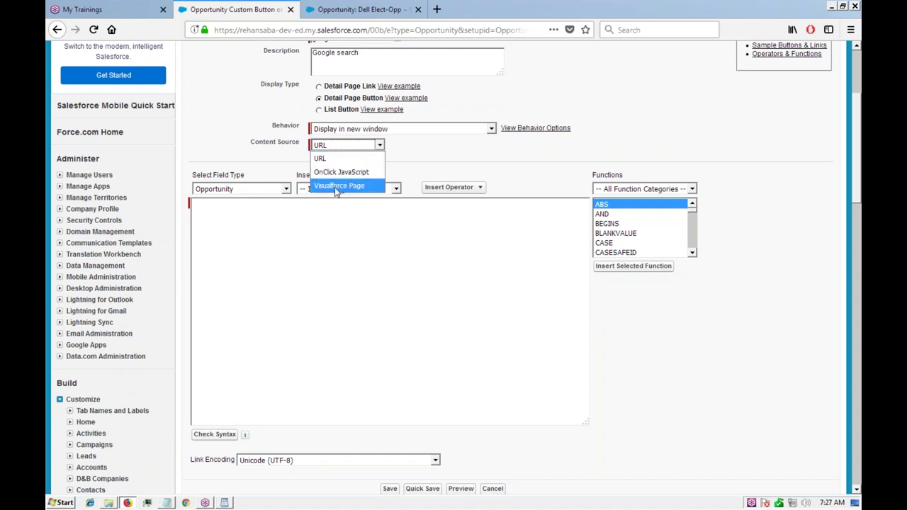
click(244, 146)
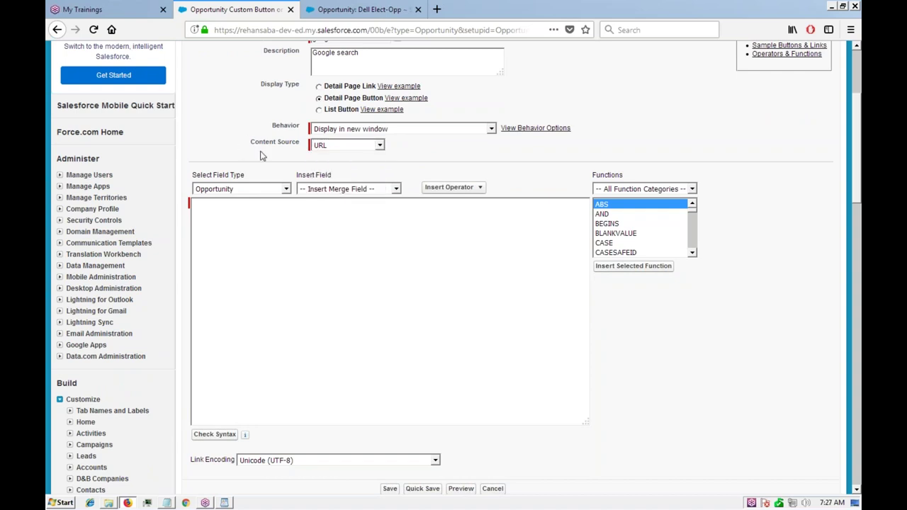
scroll(260, 155, up, 3)
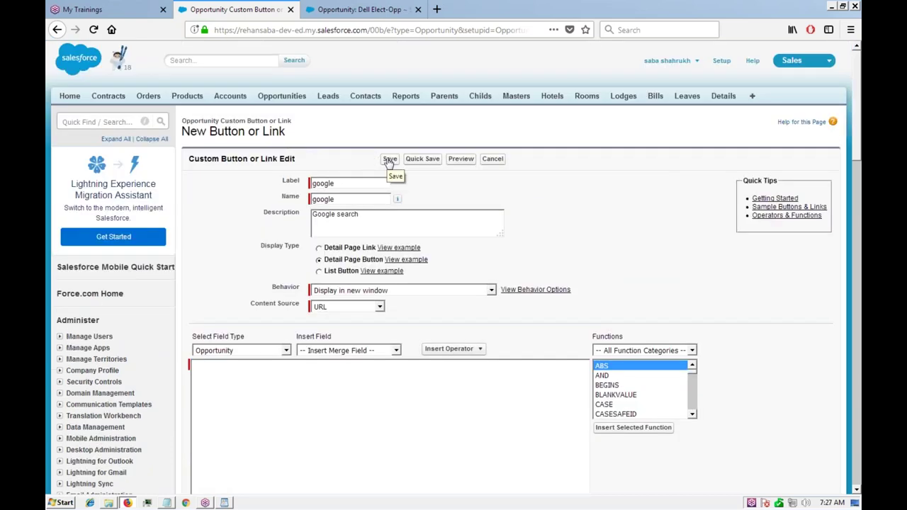
scroll(349, 253, down, 1)
click(349, 253)
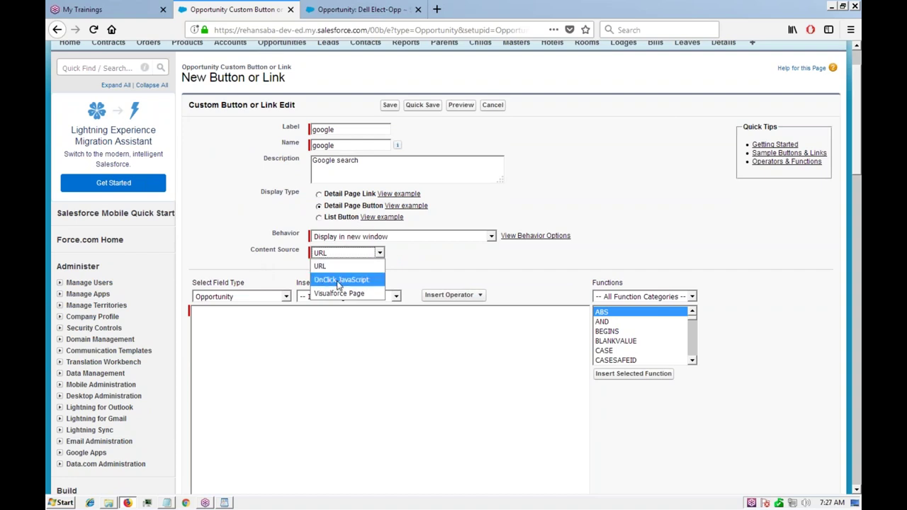
click(262, 261)
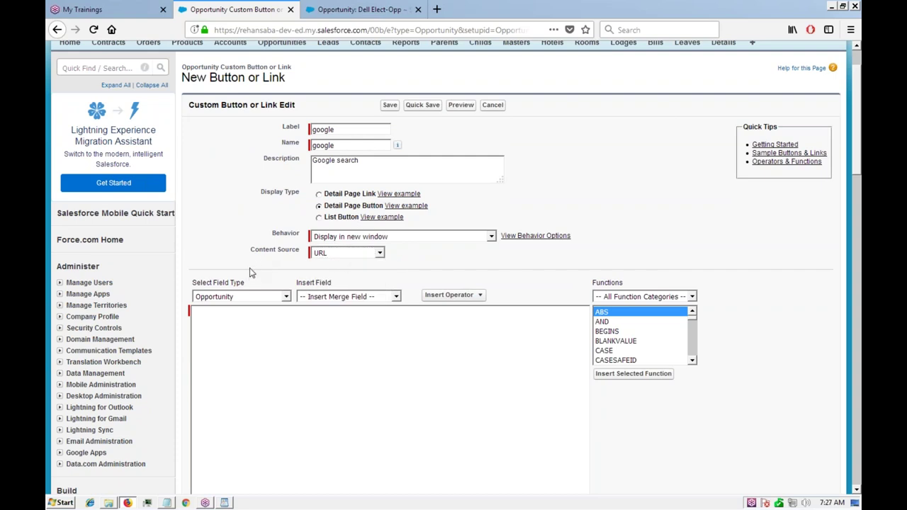
Look over the whole button form from label to link encoding, and recheck the selected content source.
scroll(261, 262, down, 1)
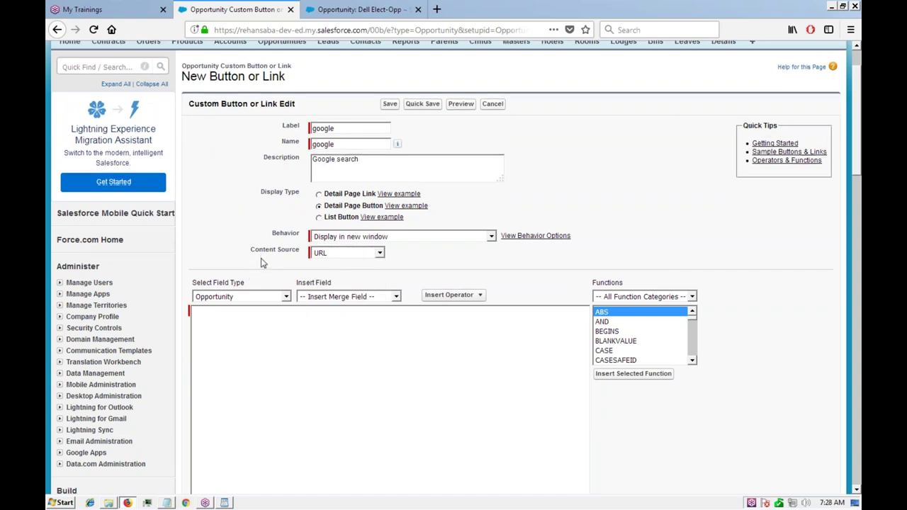
scroll(261, 262, down, 1)
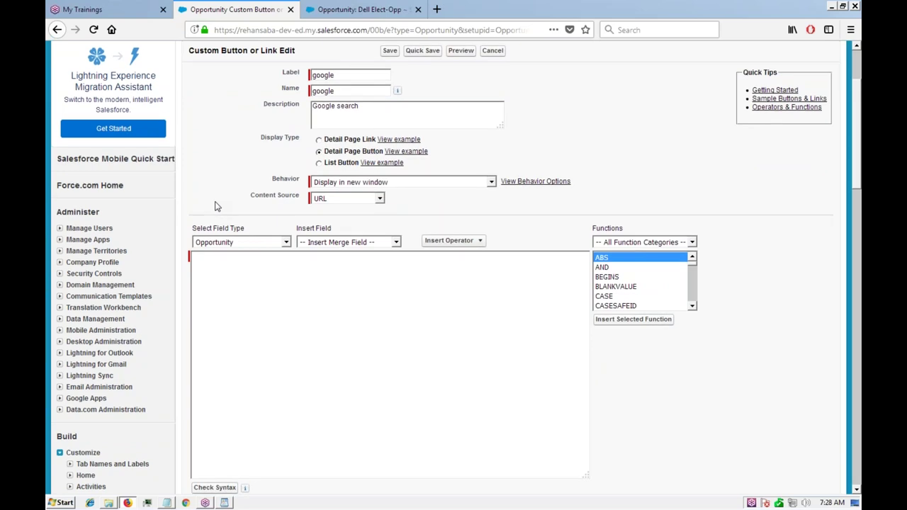
scroll(237, 217, down, 1)
scroll(239, 216, up, 3)
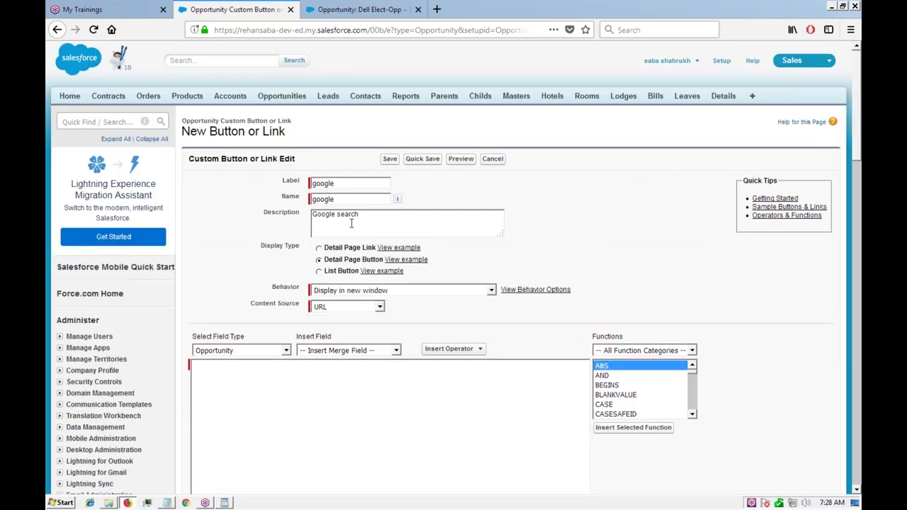
scroll(252, 259, down, 1)
scroll(252, 260, down, 1)
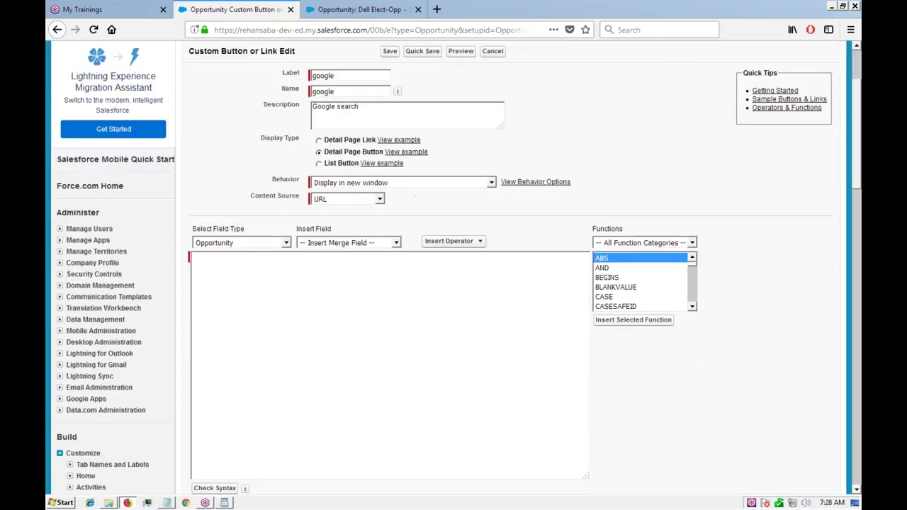
scroll(250, 278, down, 1)
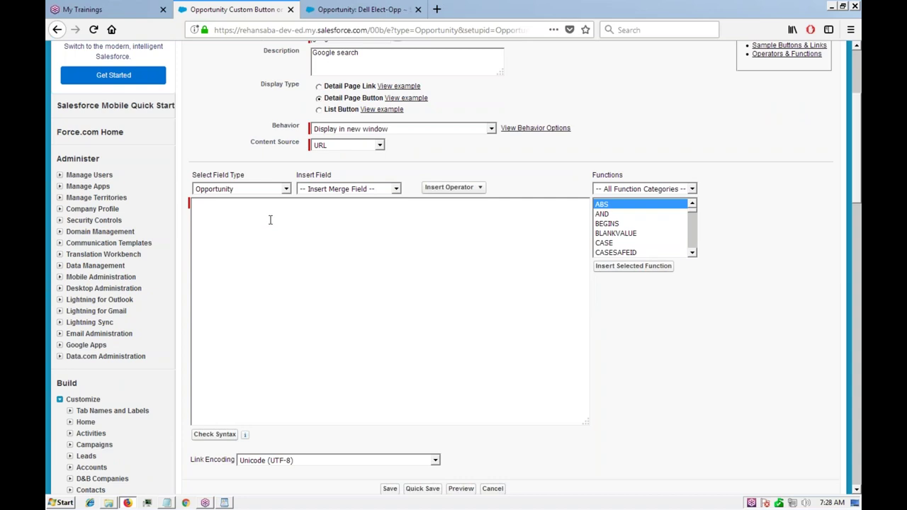
scroll(269, 256, down, 3)
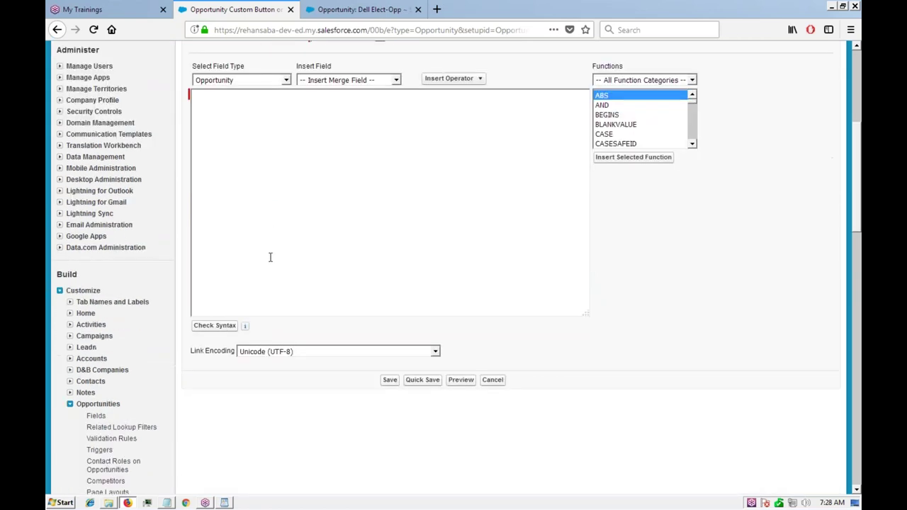
scroll(273, 243, up, 5)
click(349, 253)
click(352, 260)
Load google.co.in in a new browser tab and copy its full address.
click(265, 328)
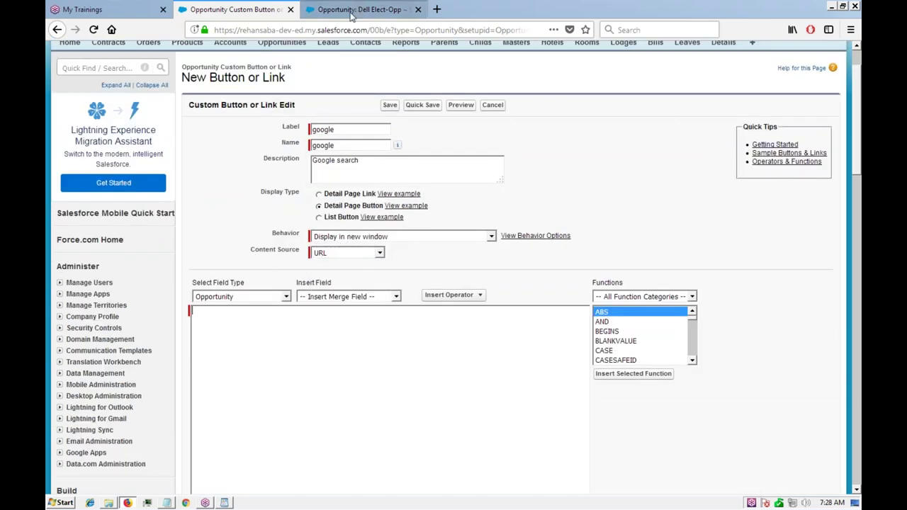
click(437, 10)
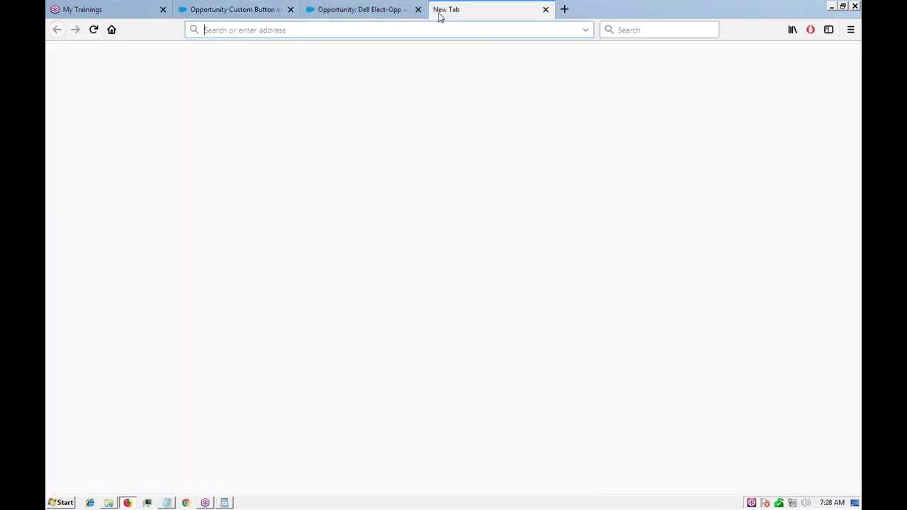
text(google.co.in/)
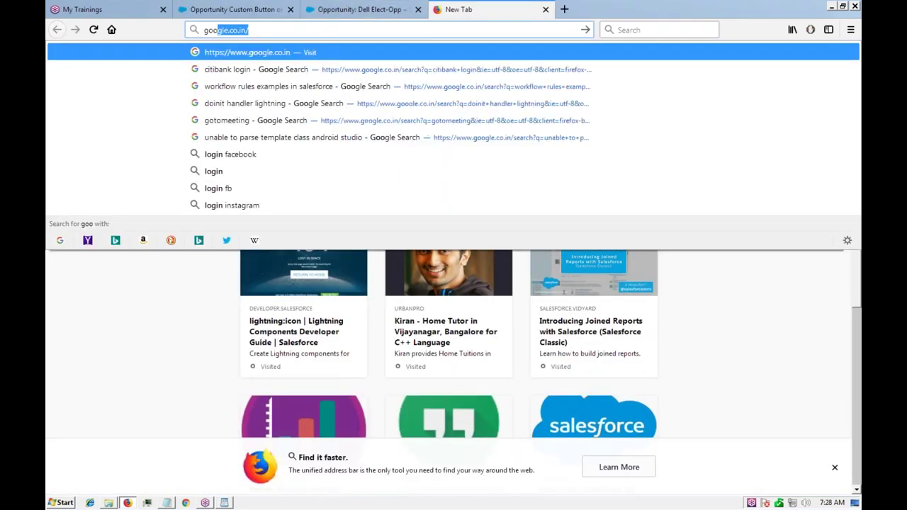
key(Return)
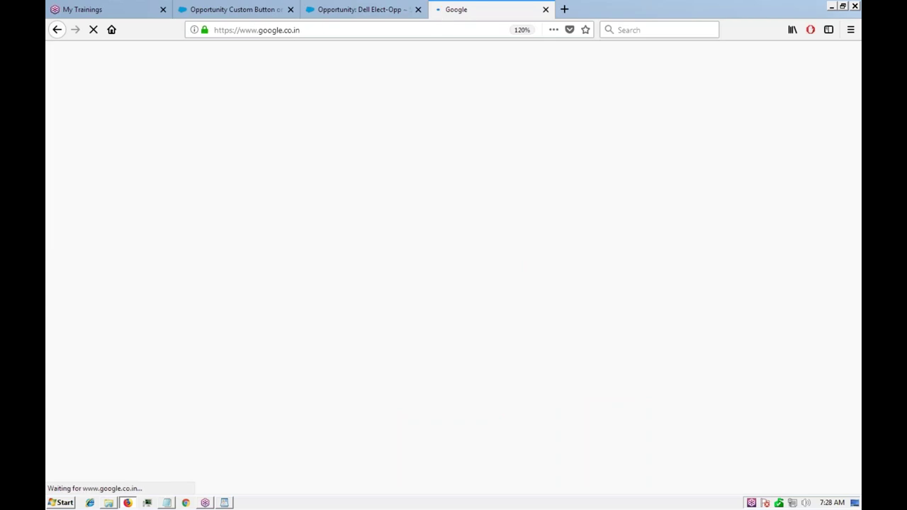
click(310, 32)
key(ctrl+c)
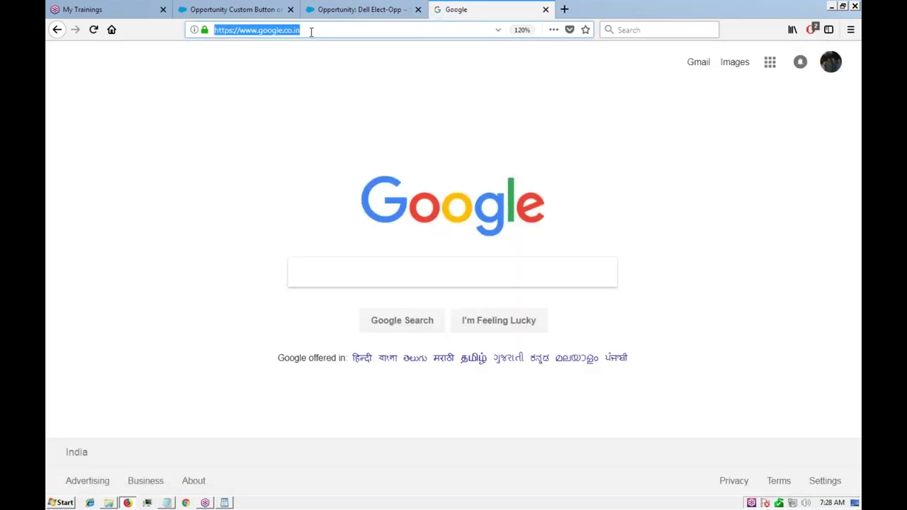
click(246, 10)
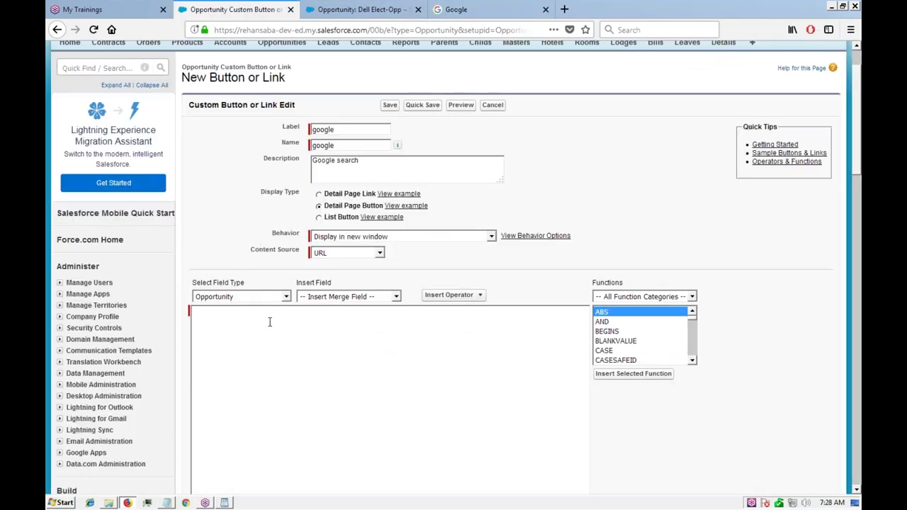
key(ctrl+v)
scroll(270, 321, down, 5)
click(214, 326)
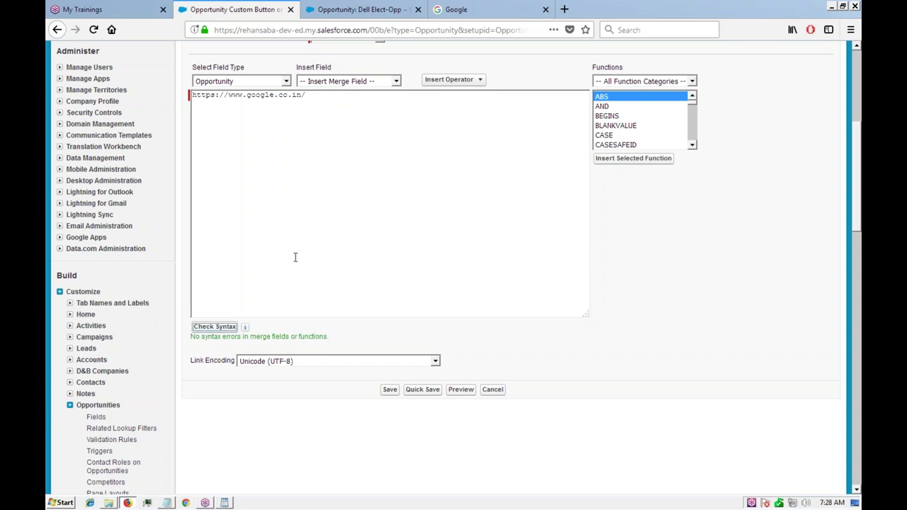
click(425, 391)
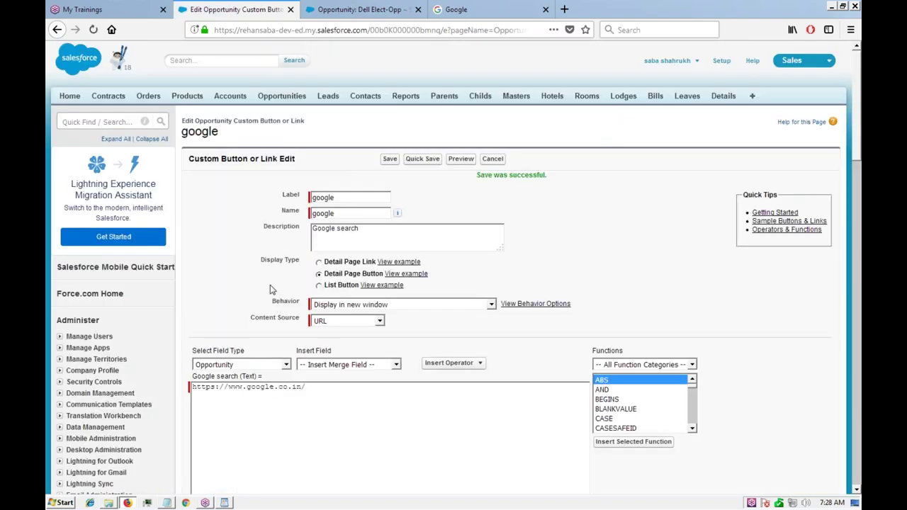
Review the saved google button definition and check the refreshed Dell Elect-Opp record for the button.
scroll(270, 289, down, 1)
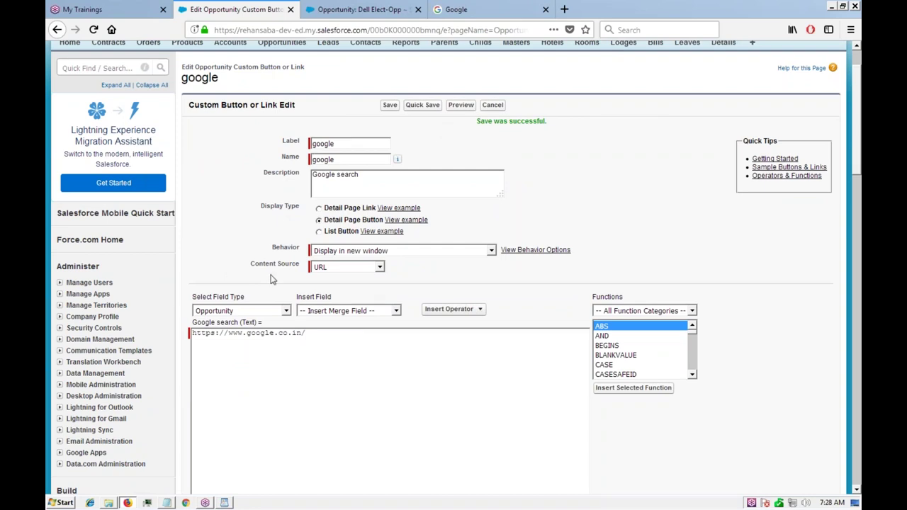
scroll(257, 281, up, 1)
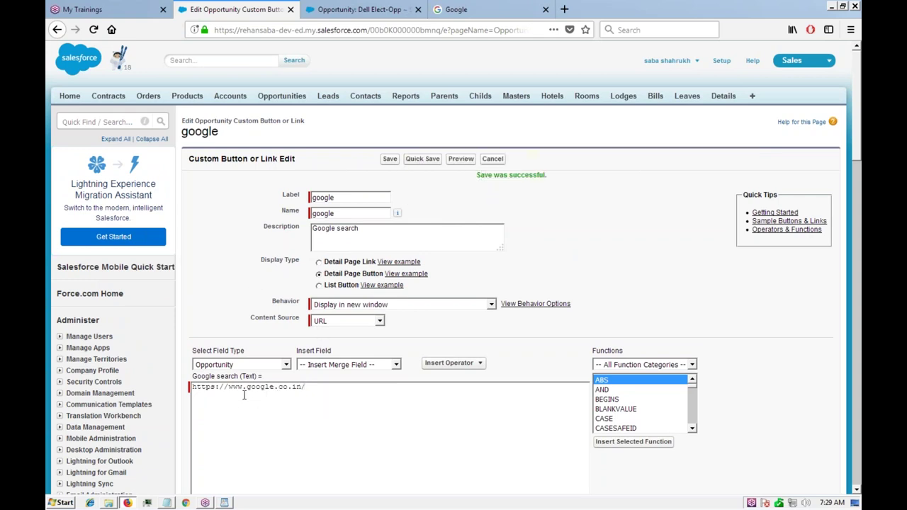
click(367, 15)
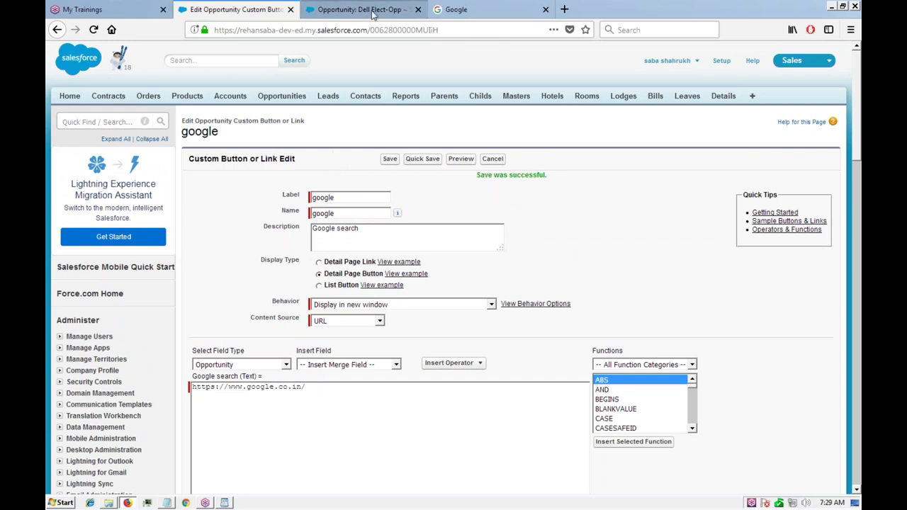
key(F5)
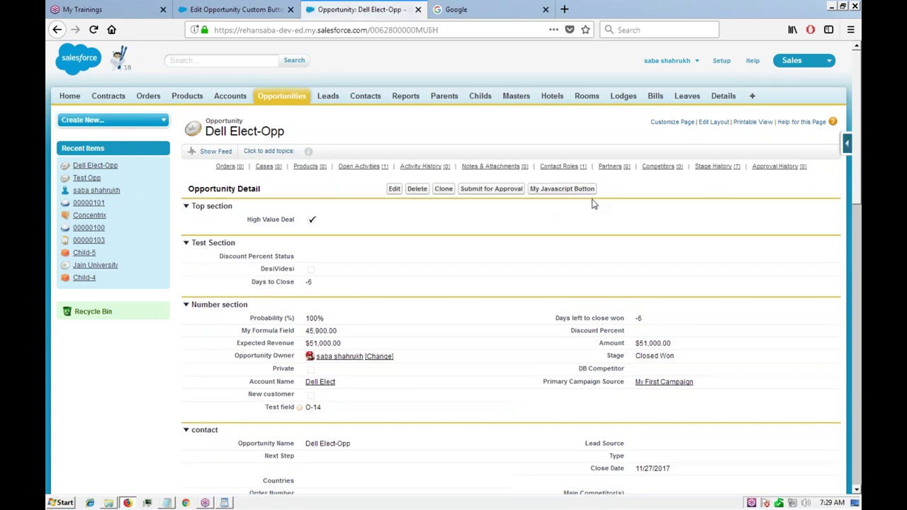
click(255, 13)
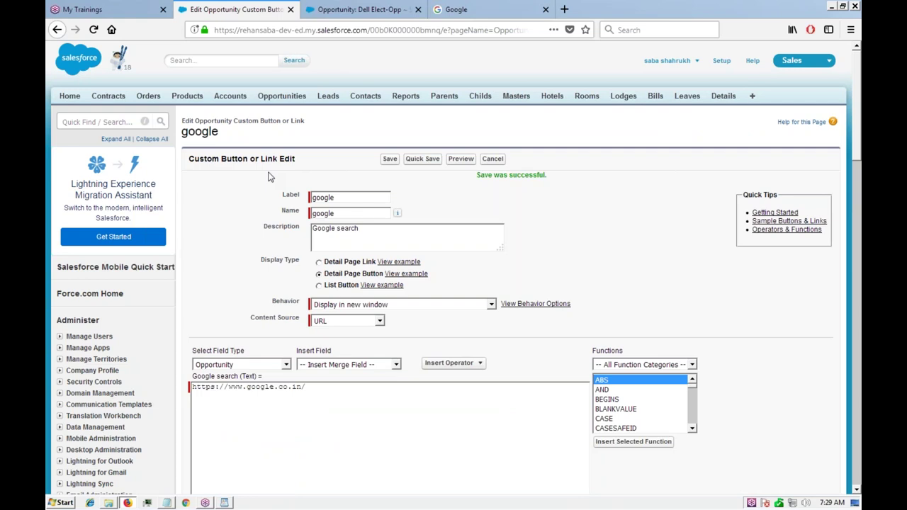
click(369, 12)
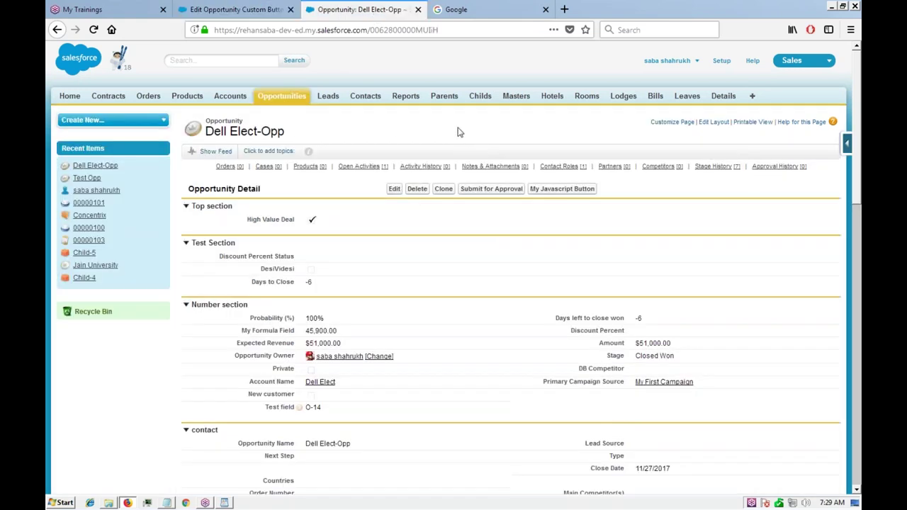
Add the google button to the Custom Buttons of the Opportunity Detail section in the Opportunity Layout and save the layout.
click(713, 122)
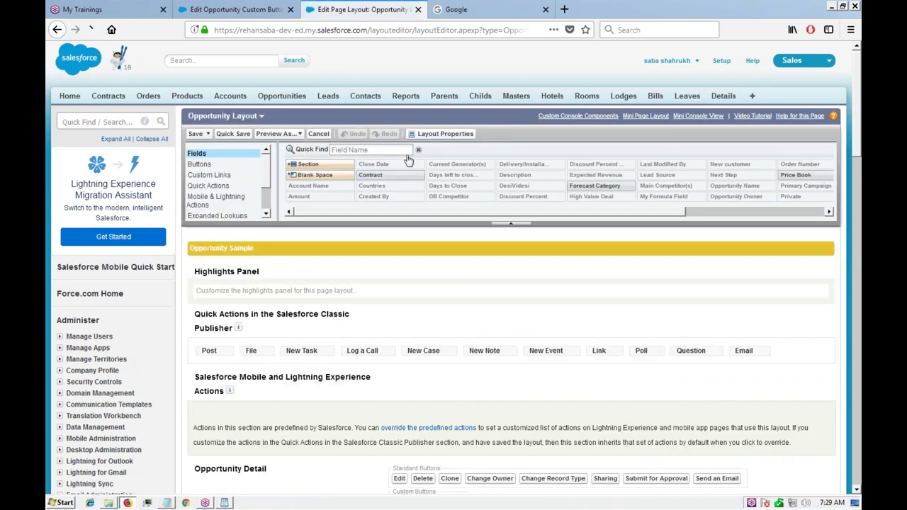
click(200, 165)
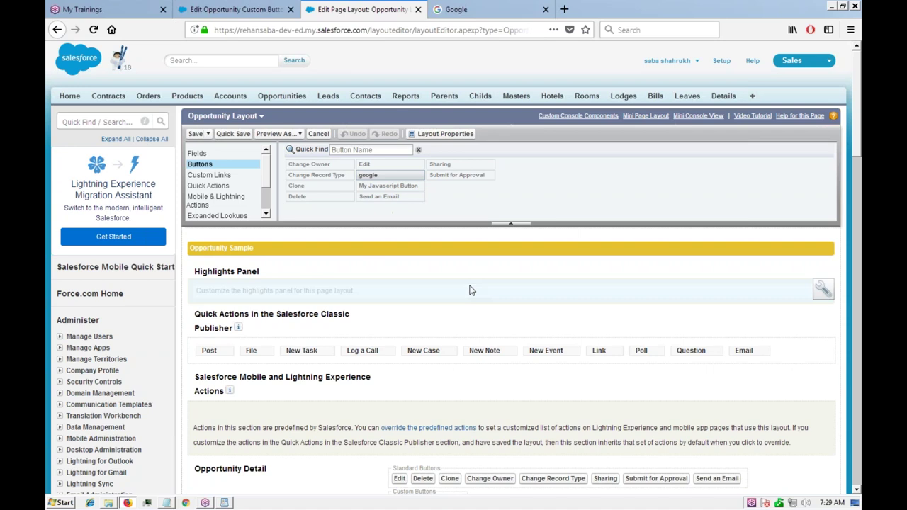
scroll(470, 287, down, 3)
scroll(469, 289, down, 3)
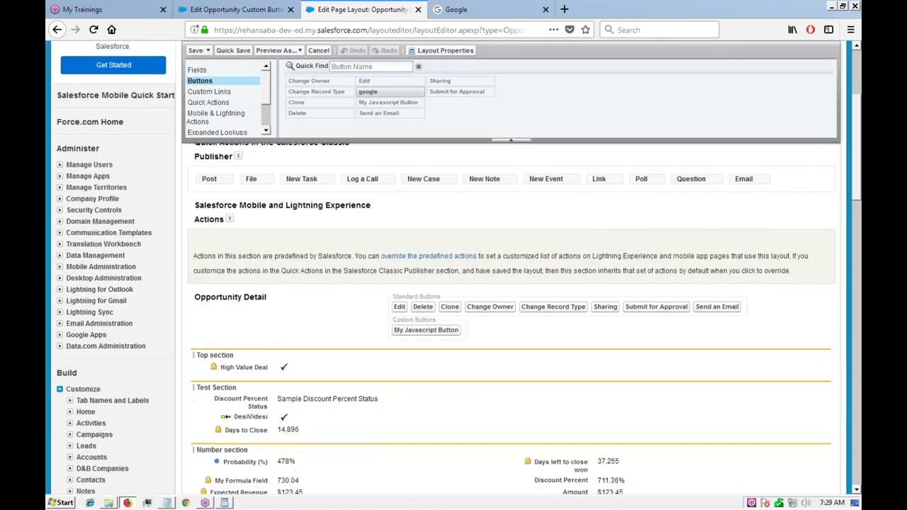
mouse_move(392, 86)
mouse_down()
mouse_move(425, 165)
mouse_move(454, 292)
mouse_move(453, 249)
mouse_move(446, 290)
mouse_move(460, 289)
mouse_move(461, 260)
mouse_move(467, 291)
mouse_up()
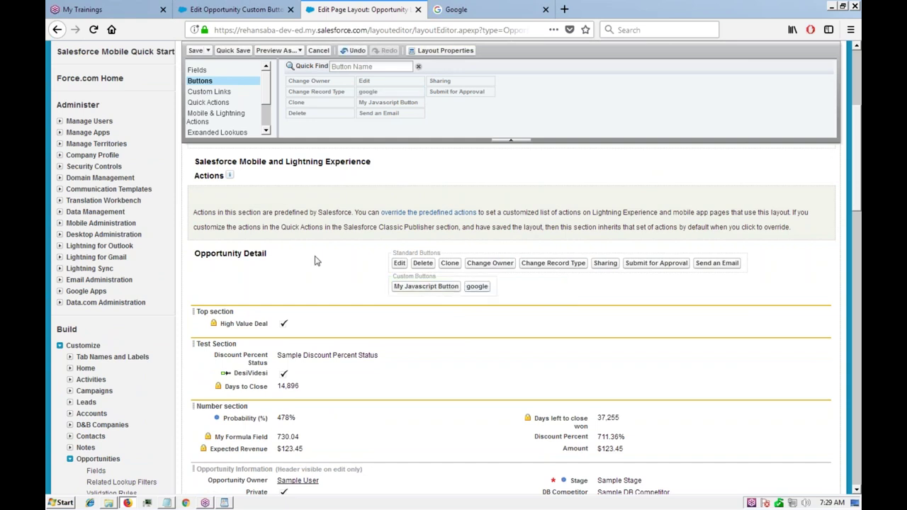
click(196, 50)
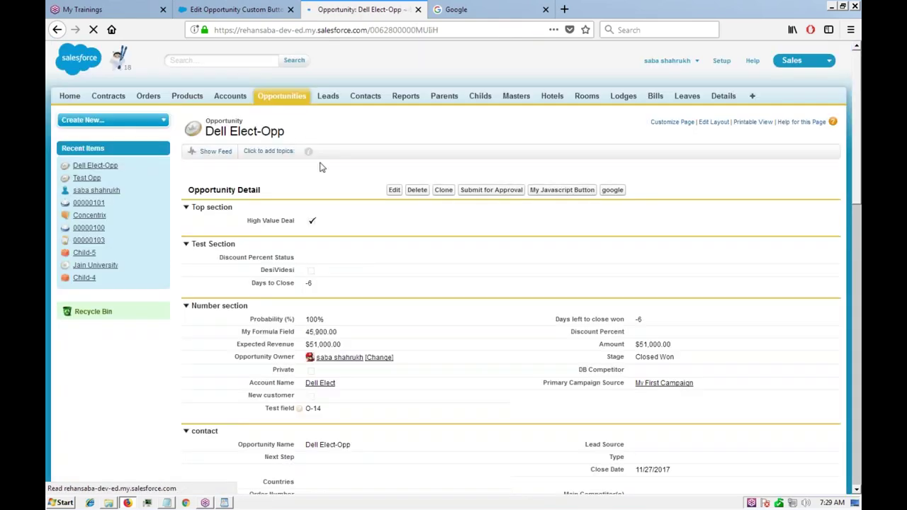
Test the google button on the Dell Elect-Opp record and close the pop-up window it launches.
click(613, 192)
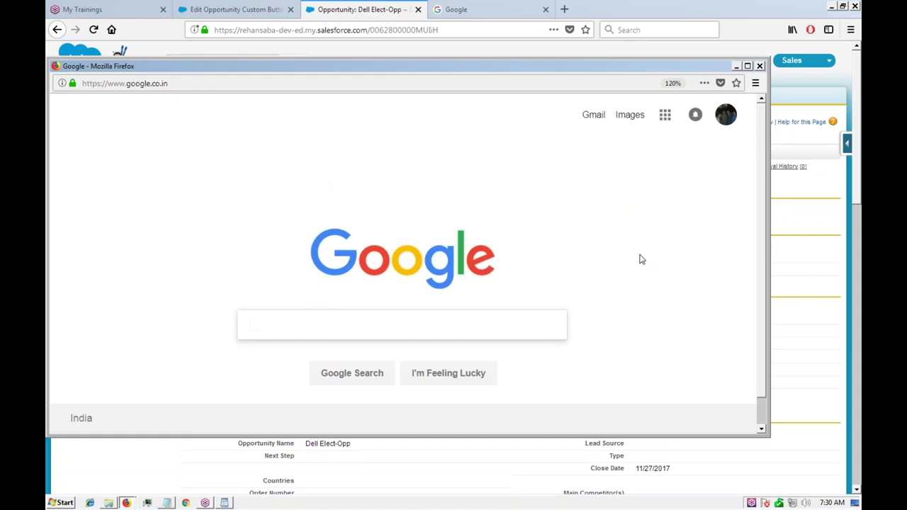
click(853, 214)
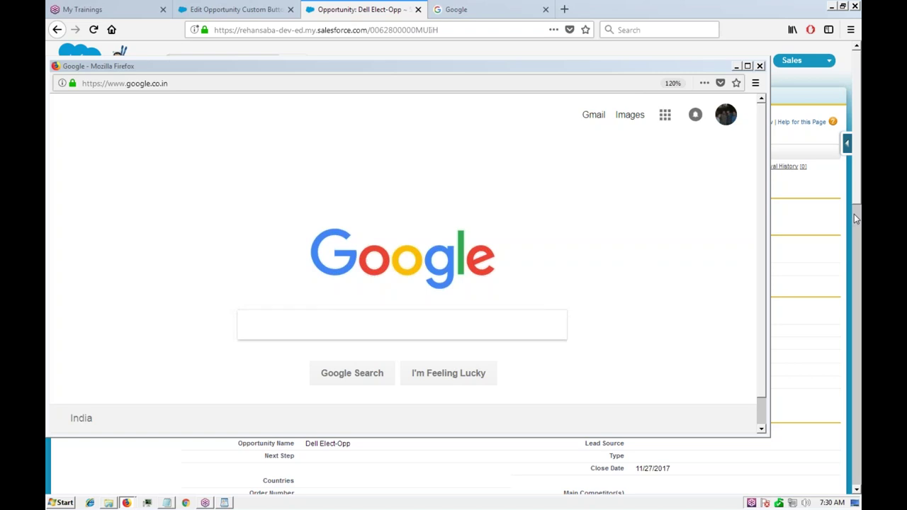
click(699, 219)
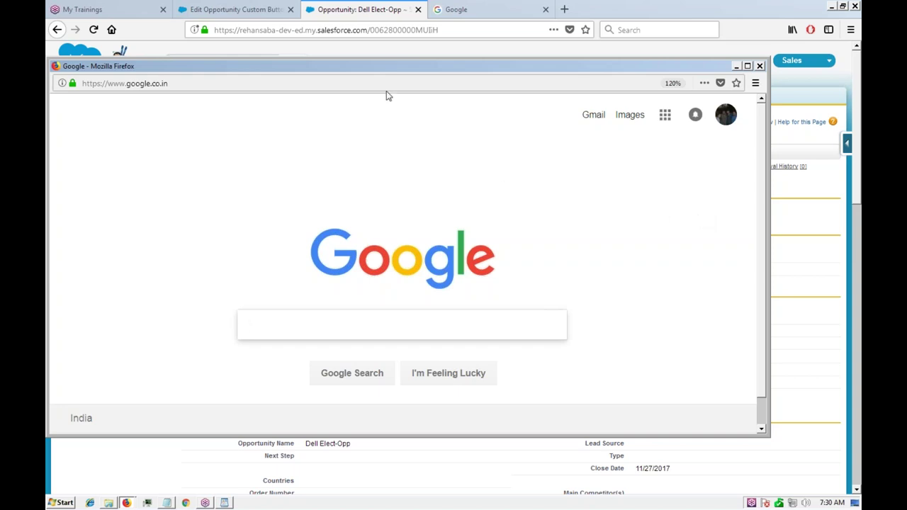
mouse_move(401, 71)
mouse_down()
mouse_move(429, 53)
mouse_move(401, 55)
mouse_up()
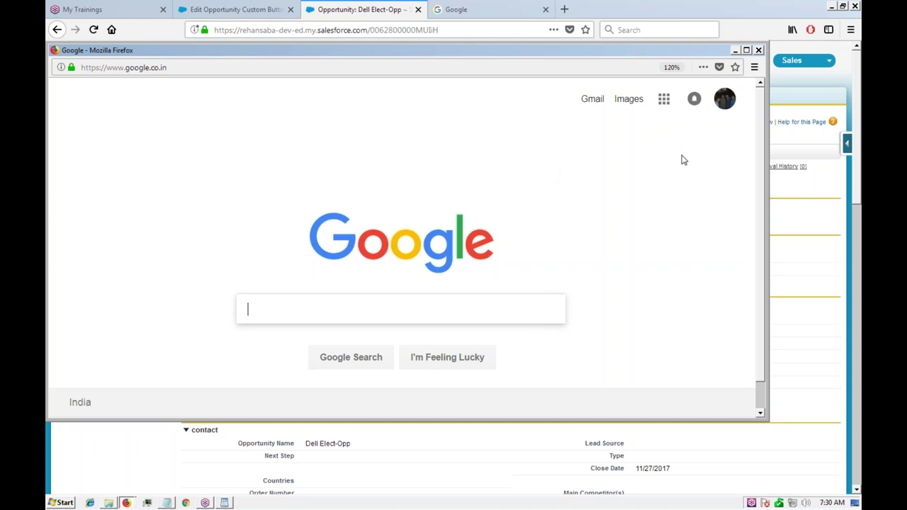
click(758, 50)
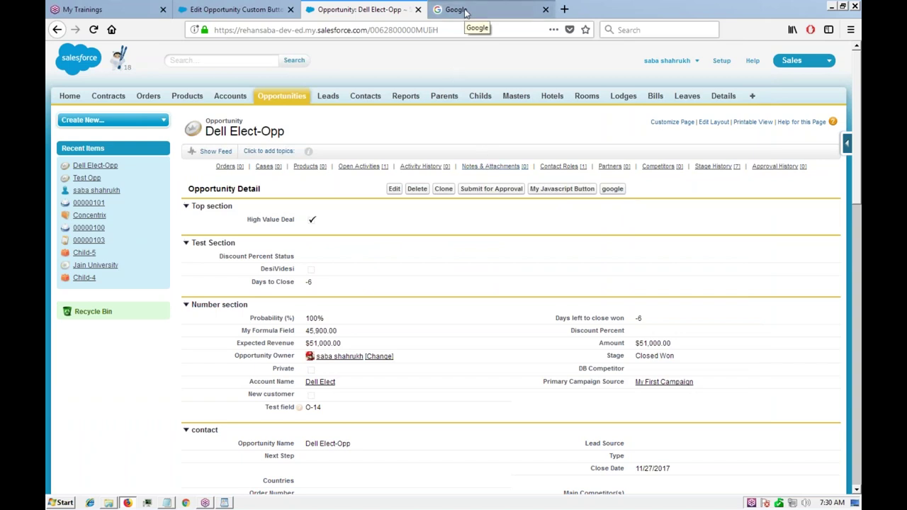
Review the google button's URL definition and the Account Name field on the Dell Elect-Opp record.
click(233, 9)
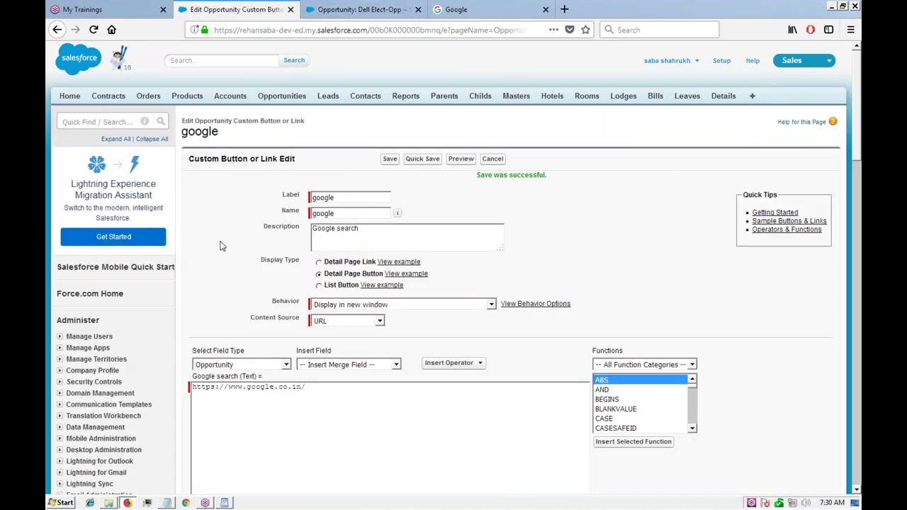
scroll(234, 252, down, 3)
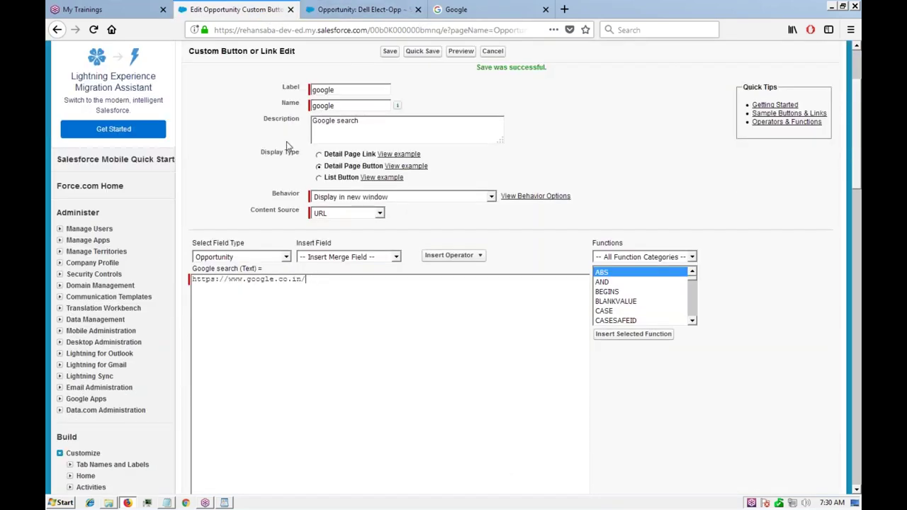
click(358, 9)
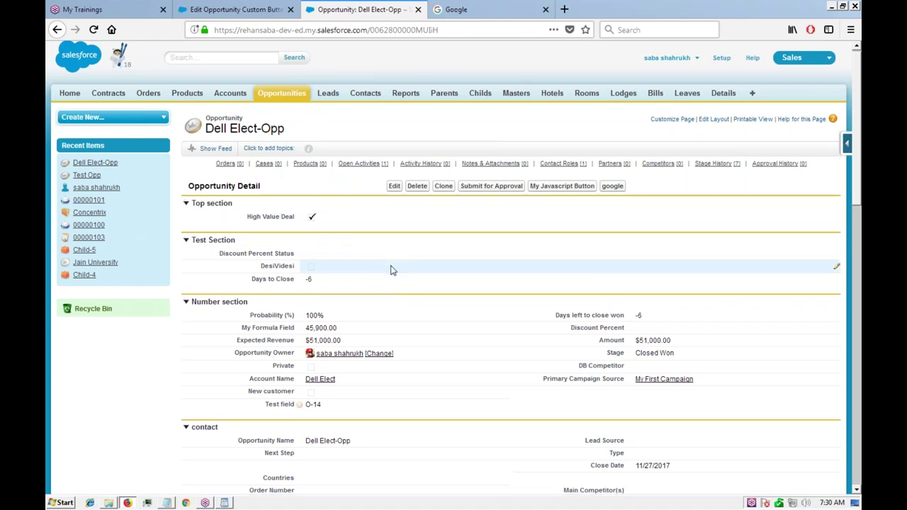
scroll(392, 270, down, 3)
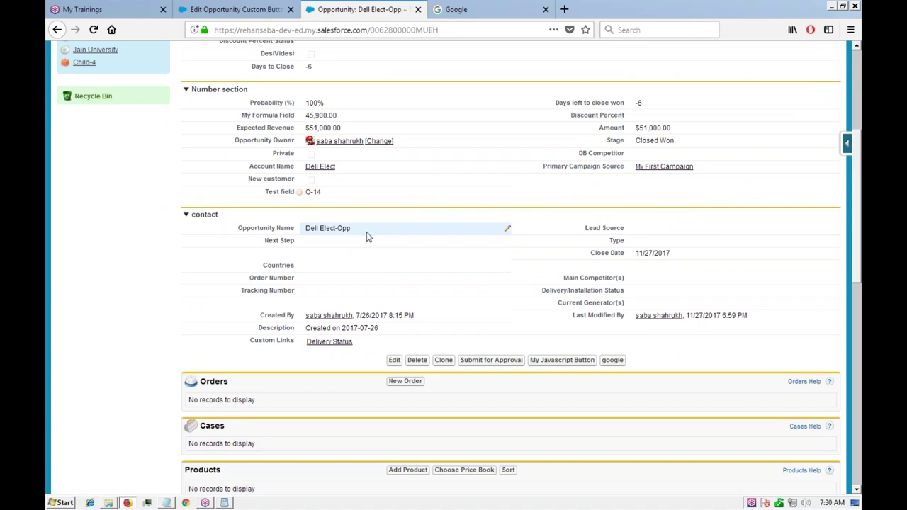
scroll(369, 259, up, 3)
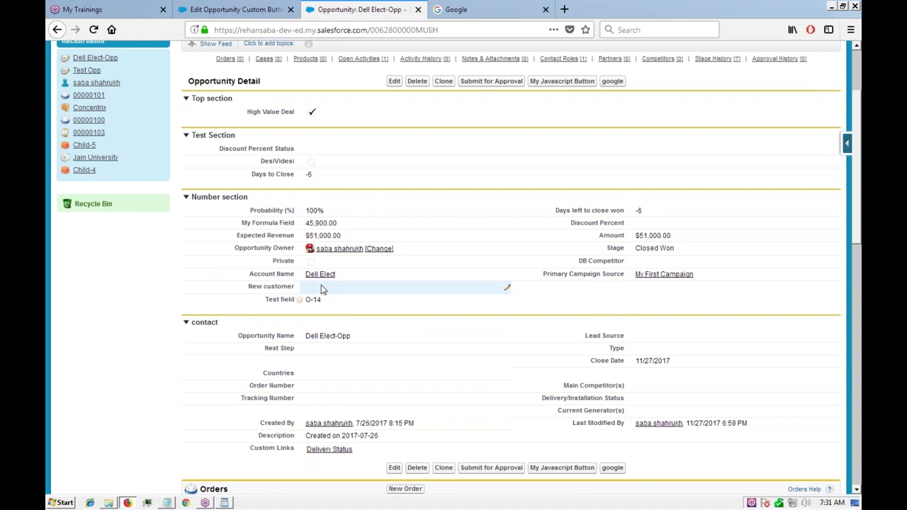
mouse_move(320, 275)
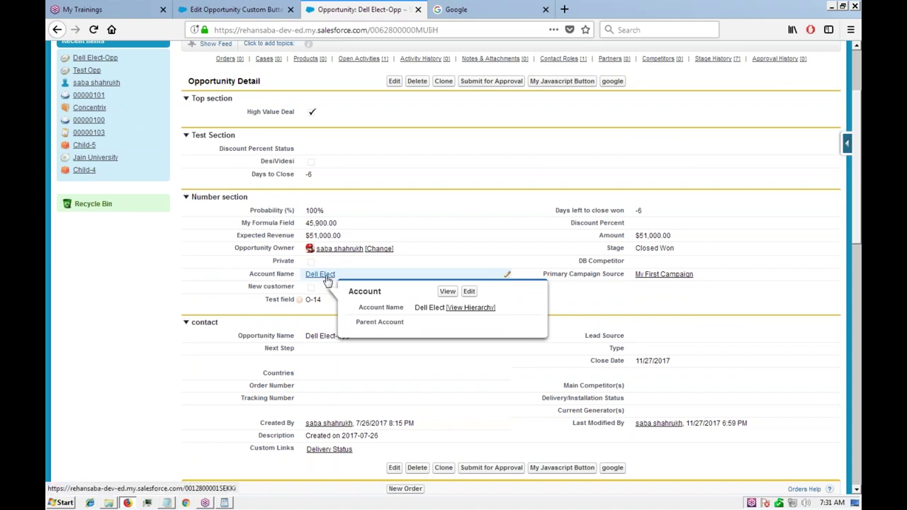
Search Google for "priyanka chopra" in the existing Google page.
click(462, 9)
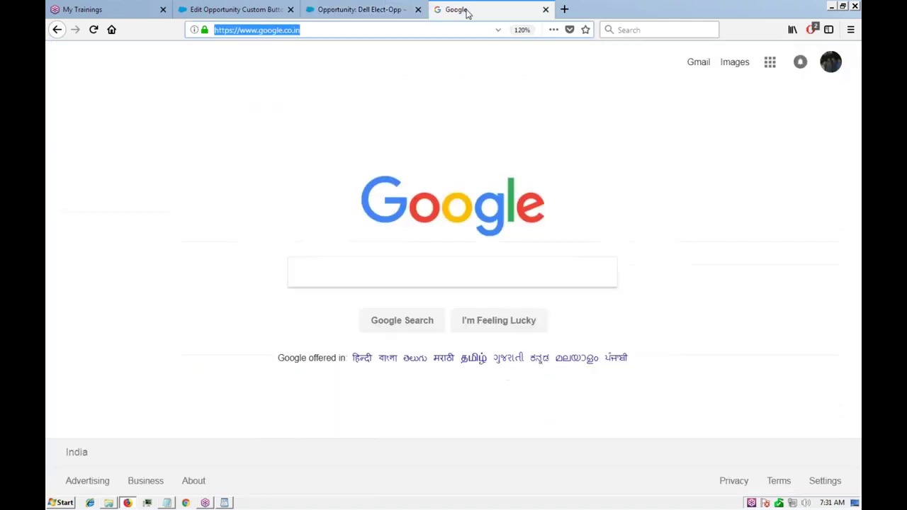
click(326, 29)
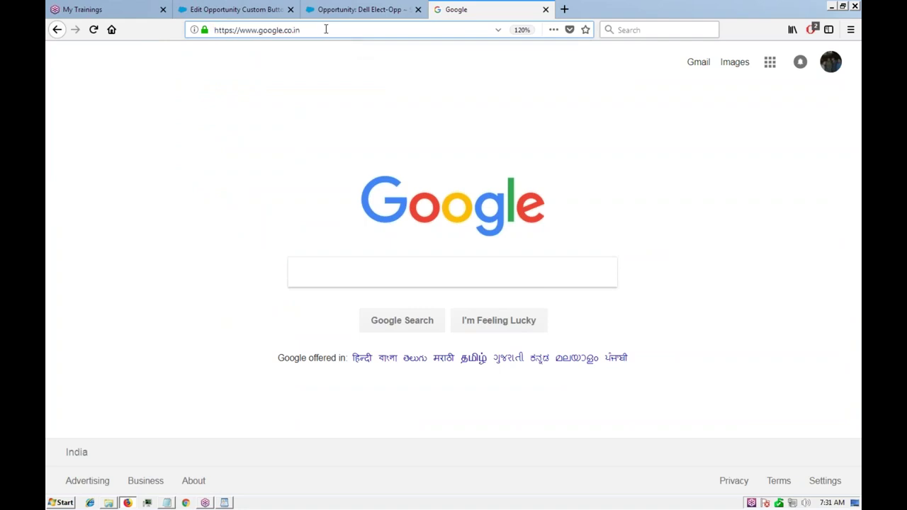
click(350, 272)
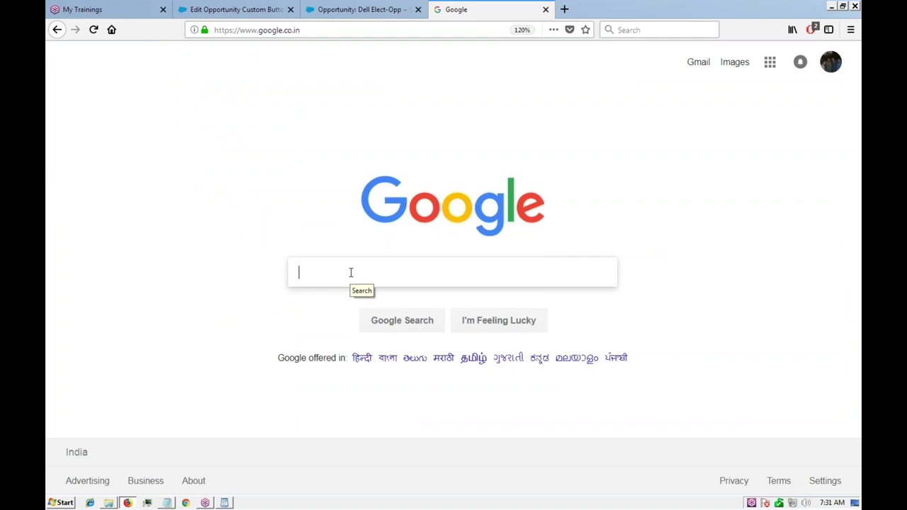
click(350, 272)
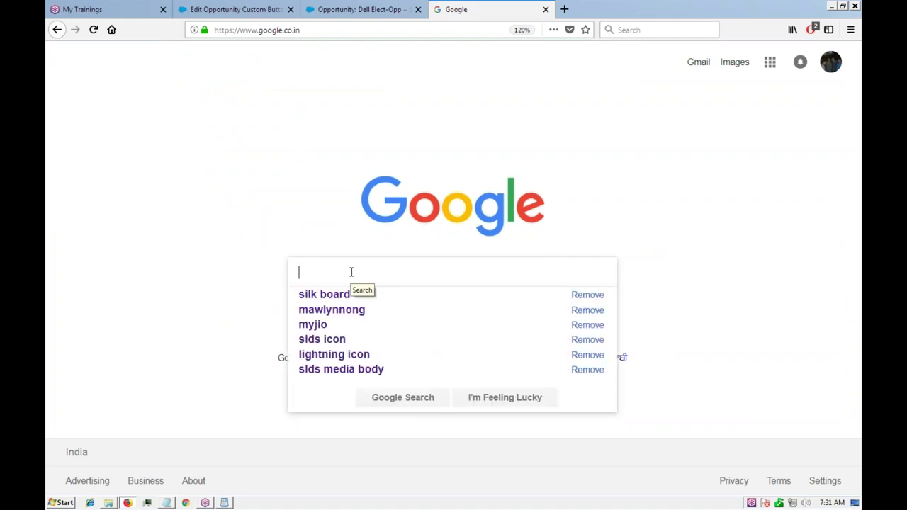
text(priyanka chopra)
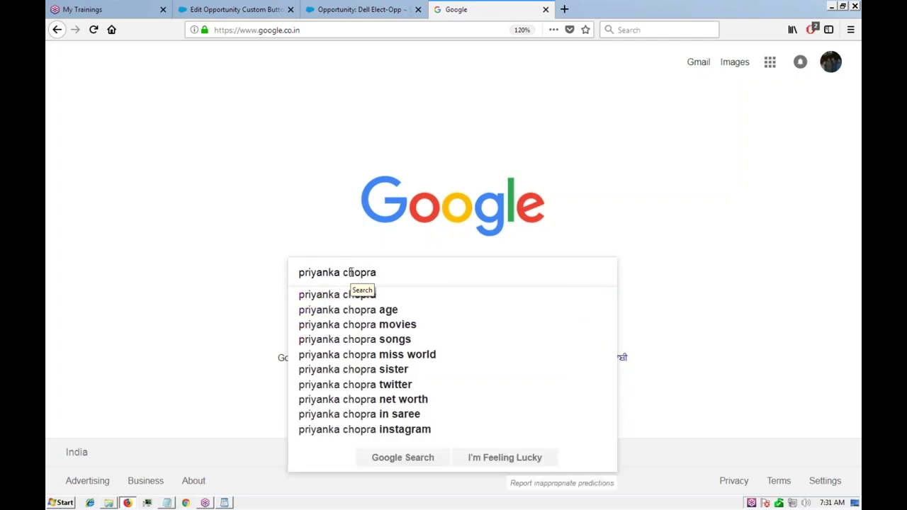
key(Return)
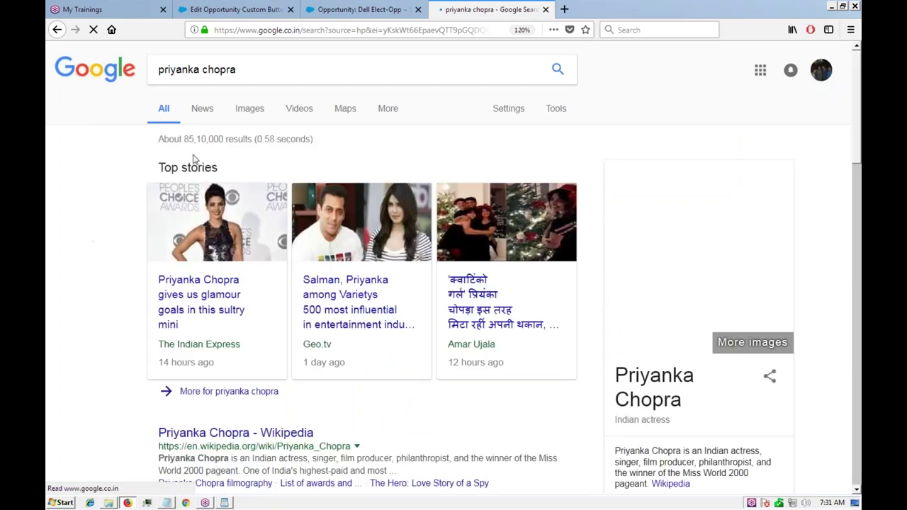
Copy the full address of the Google results page and paste it into a new Notepad document.
click(347, 30)
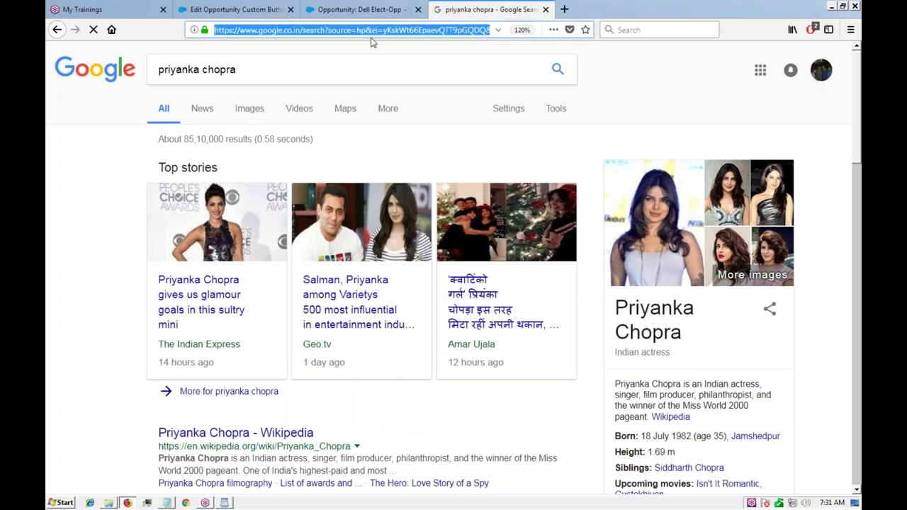
key(super+r)
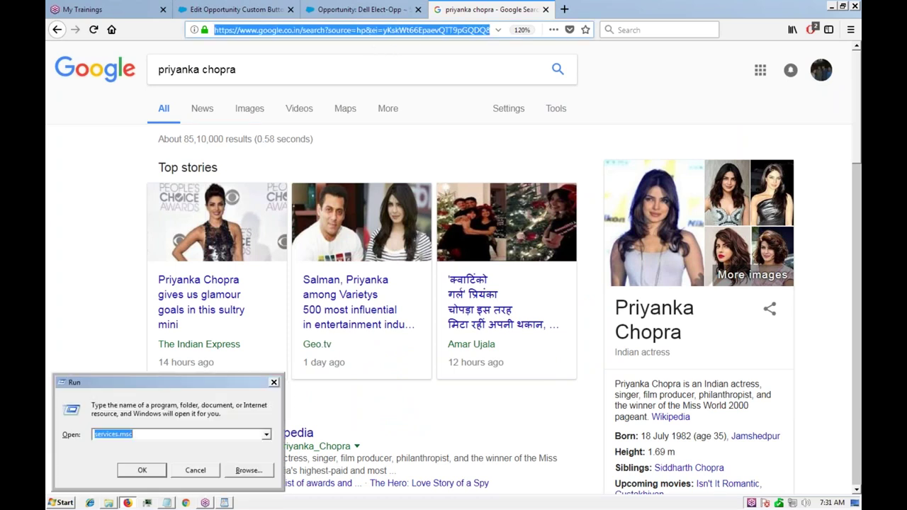
key(Escape)
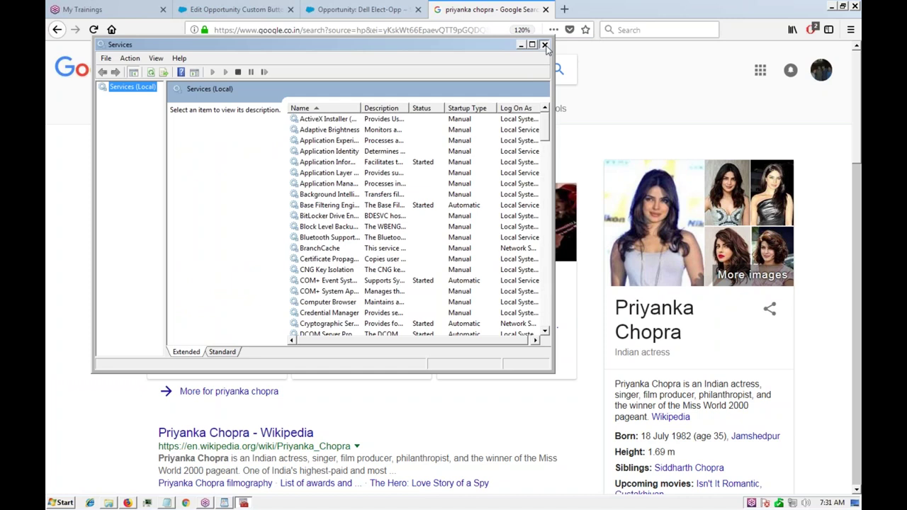
click(544, 44)
key(super+r)
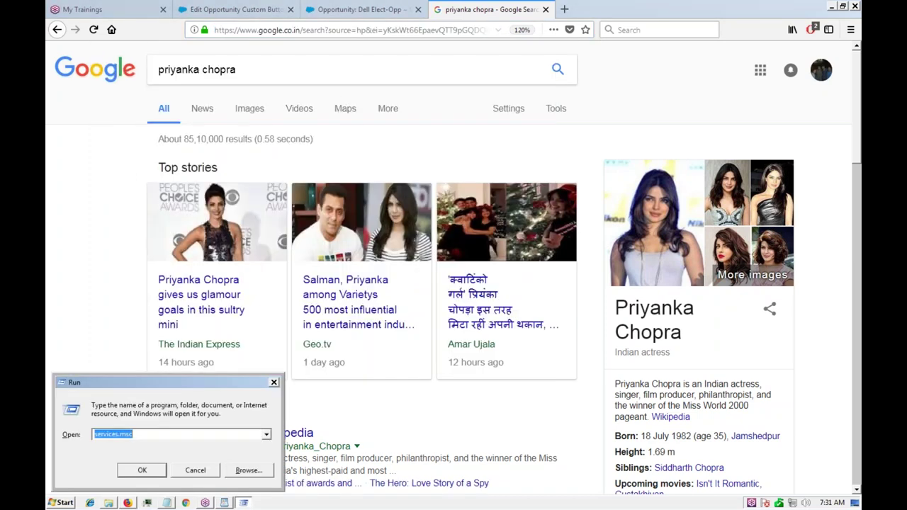
text(notepad)
key(Return)
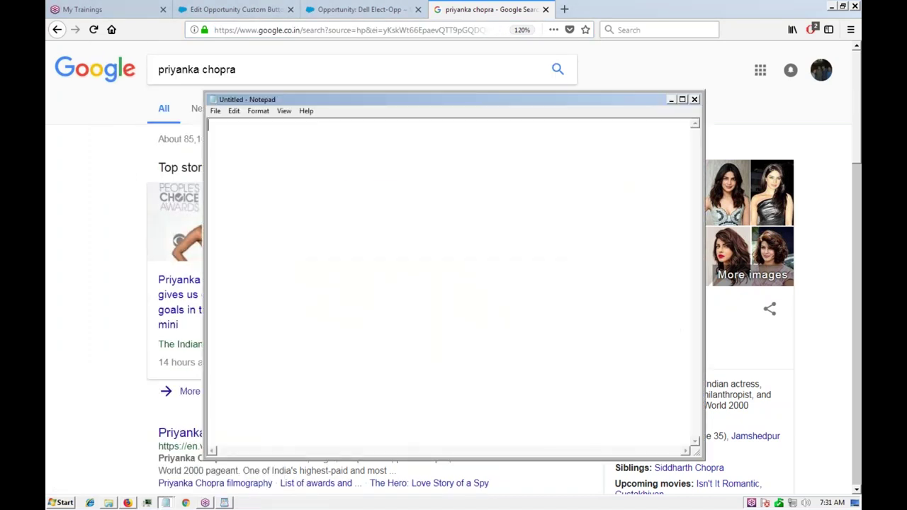
key(ctrl+v)
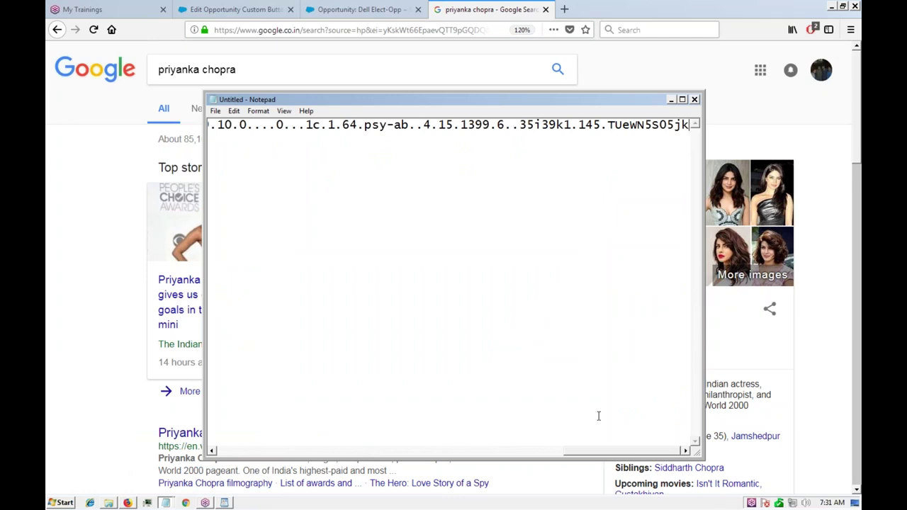
Examine the q= search parameter in the pasted address and minimize Notepad.
drag(627, 454, 343, 460)
click(465, 121)
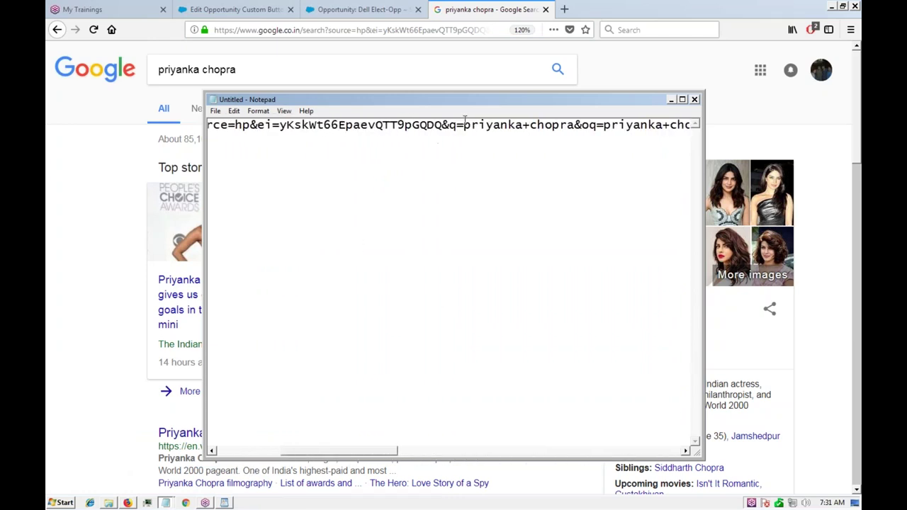
double_click(455, 124)
click(473, 126)
double_click(473, 126)
click(482, 126)
drag(371, 457, 389, 452)
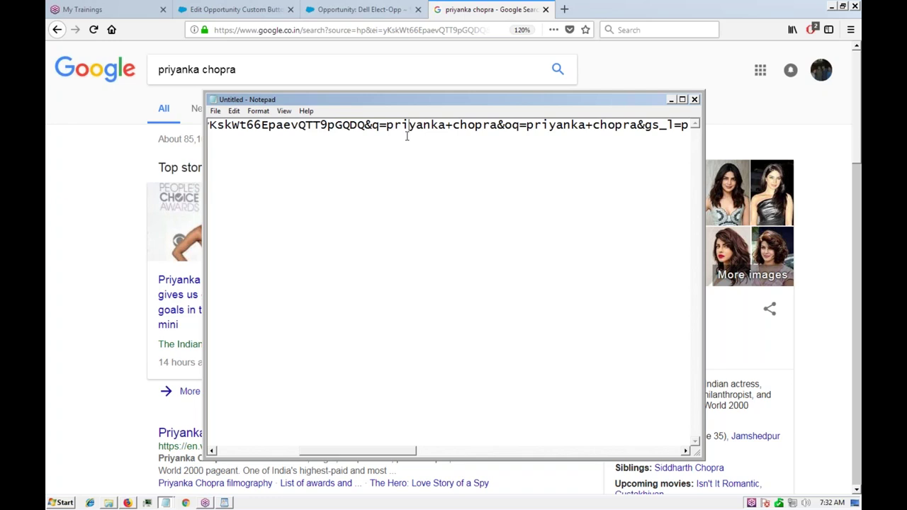
click(672, 100)
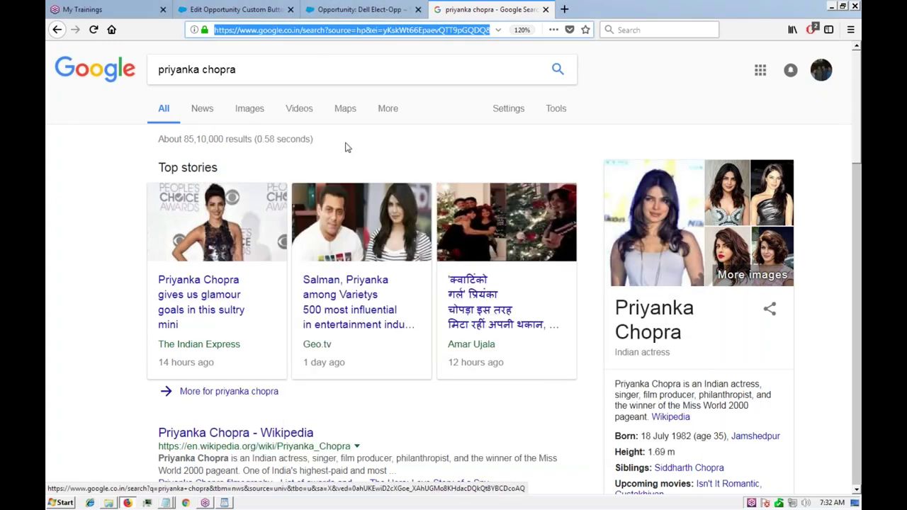
click(358, 9)
click(230, 9)
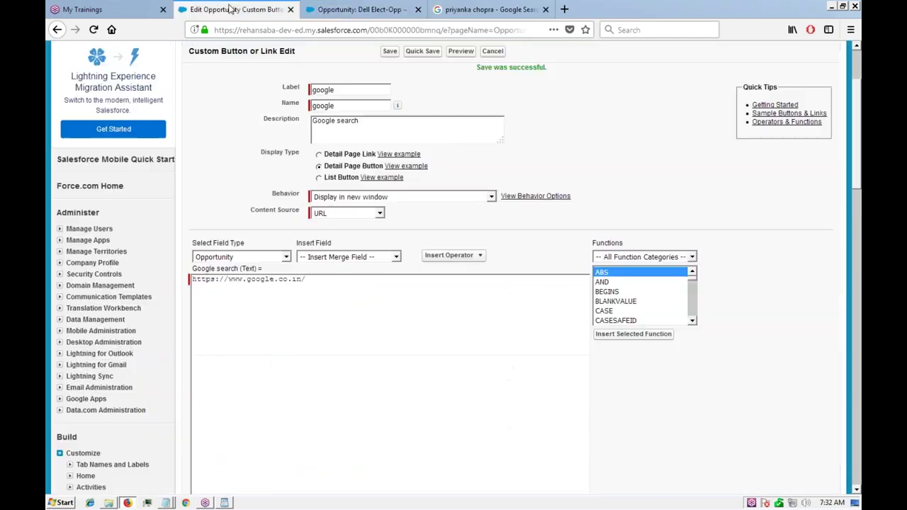
key(ctrl+a)
key(ctrl+c)
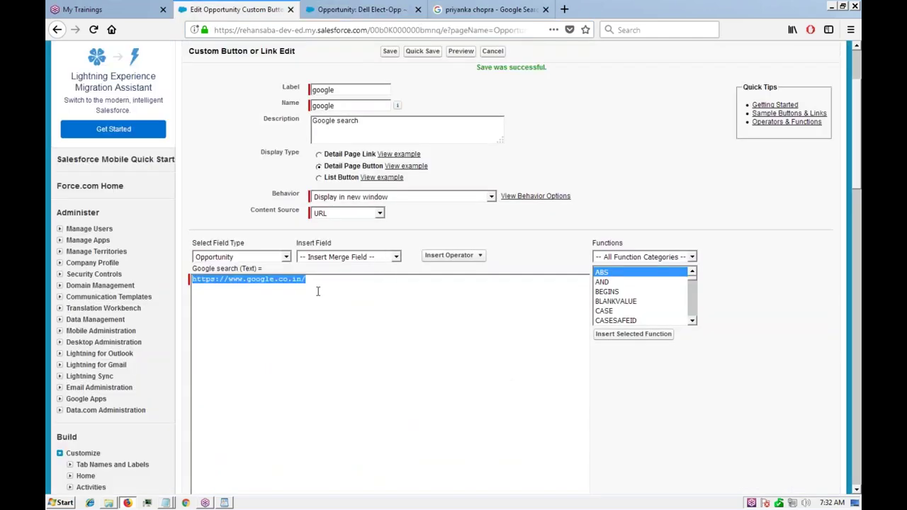
click(504, 9)
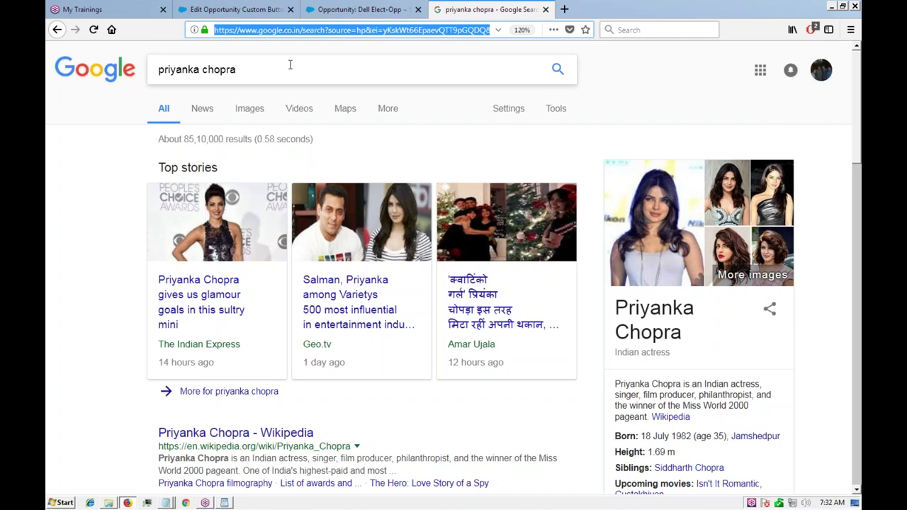
click(356, 31)
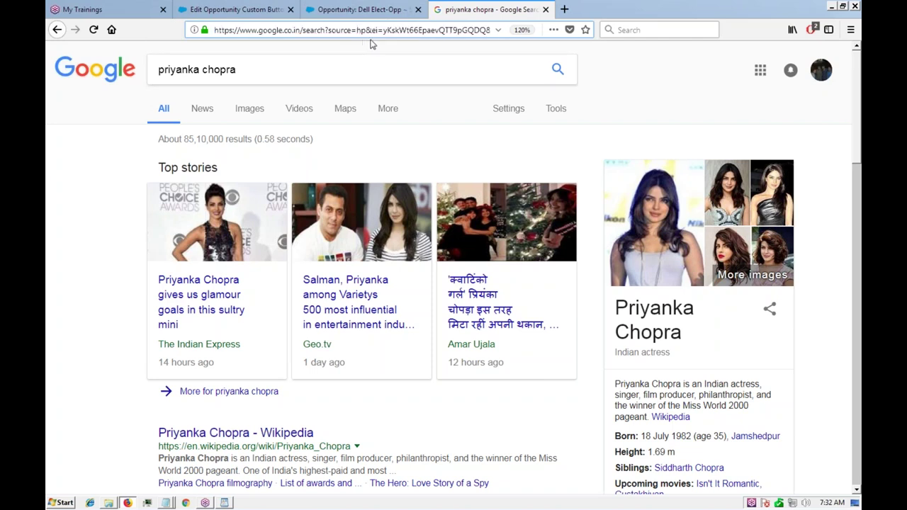
key(ctrl+a)
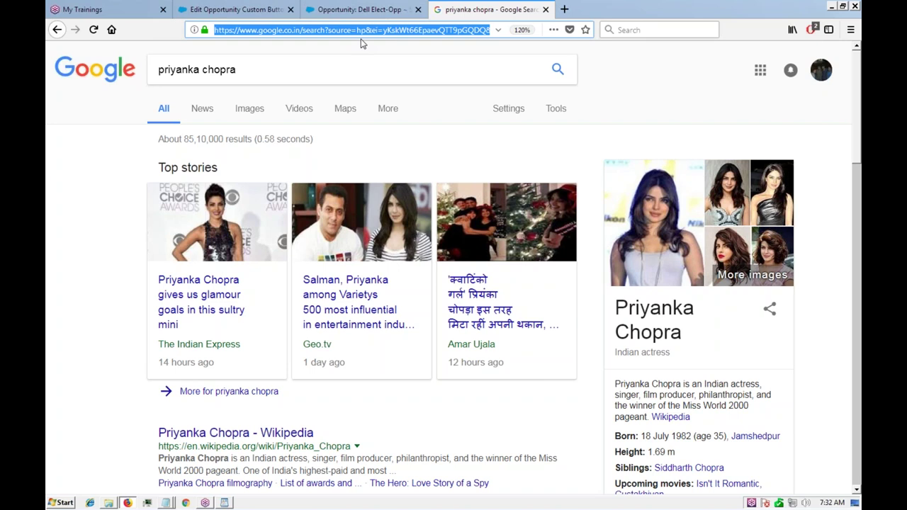
key(ctrl+v)
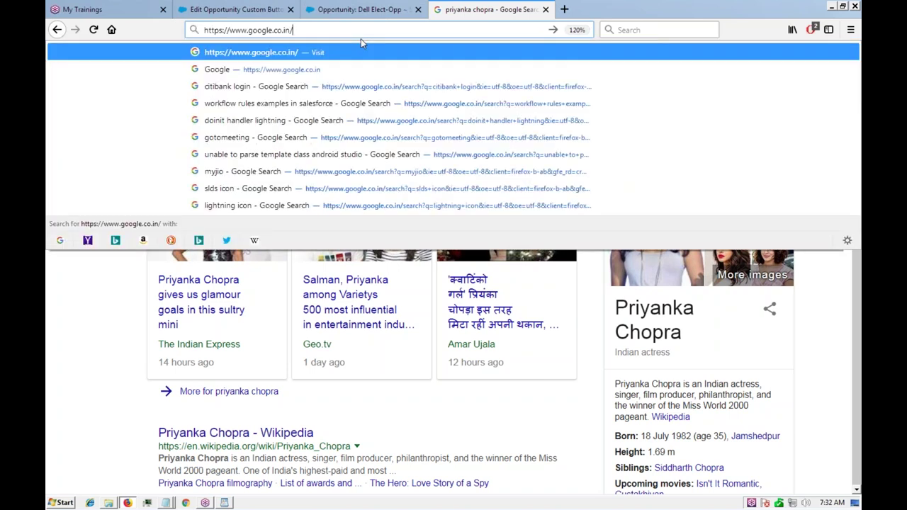
text(searc)
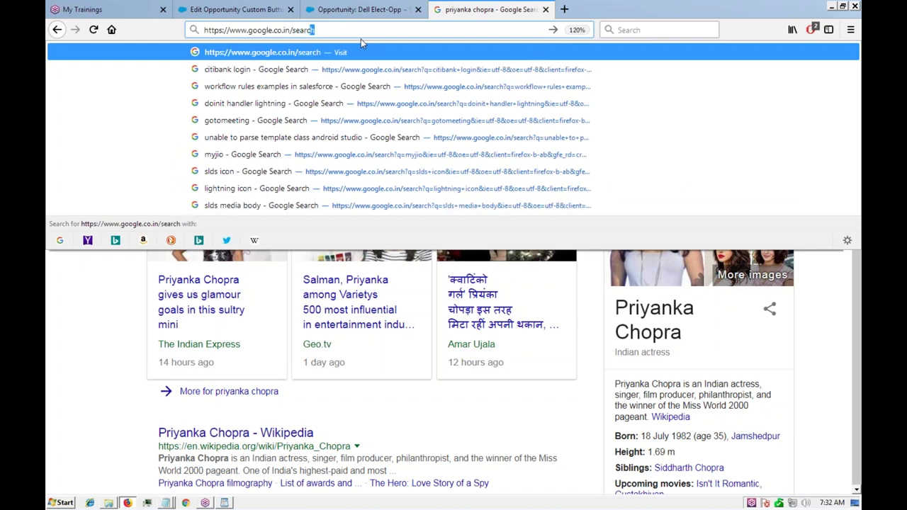
text(h?)
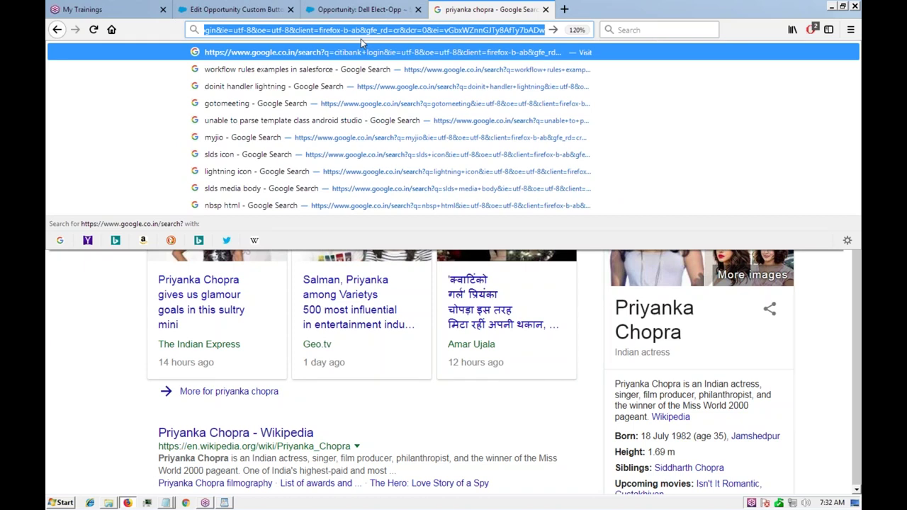
text(q)
text(=)
key(BackSpace)
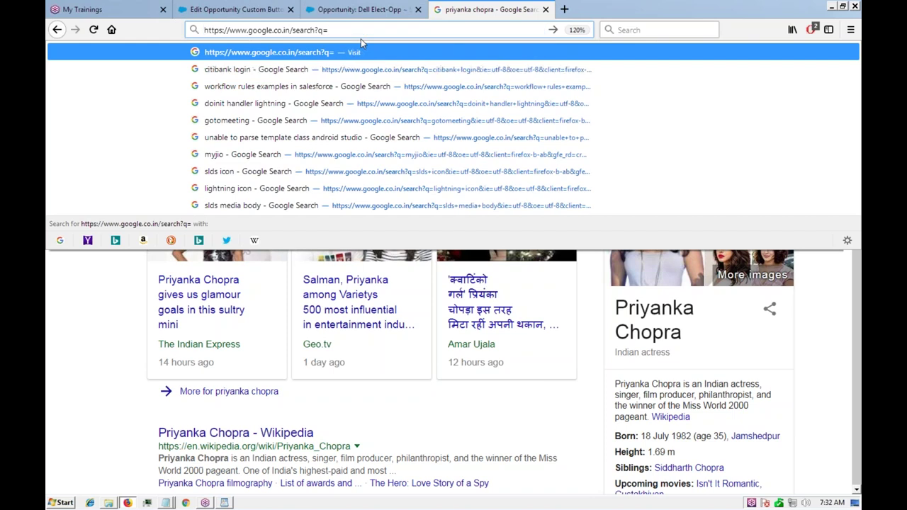
Consult the Dell Elect-Opp record, complete the Google search address with q=Dell, and load it.
click(233, 9)
click(360, 9)
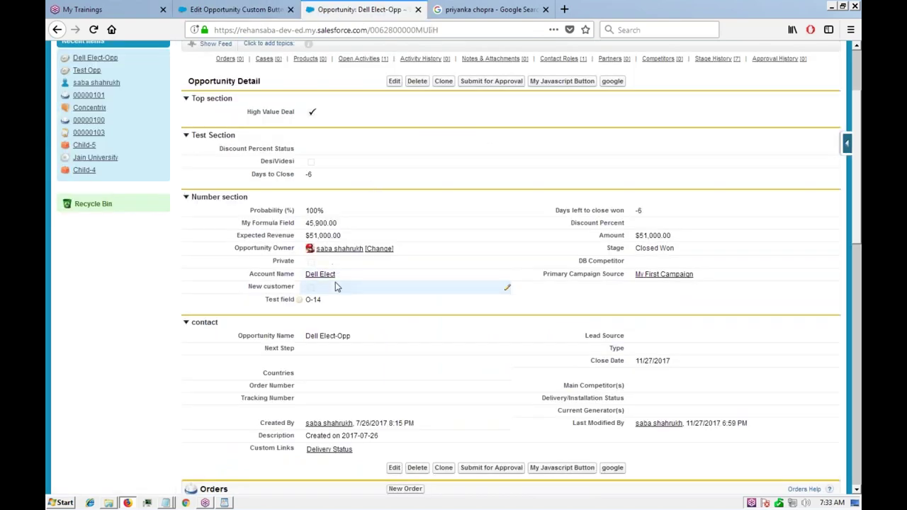
click(488, 10)
click(366, 30)
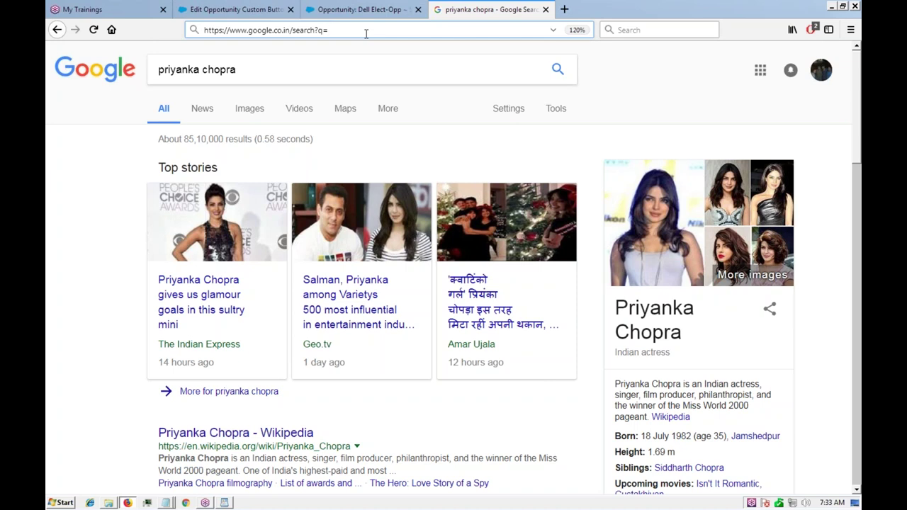
text(Dell)
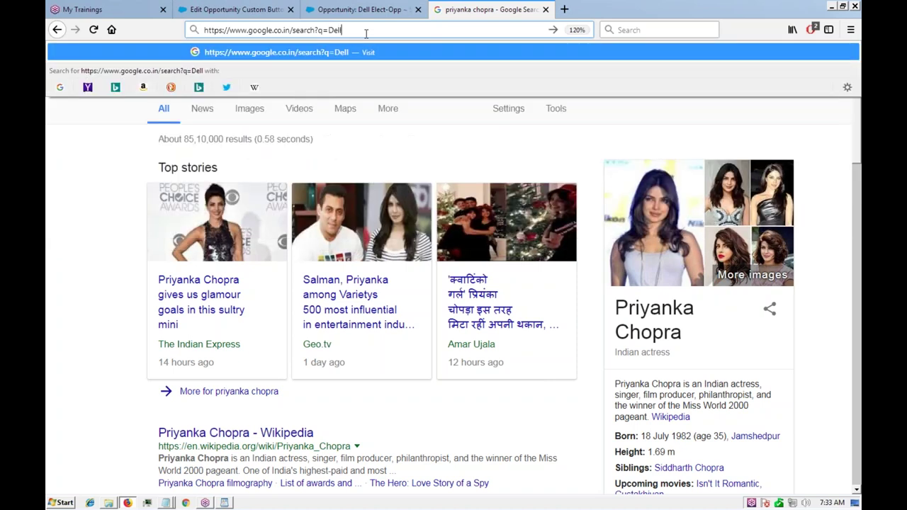
key(Return)
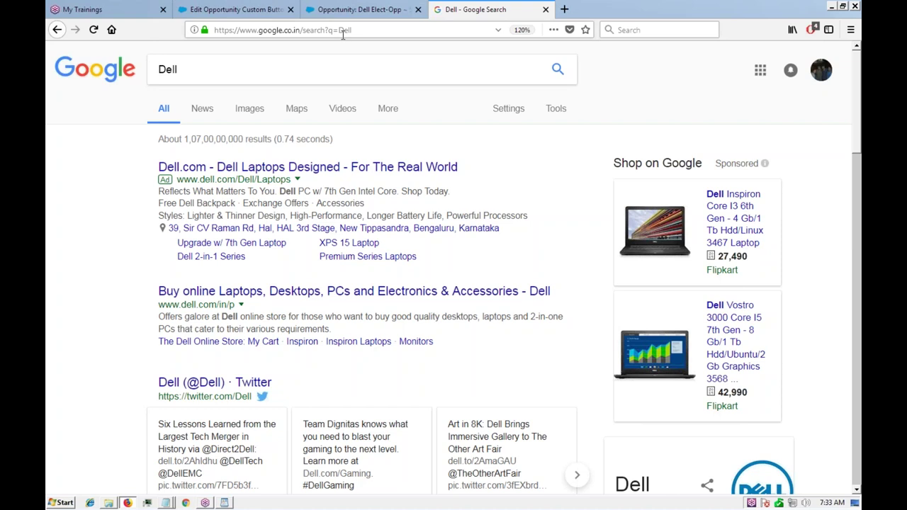
Return to the previous Google results and copy the &oq= parameter from the full address kept in Notepad.
click(57, 30)
click(432, 28)
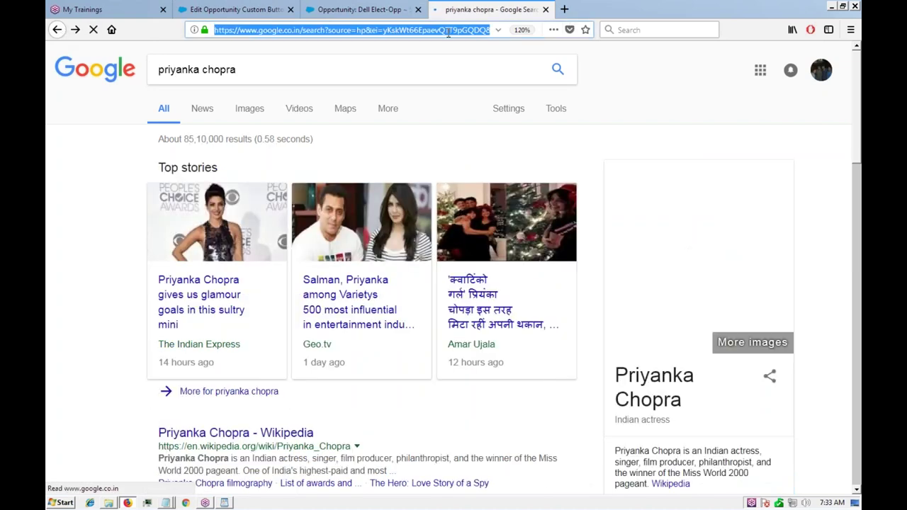
key(End)
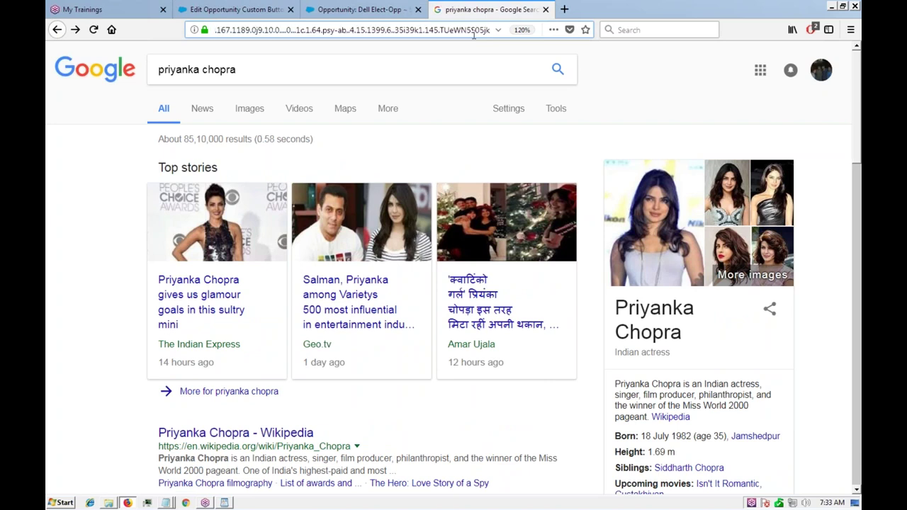
click(169, 501)
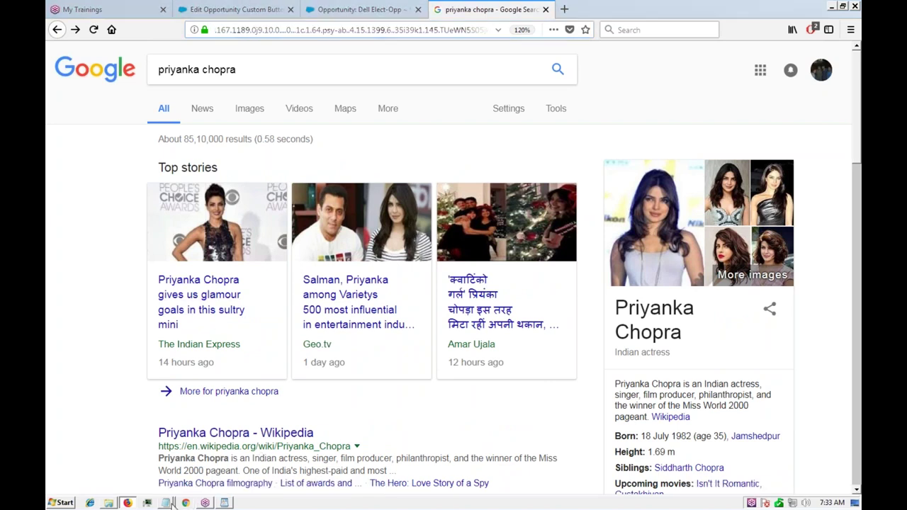
click(168, 483)
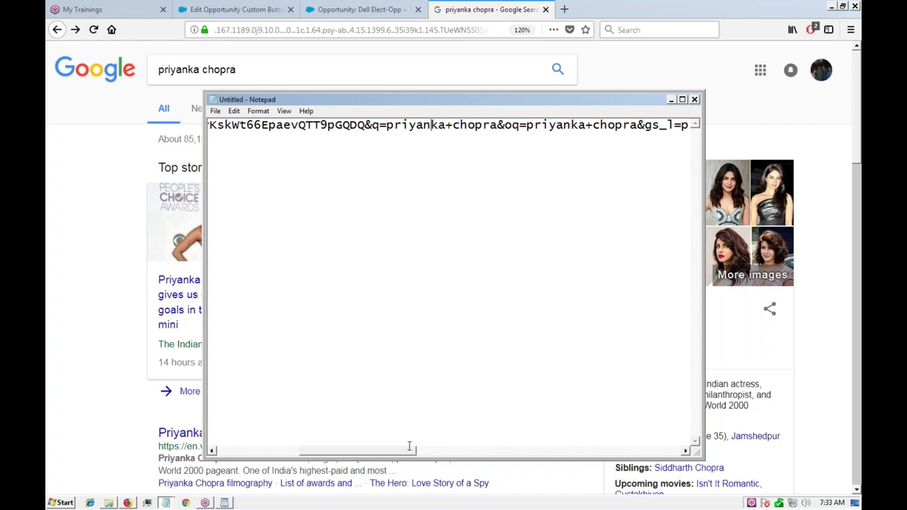
drag(404, 449, 576, 450)
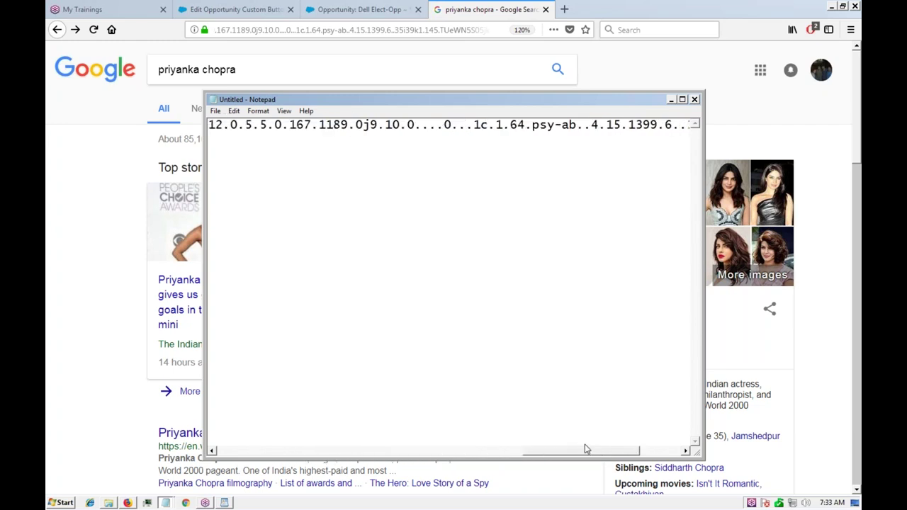
drag(572, 456, 334, 461)
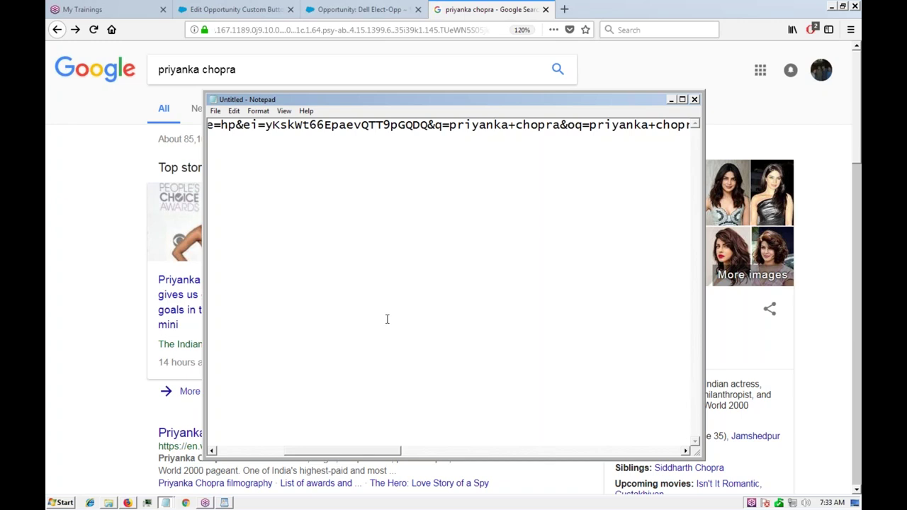
drag(369, 450, 392, 453)
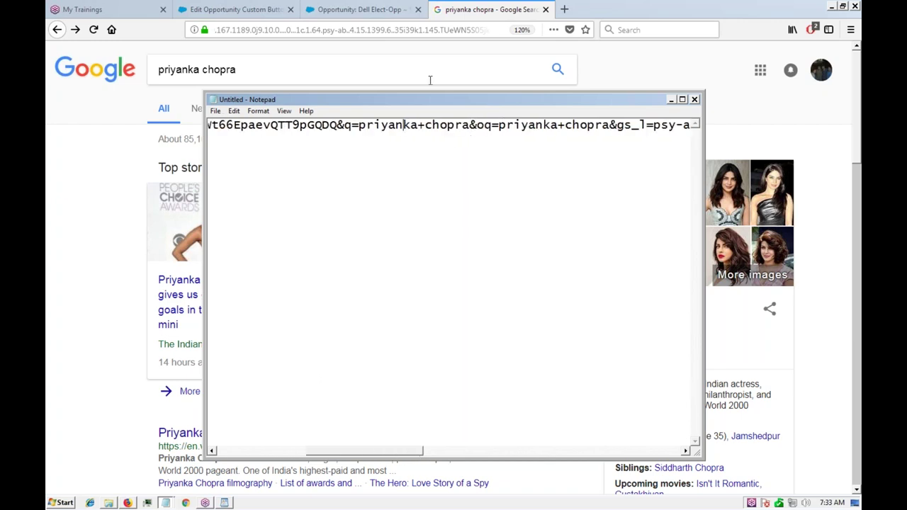
drag(469, 124, 499, 126)
Reopen the Dell results page, extend its address with &oq=Dell, load it, and look through the results.
click(245, 10)
click(326, 280)
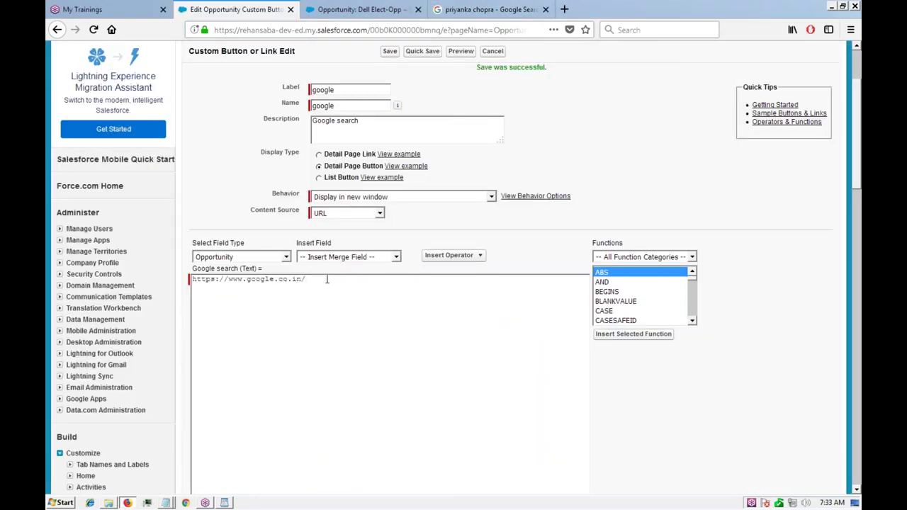
click(358, 9)
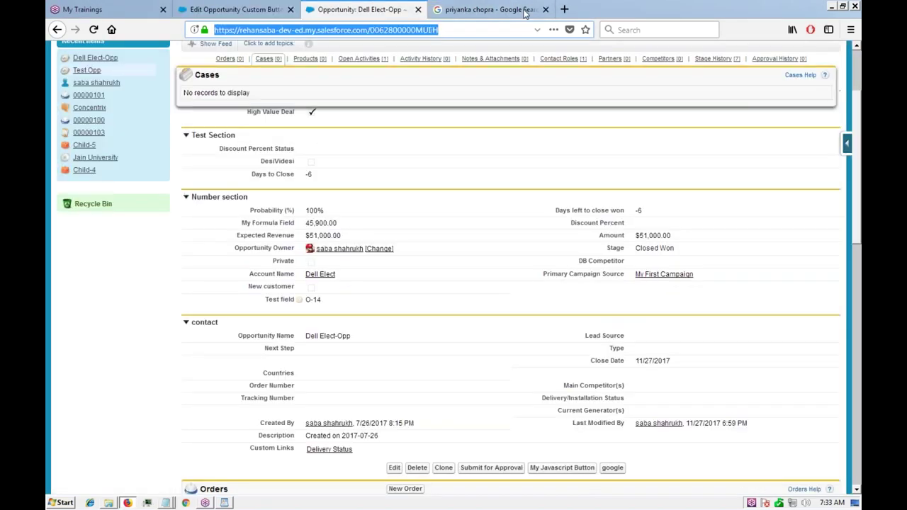
click(524, 10)
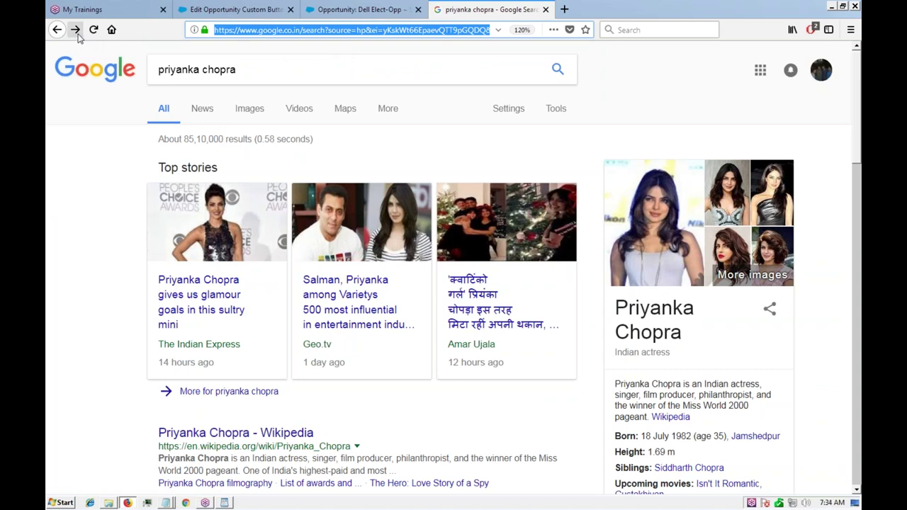
click(76, 31)
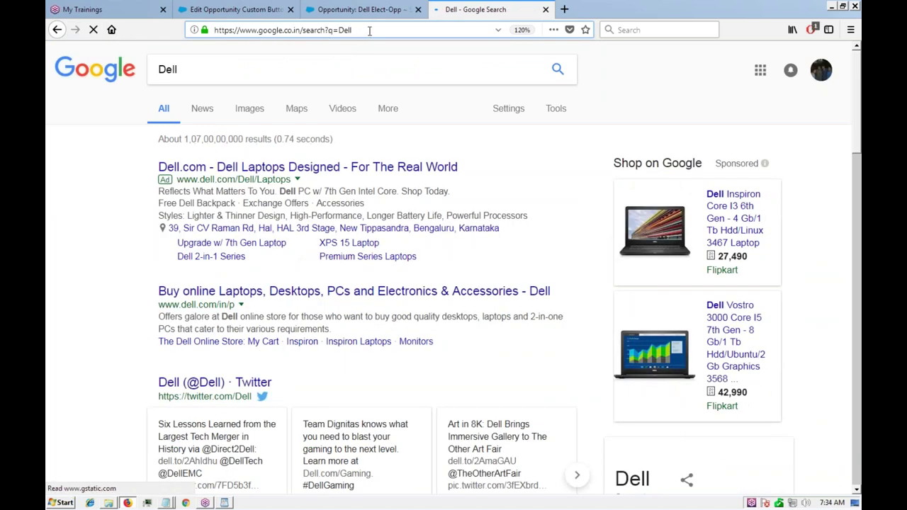
click(369, 30)
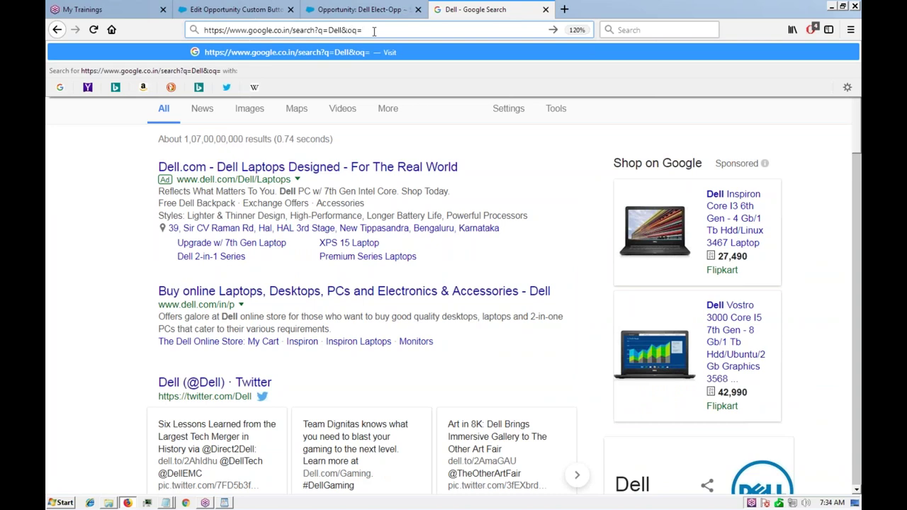
text(Dell)
key(Return)
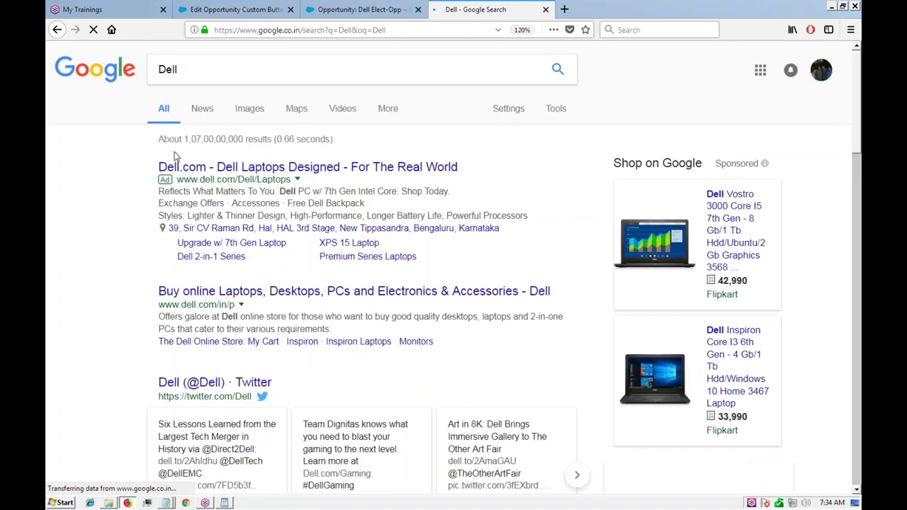
scroll(97, 179, down, 6)
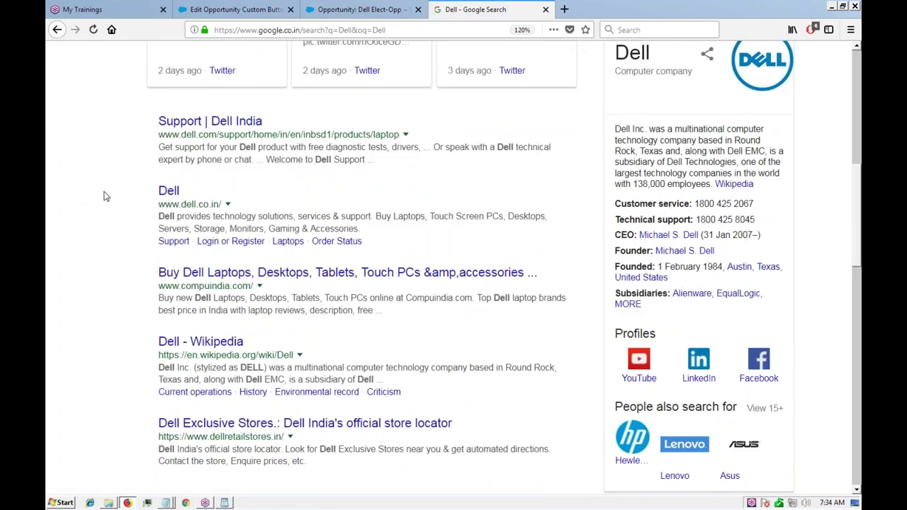
scroll(76, 204, up, 2)
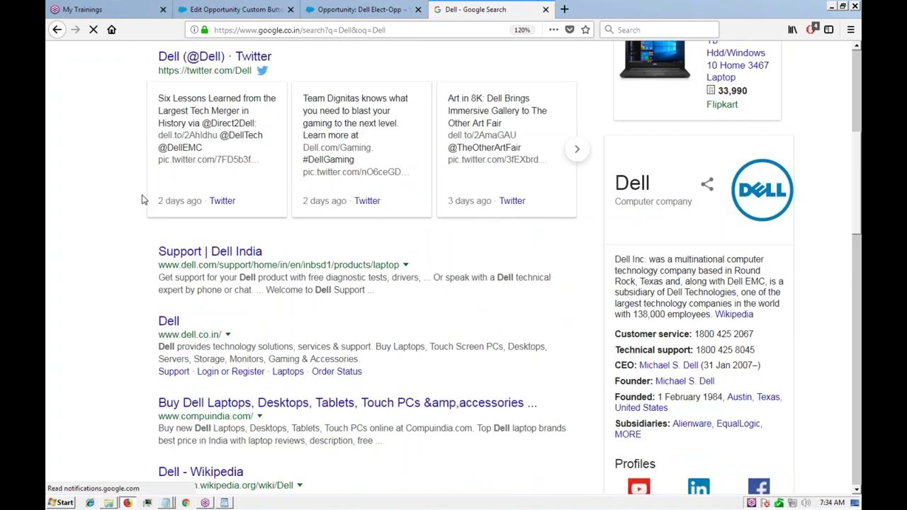
scroll(244, 101, up, 4)
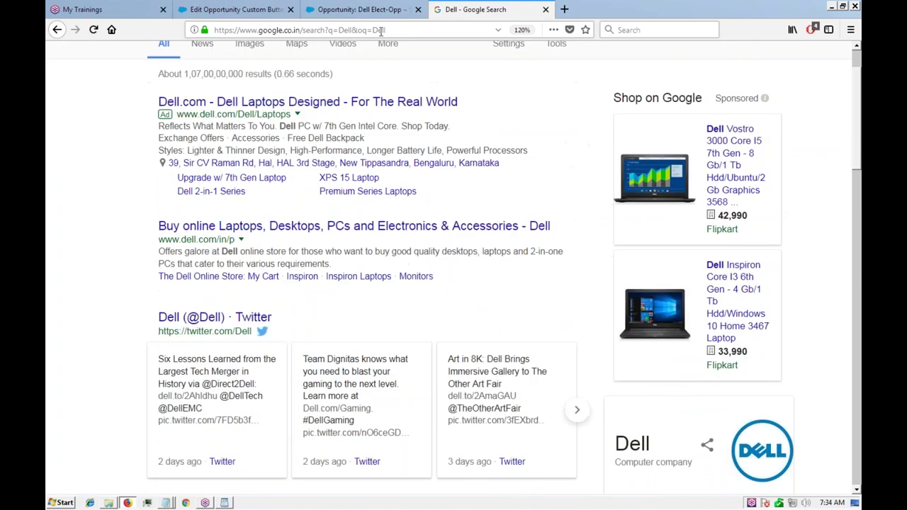
click(402, 31)
key(ctrl+c)
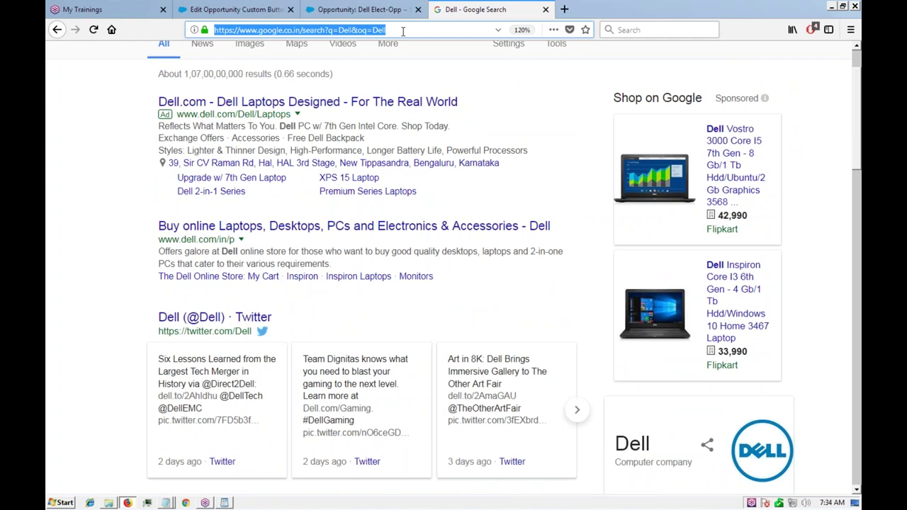
click(241, 10)
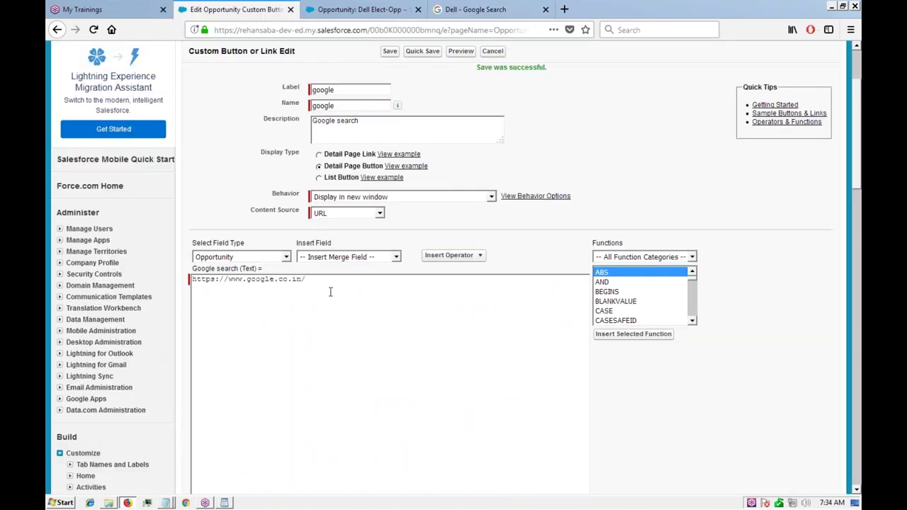
key(ctrl+a)
key(ctrl+v)
double_click(352, 280)
click(422, 51)
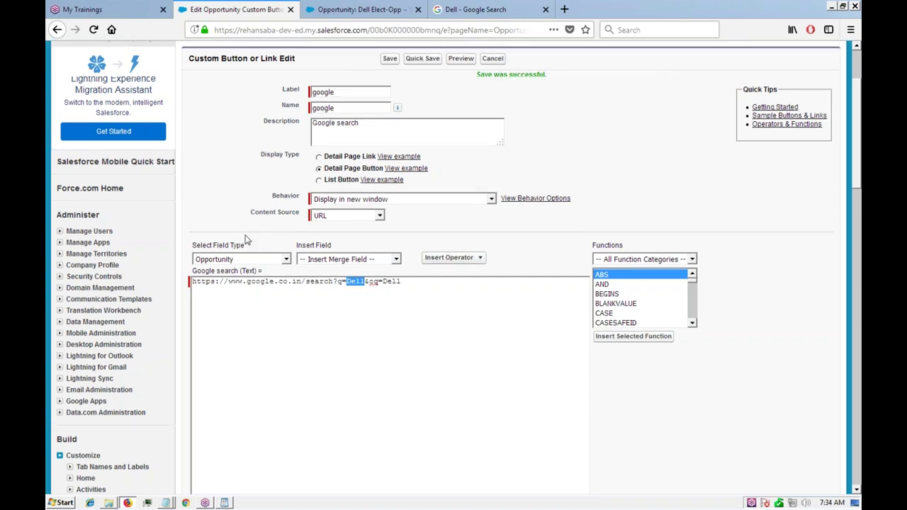
Reload the Dell Elect-Opp opportunity record and test its custom google button.
click(367, 10)
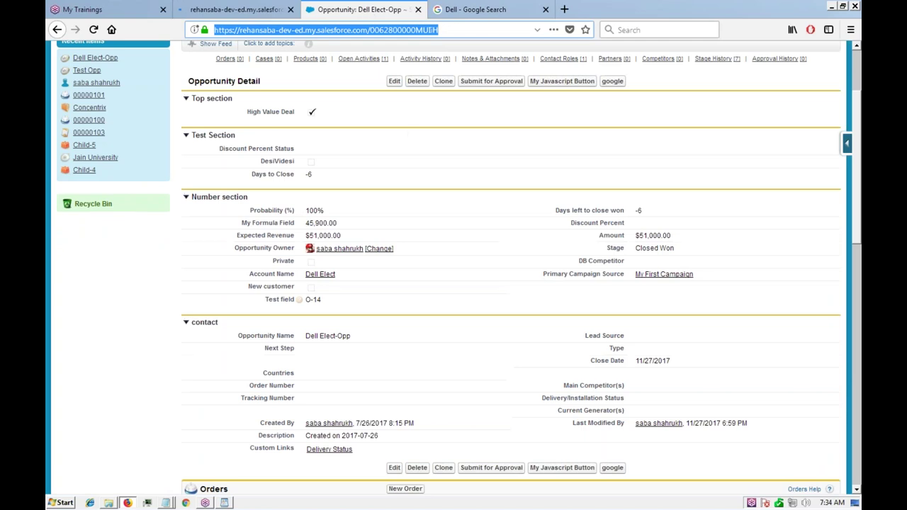
scroll(413, 138, up, 2)
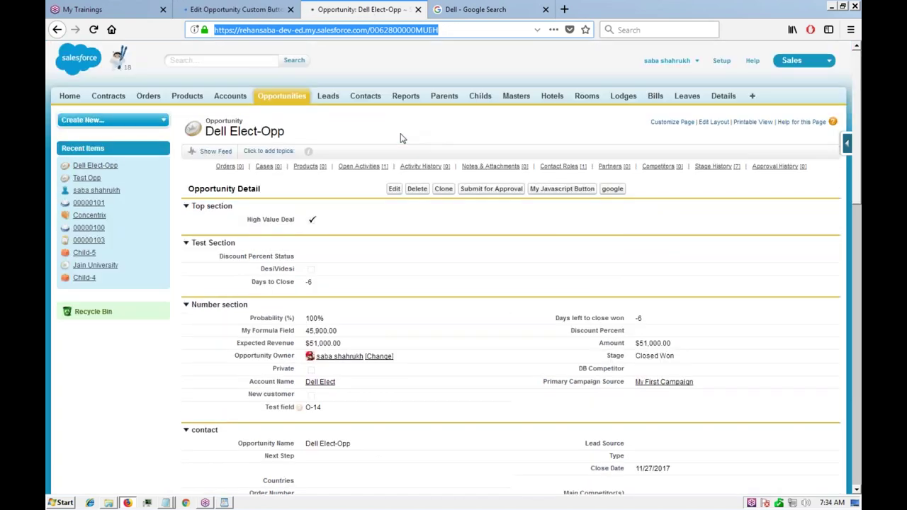
key(F5)
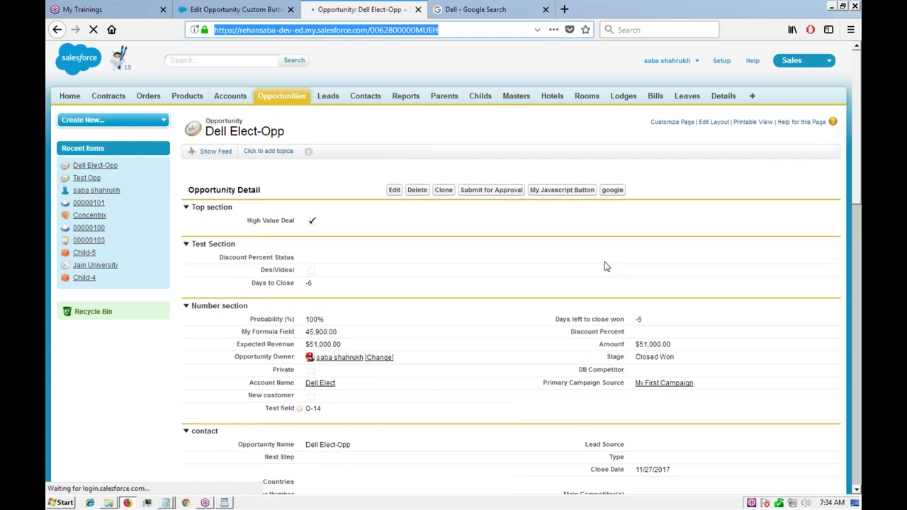
key(F5)
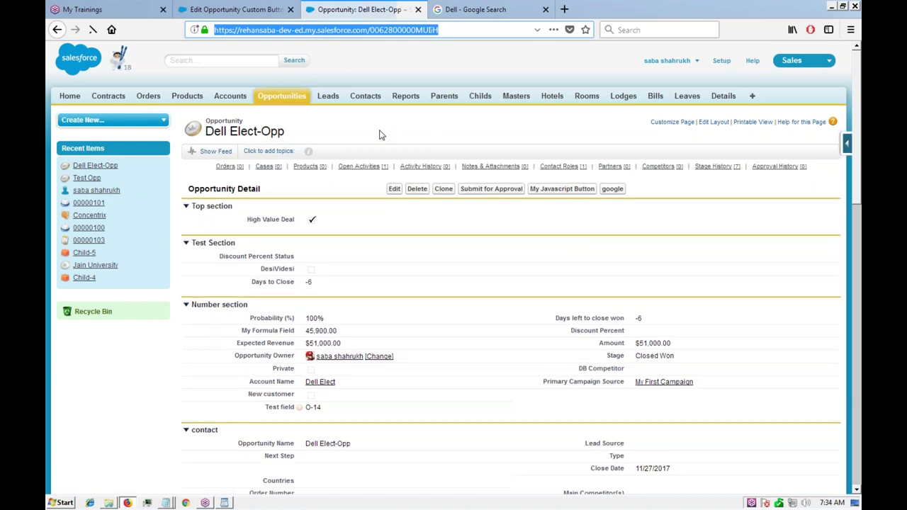
click(613, 189)
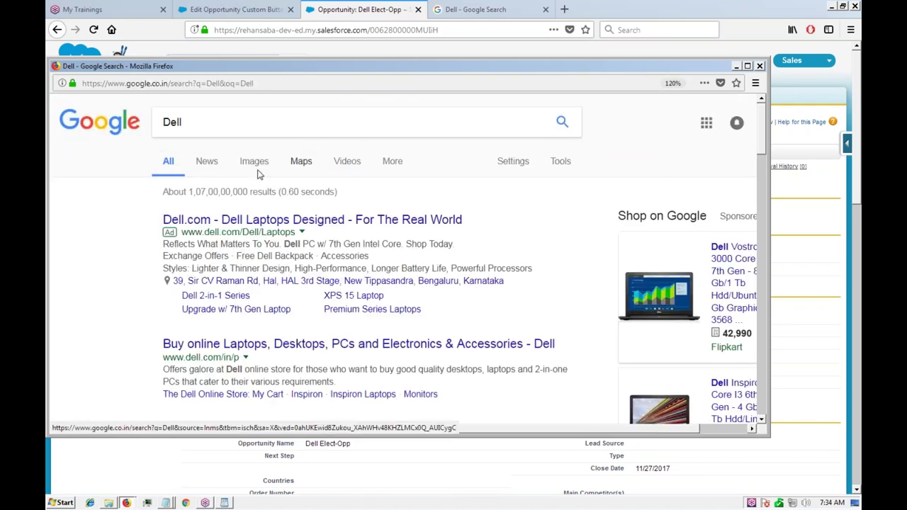
Close the results window and, in the google button's URL, replace Dell after q= with the Opportunity Account Name merge field.
click(759, 65)
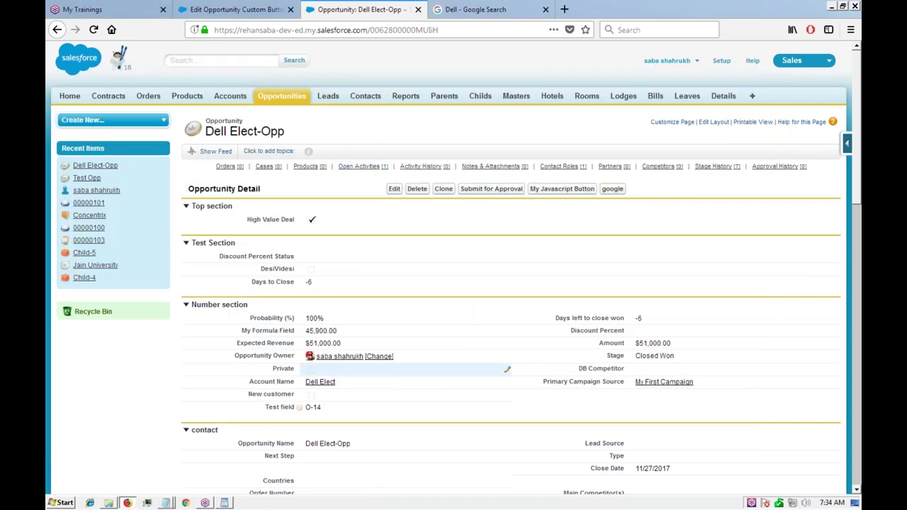
scroll(262, 383, down, 2)
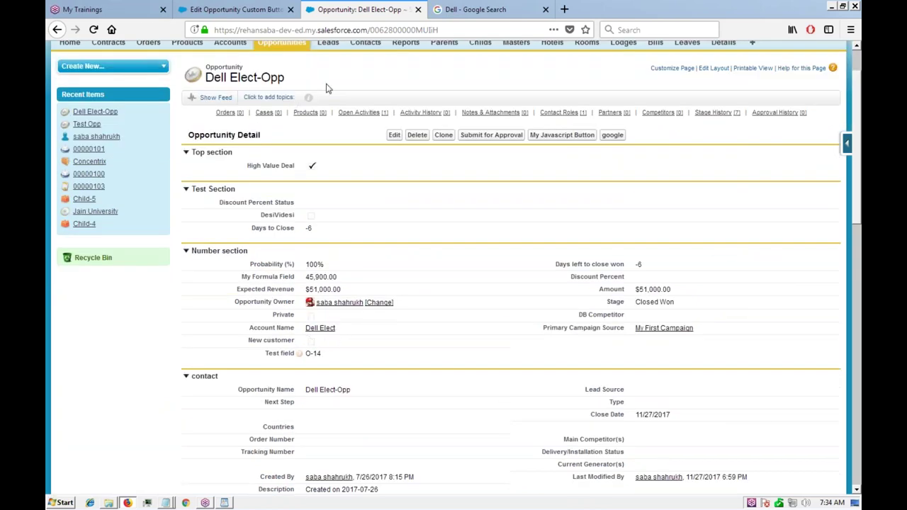
click(264, 12)
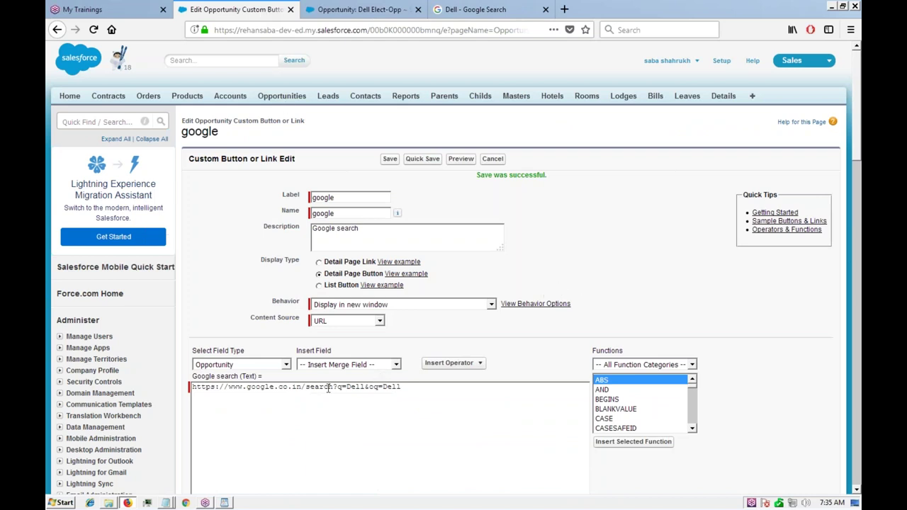
double_click(357, 386)
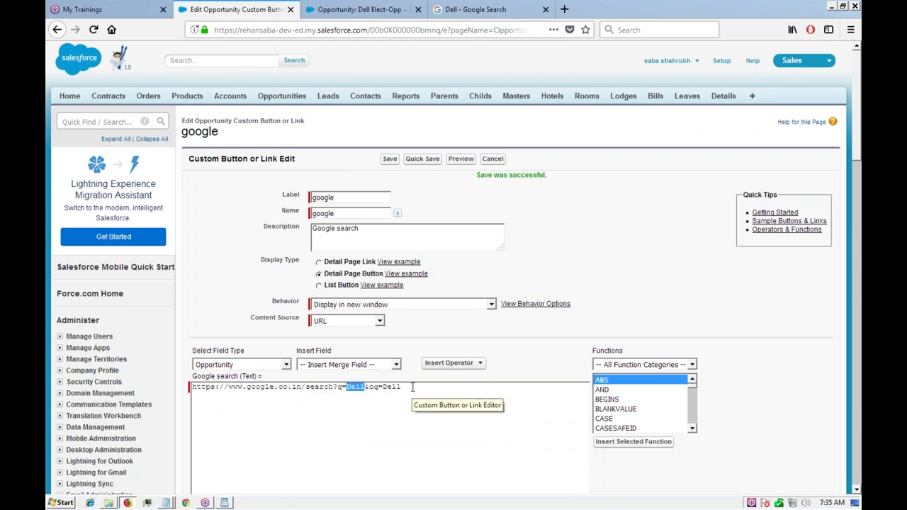
key(BackSpace)
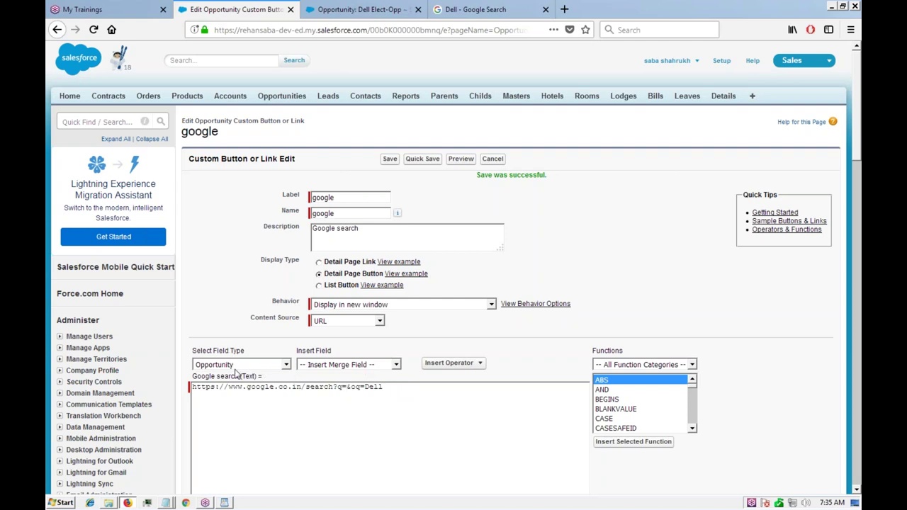
click(380, 368)
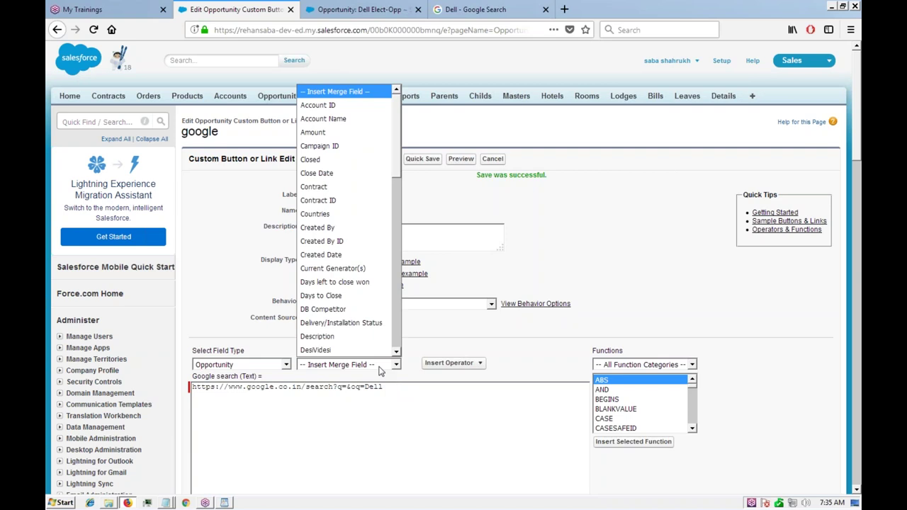
click(332, 119)
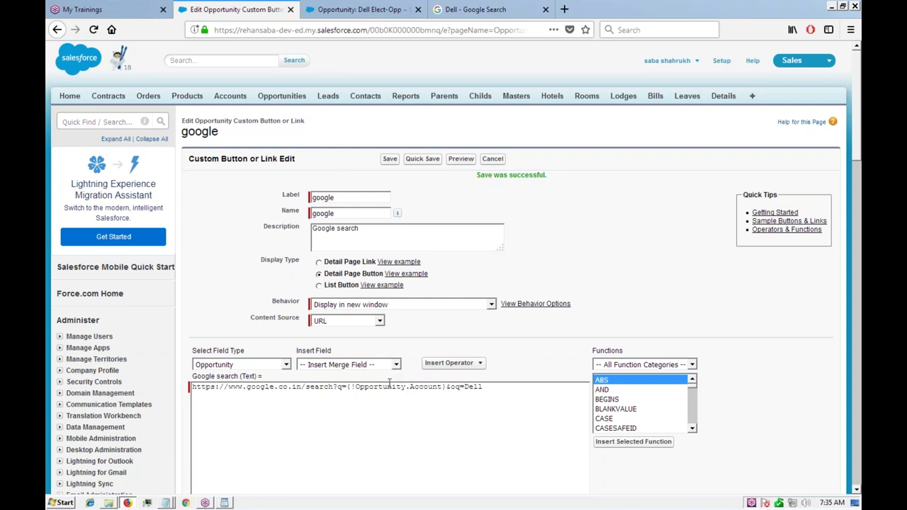
Replace Dell after oq= in the google button's URL with the Opportunity Account Name merge field.
double_click(475, 387)
key(BackSpace)
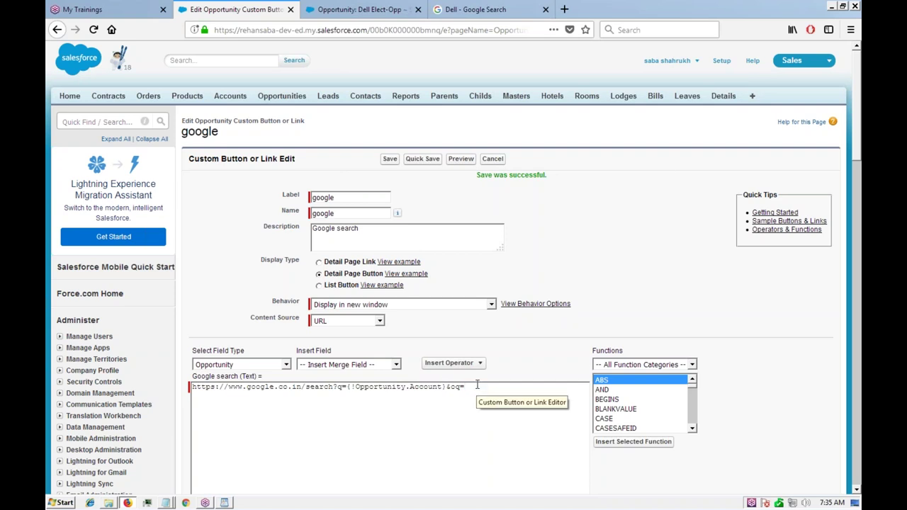
click(355, 369)
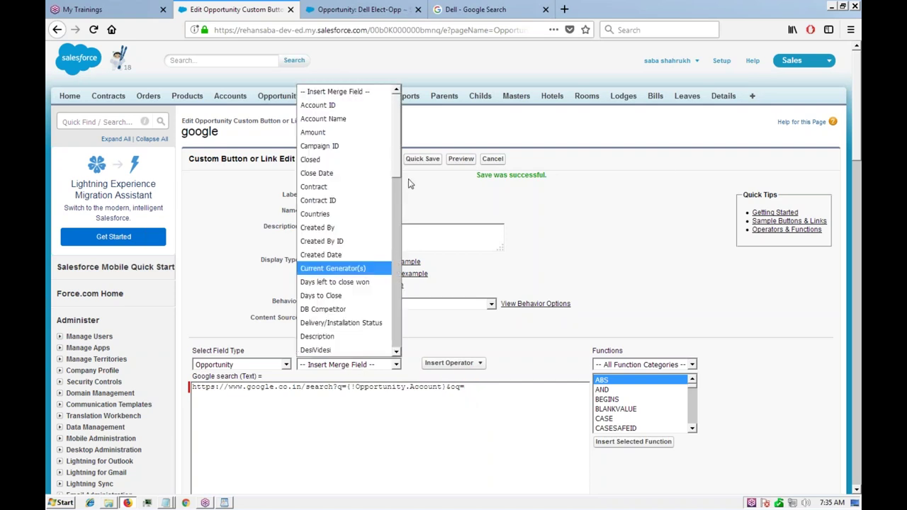
click(331, 119)
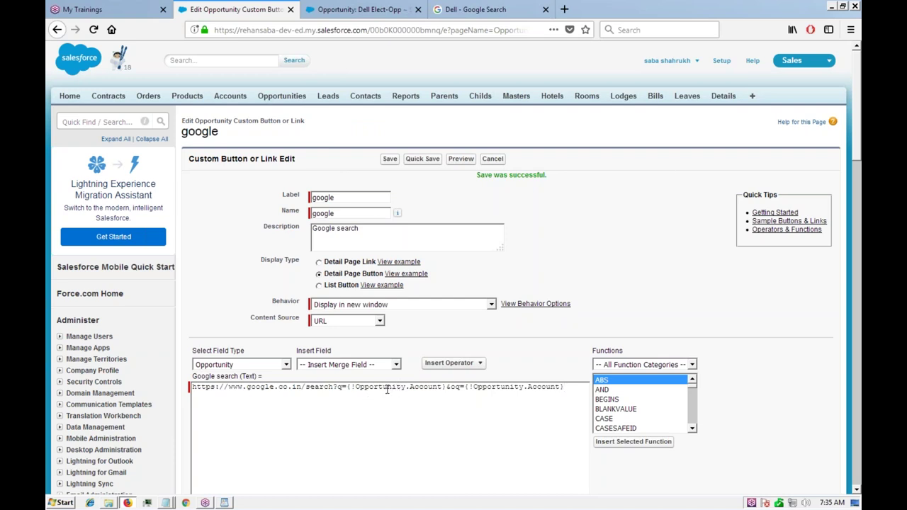
Check the syntax of the google button's URL definition and quick-save the button.
scroll(541, 343, down, 1)
scroll(542, 343, down, 5)
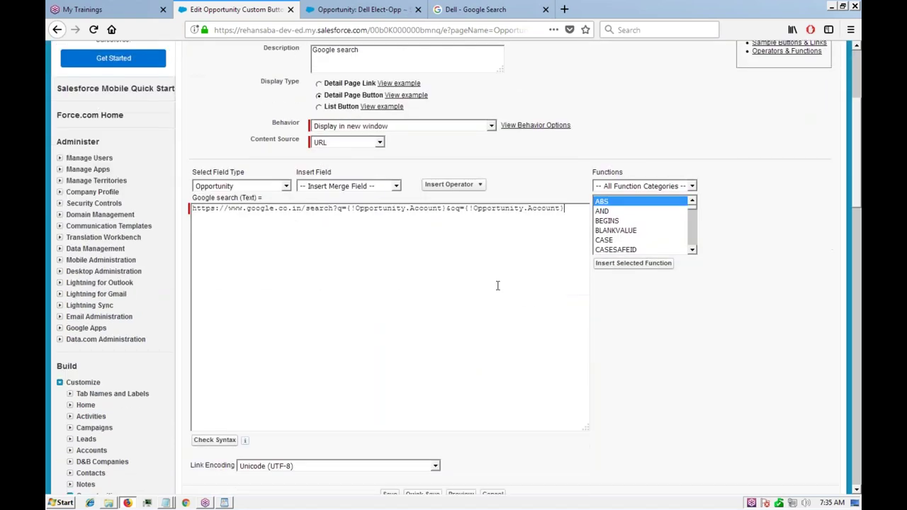
click(204, 349)
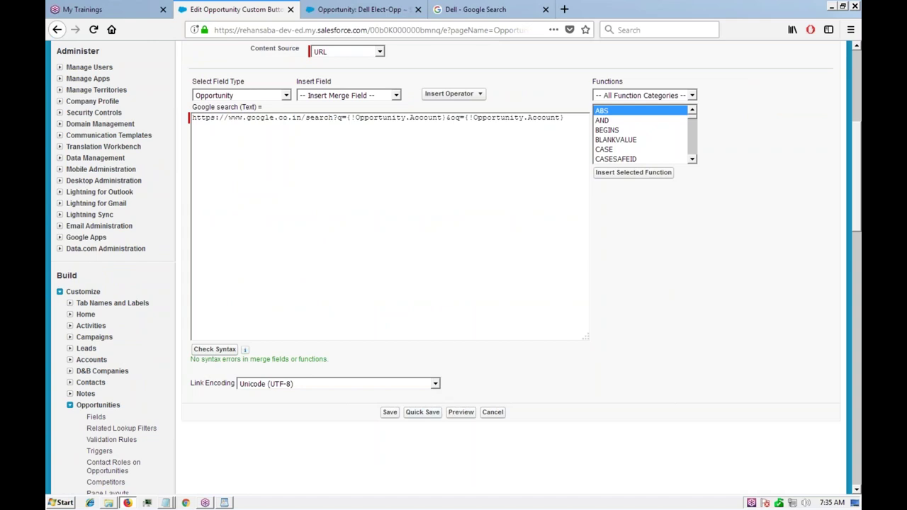
click(417, 411)
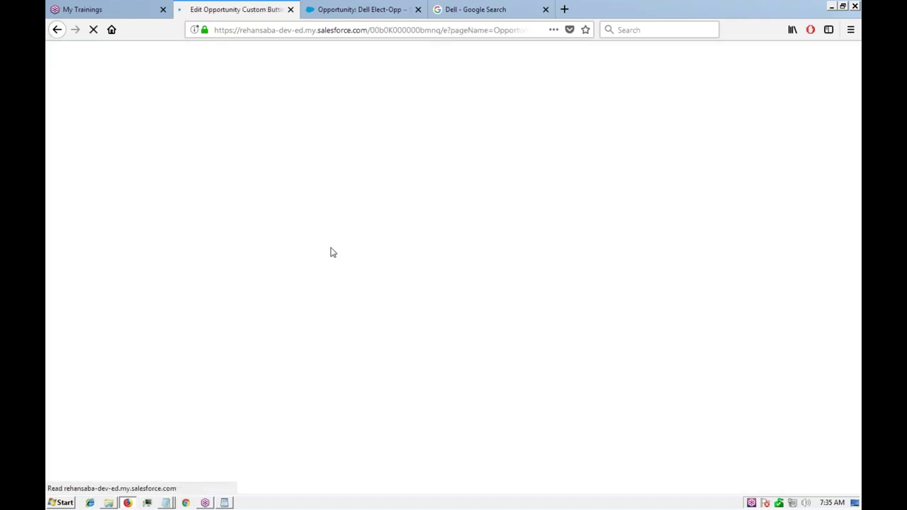
Reload the Dell Elect-Opp opportunity, test its google button with the merge-field URL, and close the results window.
click(358, 9)
key(F5)
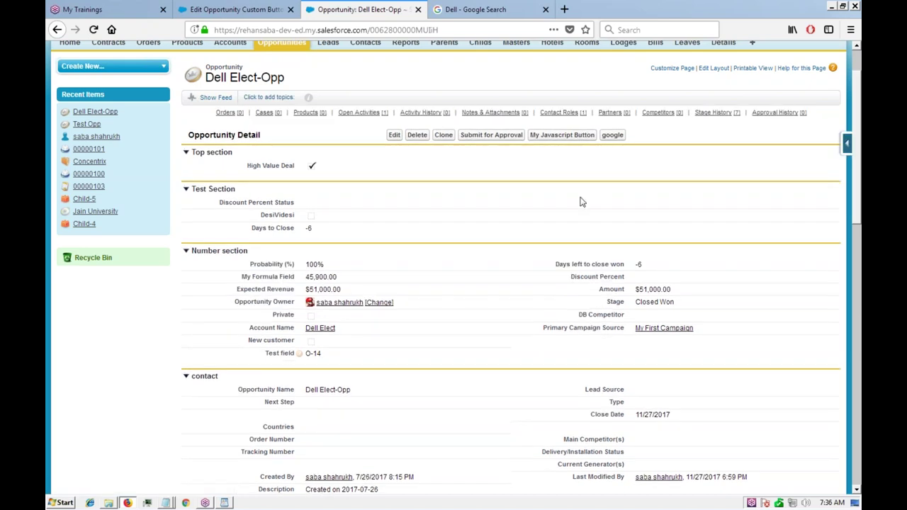
click(612, 135)
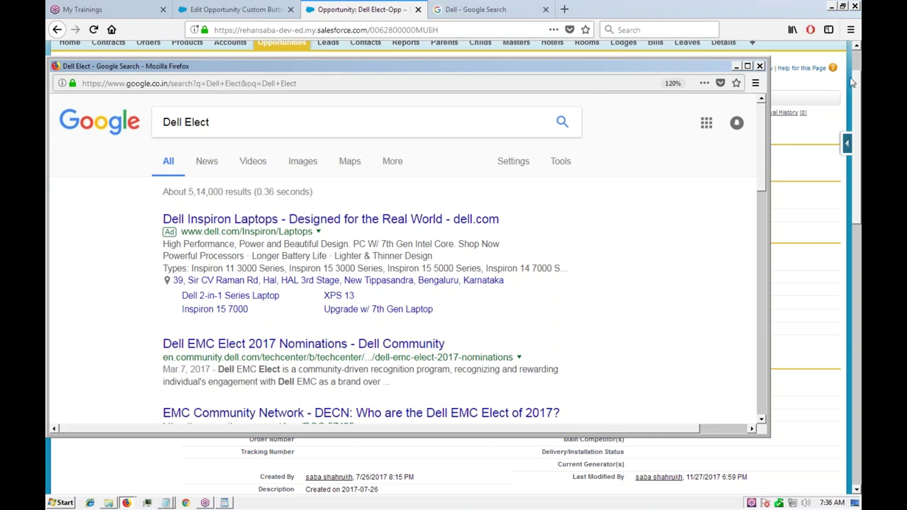
click(758, 66)
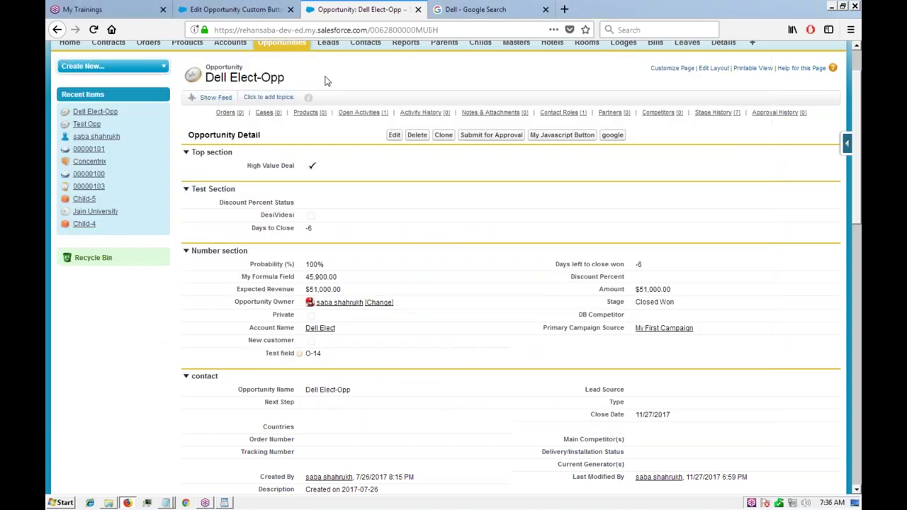
Open the ABC-Opp opportunity, test its google button, look through the search results, and close their window.
scroll(329, 81, up, 1)
click(290, 99)
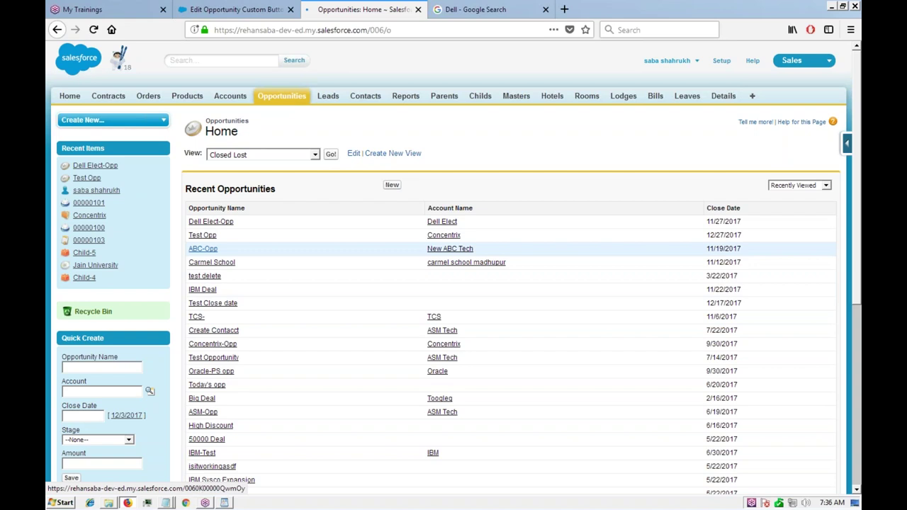
click(202, 249)
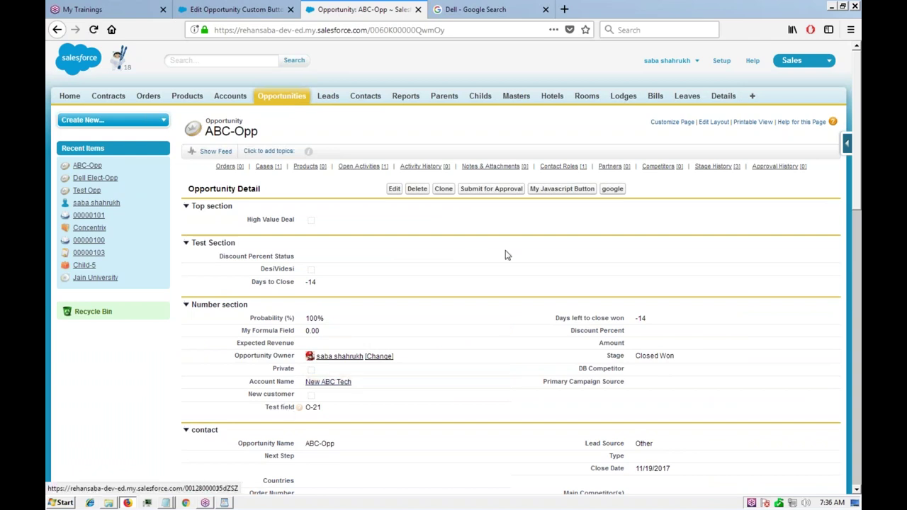
click(612, 189)
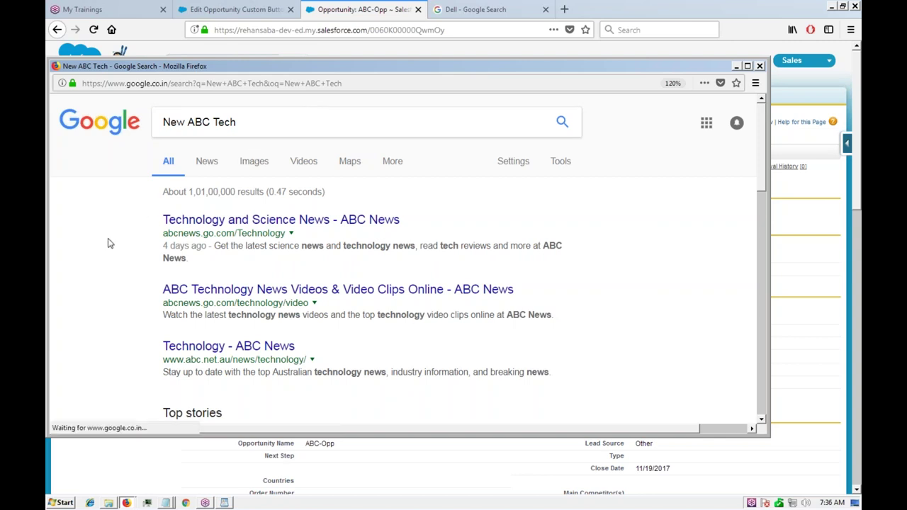
scroll(117, 270, down, 1)
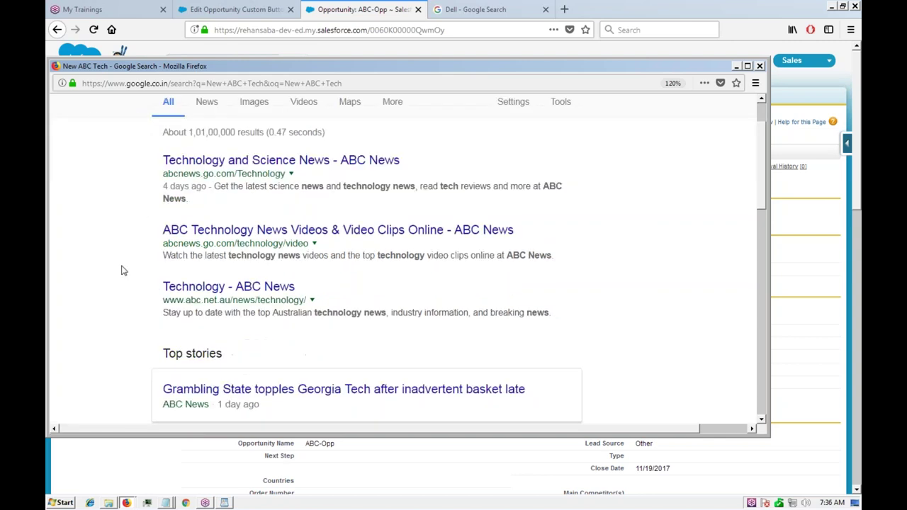
scroll(137, 263, down, 1)
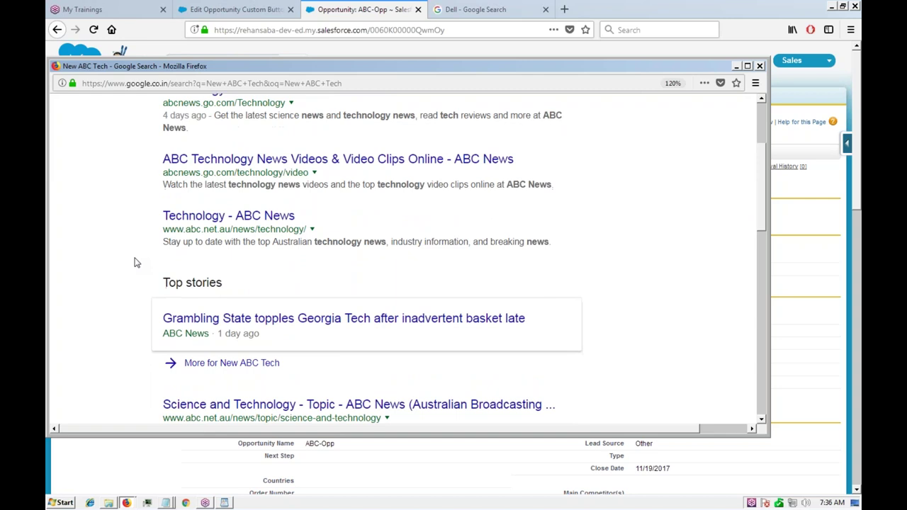
scroll(139, 260, up, 2)
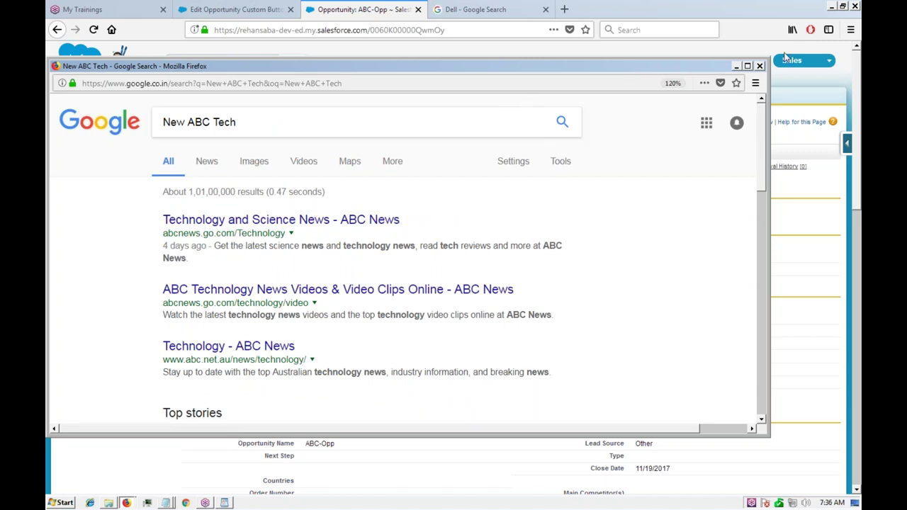
click(760, 67)
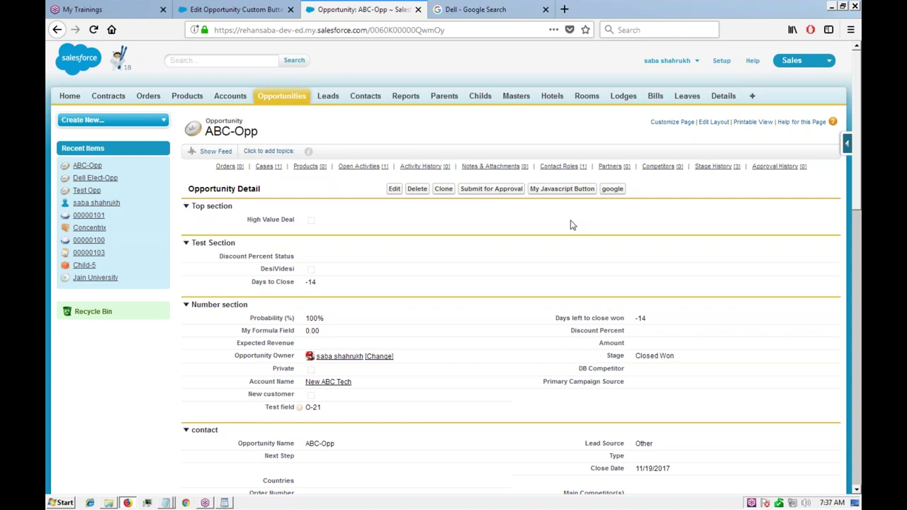
Test My Javascript Button on ABC-Opp, accepting the creation of a new test opportunity and dismissing the resulting alert.
double_click(492, 130)
click(480, 143)
click(563, 189)
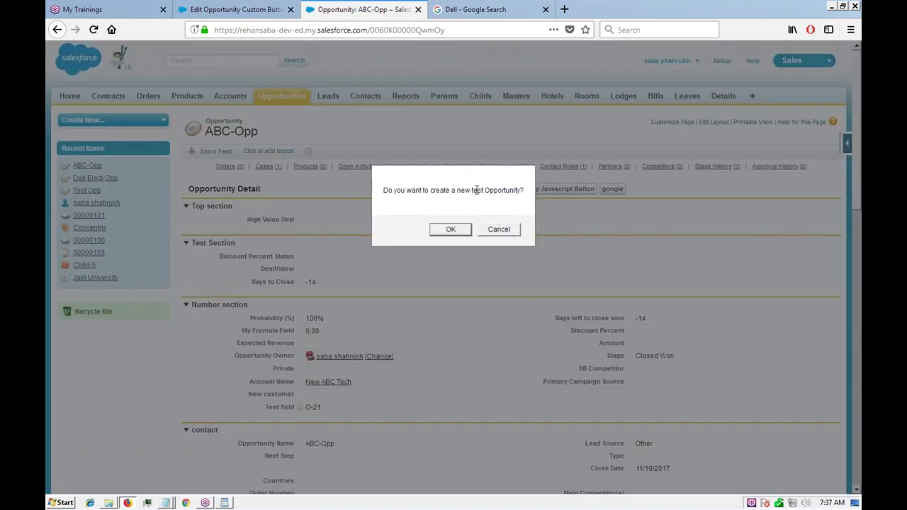
click(452, 231)
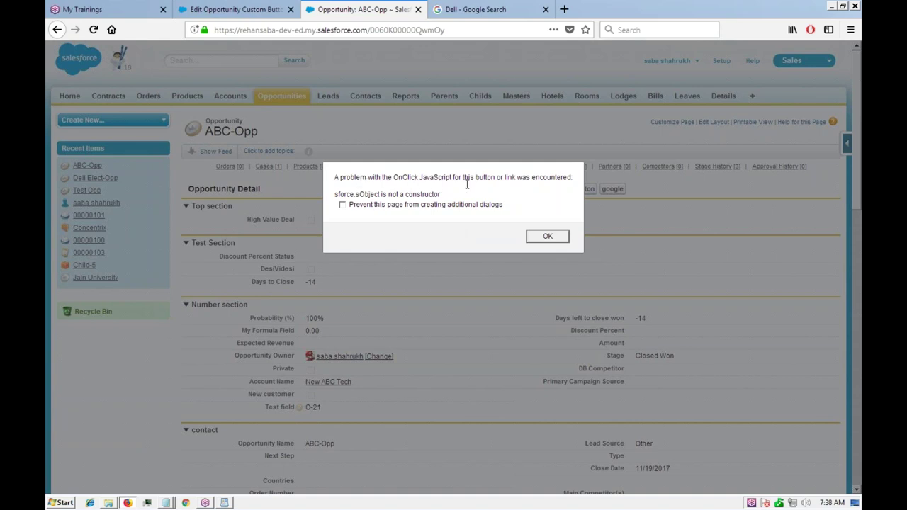
click(544, 236)
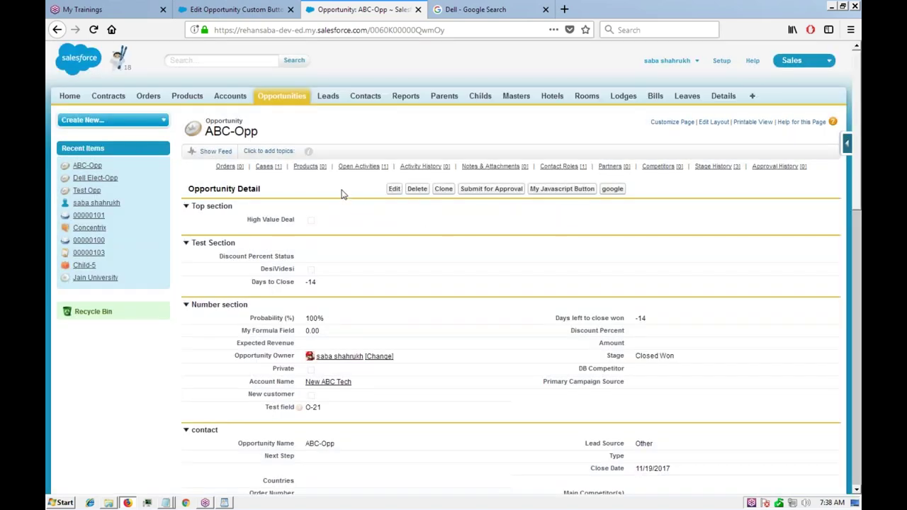
click(713, 123)
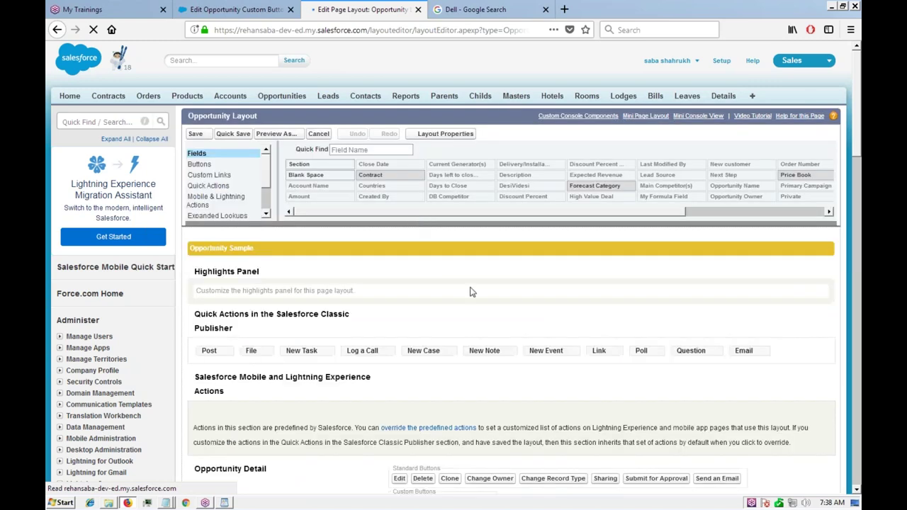
scroll(453, 397, down, 3)
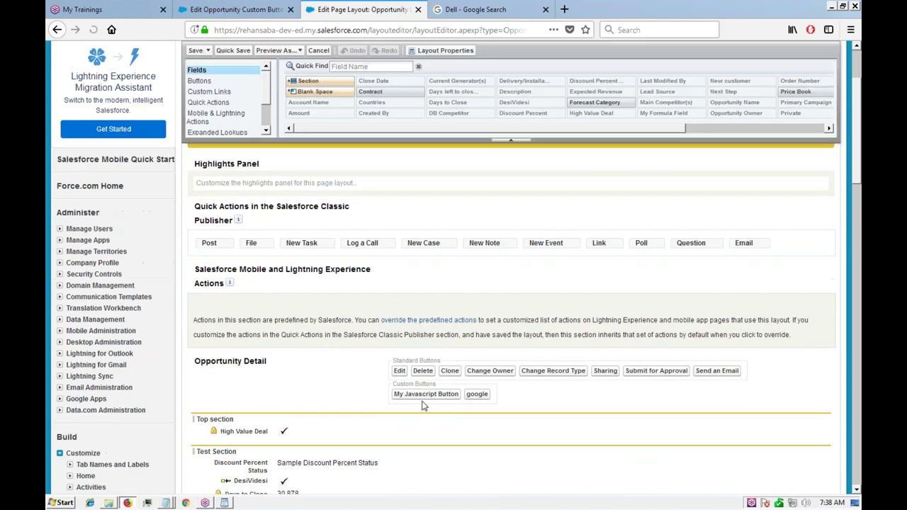
drag(433, 395, 223, 92)
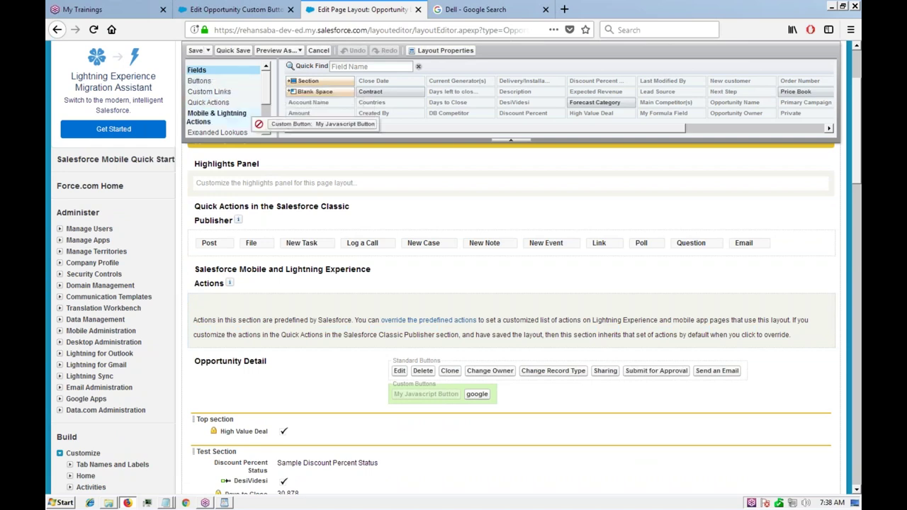
click(223, 82)
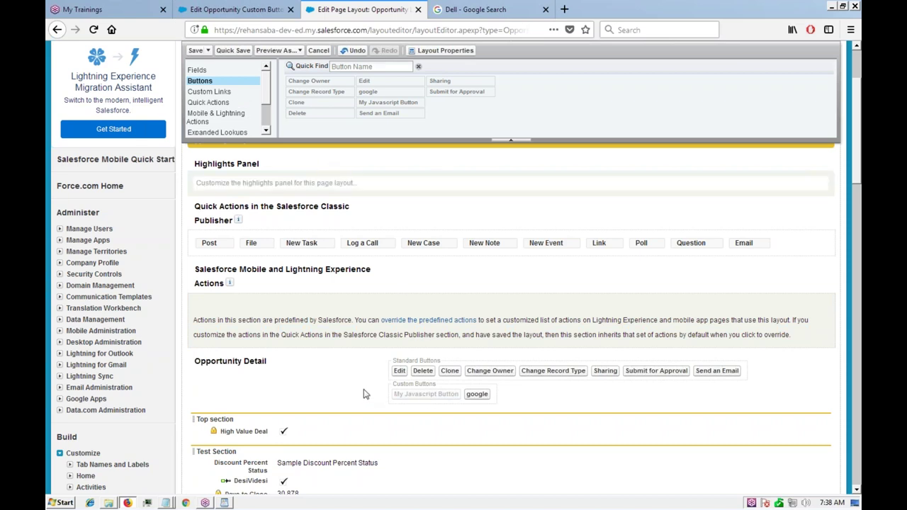
click(221, 70)
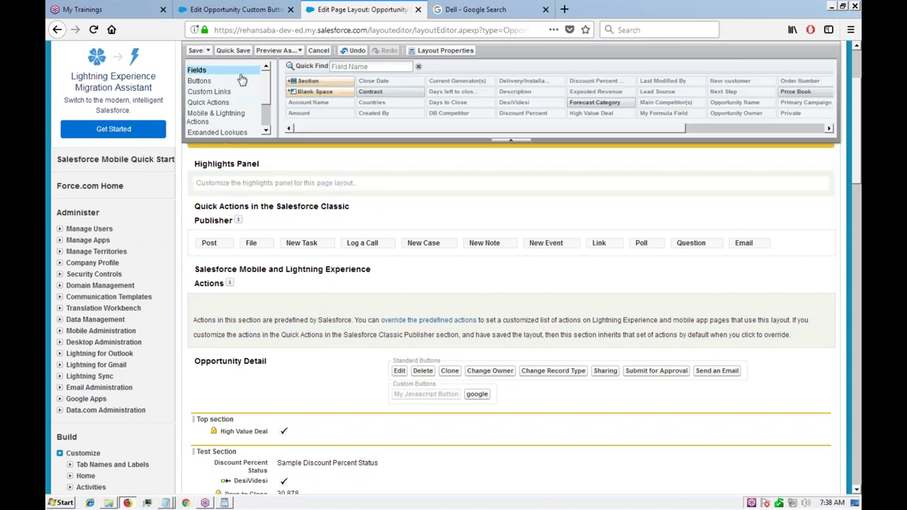
drag(556, 133, 446, 126)
click(318, 50)
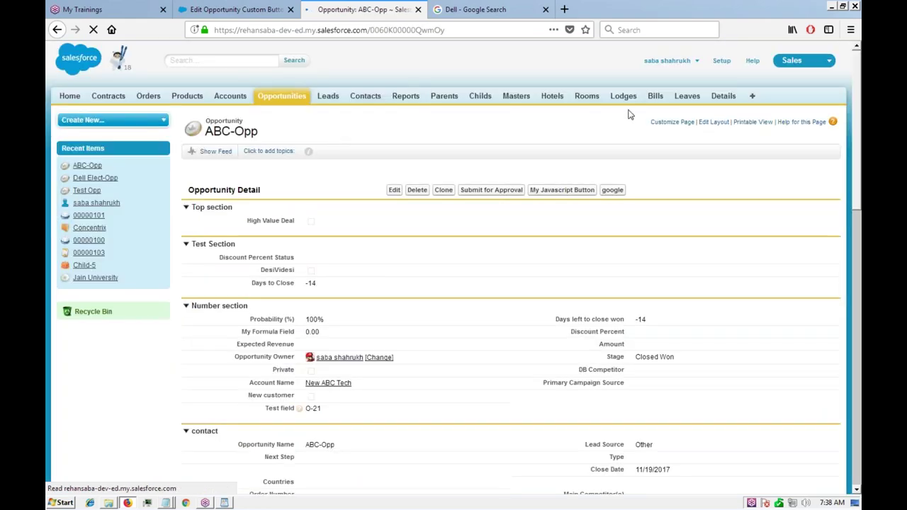
Remove My Javascript Button from the custom buttons of the Opportunity Layout and save the layout.
click(713, 123)
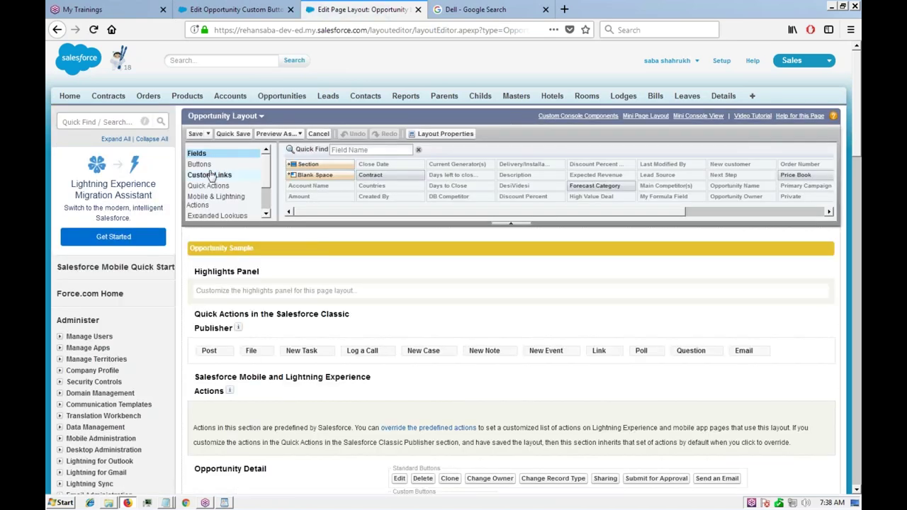
click(201, 165)
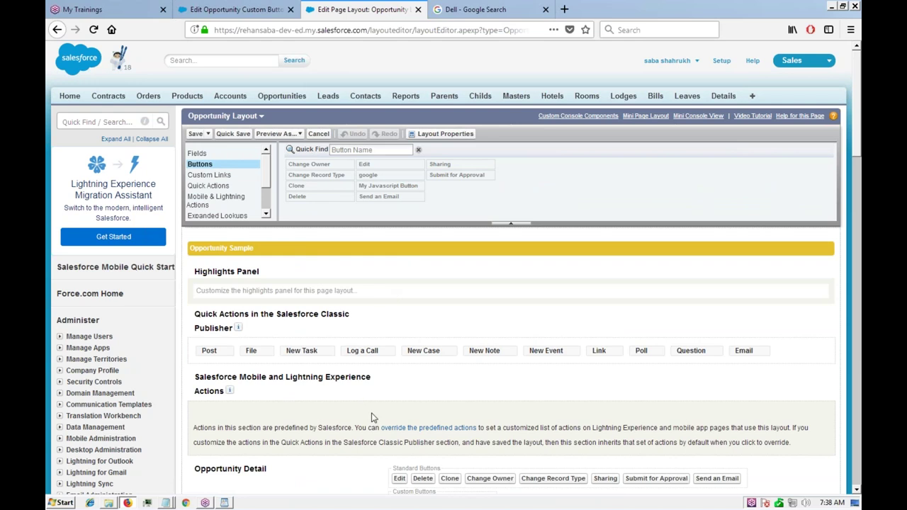
scroll(496, 425, down, 3)
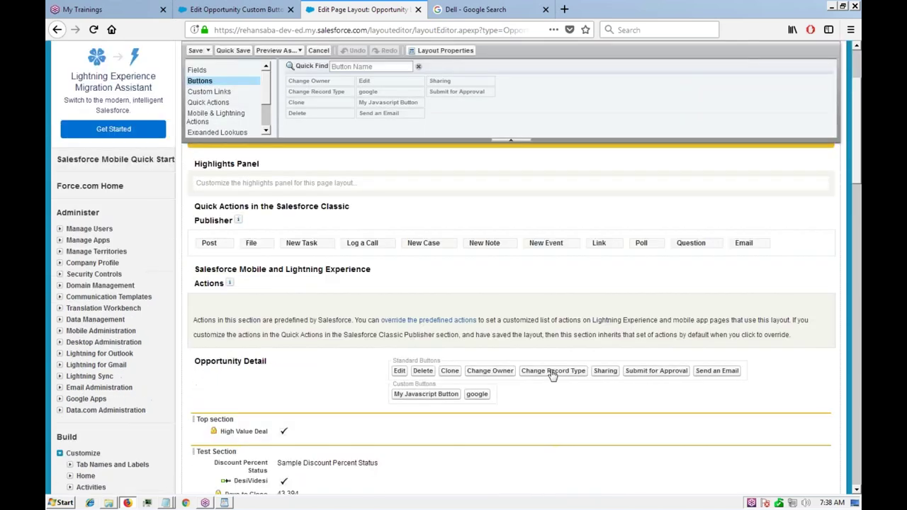
drag(418, 394, 378, 104)
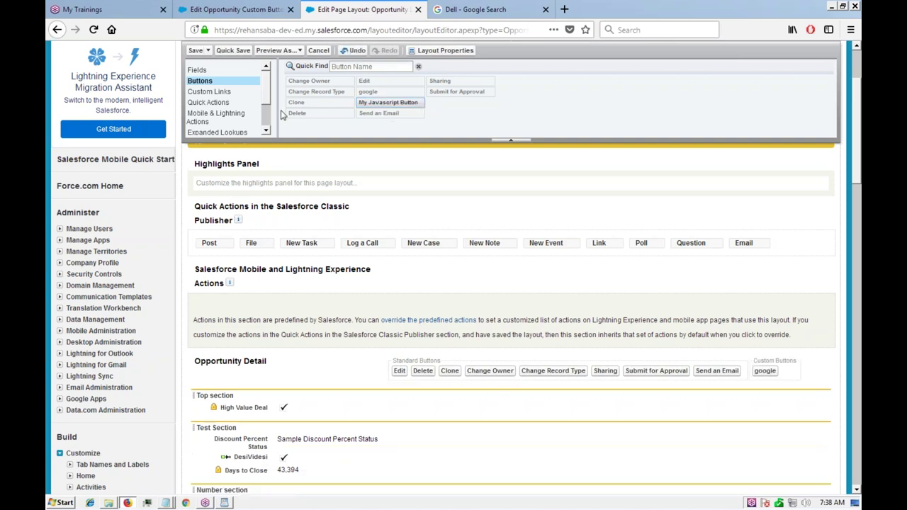
click(196, 50)
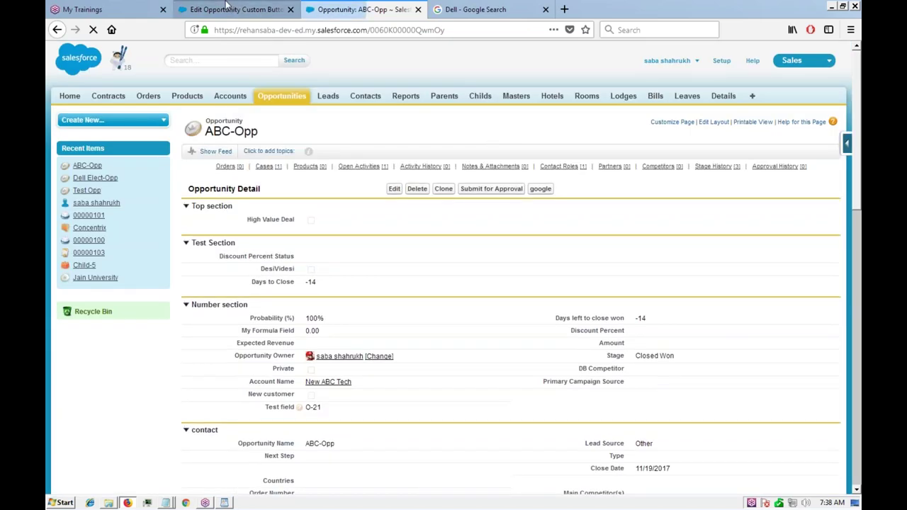
Save the google button's definition and start a new opportunity button labelled Javascript button1 with the name Javascript_button1.
click(227, 7)
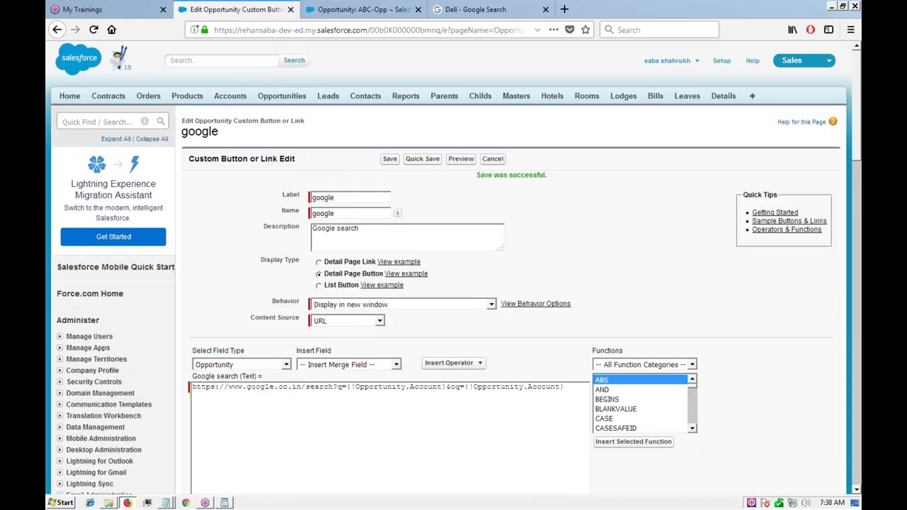
click(389, 160)
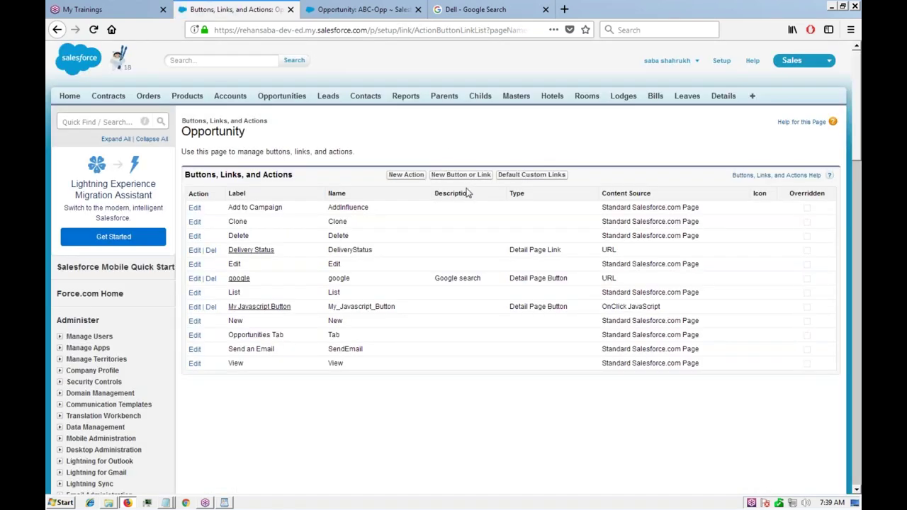
click(469, 177)
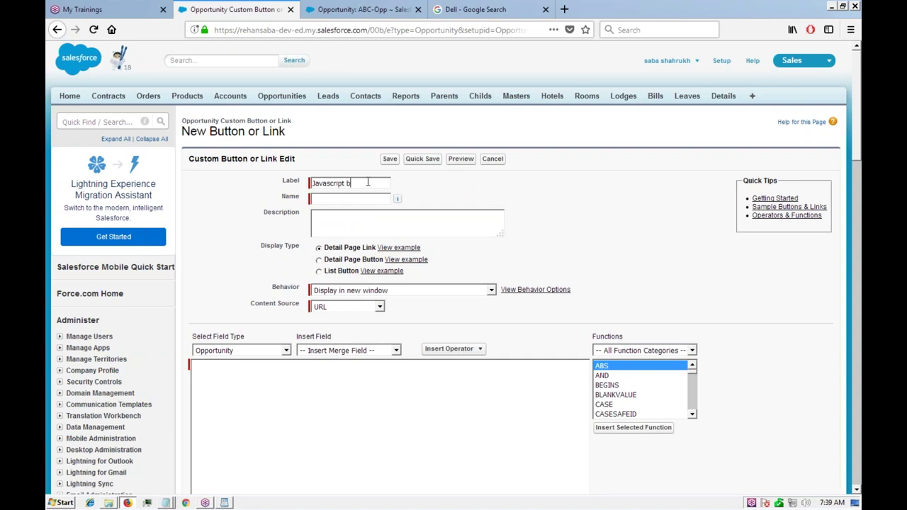
key(Tab)
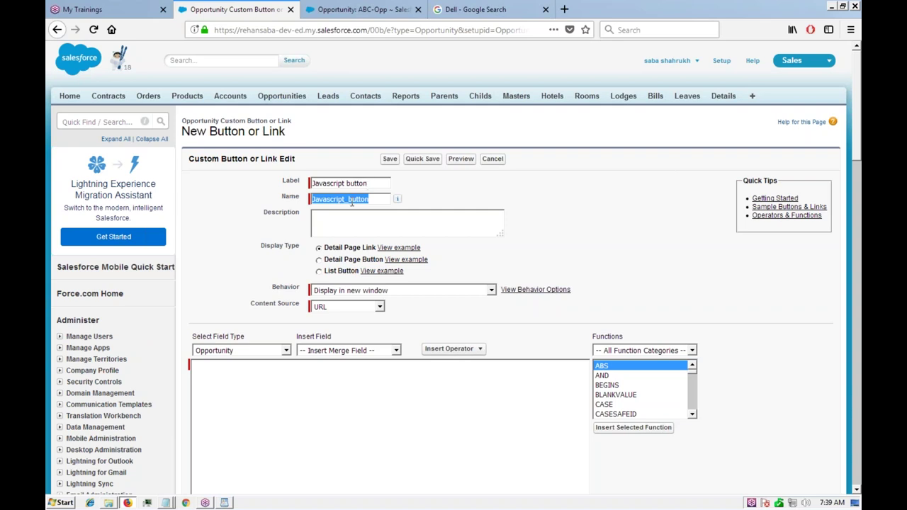
click(372, 183)
text(1)
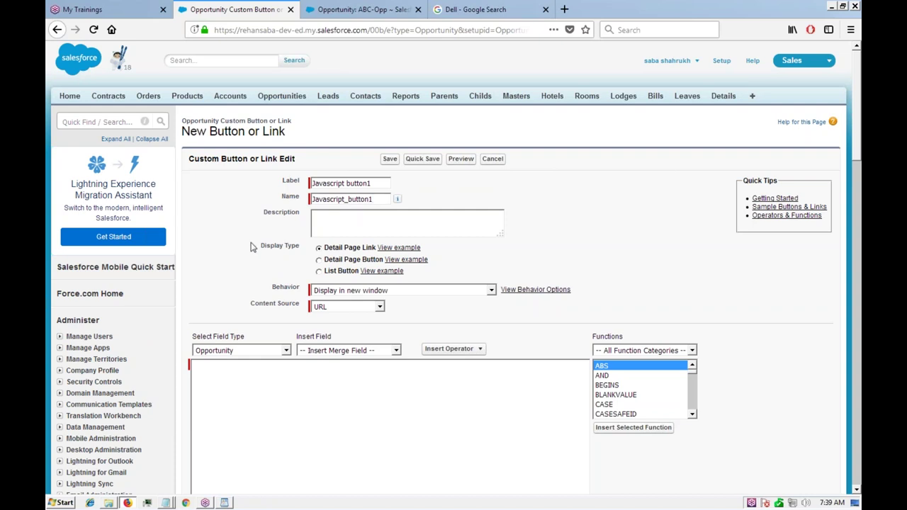
Set the new button's display type to Detail Page Button and its content source to OnClick JavaScript.
click(319, 259)
click(407, 294)
click(407, 295)
click(344, 307)
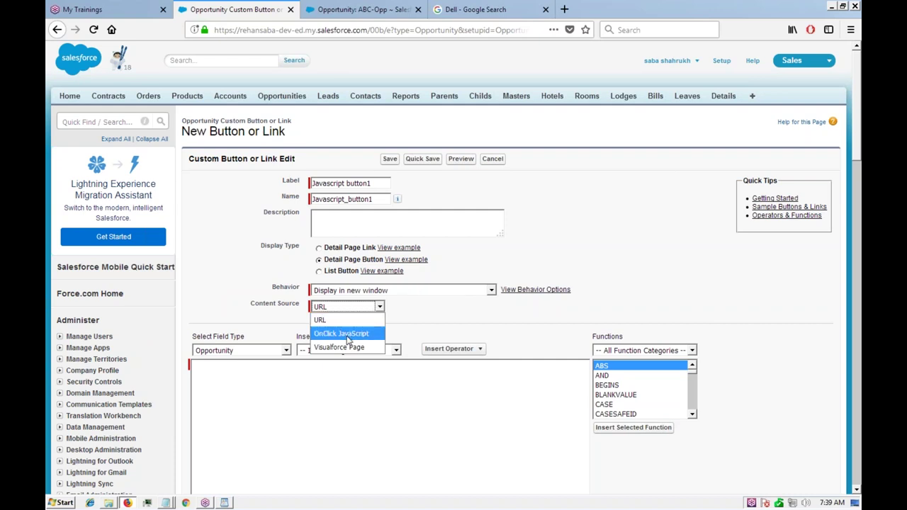
click(347, 335)
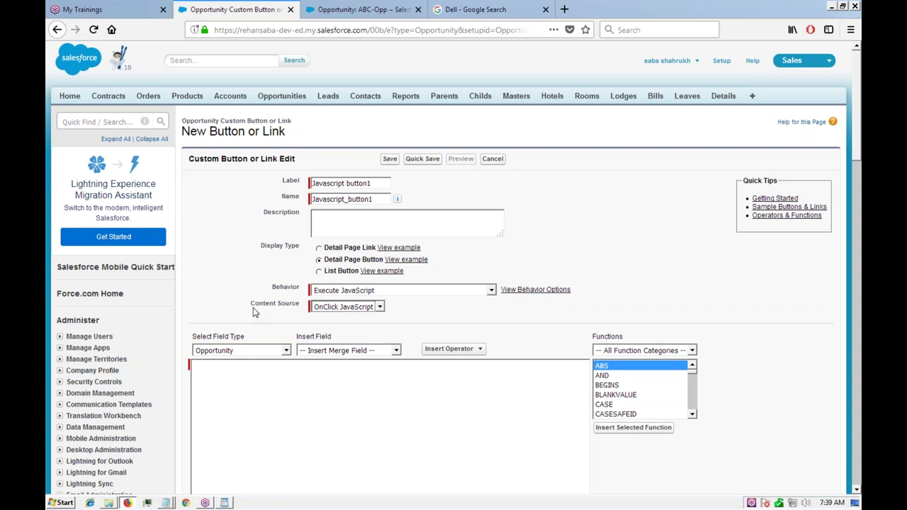
Enter alert('Hello') as the button's code, check its syntax, and quick-save the button.
click(293, 394)
scroll(284, 325, down, 1)
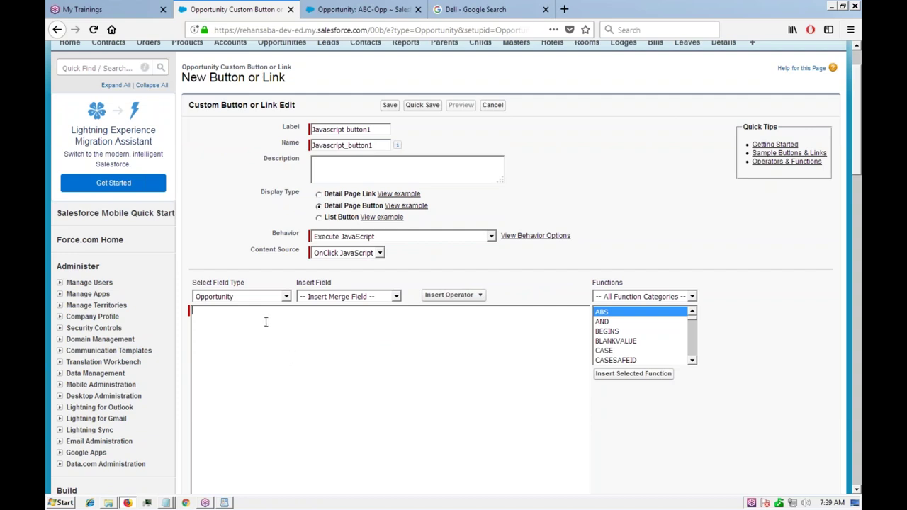
scroll(336, 306, down, 1)
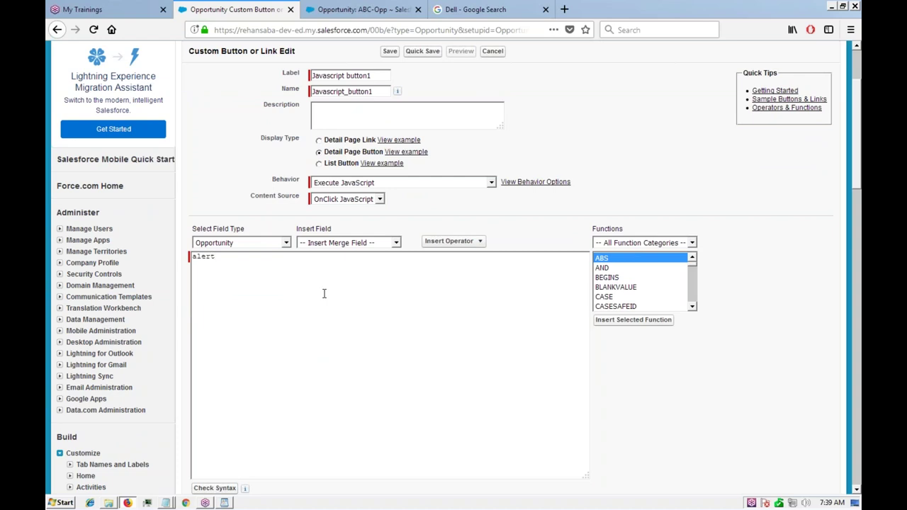
text('Hello'))
scroll(326, 307, down, 2)
click(215, 433)
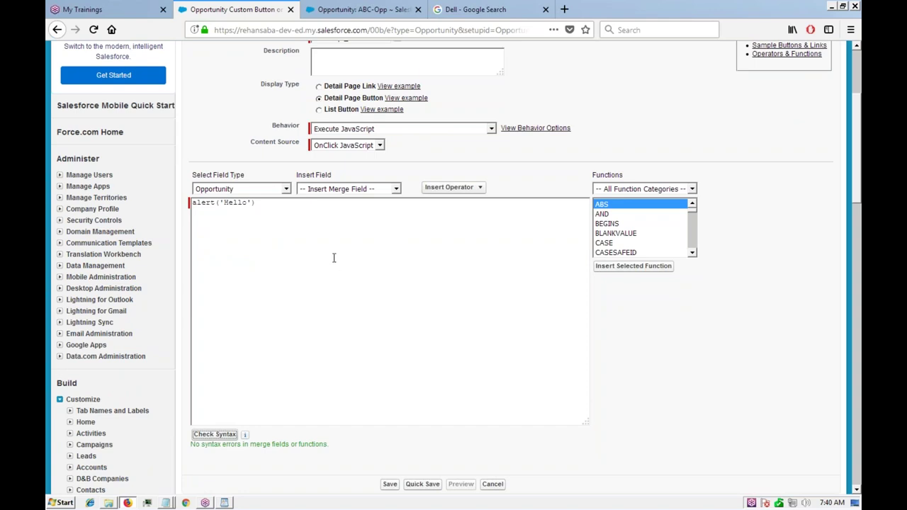
scroll(330, 296, down, 4)
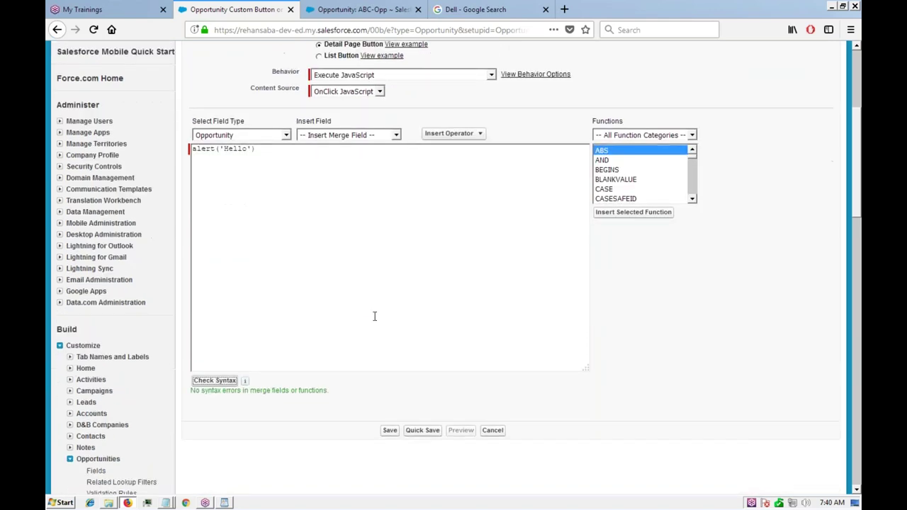
click(422, 377)
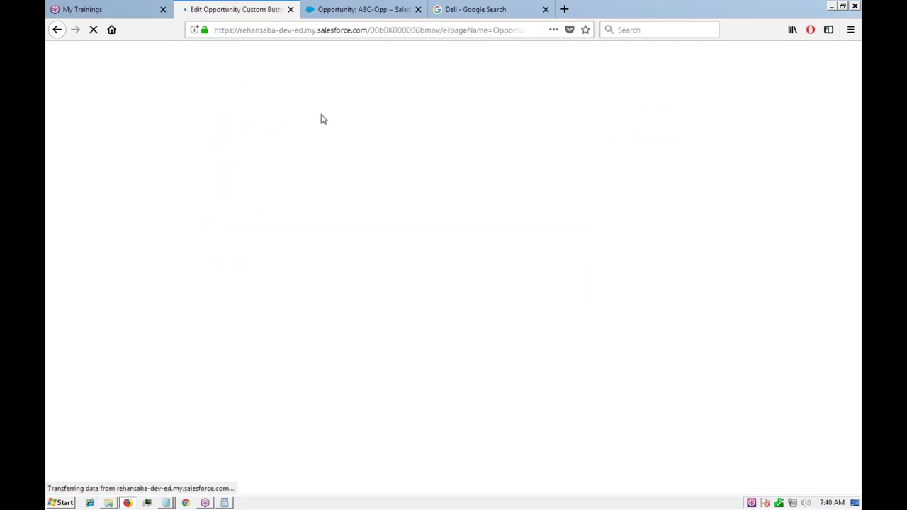
Add Javascript button1 to the Opportunity Layout's custom buttons, save the layout, and test the button on ABC-Opp, dismissing its alert.
click(353, 10)
key(F5)
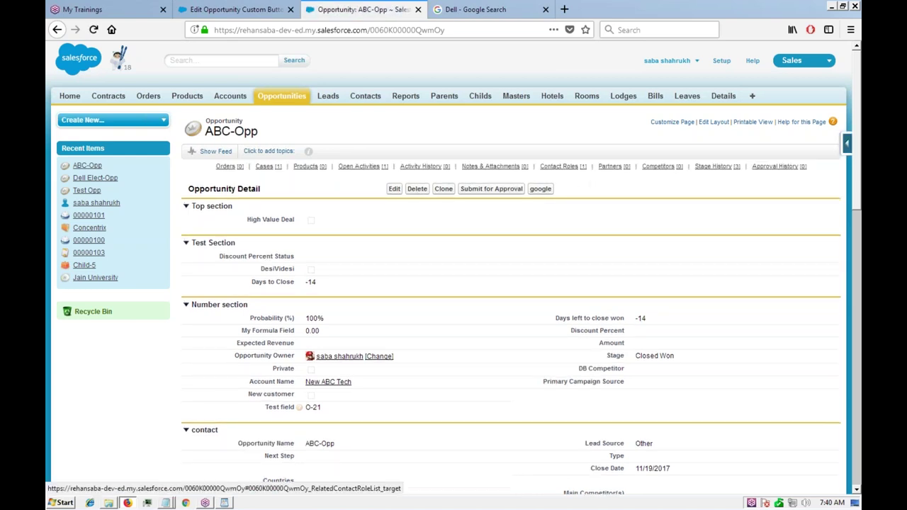
click(711, 123)
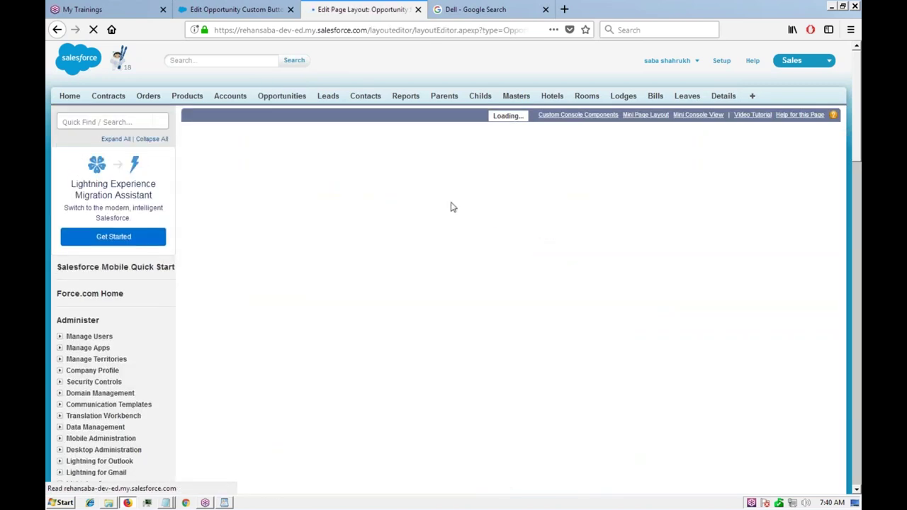
click(205, 164)
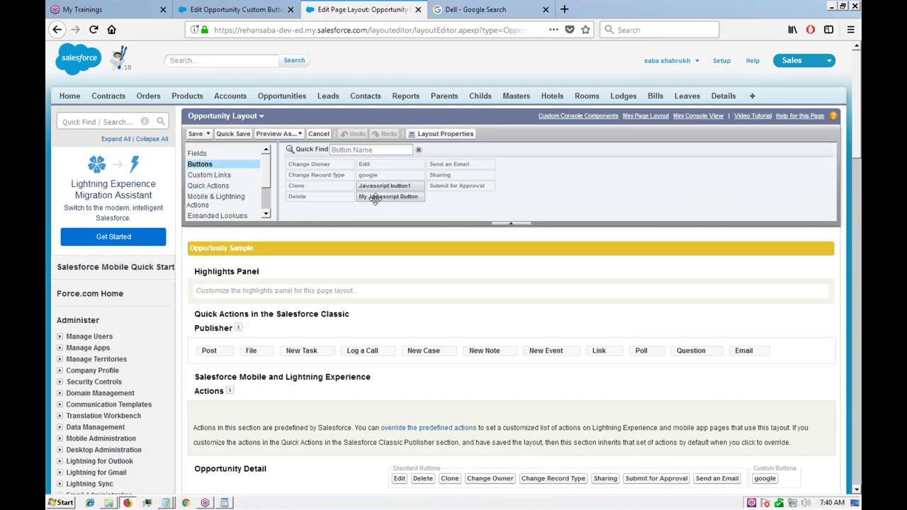
scroll(485, 290, down, 2)
drag(390, 132, 782, 427)
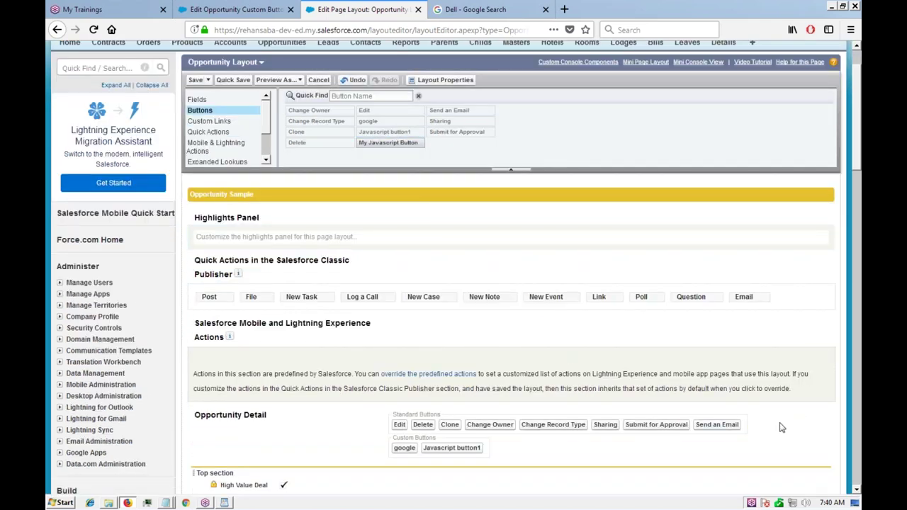
click(195, 80)
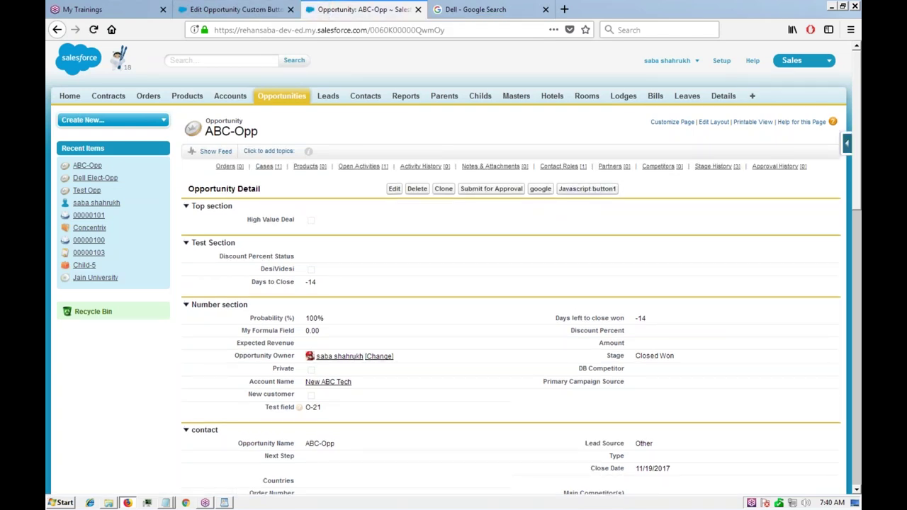
click(590, 190)
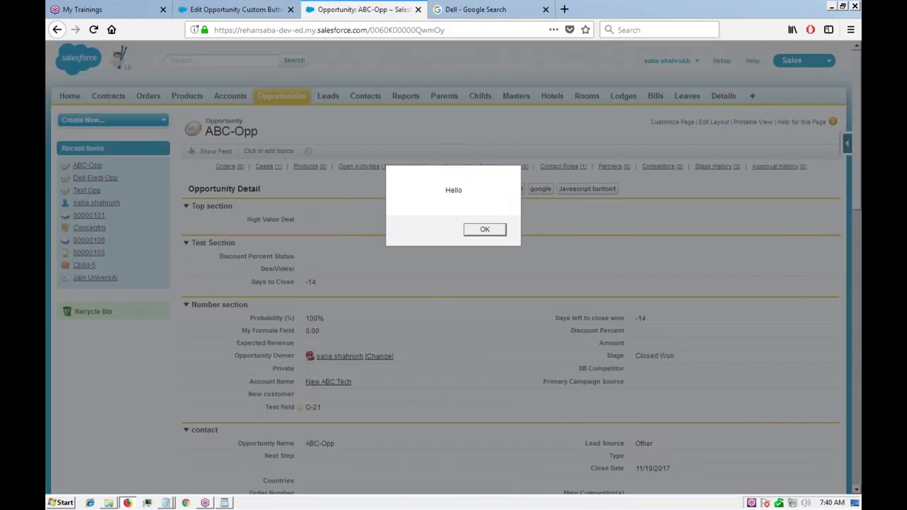
click(483, 231)
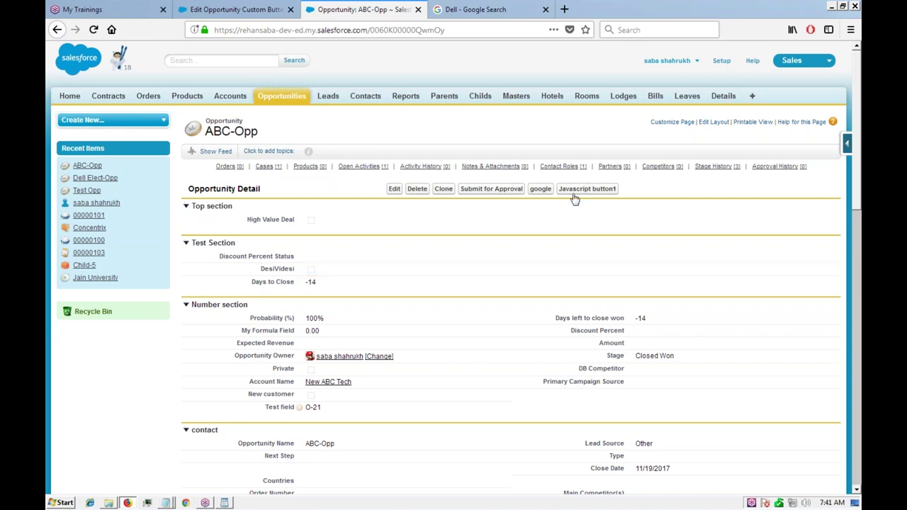
Replace the alert function with confirm in Javascript button1's code.
click(246, 15)
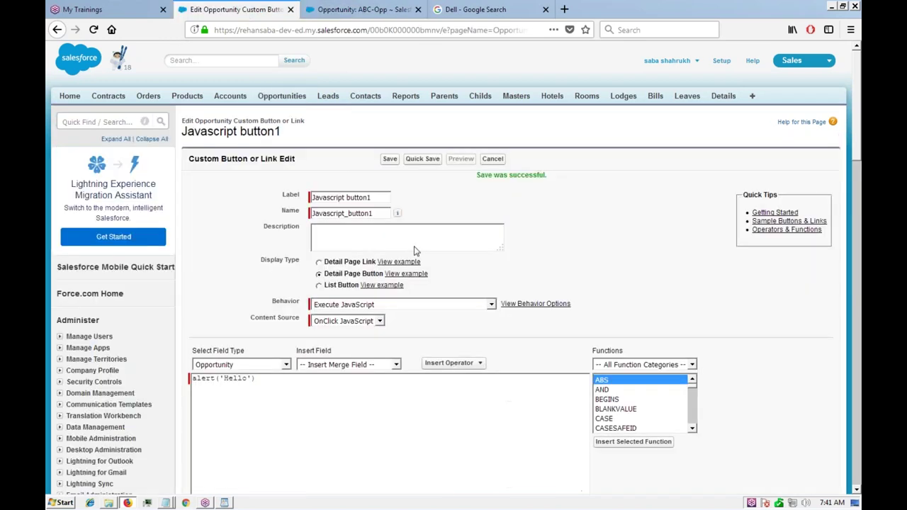
double_click(199, 378)
text(confir)
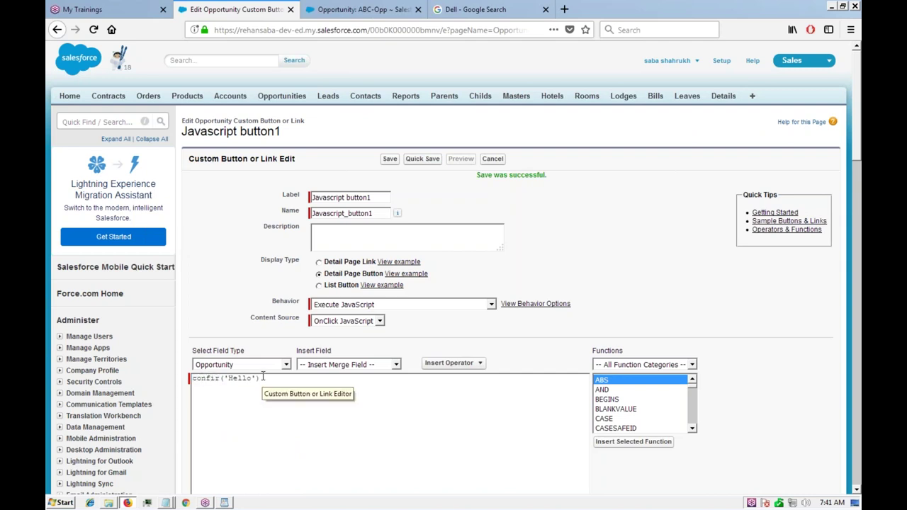
text(m)
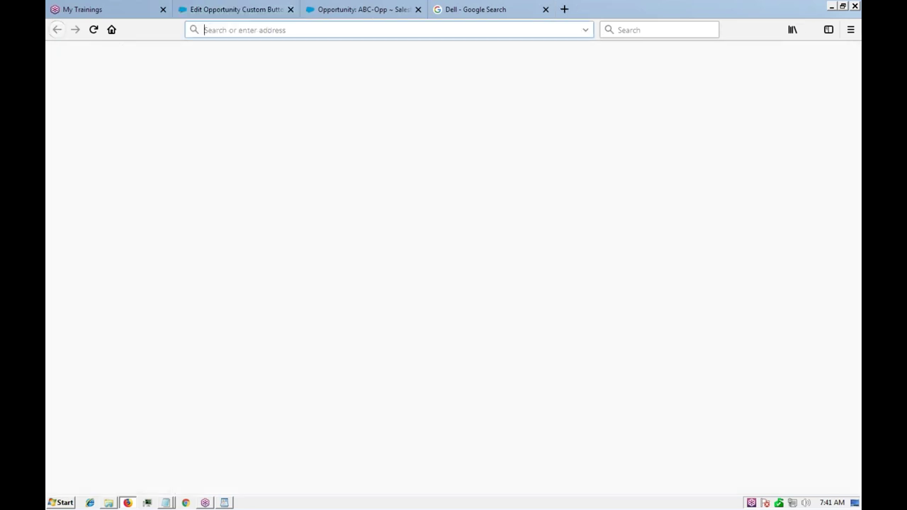
Search the web for "confirm javascript" in a new browser tab and open the w3schools page on the confirm() method.
click(567, 9)
text(con)
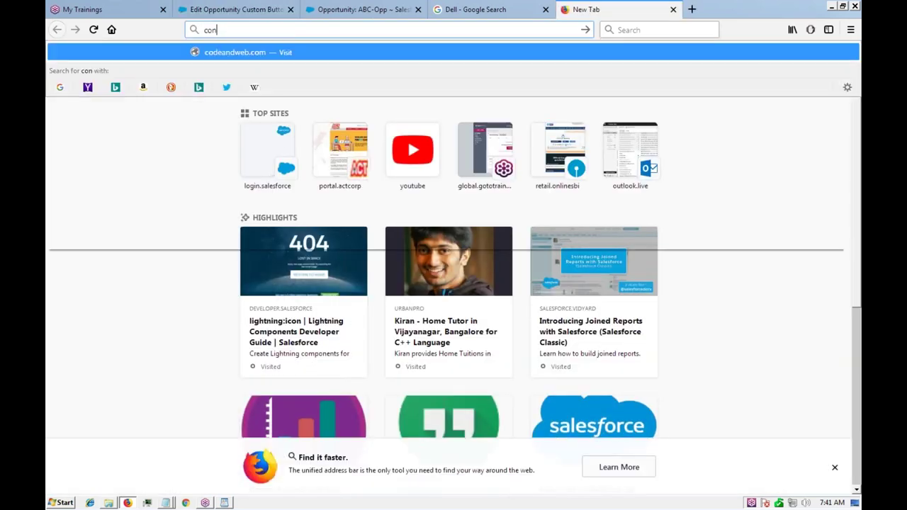
text(firm java)
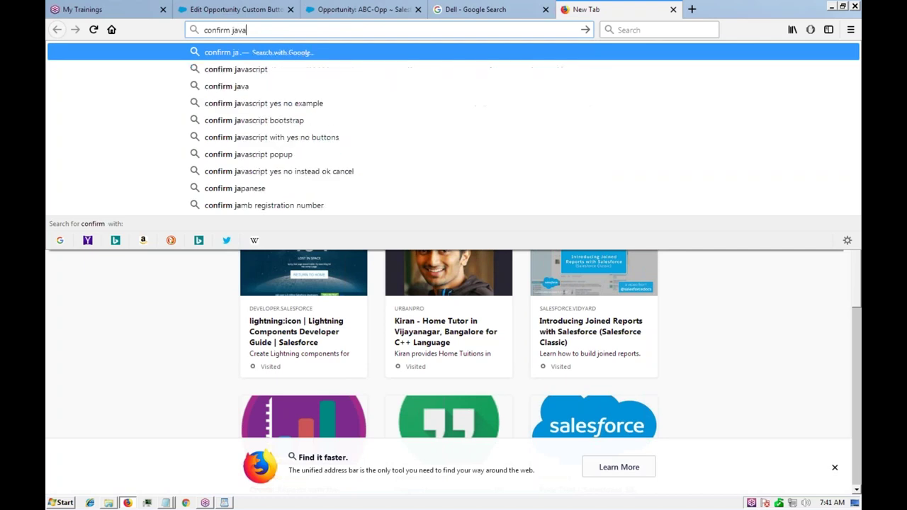
key(Down)
key(Return)
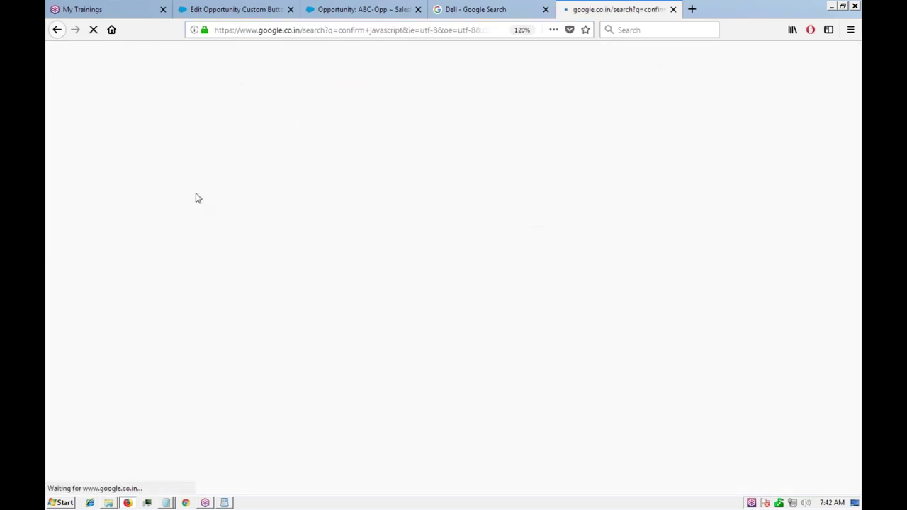
click(212, 167)
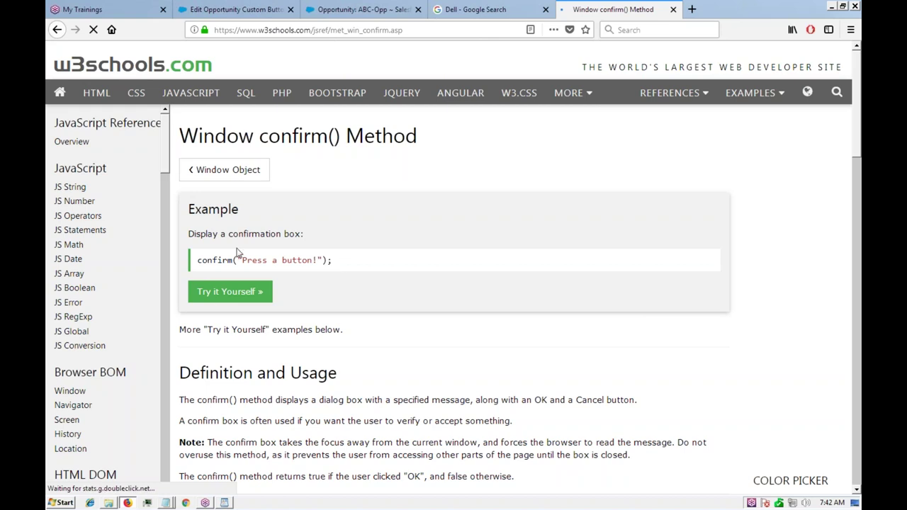
Change Javascript button1's confirm message to 'Are you sure you want to delete this record', check the syntax, and quick-save the button.
click(362, 9)
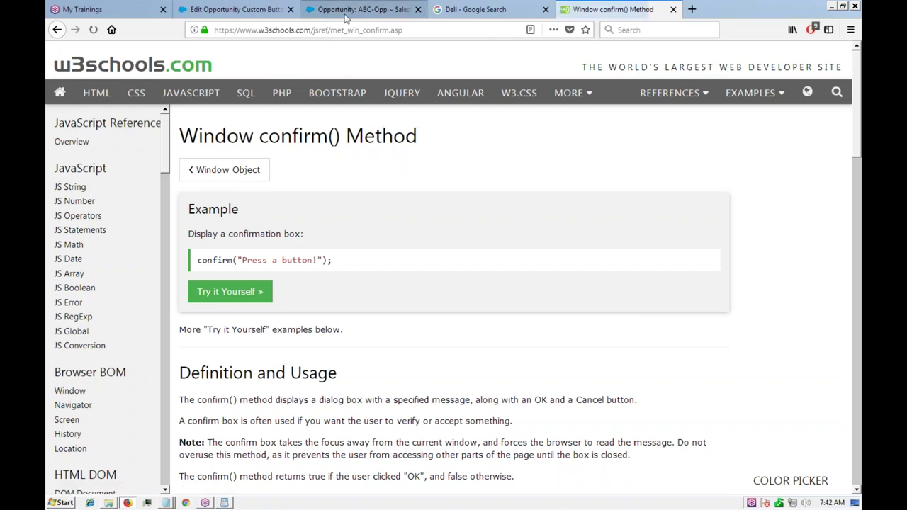
click(256, 8)
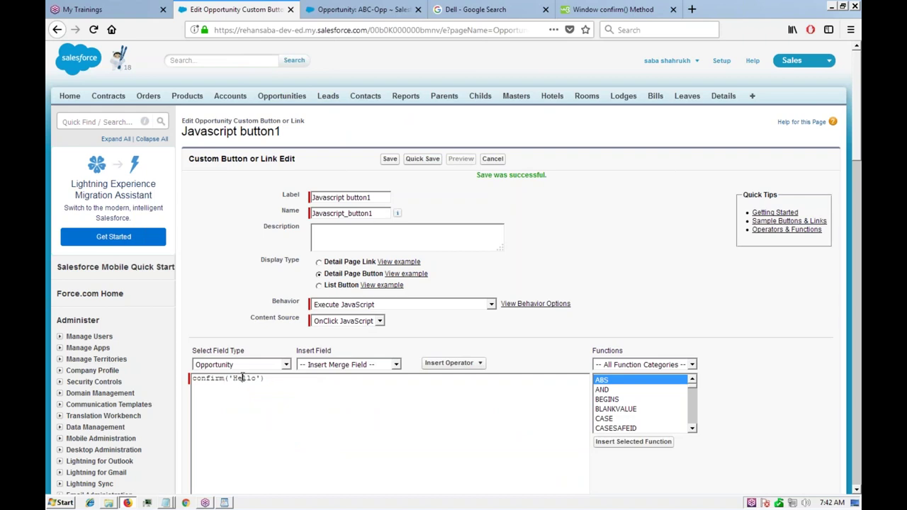
double_click(244, 379)
text(Are ou)
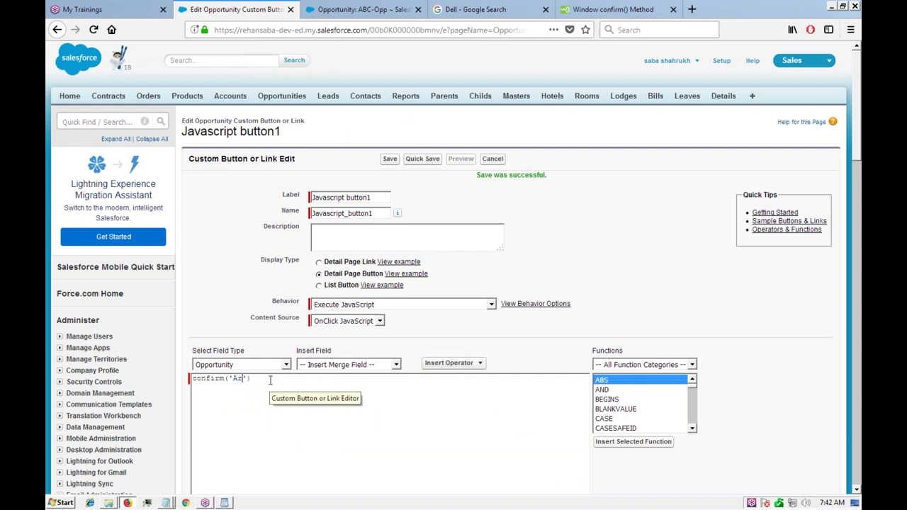
text(you sure you want to delete this record)
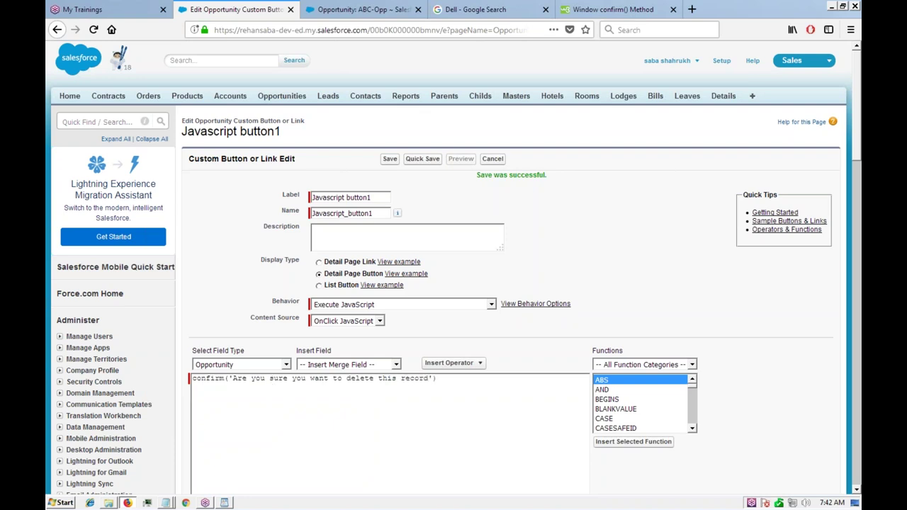
scroll(270, 380, down, 4)
click(215, 341)
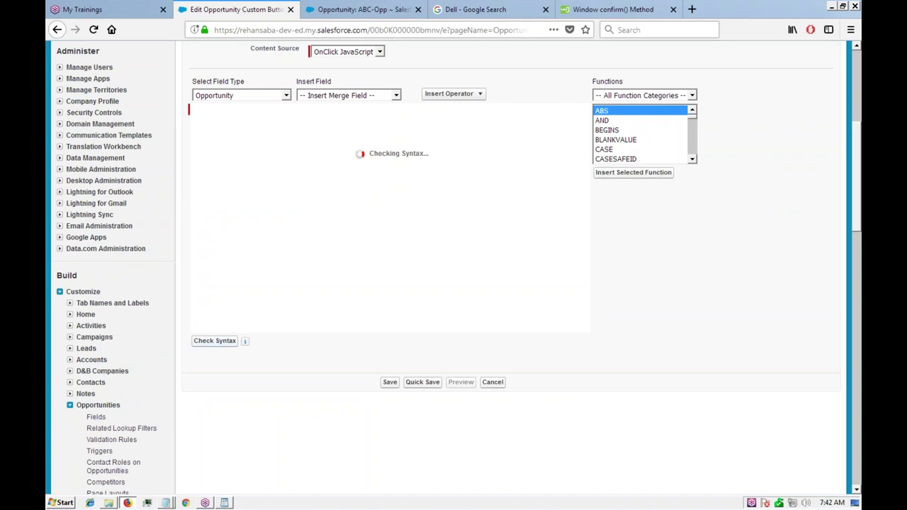
click(421, 391)
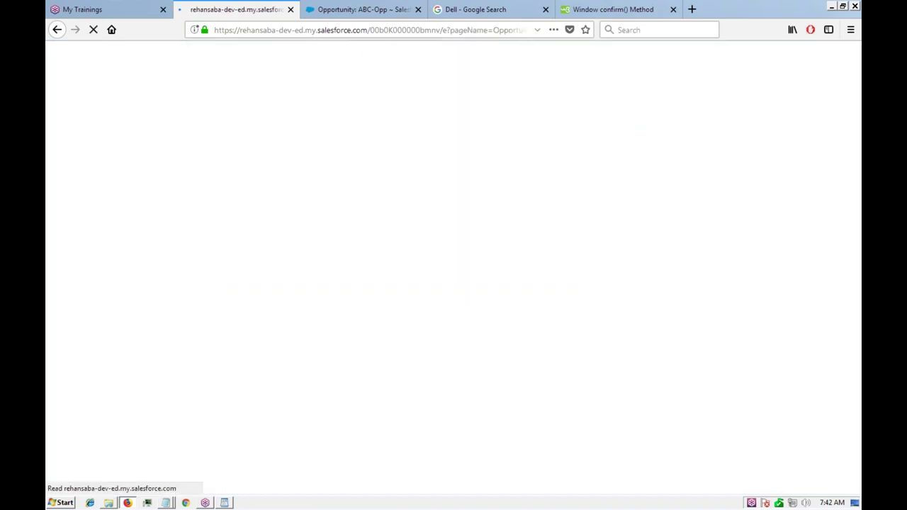
Test Javascript button1 on the ABC-Opp opportunity with its confirm code.
click(358, 14)
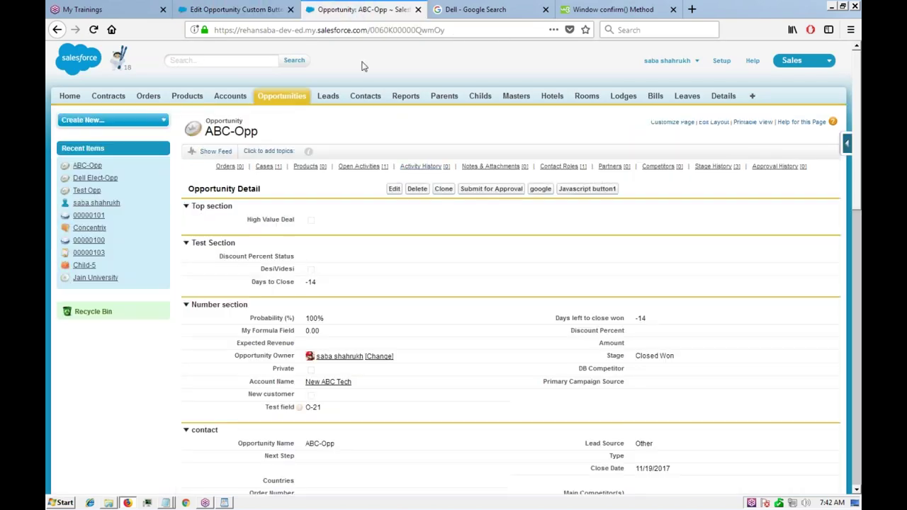
mouse_move(411, 165)
click(589, 191)
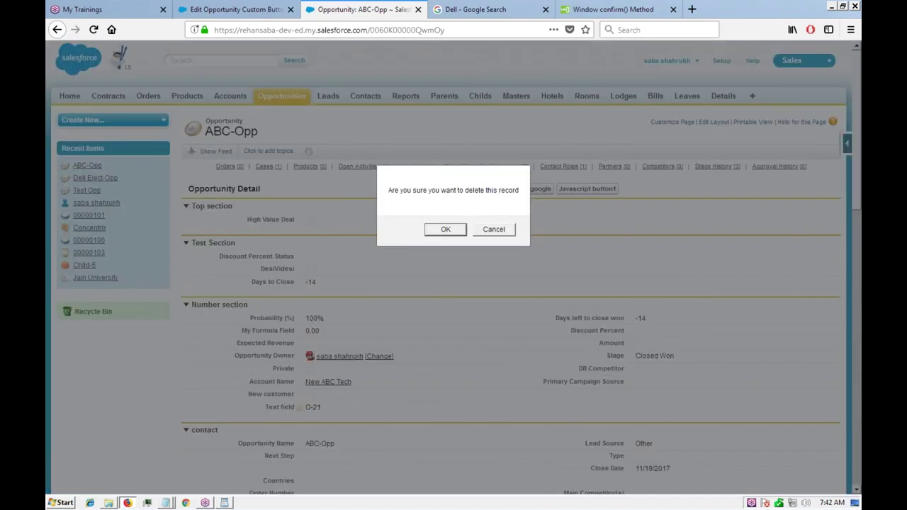
Dismiss the record deletion prompt with OK, and run the W3Schools Window confirm() example, accepting its confirm box.
click(448, 231)
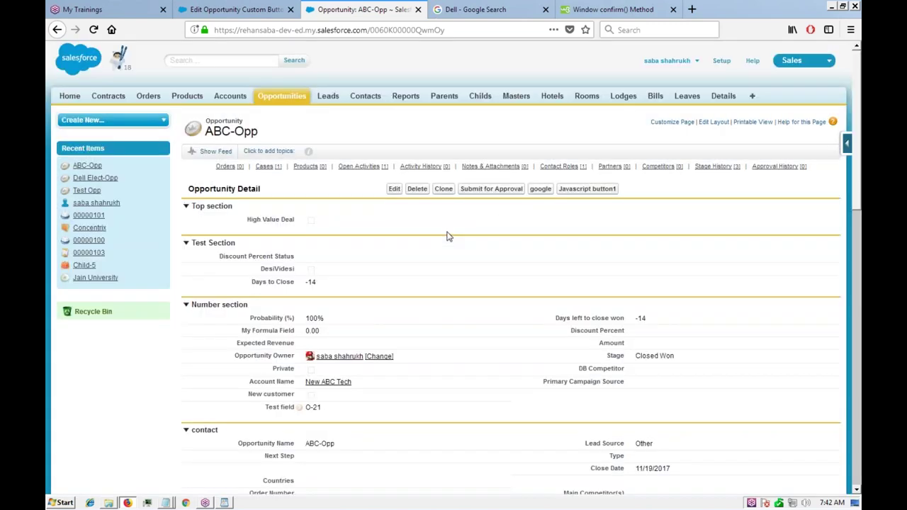
click(621, 9)
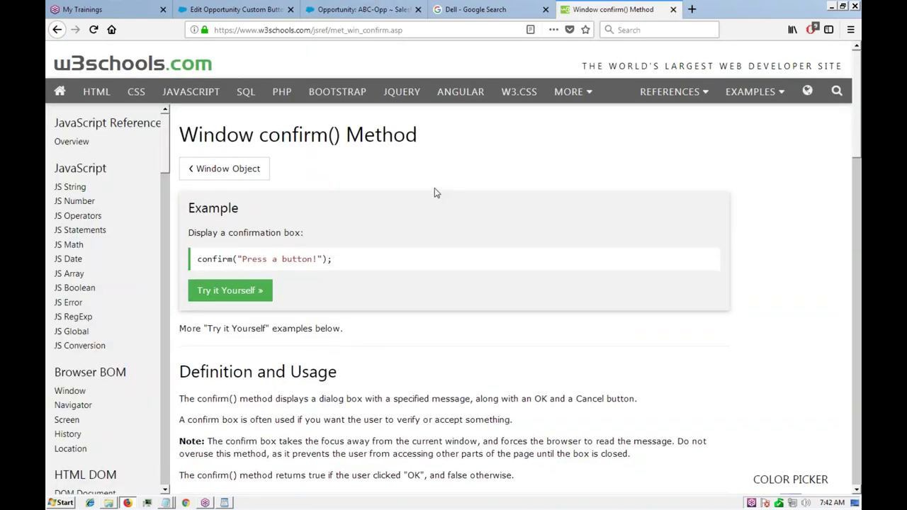
scroll(435, 188, down, 2)
scroll(304, 246, down, 2)
scroll(265, 229, up, 2)
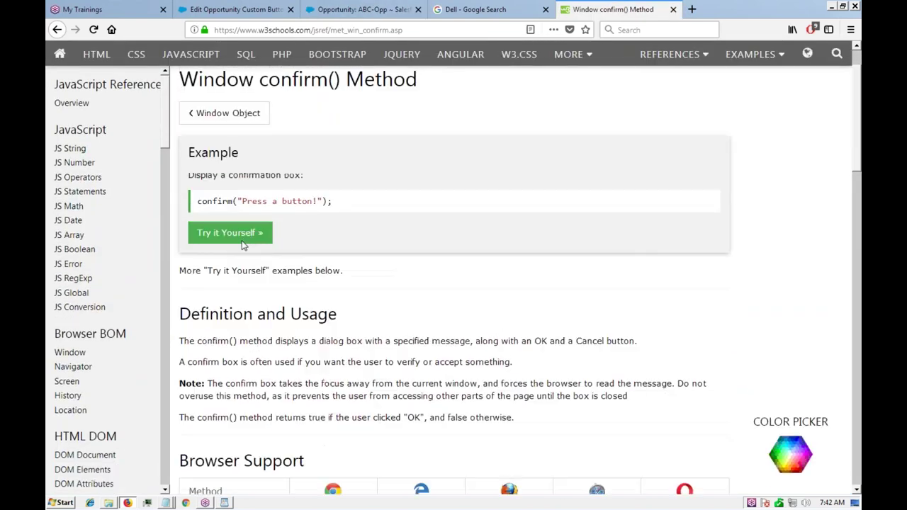
click(225, 238)
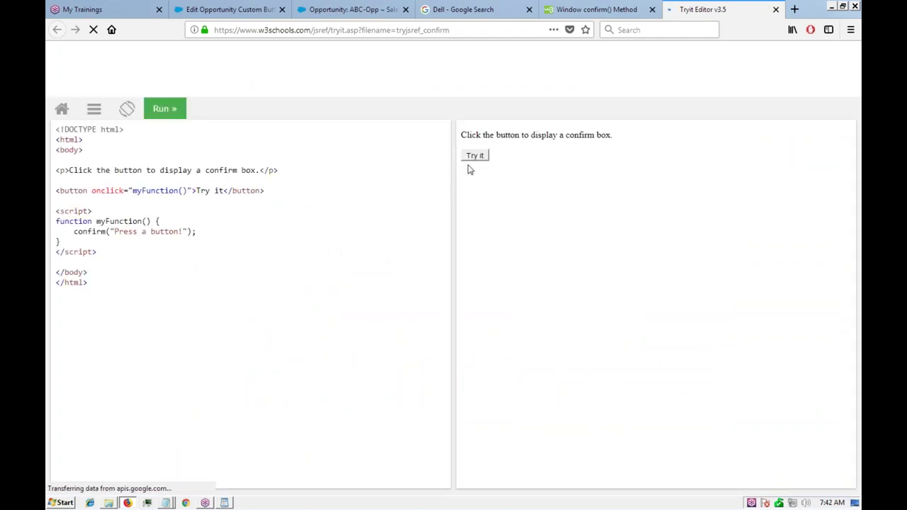
click(474, 158)
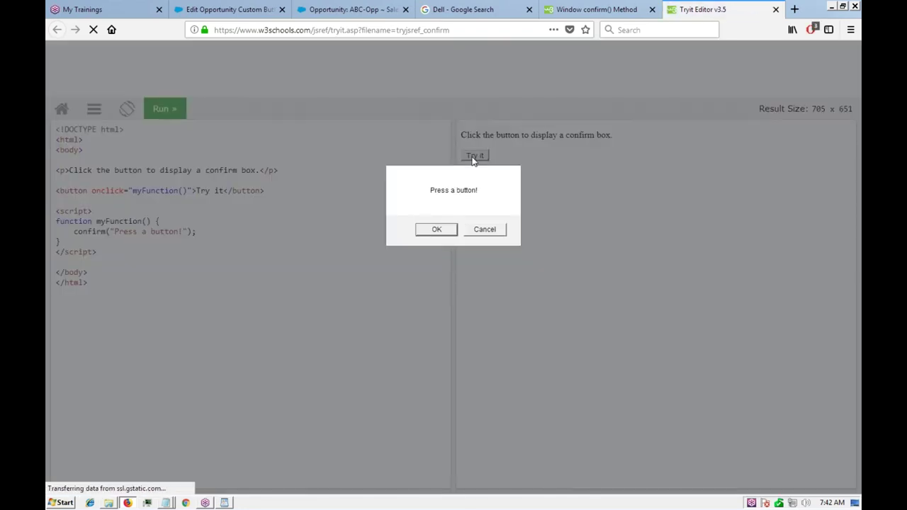
click(439, 233)
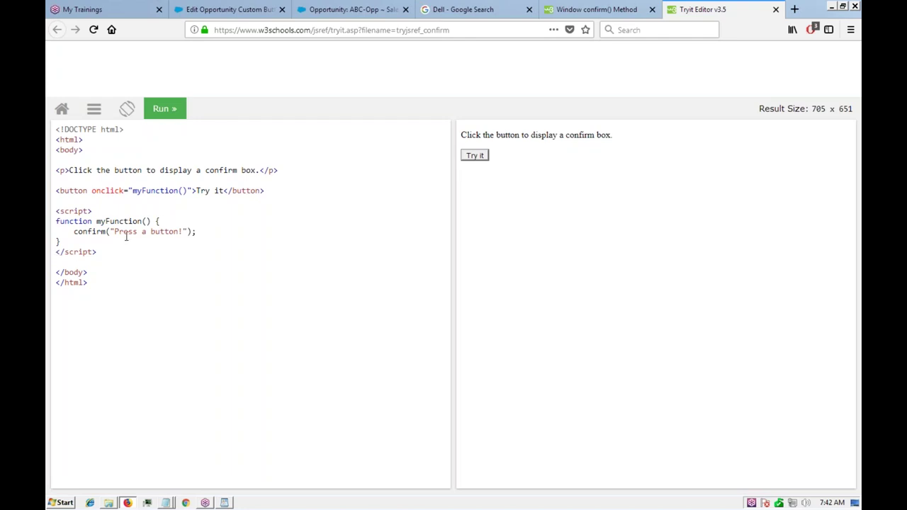
Examine the definition, usage, syntax and parameters of the confirm() method on the W3Schools reference page.
click(600, 9)
scroll(269, 288, down, 2)
scroll(287, 287, down, 10)
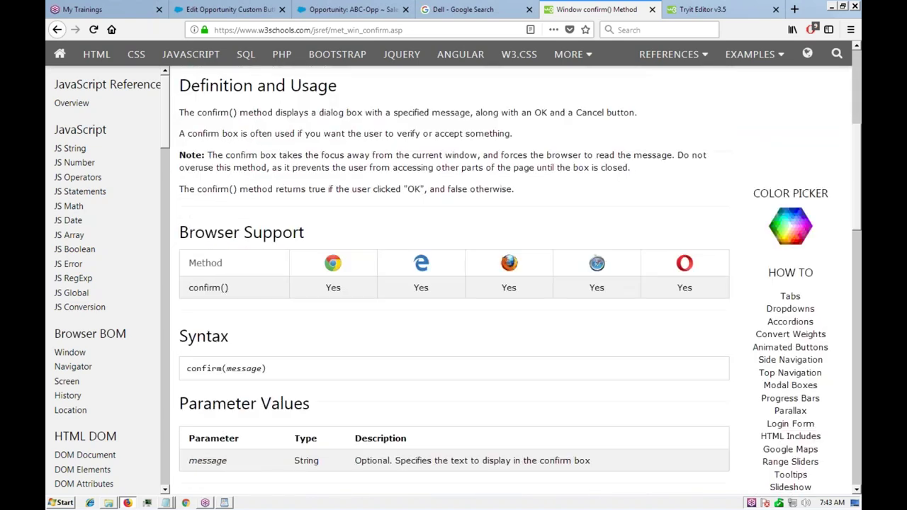
scroll(198, 173, up, 14)
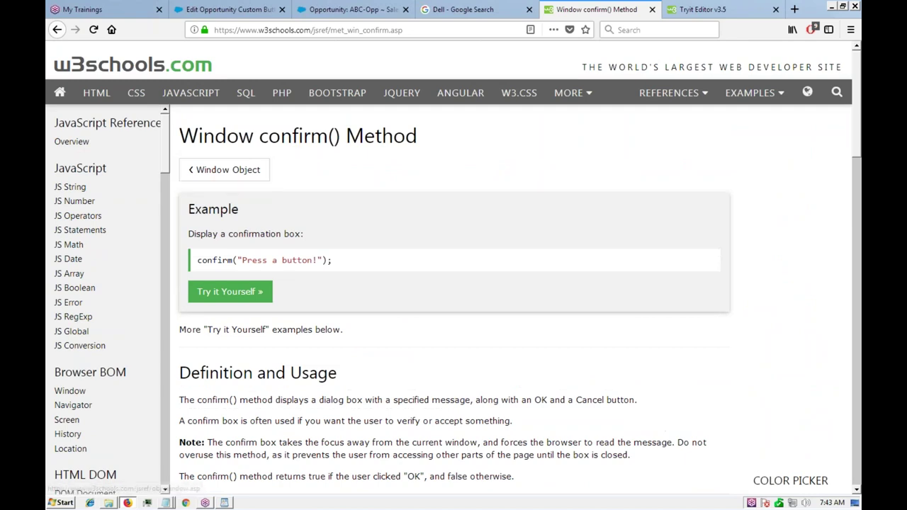
Open the JavaScript Confirm Box example from the "confirm javascript" search results and run it, accepting the confirm box.
click(461, 9)
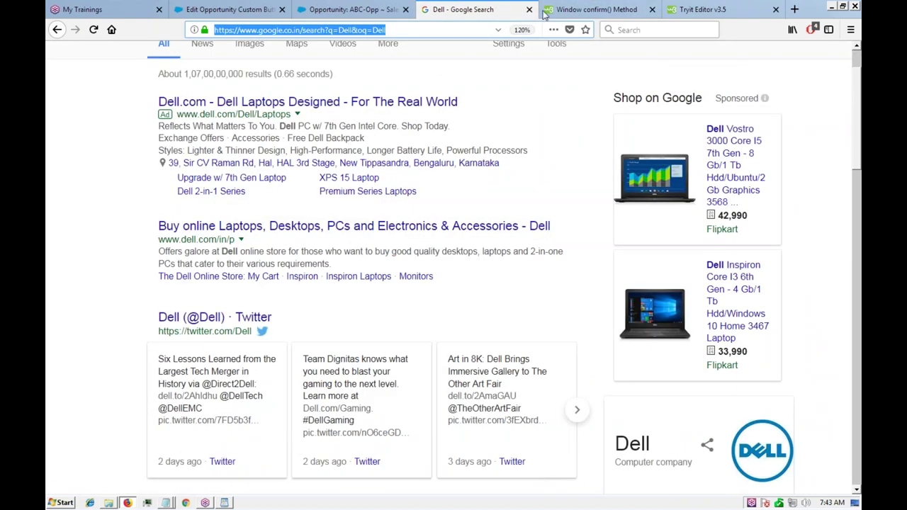
click(580, 10)
click(57, 29)
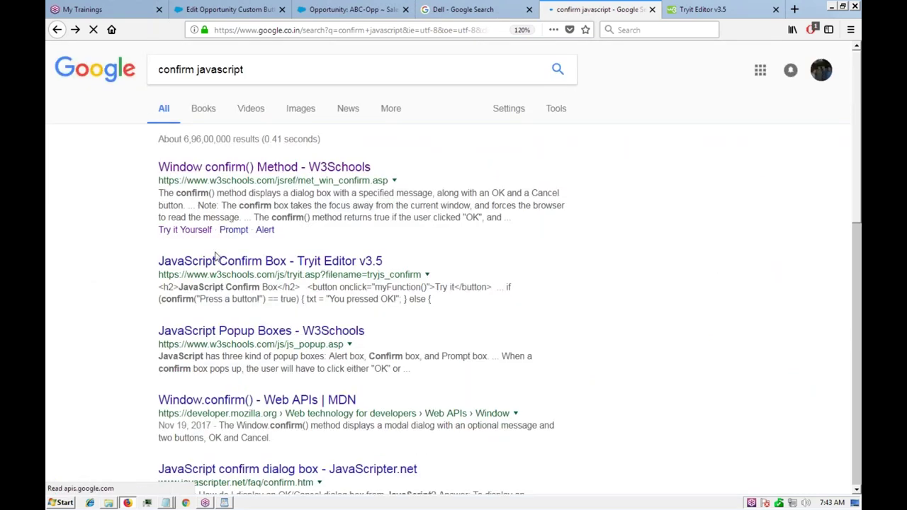
click(245, 262)
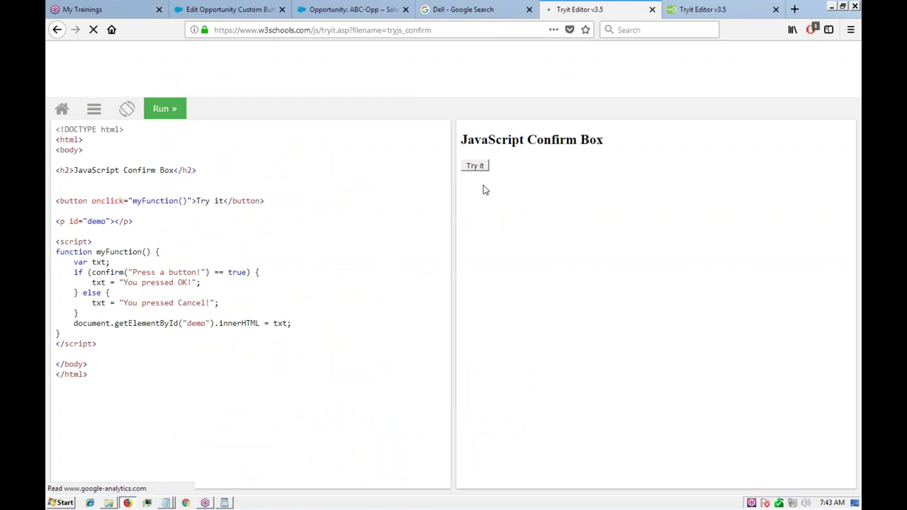
click(481, 167)
click(436, 230)
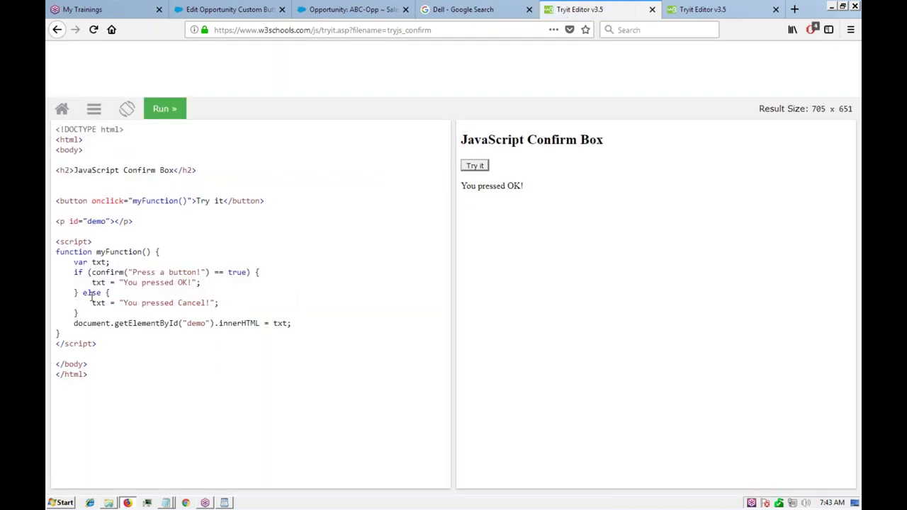
Test Javascript button1 on the ABC-Opp opportunity and cancel its delete confirmation.
click(464, 10)
click(388, 9)
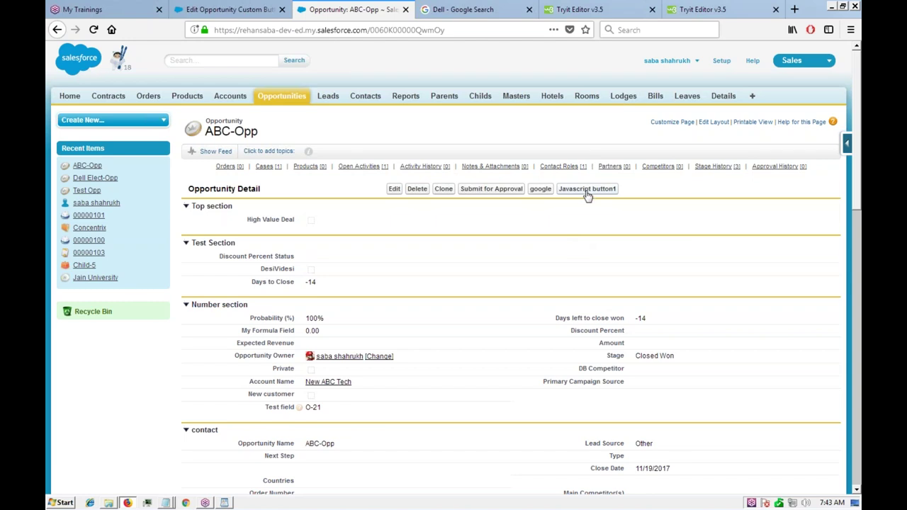
click(587, 190)
click(494, 230)
Review the settings and OnClick JavaScript code of the Javascript button1 custom button.
click(245, 10)
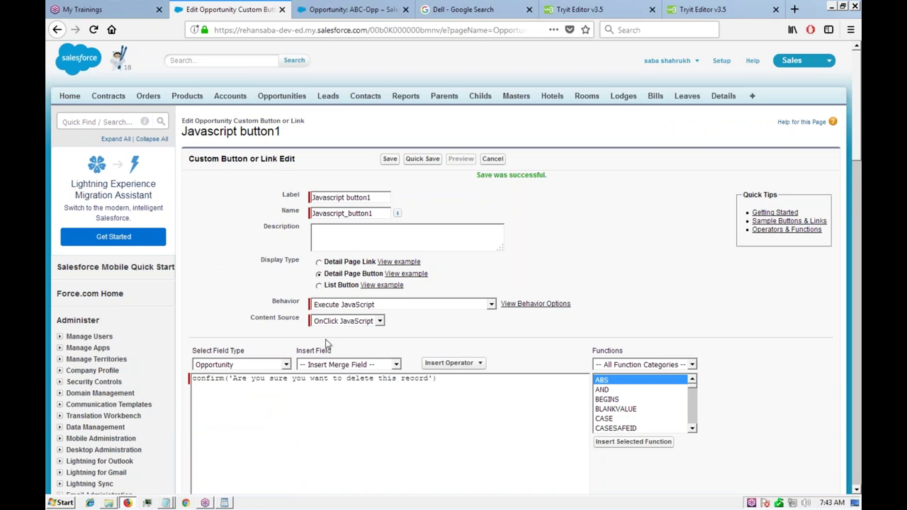
scroll(257, 282, down, 3)
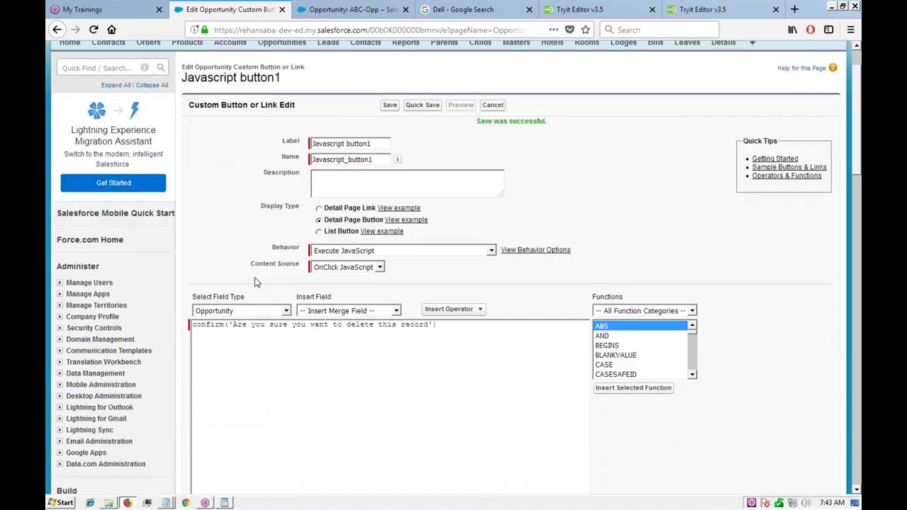
scroll(257, 238, up, 3)
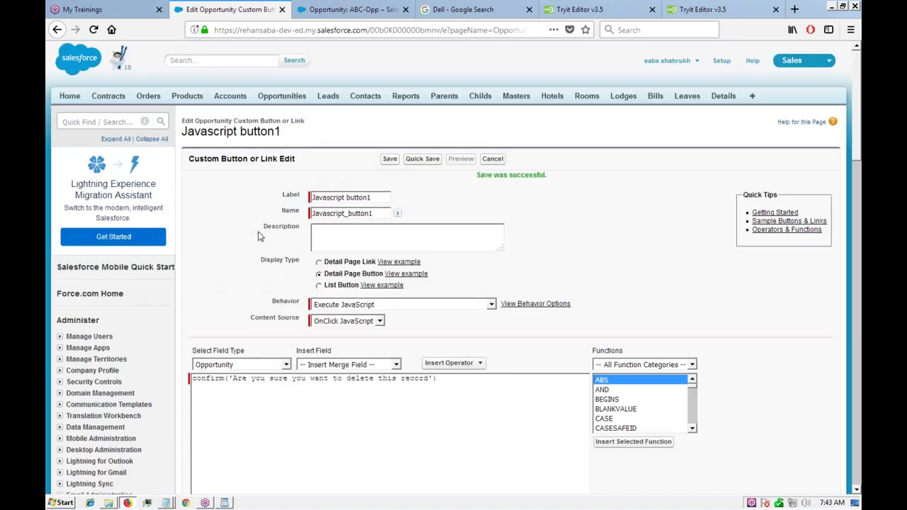
scroll(258, 236, down, 2)
scroll(260, 236, up, 2)
scroll(246, 273, down, 3)
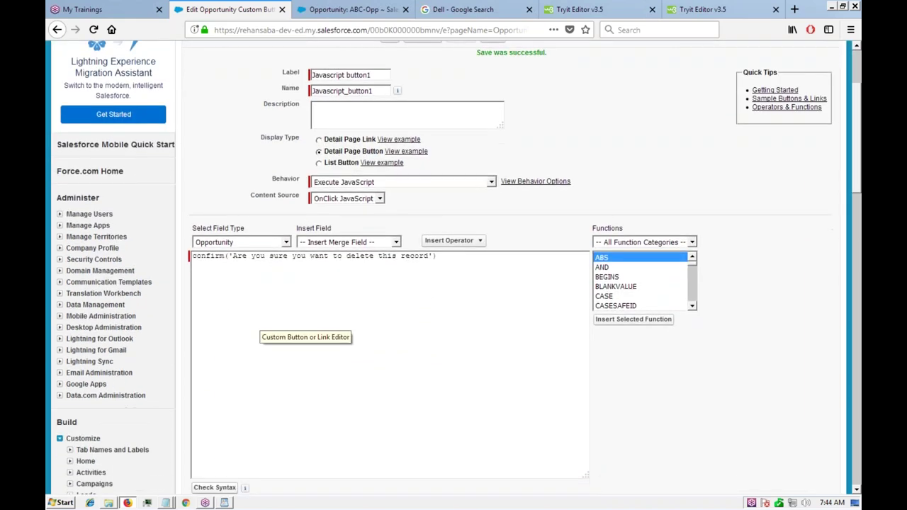
scroll(317, 354, down, 3)
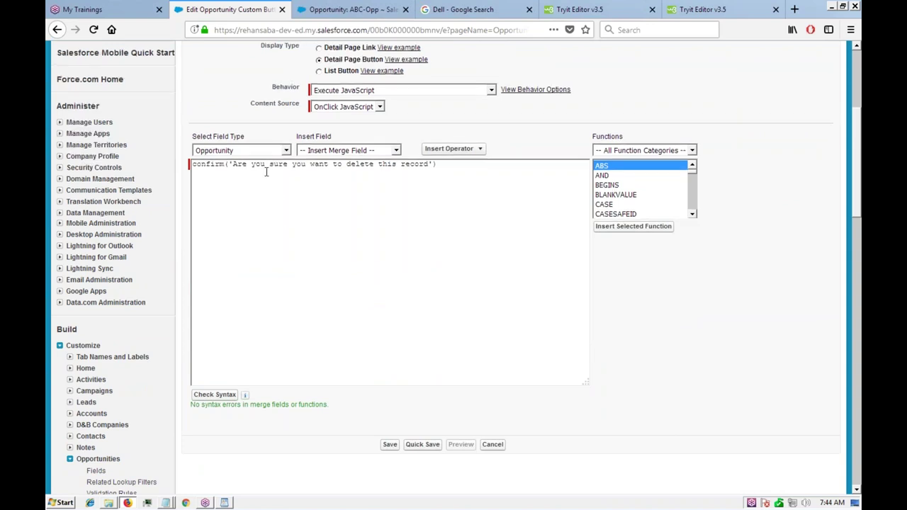
Concatenate the Opportunity Name merge field to the confirm message with +, adding a space before the message's closing quote.
scroll(269, 212, up, 3)
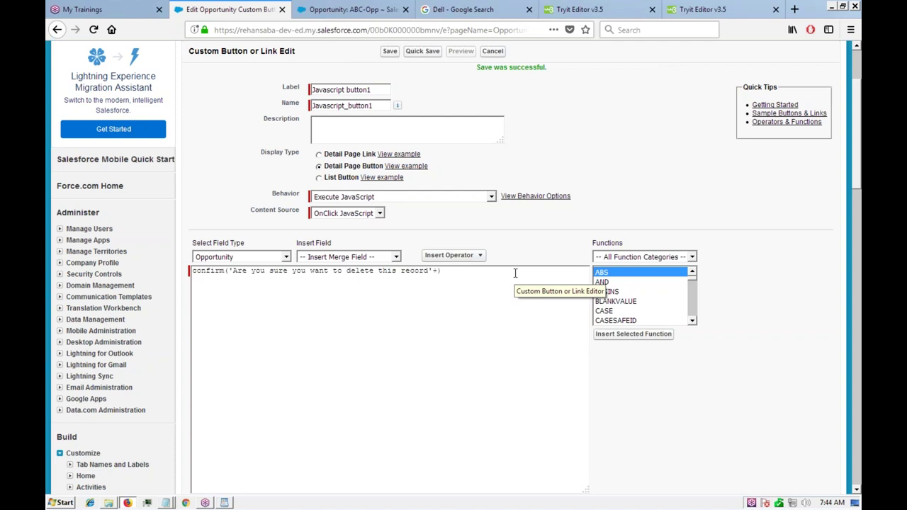
click(361, 258)
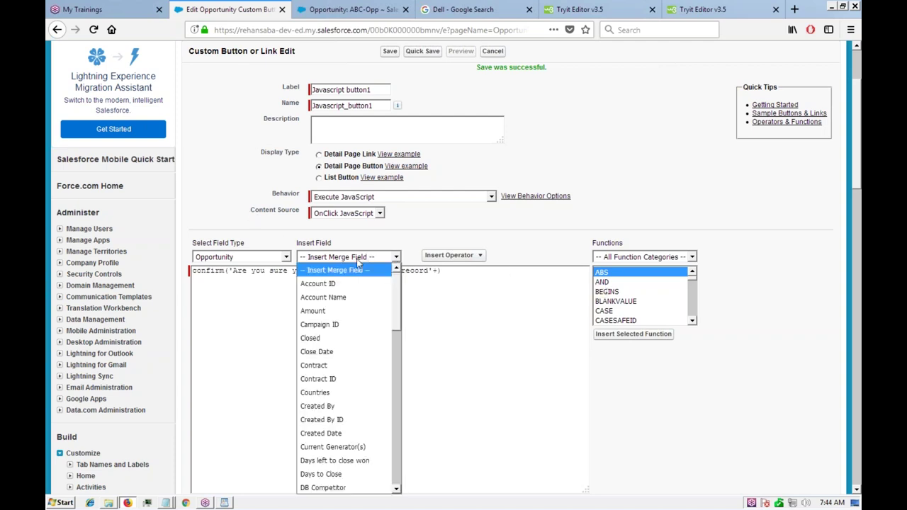
key(Up)
key(Up)
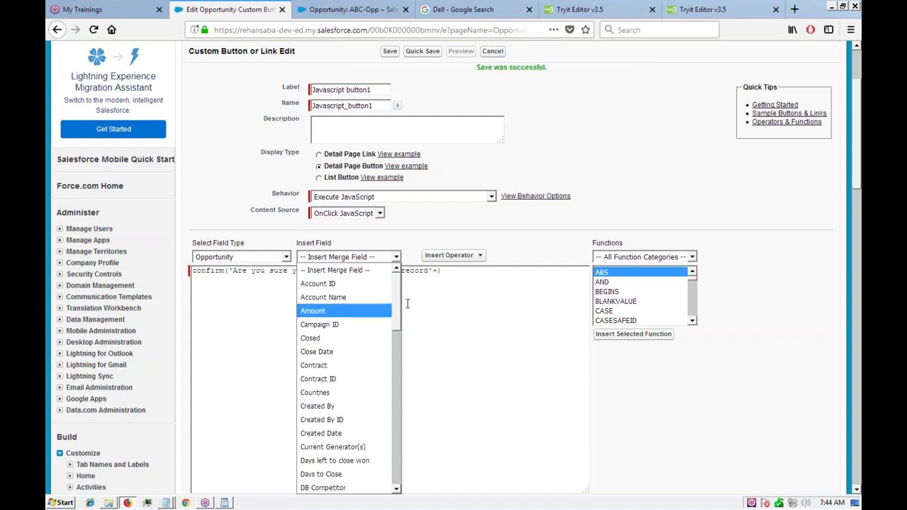
scroll(400, 312, down, 2)
drag(398, 331, 398, 425)
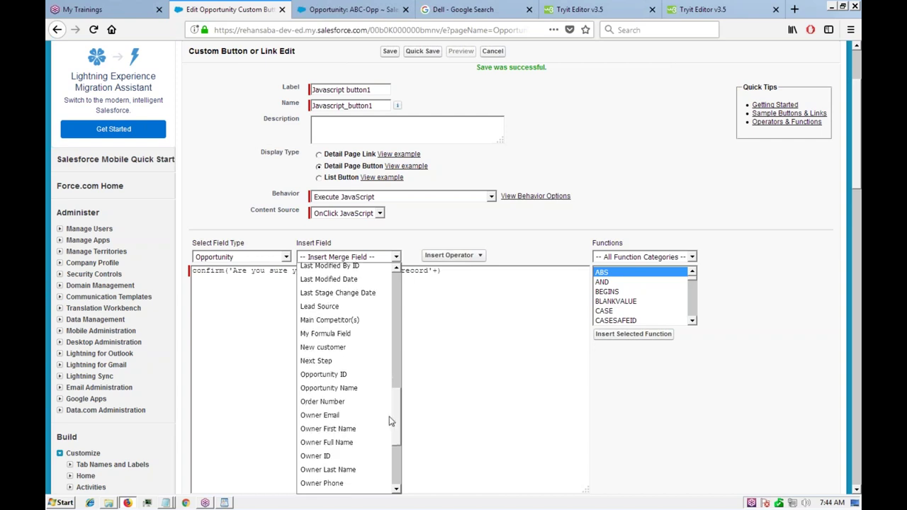
click(352, 390)
click(430, 270)
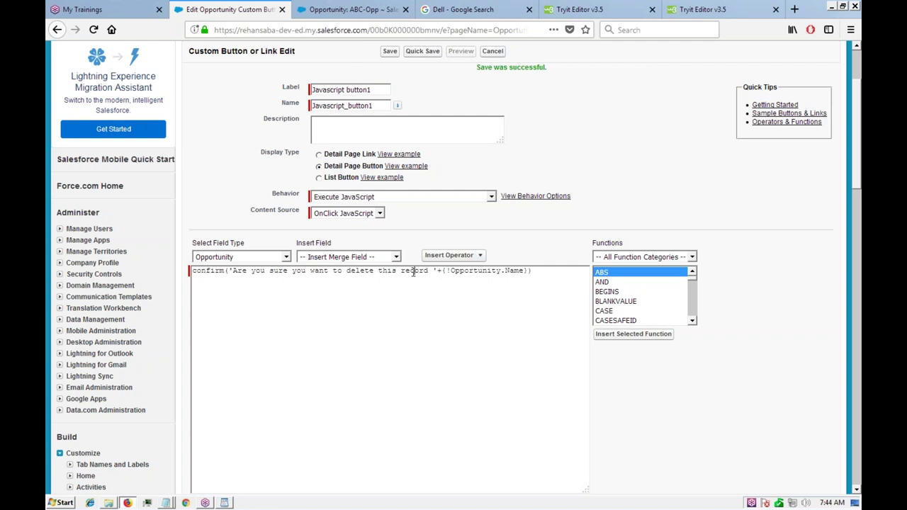
Remove "this record" from the confirm message so it reads 'Are you sure you want to delete ', and quick save the button.
double_click(413, 272)
key(BackSpace)
key(BackSpace)
key(BackSpace)
key(BackSpace)
key(BackSpace)
key(BackSpace)
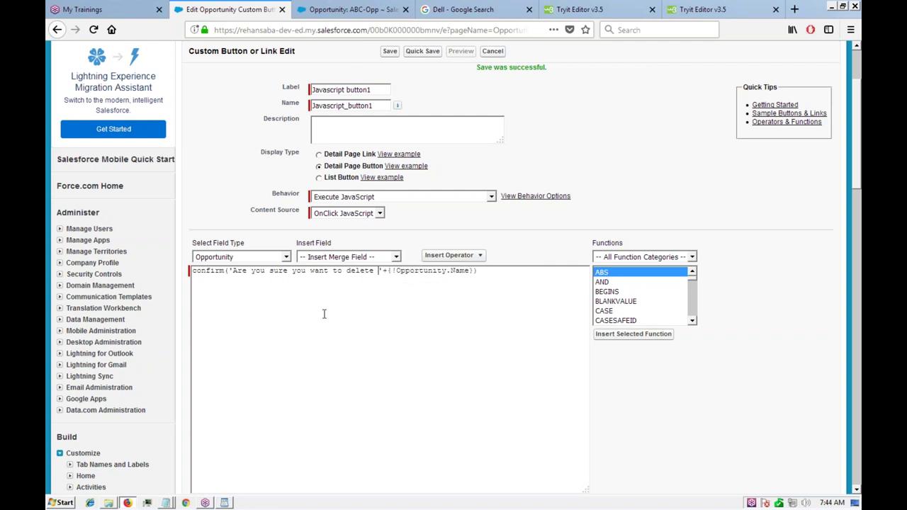
scroll(243, 217, up, 3)
click(429, 160)
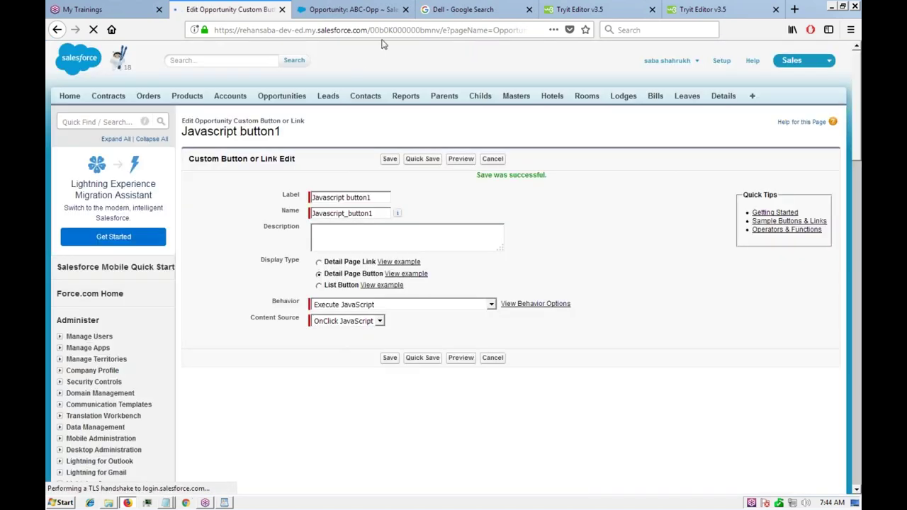
Reload the ABC-Opp opportunity record and return to the custom button's edit page.
key(ctrl+Tab)
key(F5)
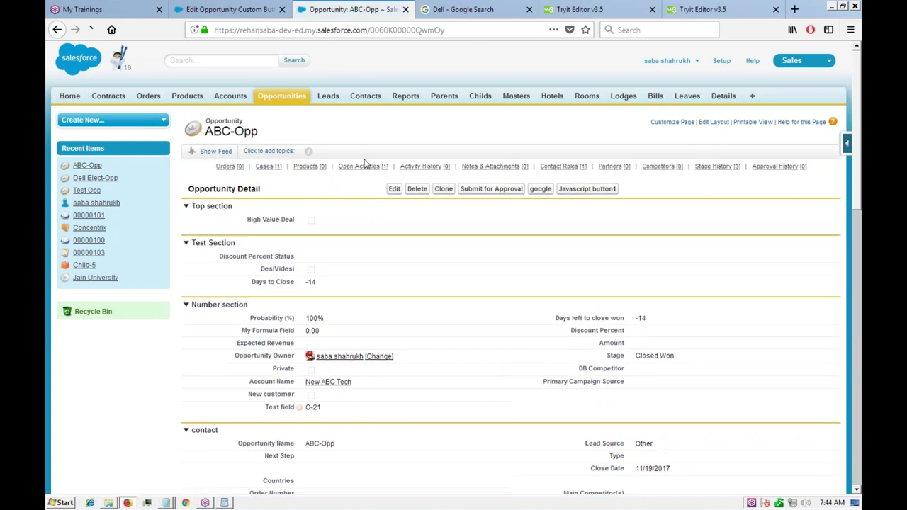
key(ctrl+shift+Tab)
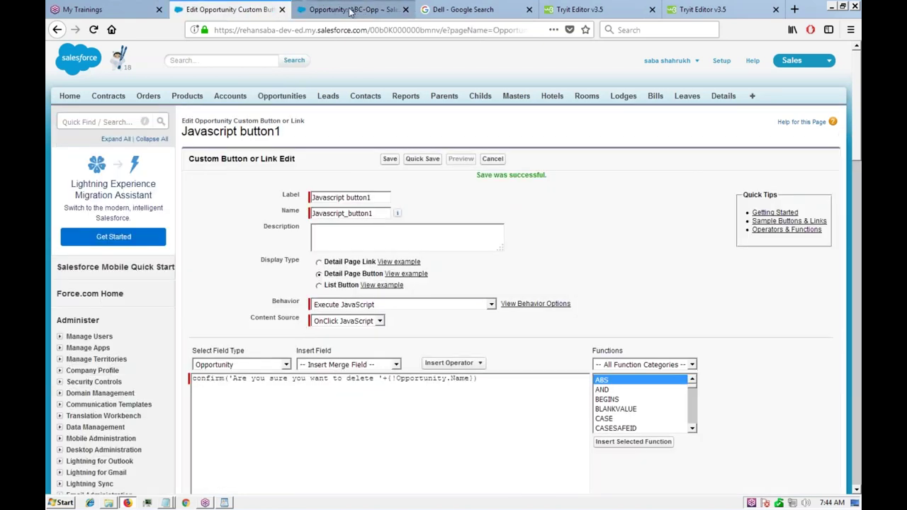
Look through the available Opportunity merge fields for the button code and close the list without inserting one.
click(387, 367)
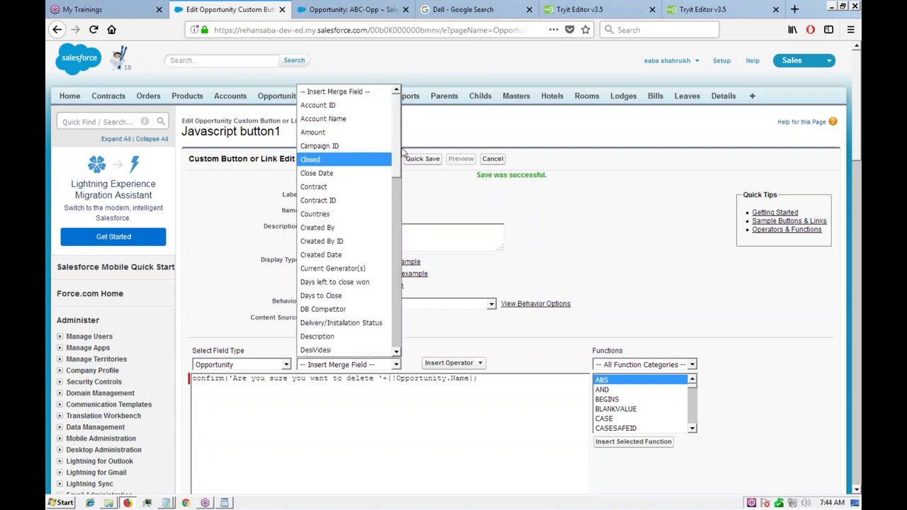
scroll(354, 184, down, 5)
scroll(359, 187, up, 3)
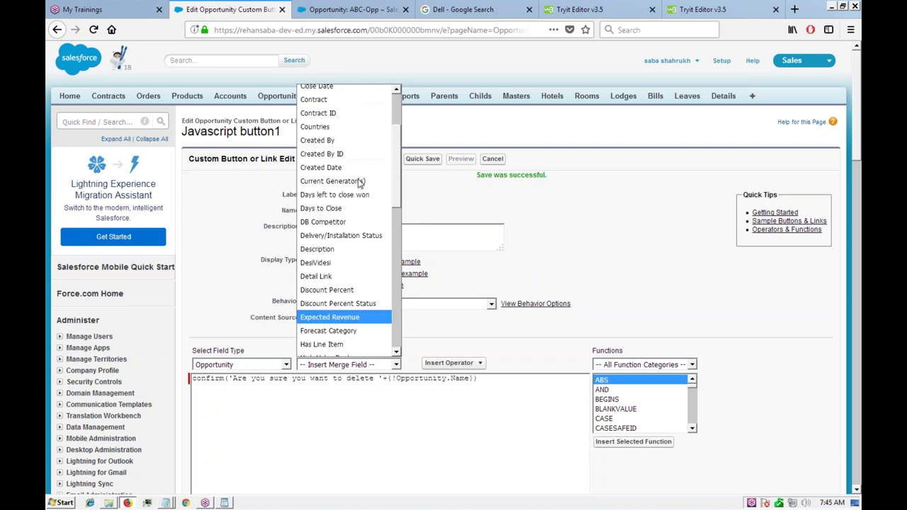
click(269, 269)
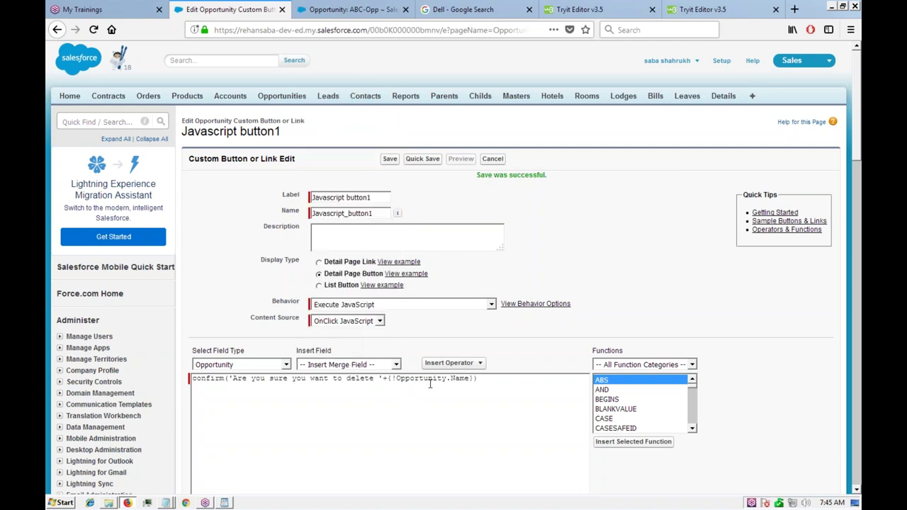
Test the updated Javascript button1 on the ABC-Opp opportunity and dismiss the resulting dialog.
click(352, 9)
click(589, 194)
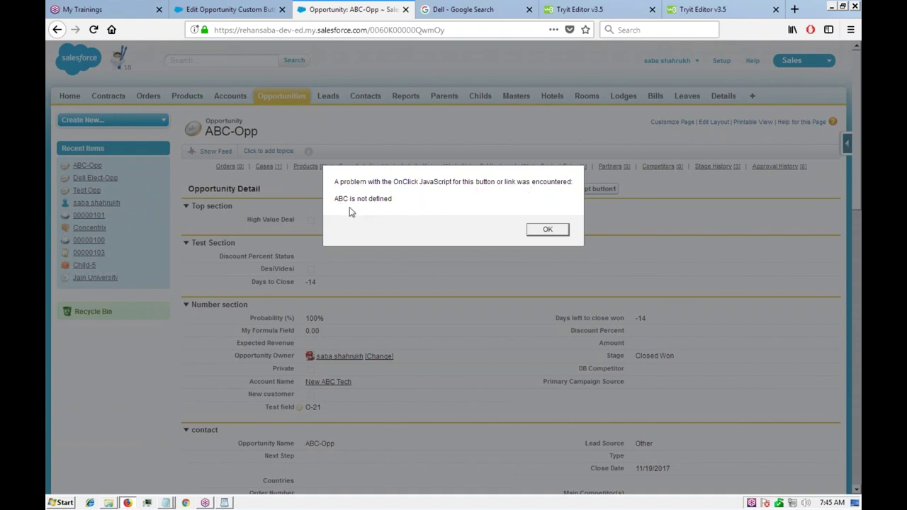
click(549, 230)
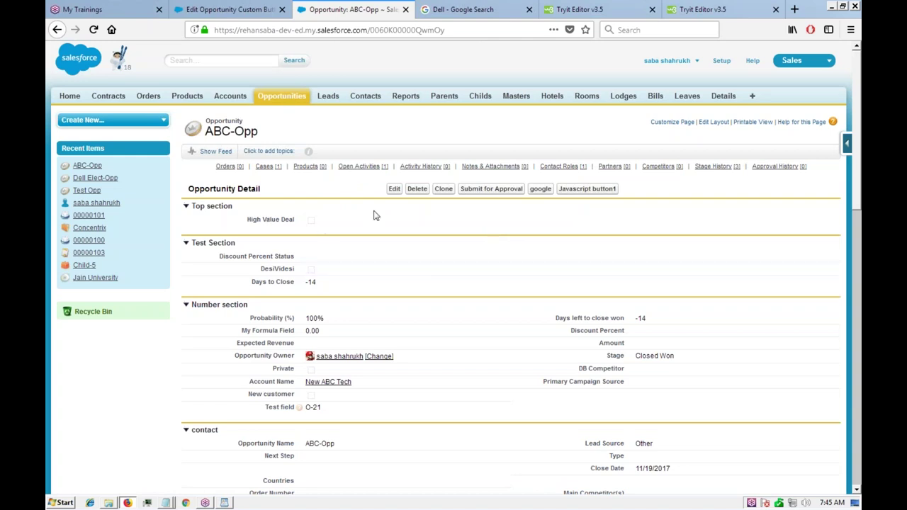
Return to the Javascript button1 code and check the Opportunity merge field list again without inserting a field.
click(246, 12)
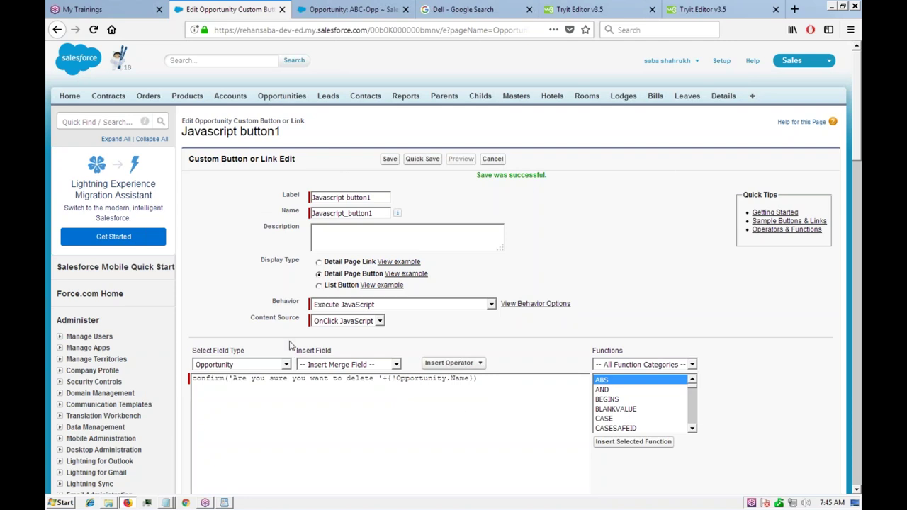
click(368, 368)
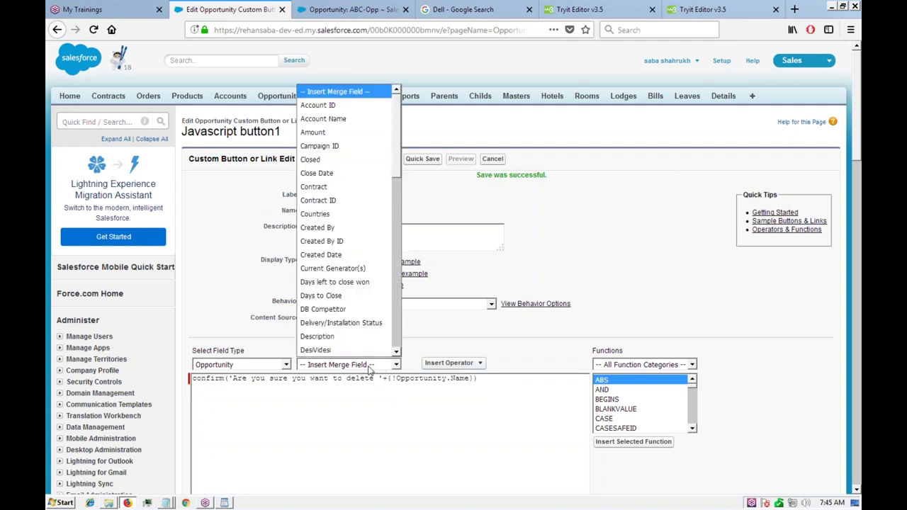
scroll(398, 179, down, 1)
scroll(398, 180, down, 2)
click(461, 397)
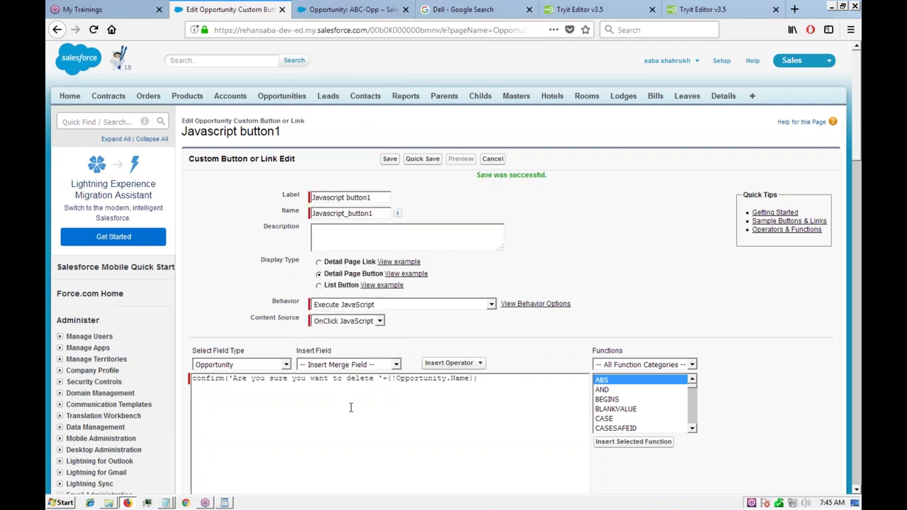
Review the Javascript button1 definition, including its display type, behavior, content source and confirm code.
scroll(307, 340, down, 5)
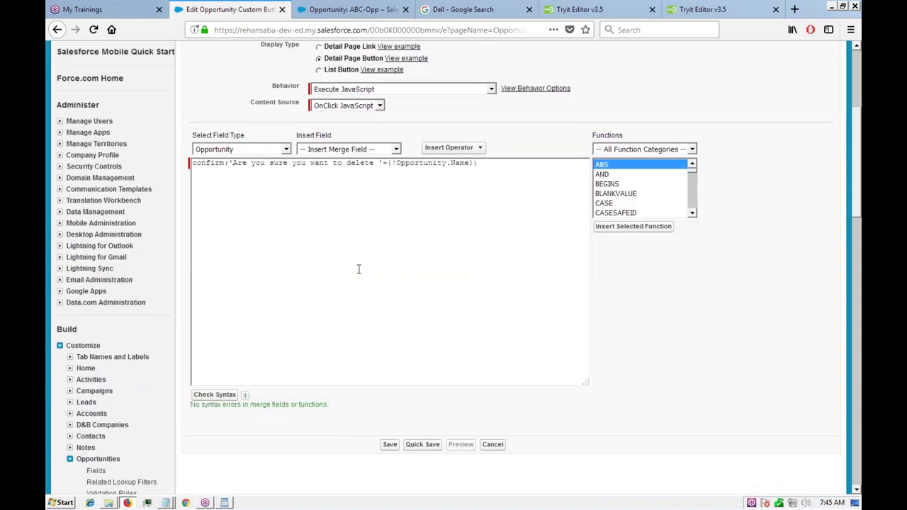
scroll(358, 269, up, 3)
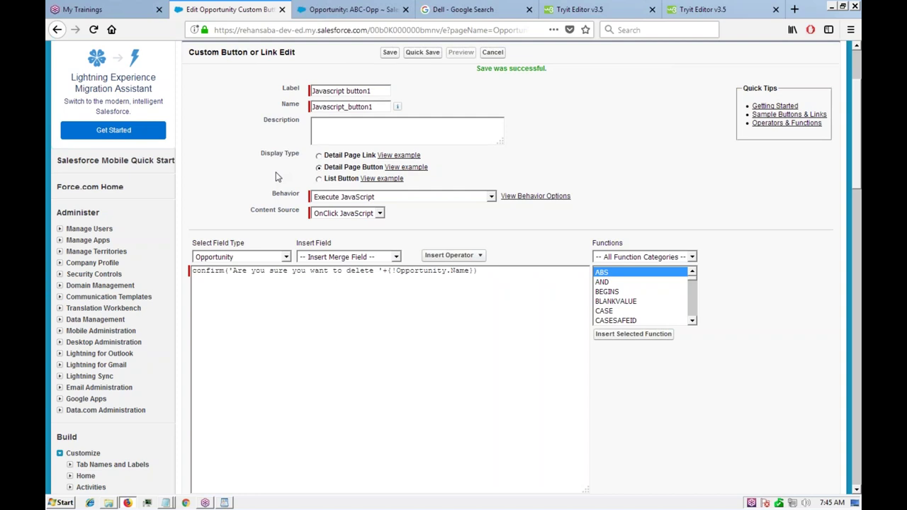
scroll(276, 176, up, 3)
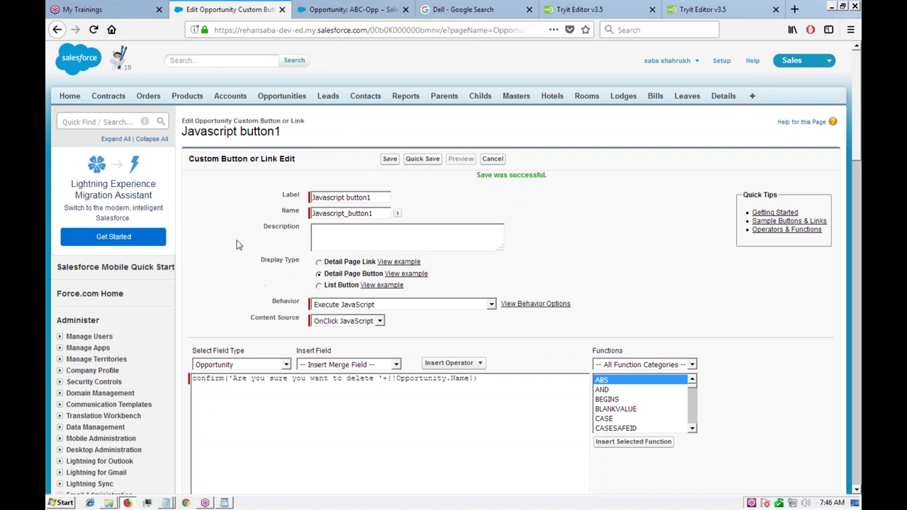
scroll(259, 245, down, 2)
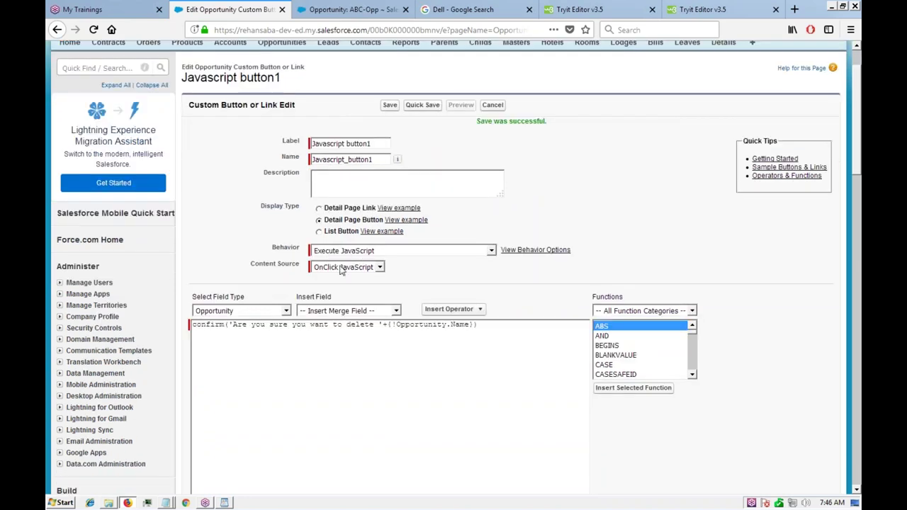
click(357, 271)
click(274, 271)
scroll(262, 184, up, 2)
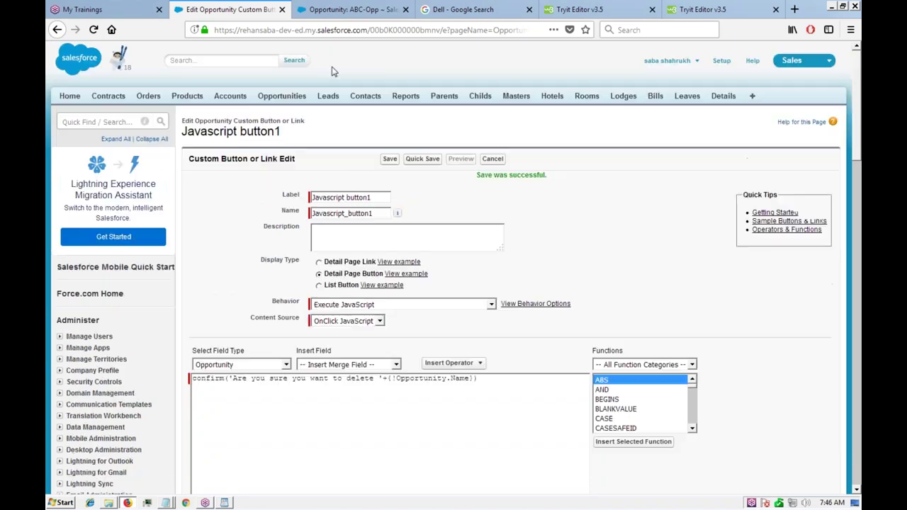
Open the ABC-Opp opportunity for editing and examine the layout of its standard edit page.
click(359, 13)
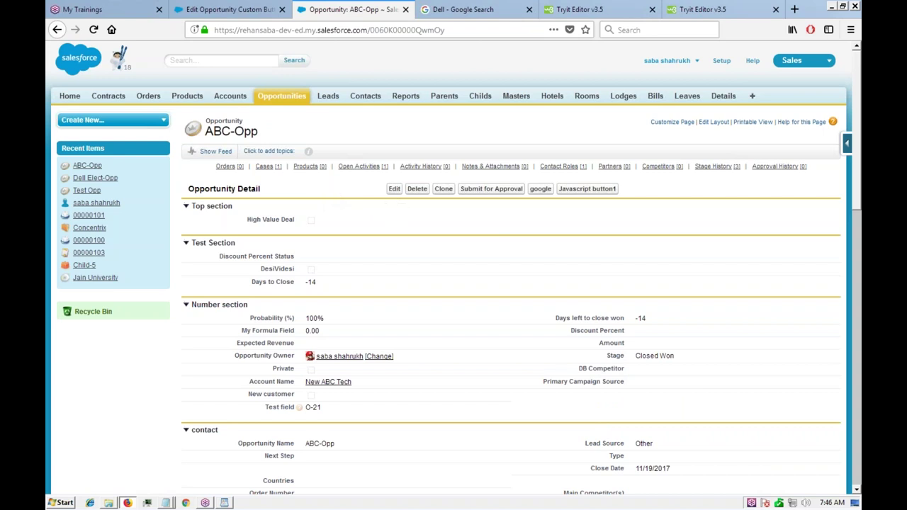
click(394, 190)
click(394, 189)
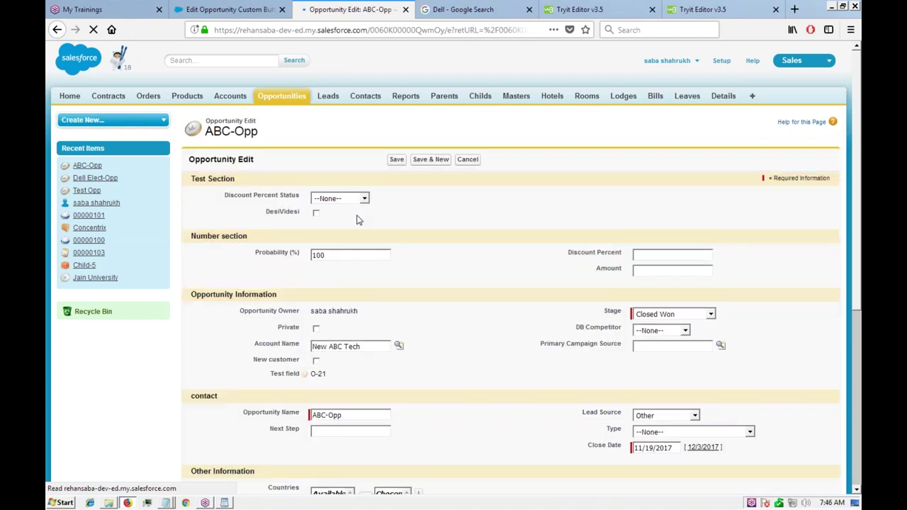
click(439, 214)
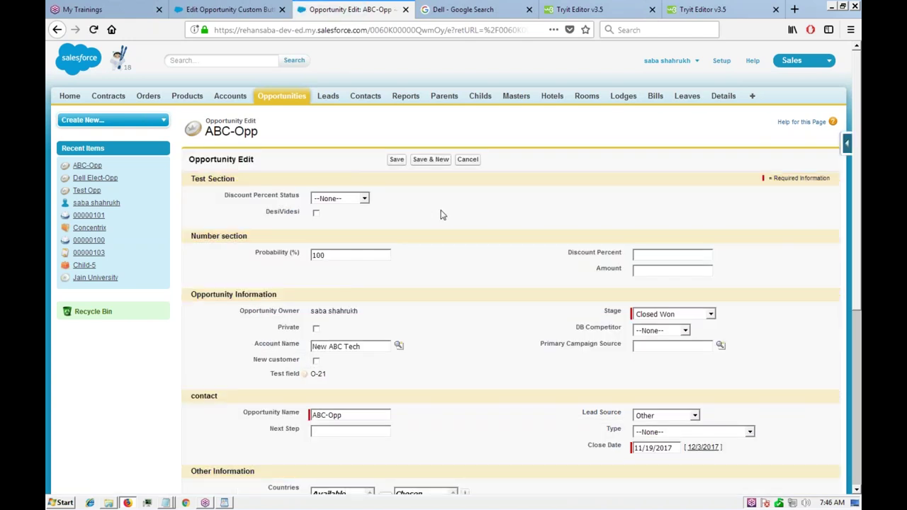
scroll(471, 227, down, 1)
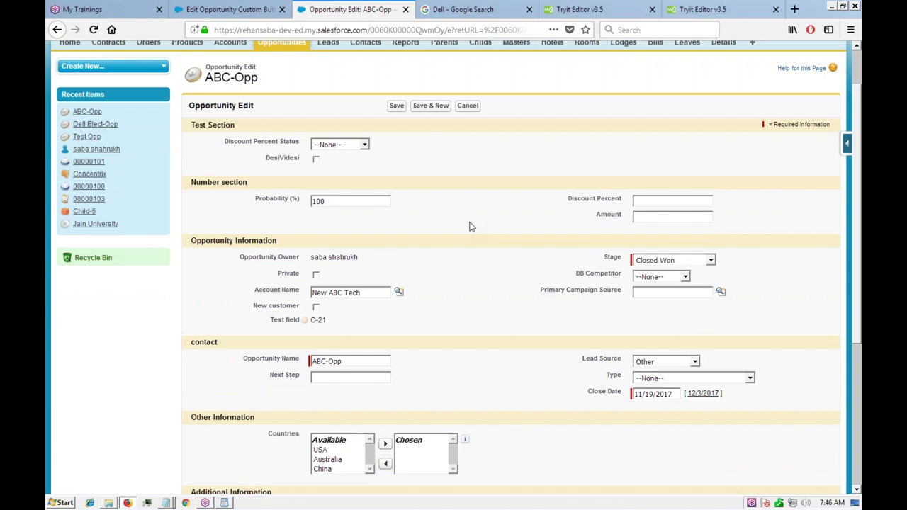
scroll(447, 219, down, 1)
scroll(425, 209, up, 2)
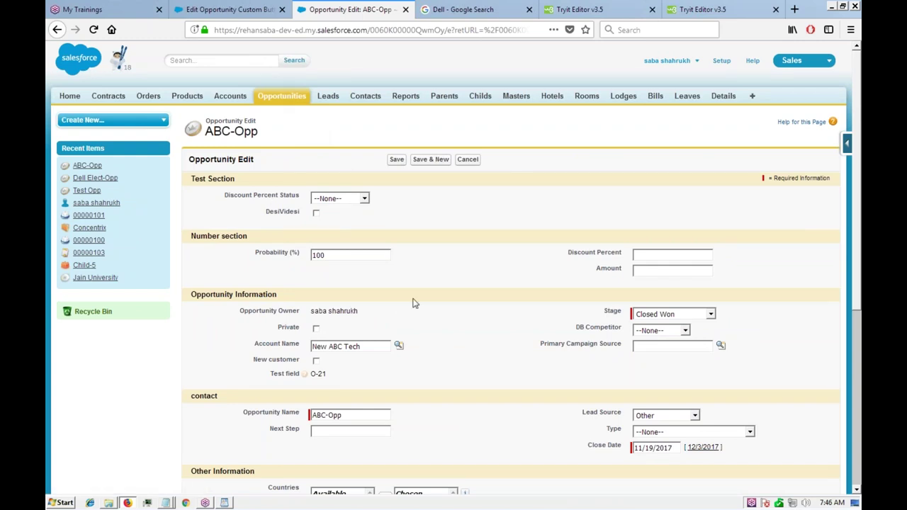
scroll(431, 268, down, 3)
scroll(437, 277, up, 3)
Go from the custom button's page to the Opportunity object's Buttons, Links, and Actions list in Setup.
click(243, 10)
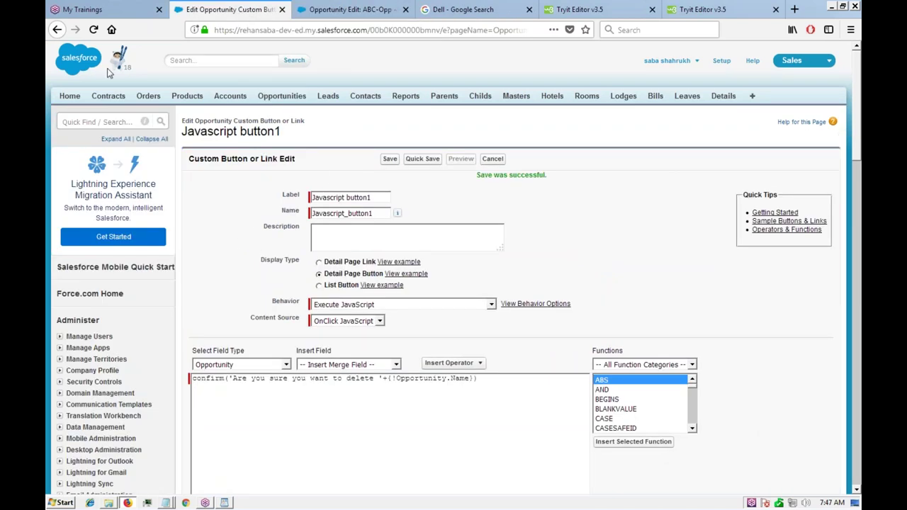
click(59, 30)
click(721, 60)
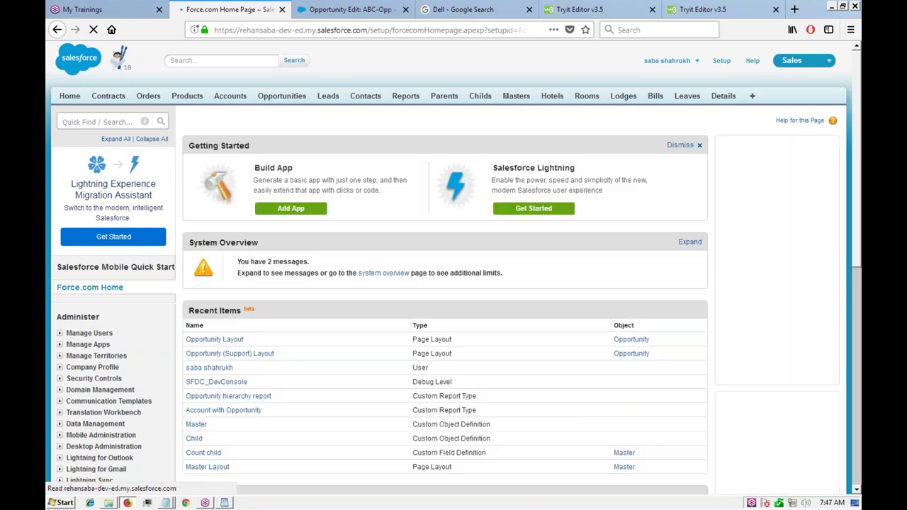
scroll(153, 252, down, 5)
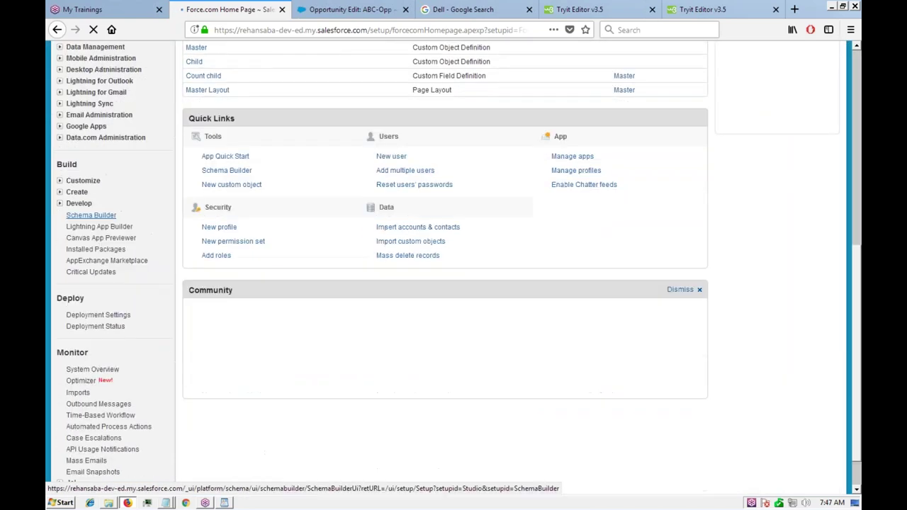
click(60, 181)
scroll(137, 239, down, 1)
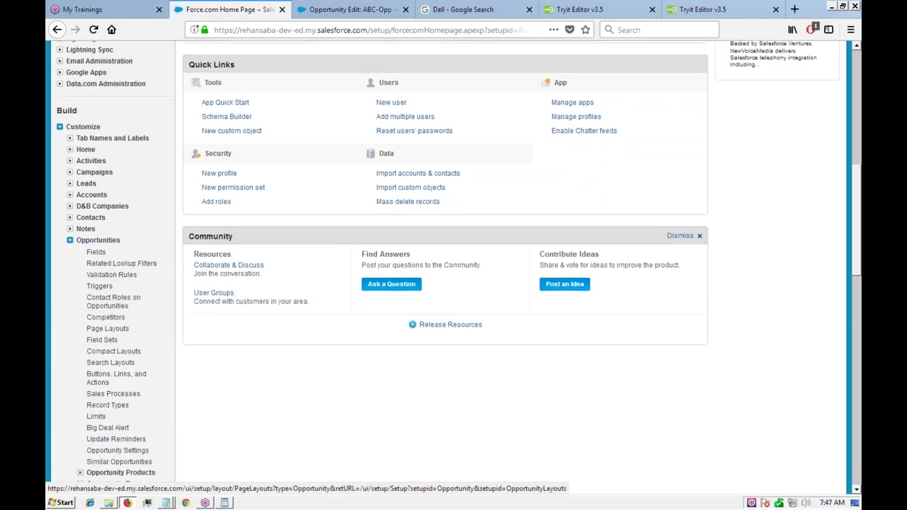
click(99, 381)
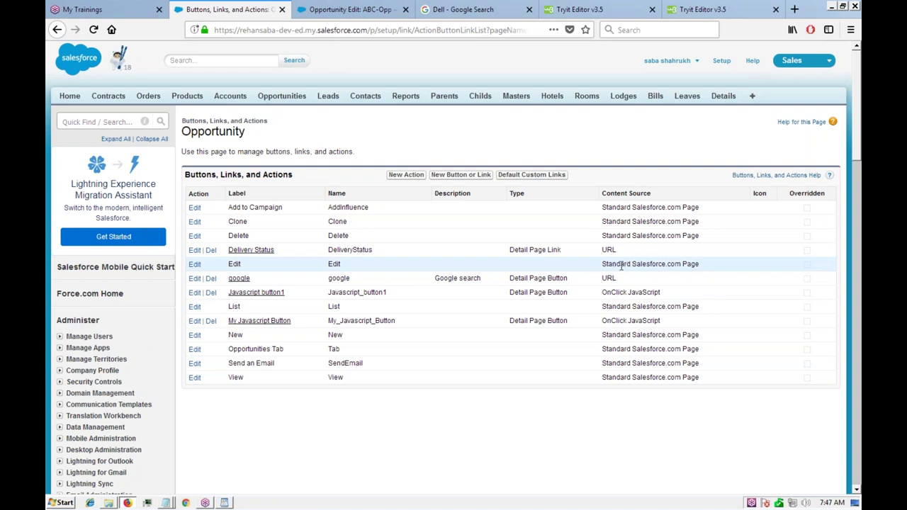
Inspect the Visualforce Page override choices for the Opportunity's standard Edit button and cancel without saving.
click(194, 266)
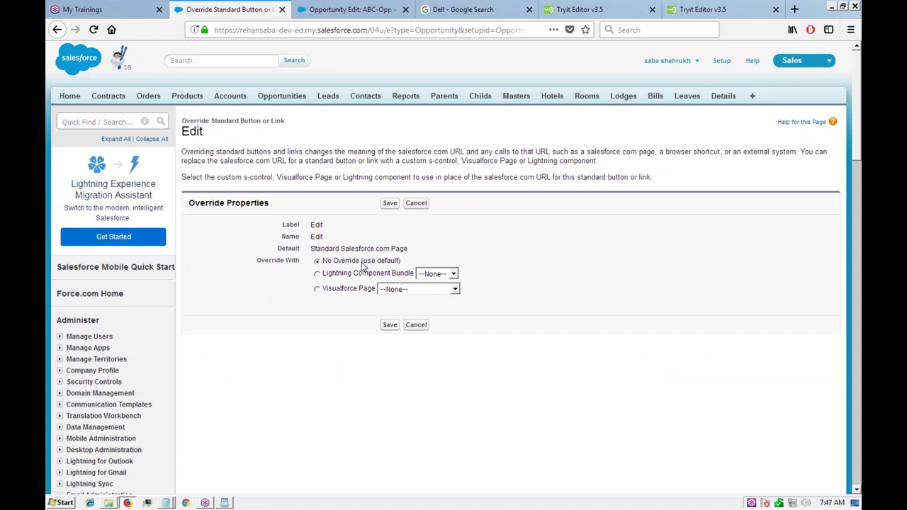
click(317, 289)
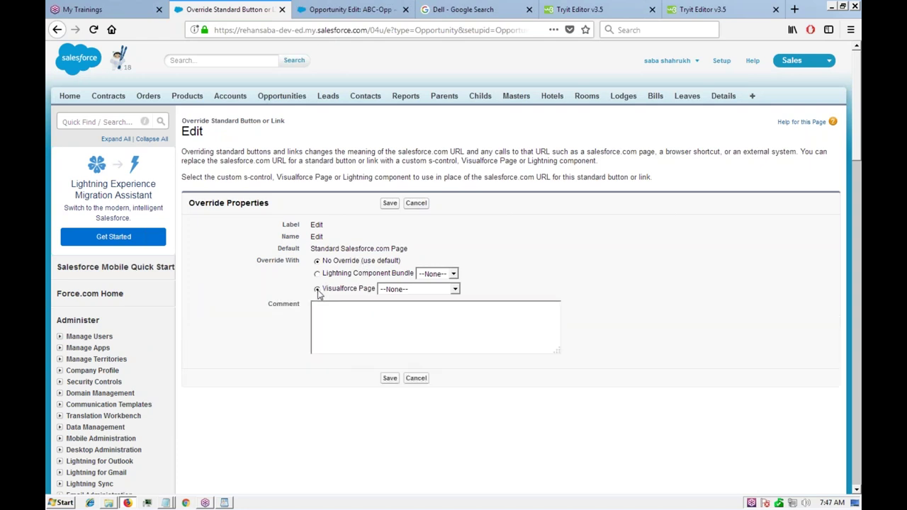
click(436, 290)
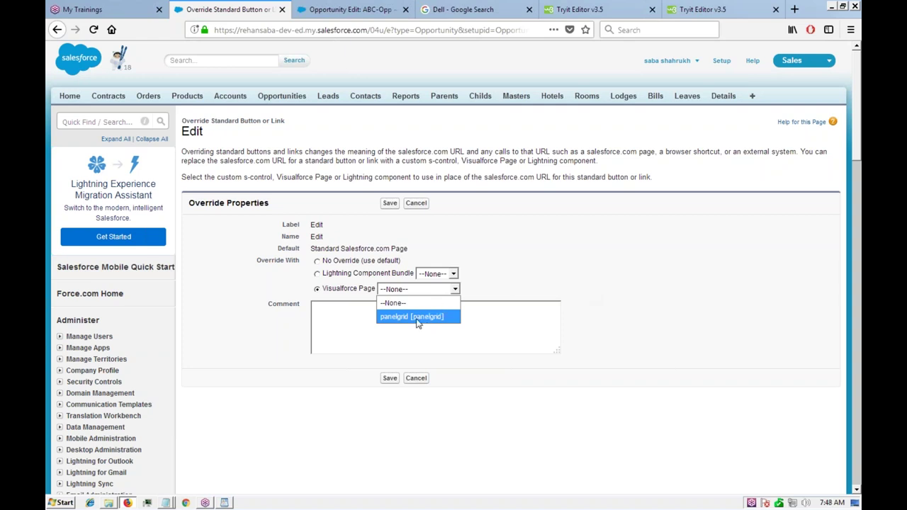
click(536, 267)
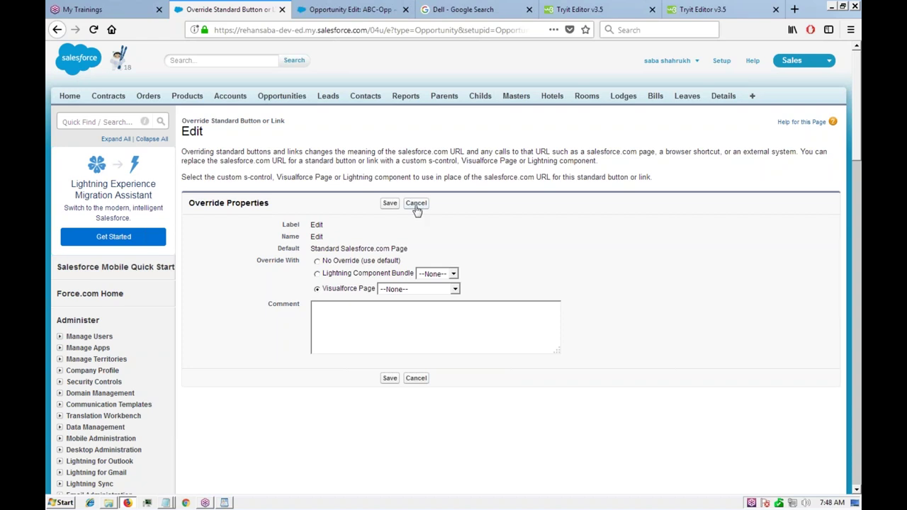
click(344, 314)
click(418, 207)
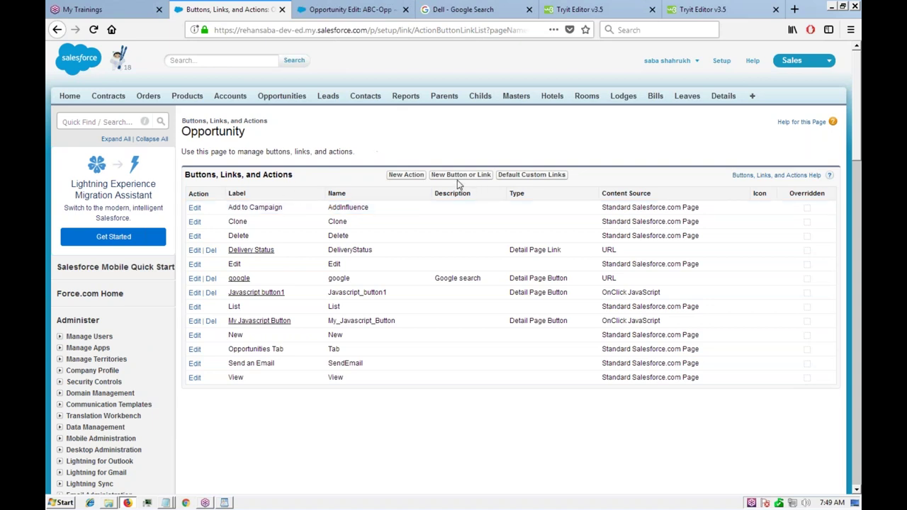
Start a new Opportunity button or link with Visualforce Page as content source and check which pages can be its content.
click(458, 181)
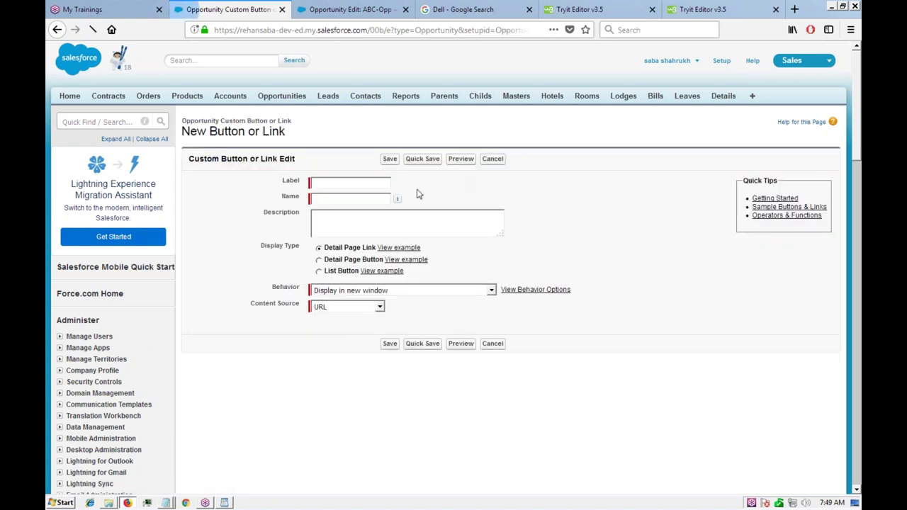
click(337, 308)
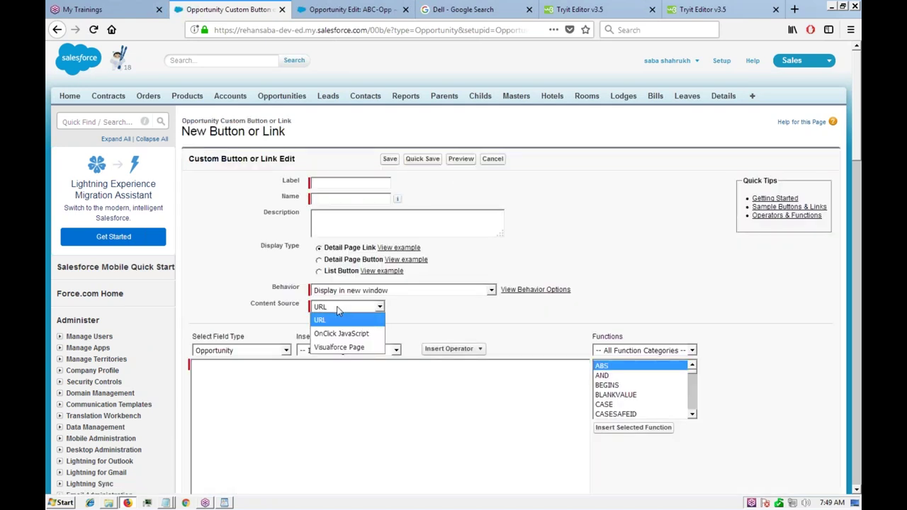
click(339, 347)
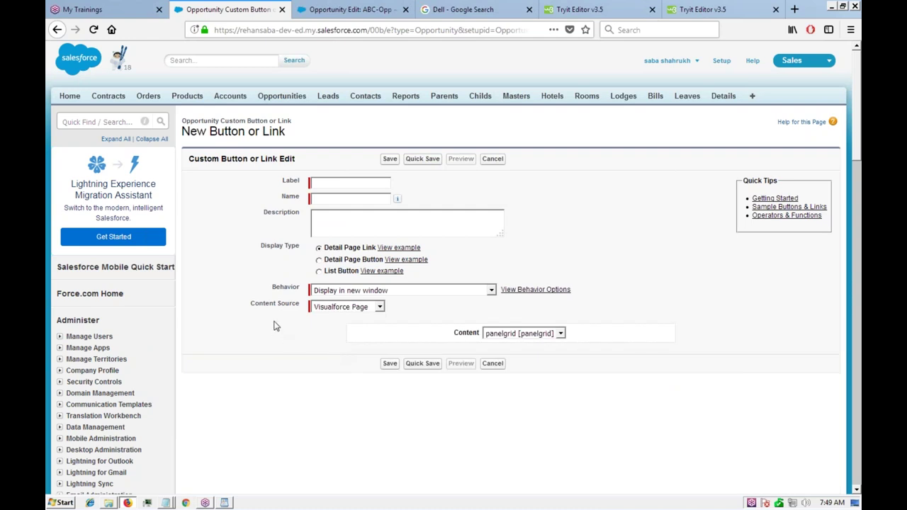
click(550, 335)
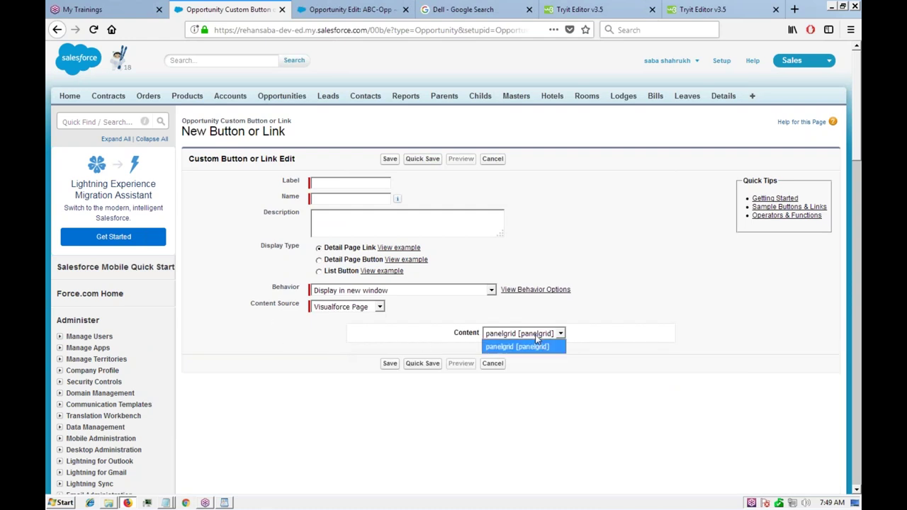
click(462, 316)
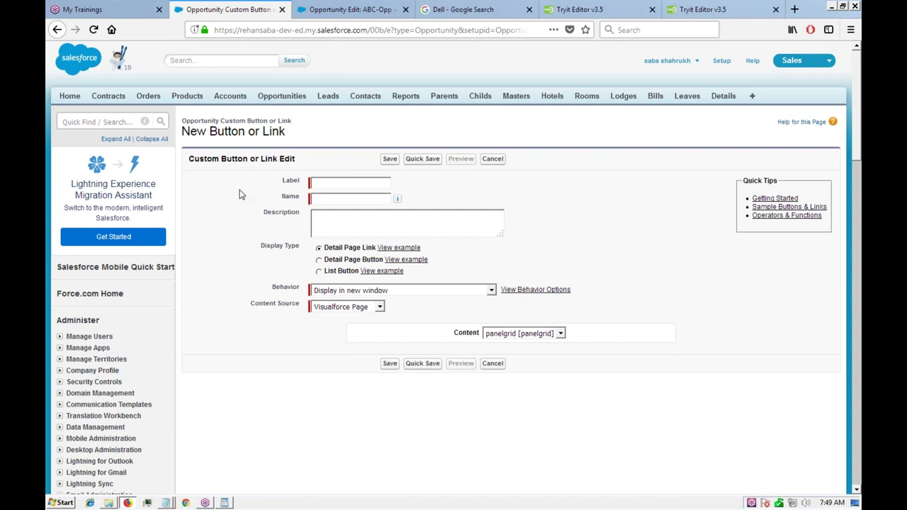
Return to ABC-Opp, leave its edit page, reopen it to view the standard page again, and cancel the edit.
click(335, 10)
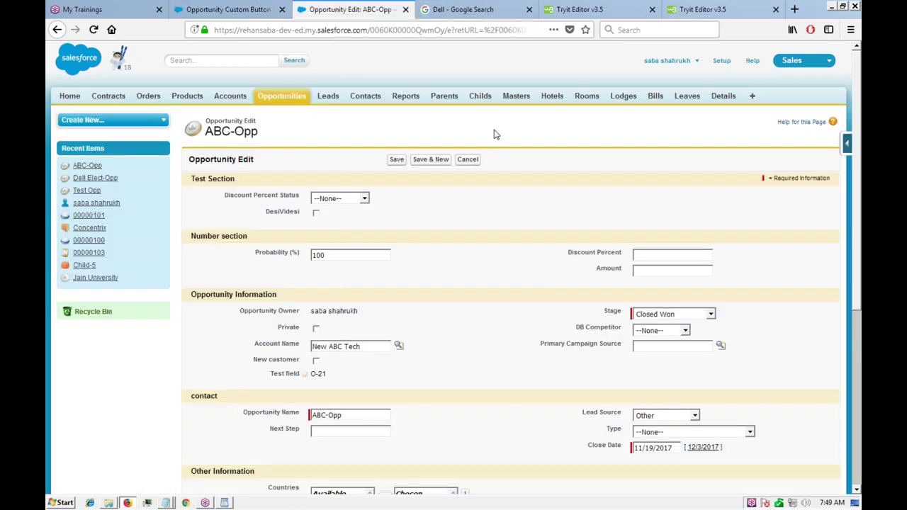
click(467, 161)
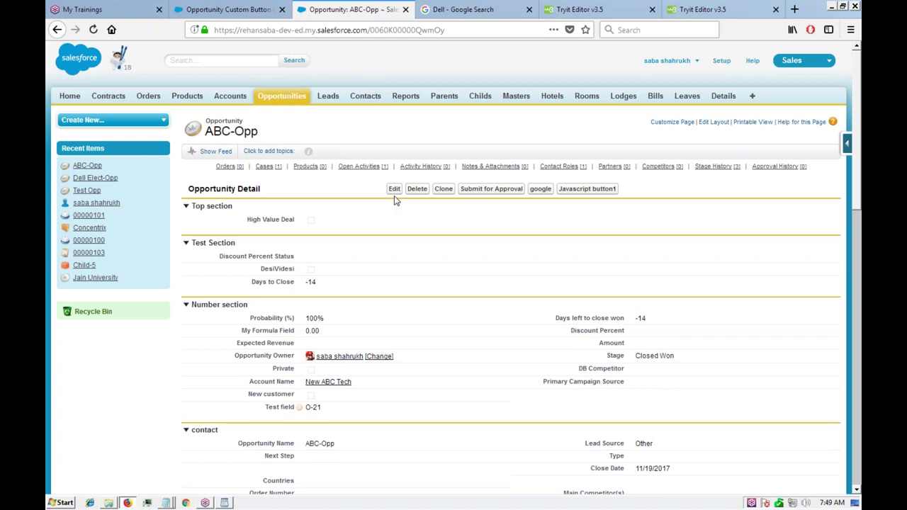
click(394, 190)
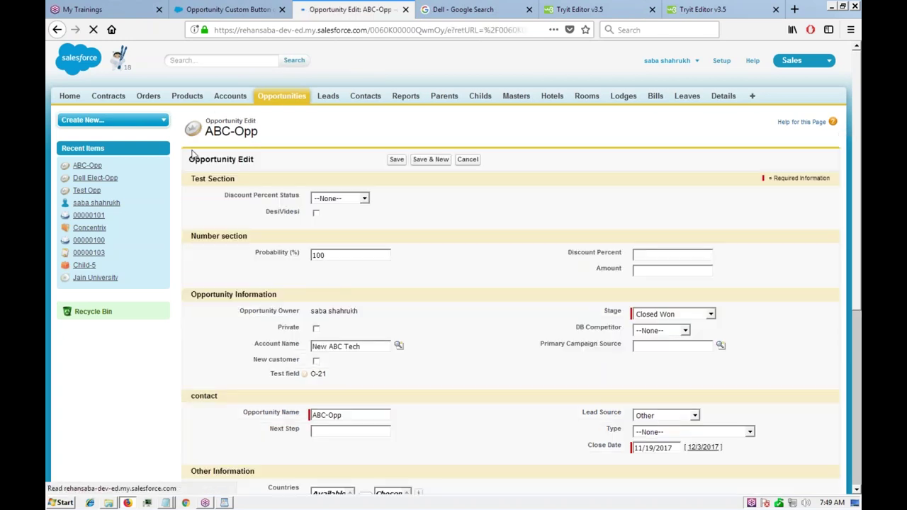
click(438, 234)
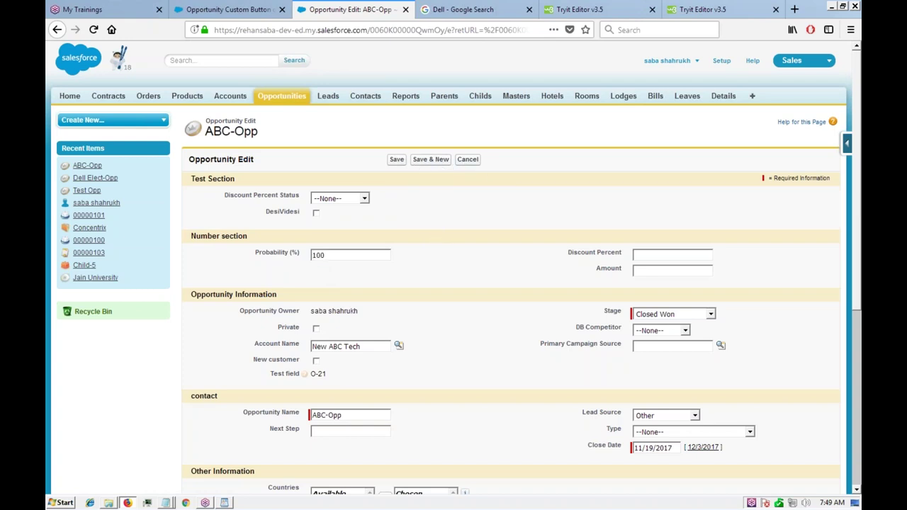
click(463, 164)
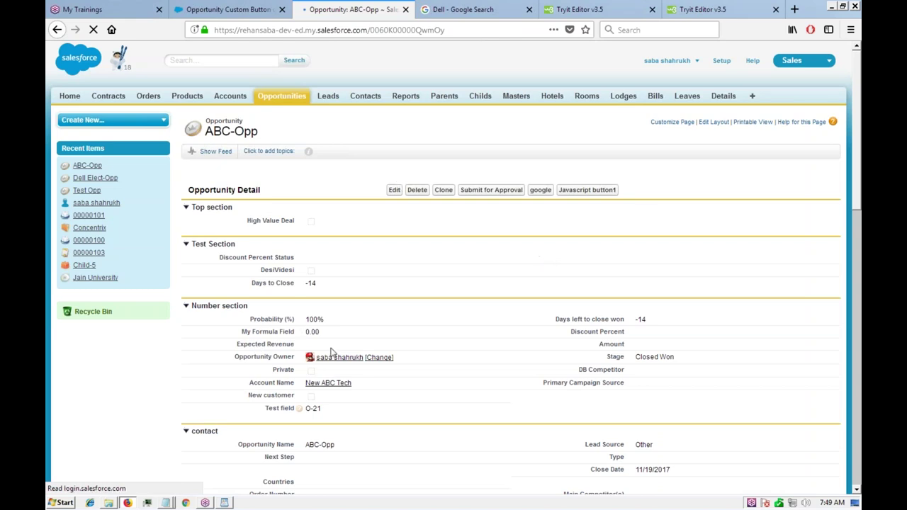
Switch to Syllabus.docx in WordPad to check the course topics, and return to the ABC-Opp record in the browser.
scroll(418, 255, down, 2)
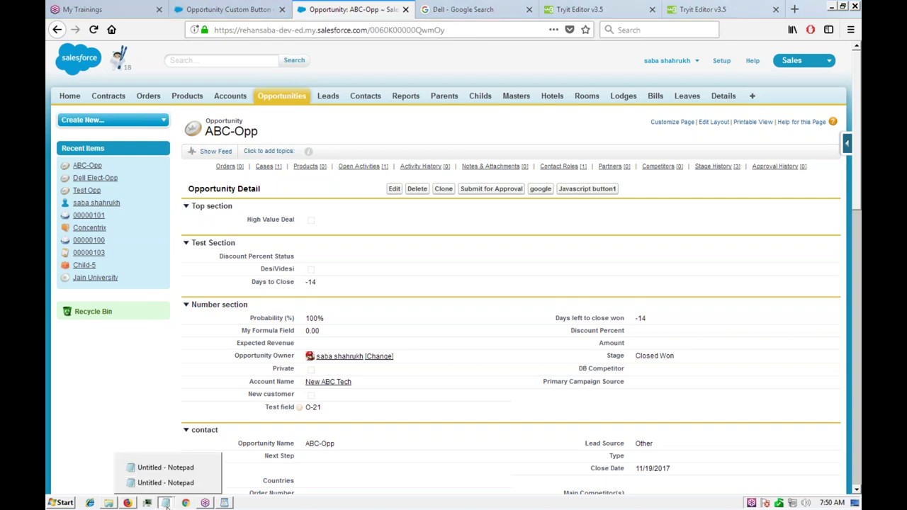
click(225, 502)
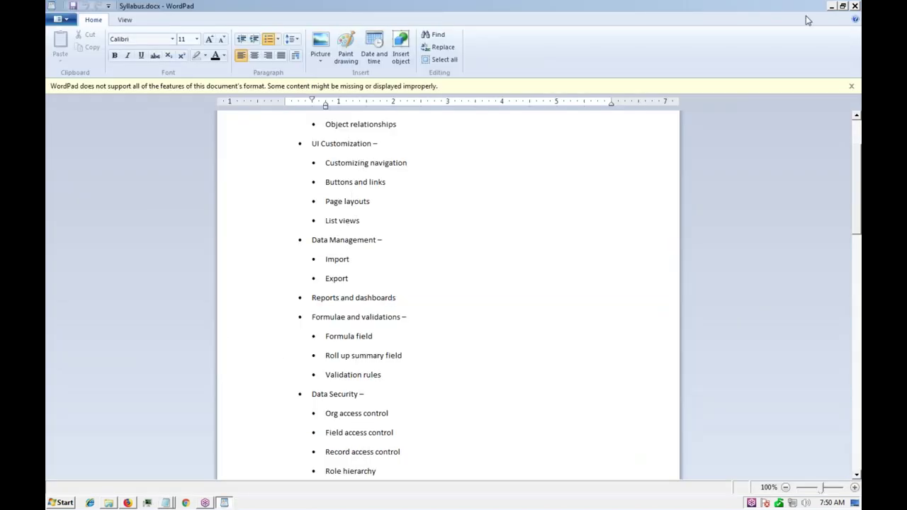
click(832, 8)
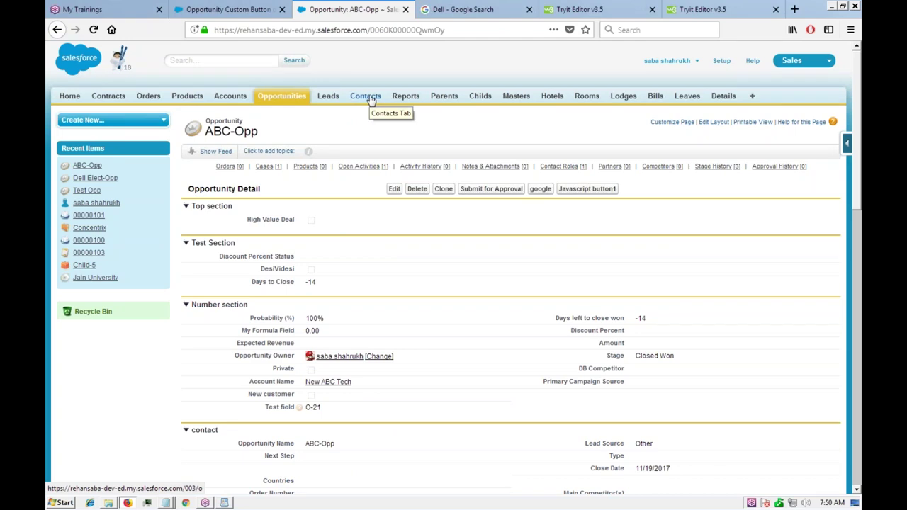
Open the Accounts home page and look through the recent accounts list.
click(237, 101)
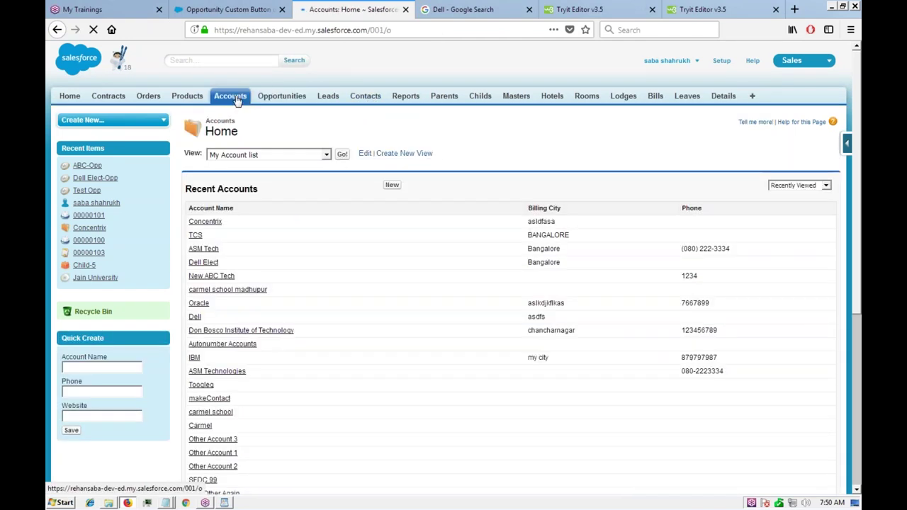
scroll(278, 196, down, 1)
scroll(278, 197, down, 5)
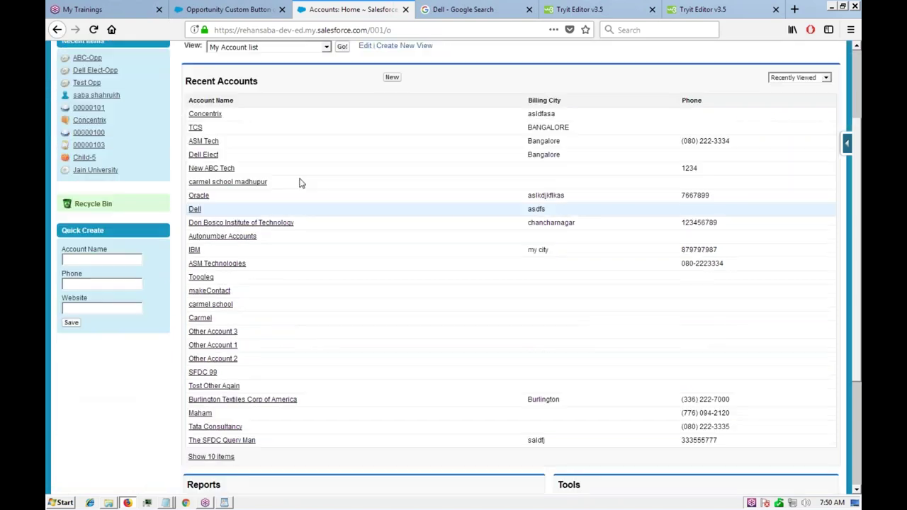
Check which account list views are available on the Accounts home page and look over the recent accounts.
scroll(303, 296, up, 4)
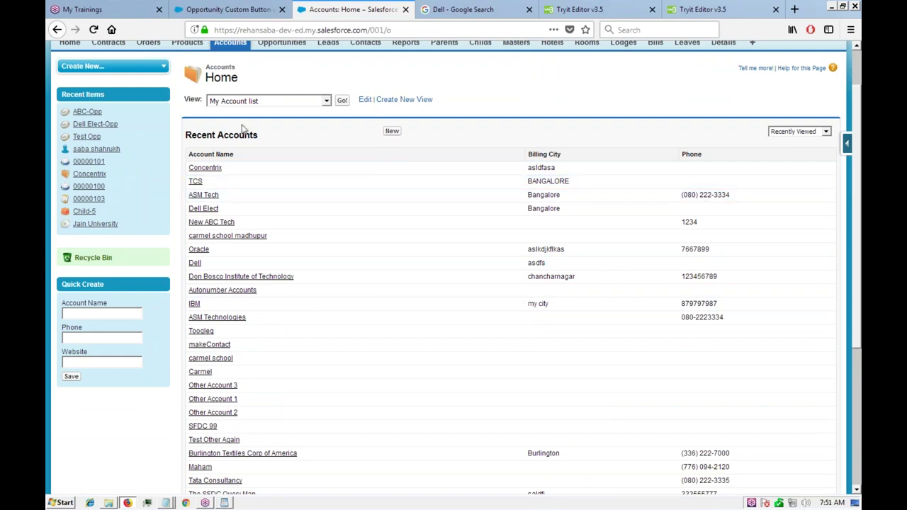
click(319, 105)
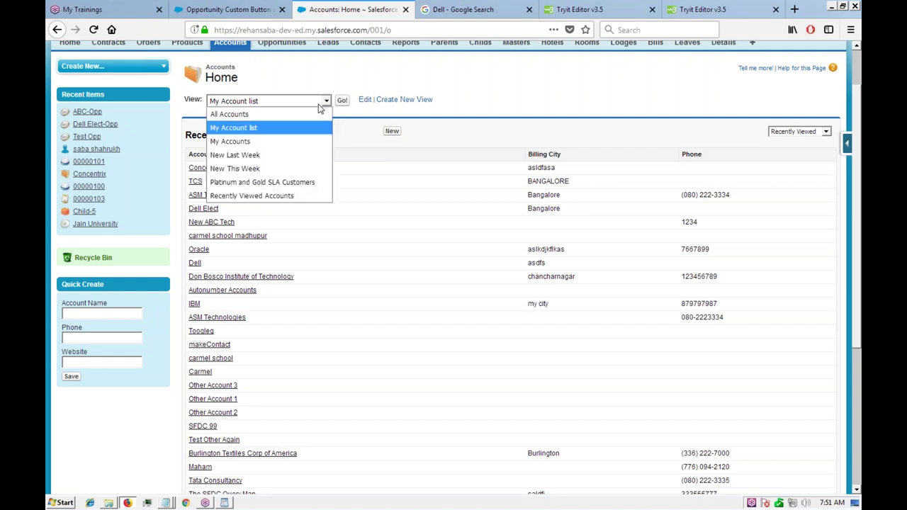
click(308, 107)
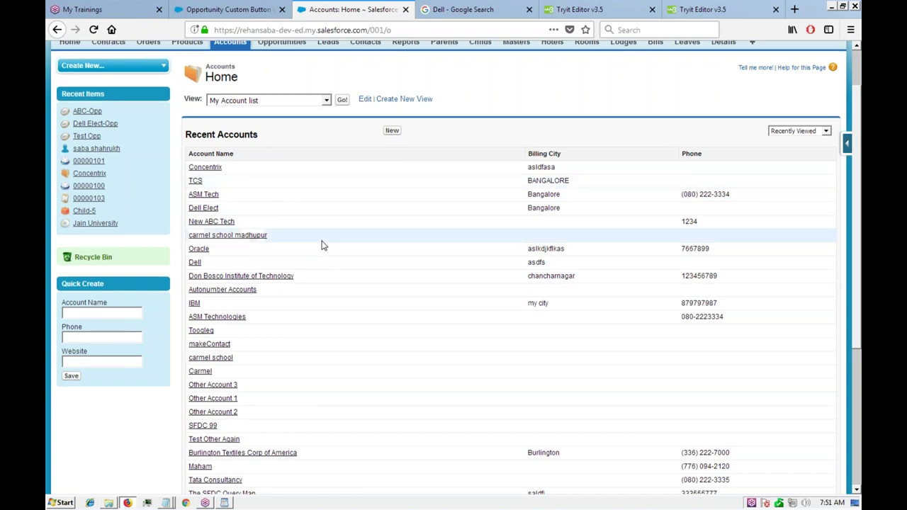
scroll(312, 262, down, 4)
scroll(313, 267, up, 5)
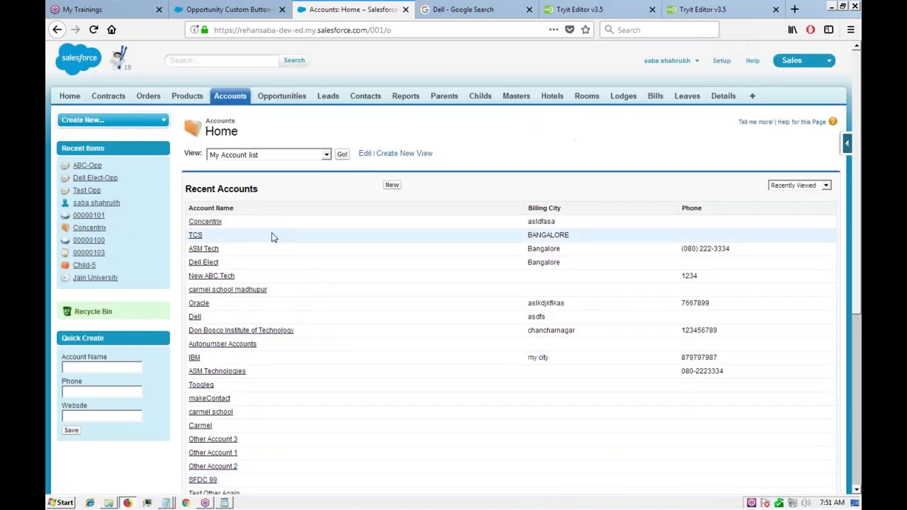
Open the All Accounts list view and look through its account records and columns.
click(298, 159)
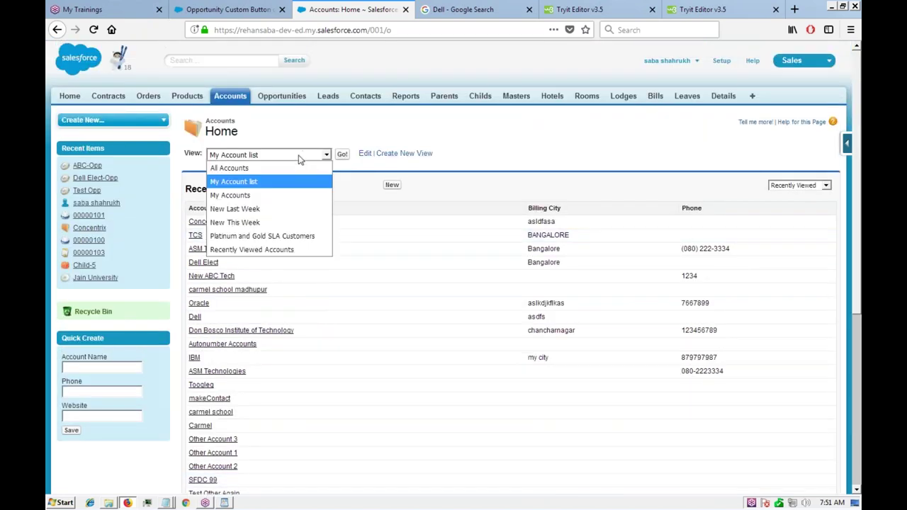
click(253, 175)
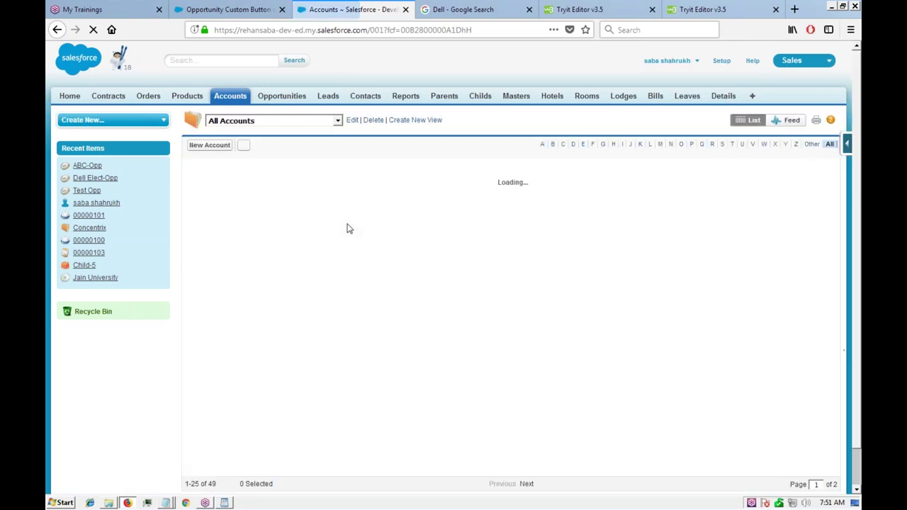
scroll(391, 239, down, 1)
scroll(391, 242, up, 1)
scroll(393, 239, down, 2)
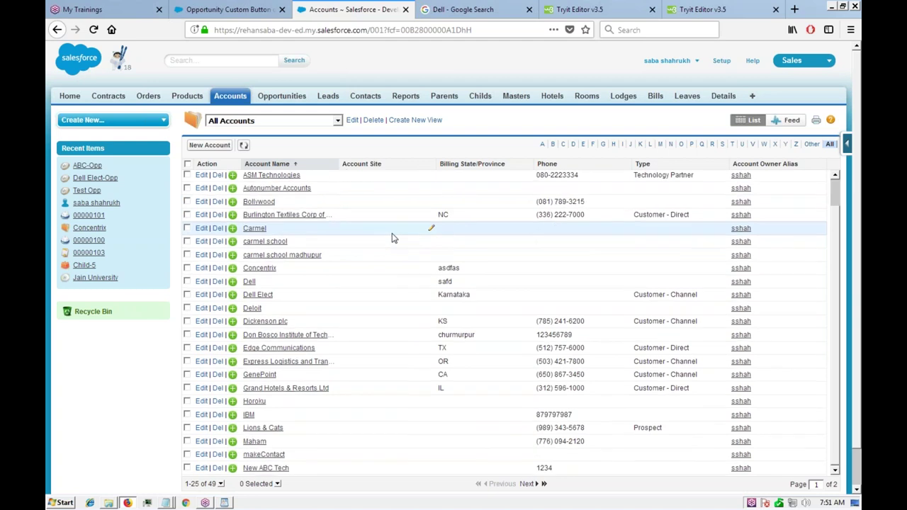
scroll(393, 245, up, 2)
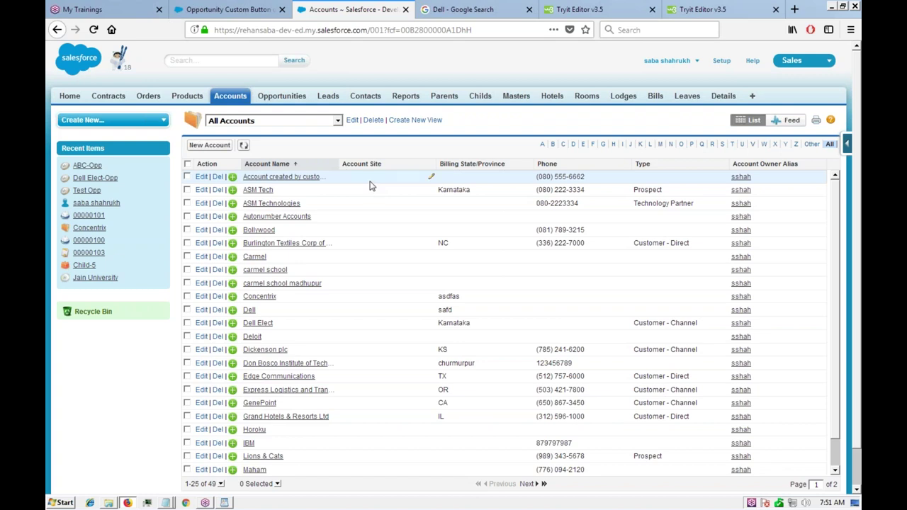
click(317, 124)
click(317, 124)
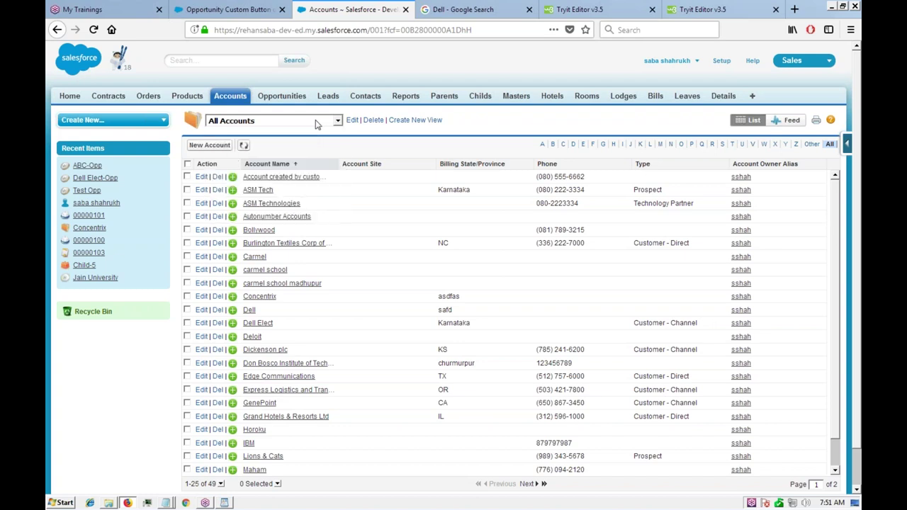
click(424, 121)
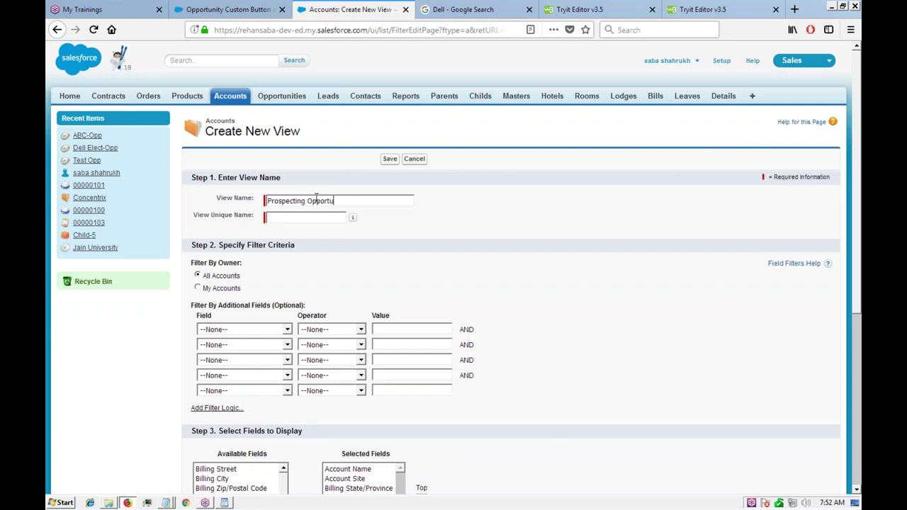
click(325, 221)
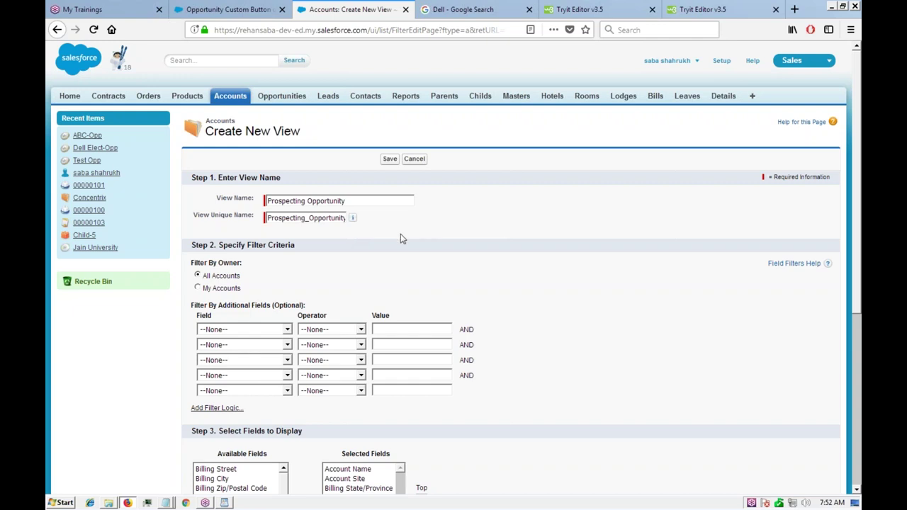
scroll(400, 233, down, 2)
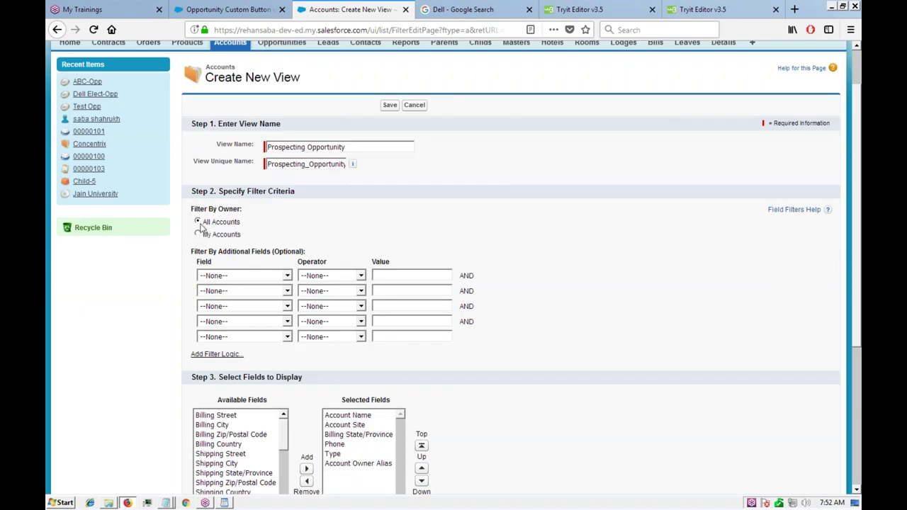
scroll(252, 228, down, 2)
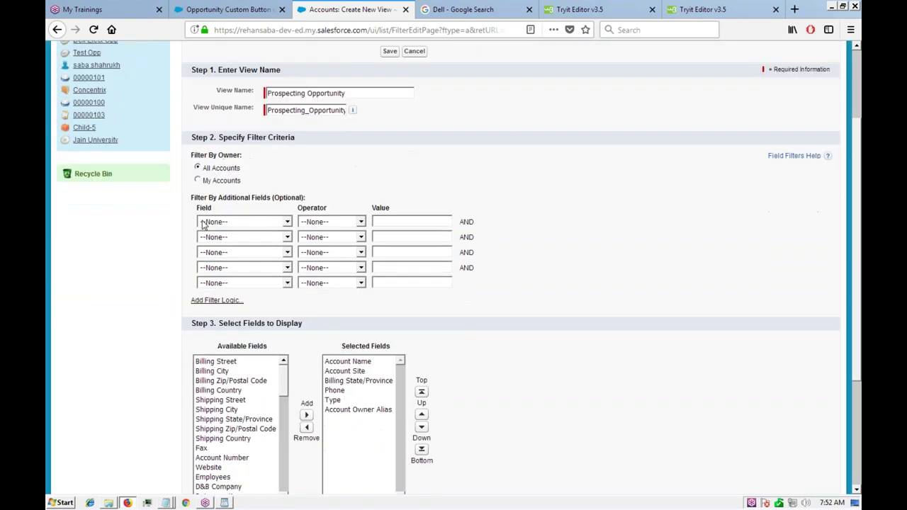
click(264, 222)
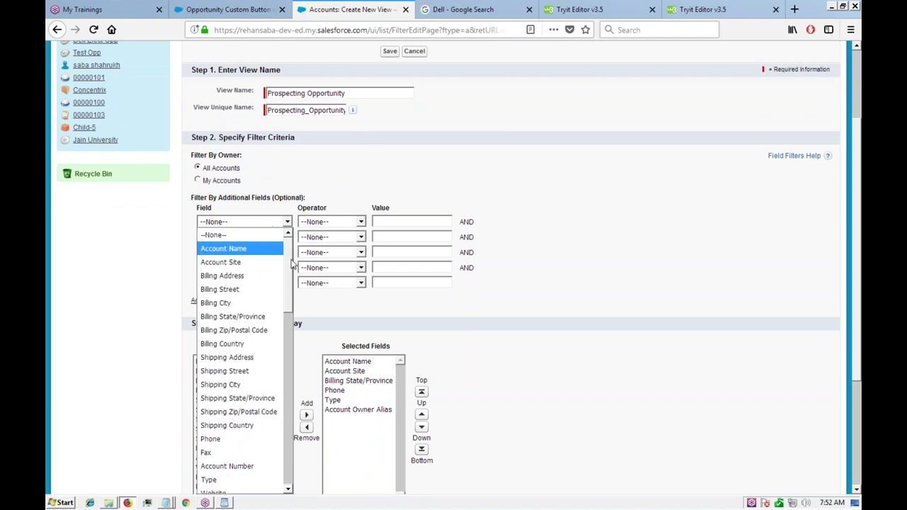
click(405, 154)
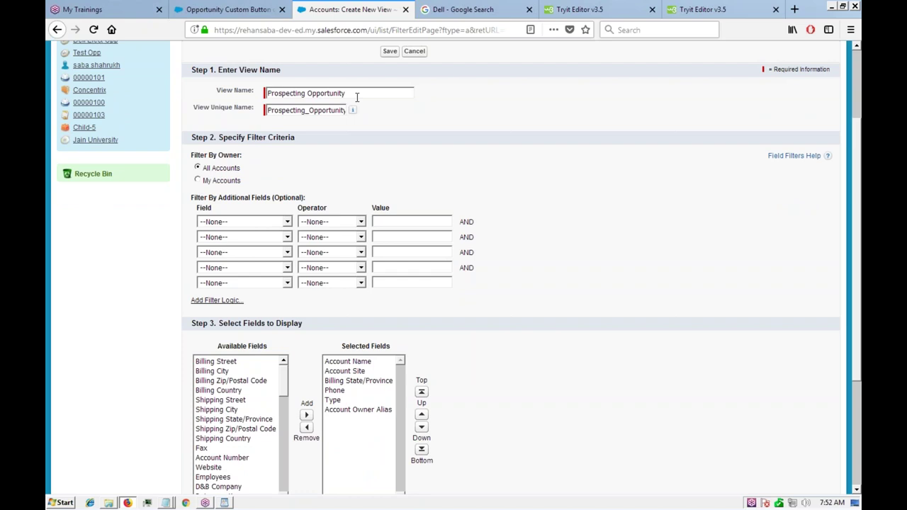
click(276, 224)
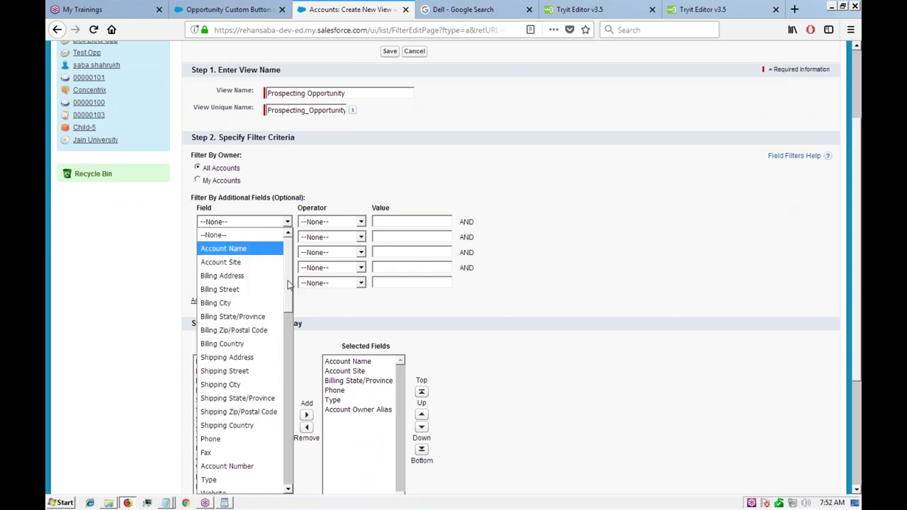
drag(288, 284, 317, 282)
click(160, 264)
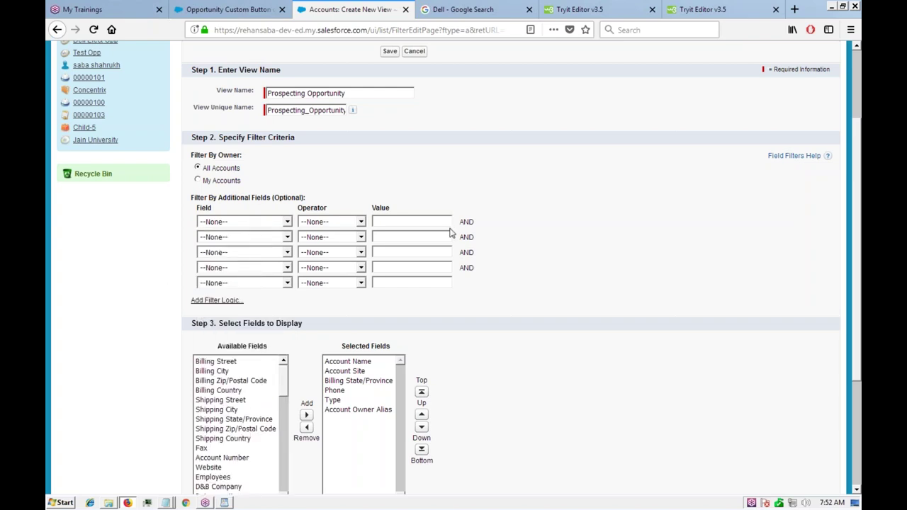
scroll(352, 293, up, 3)
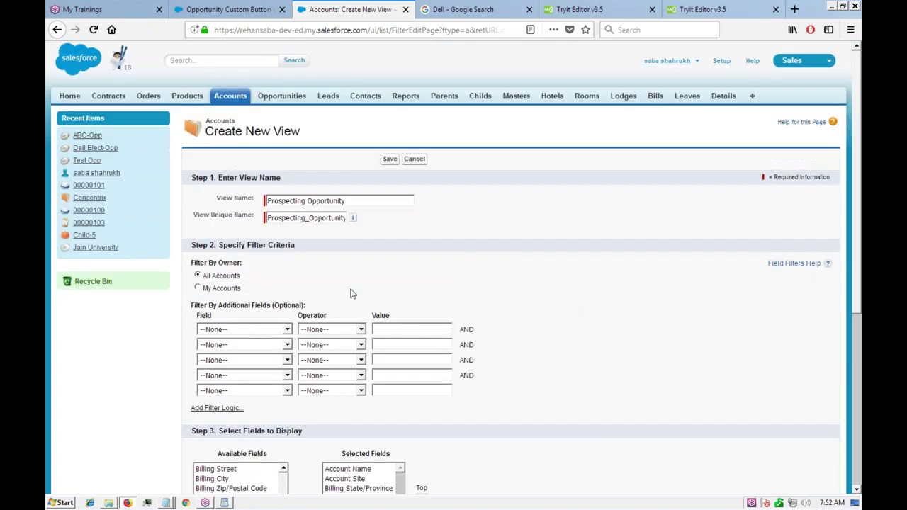
Start a new list view for Opportunities named Prospecting Opps with the unique name Prospecting_Opps.
click(287, 103)
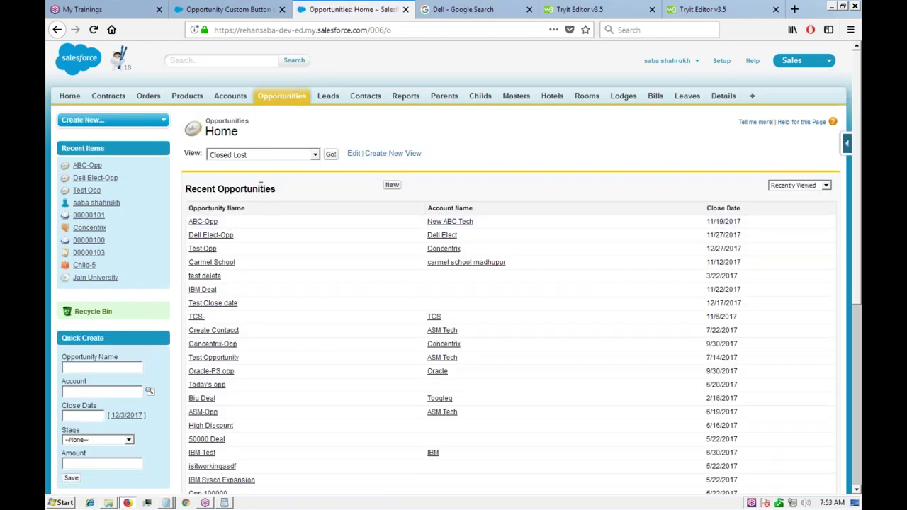
click(402, 154)
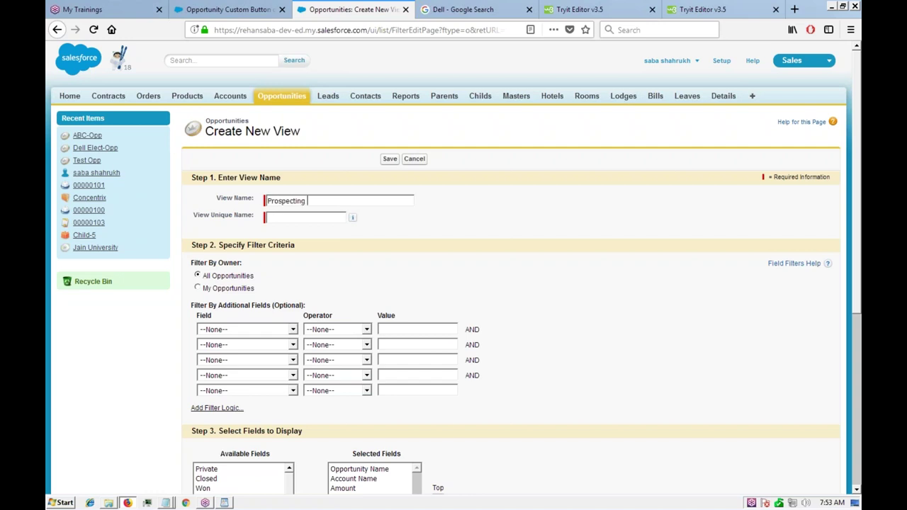
click(309, 218)
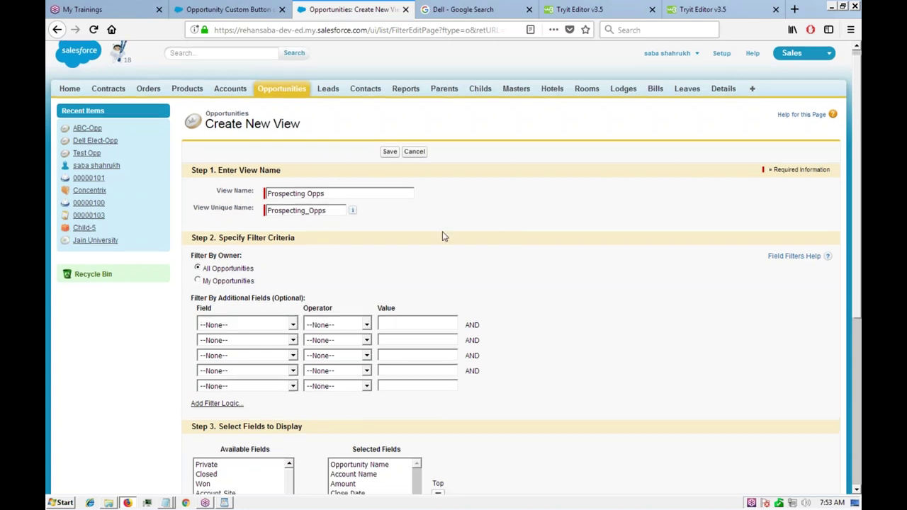
Set the view's first filter to Stage not equal to Closed Won, picking the value from the stage lookup.
scroll(277, 180, down, 3)
click(282, 168)
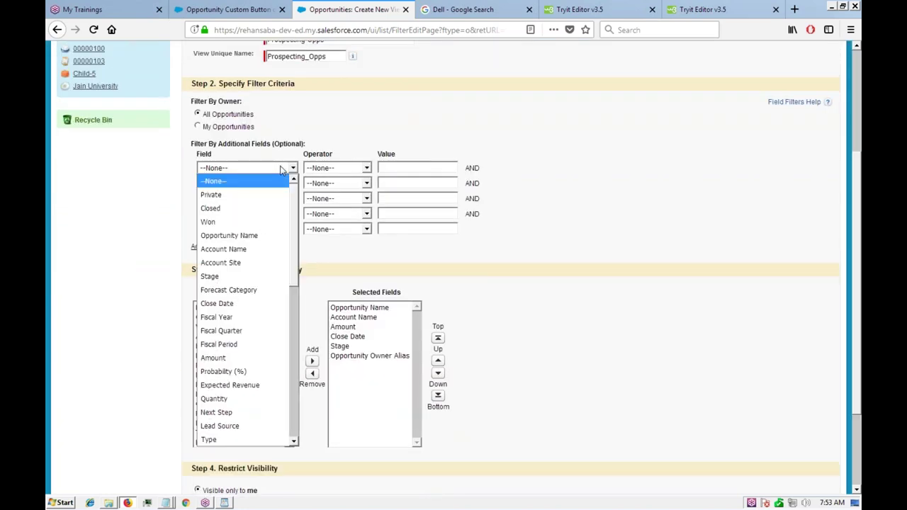
click(223, 276)
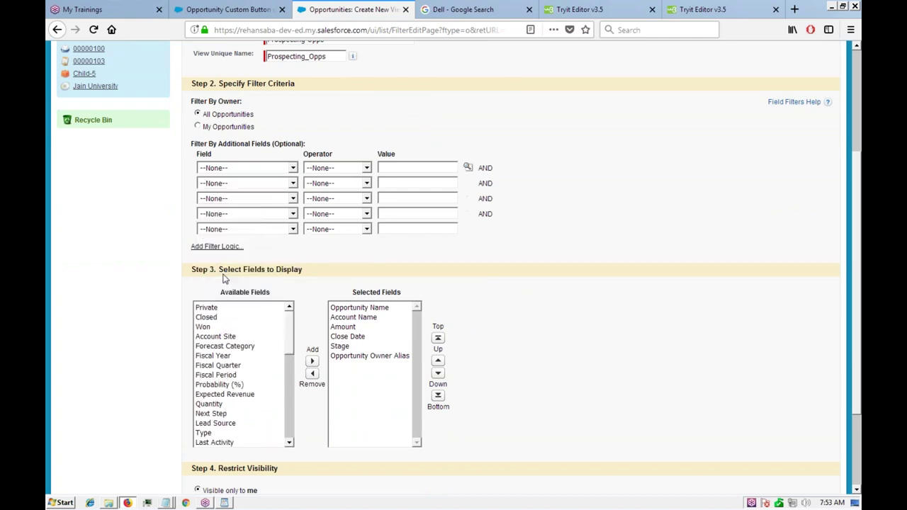
click(365, 170)
click(338, 211)
click(409, 168)
click(467, 166)
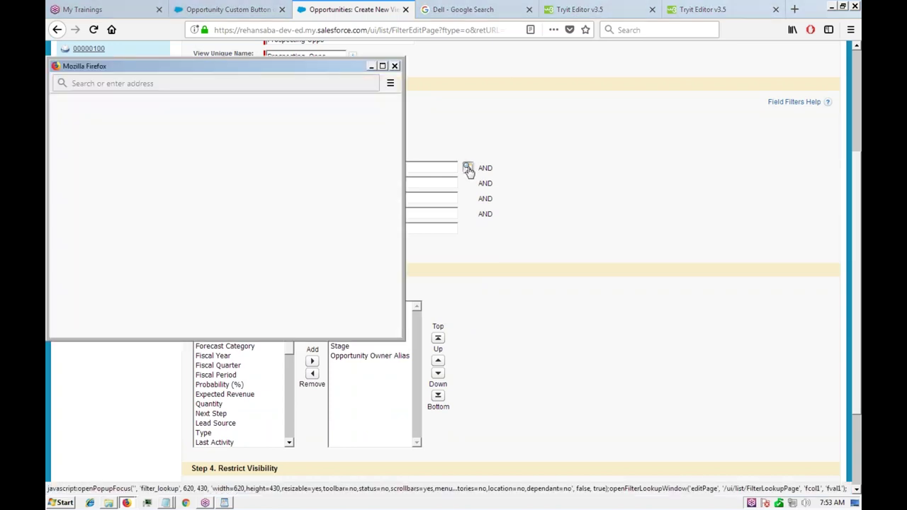
click(65, 277)
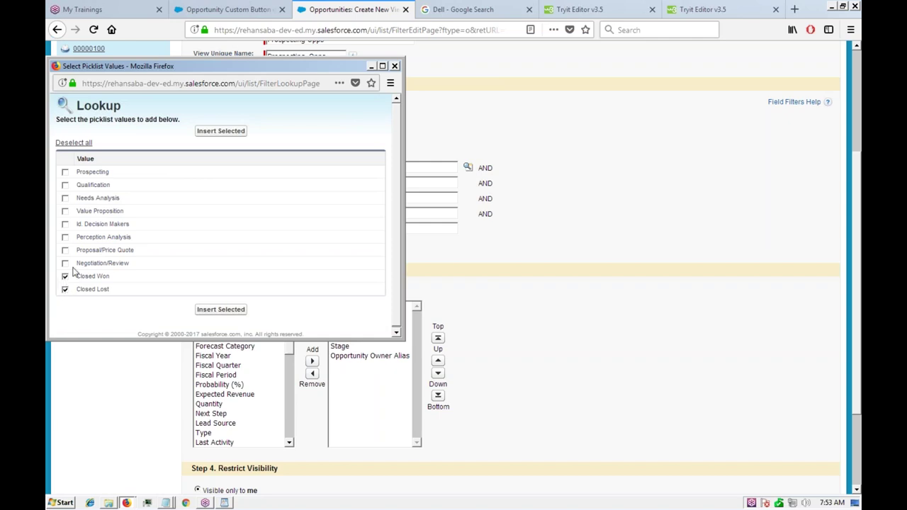
click(231, 132)
Add a second filter of Stage not equal to Closed Lost, picking the value from the stage lookup.
click(241, 184)
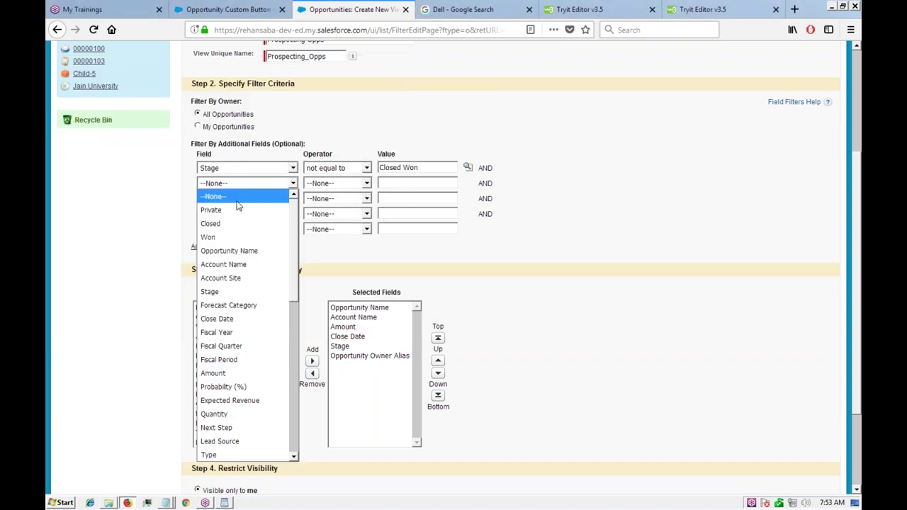
click(221, 295)
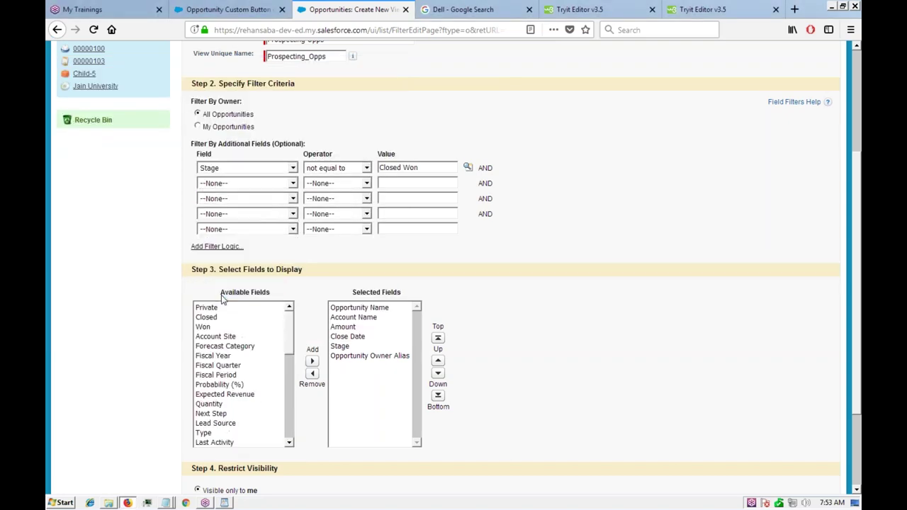
click(352, 185)
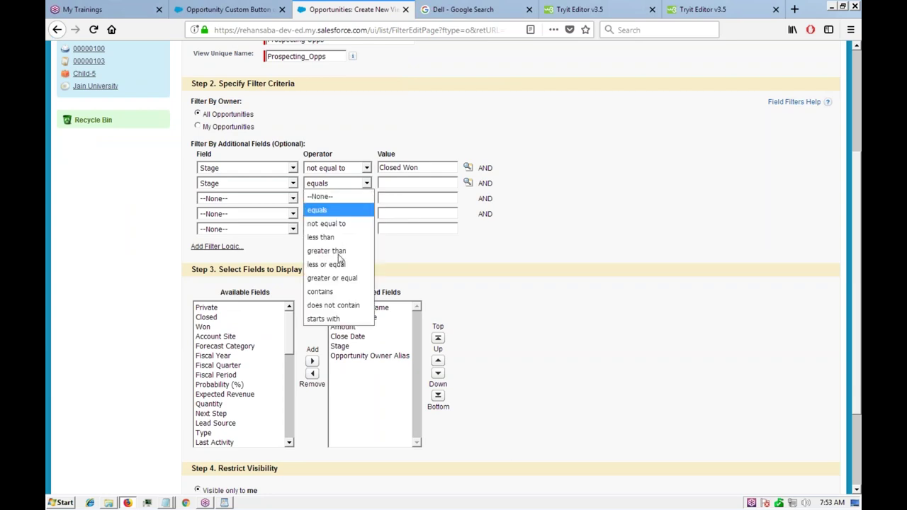
click(346, 224)
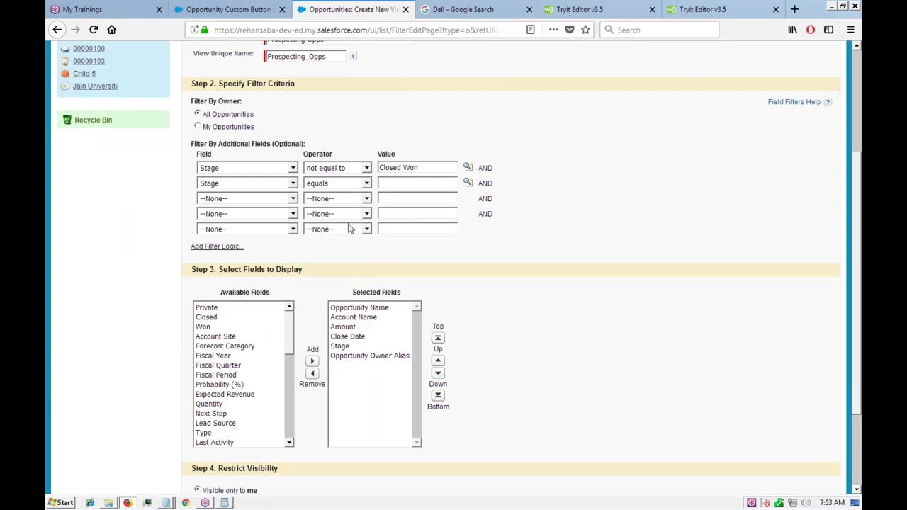
click(468, 183)
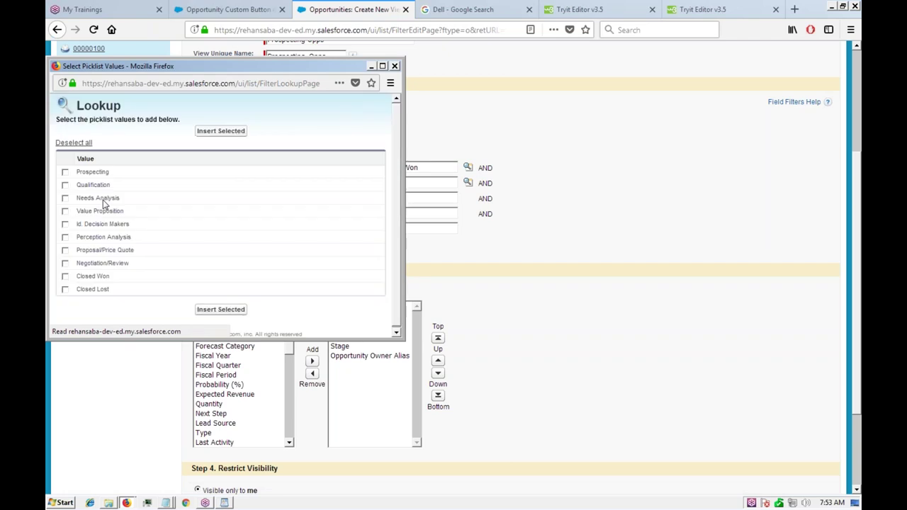
click(220, 133)
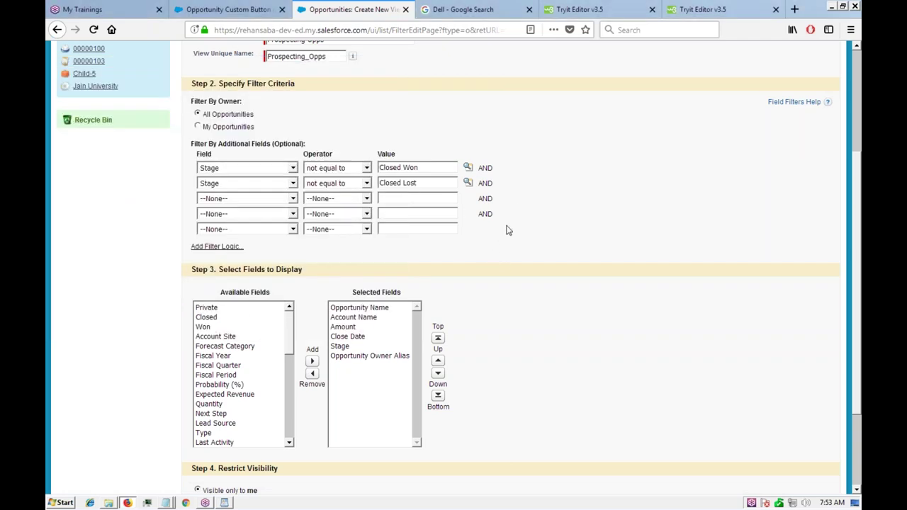
Add Probability (%) to the fields displayed in the opportunity view and look through the remaining available fields.
scroll(505, 229, down, 3)
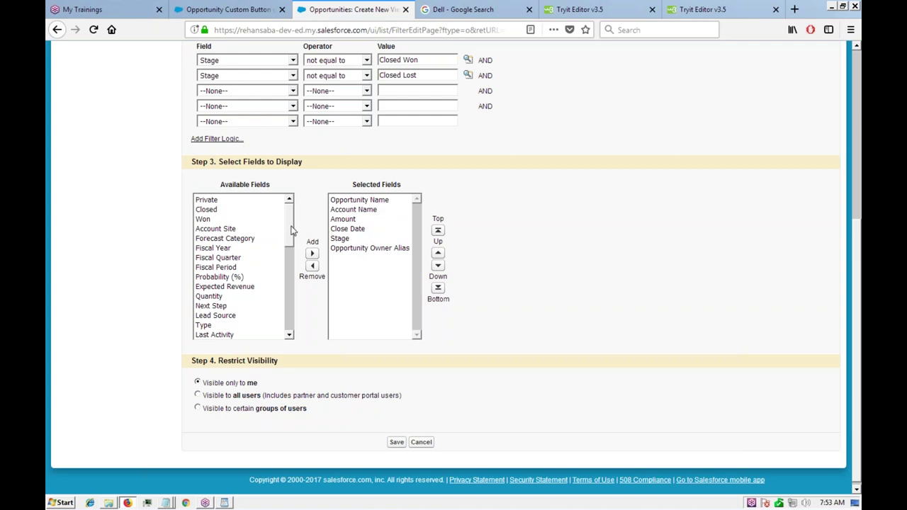
click(235, 278)
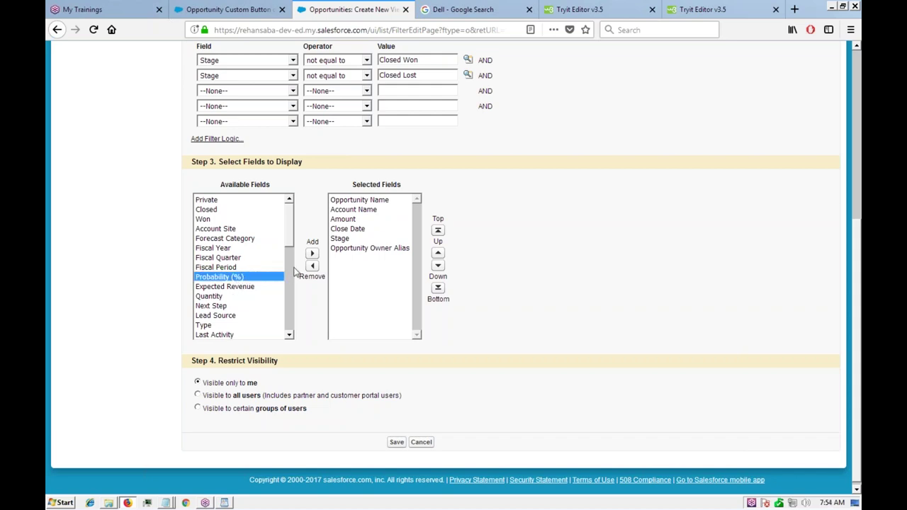
click(312, 253)
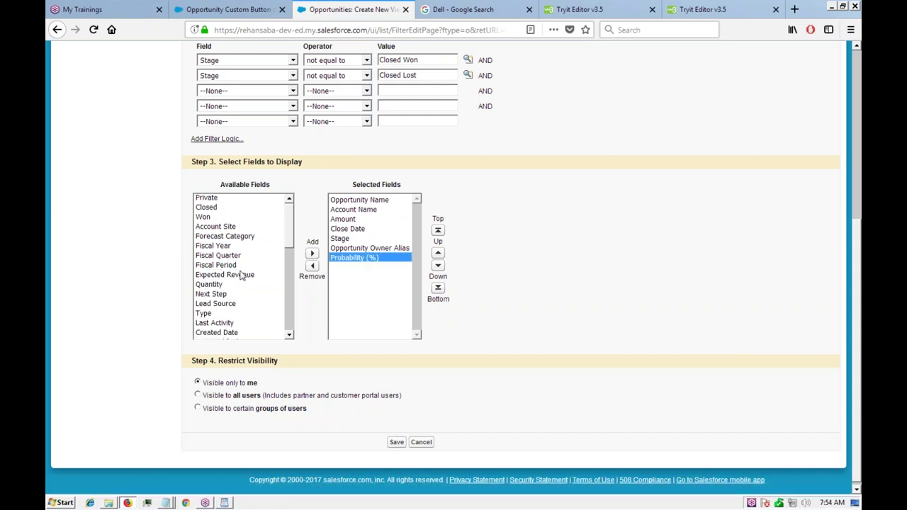
scroll(224, 287, down, 3)
scroll(238, 252, up, 1)
scroll(238, 252, up, 3)
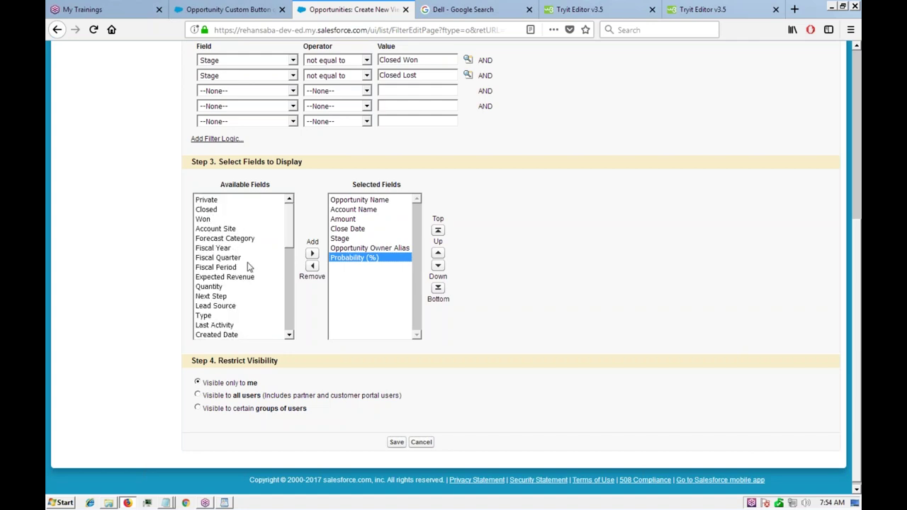
Look through the remaining available fields and examine the sharing options for making the view visible to certain groups of users.
scroll(233, 264, down, 2)
scroll(233, 265, down, 2)
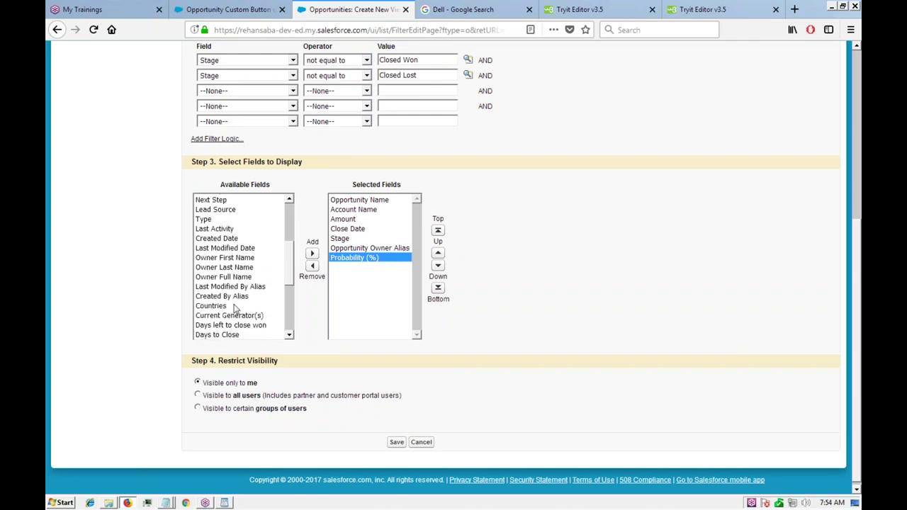
scroll(238, 303, down, 2)
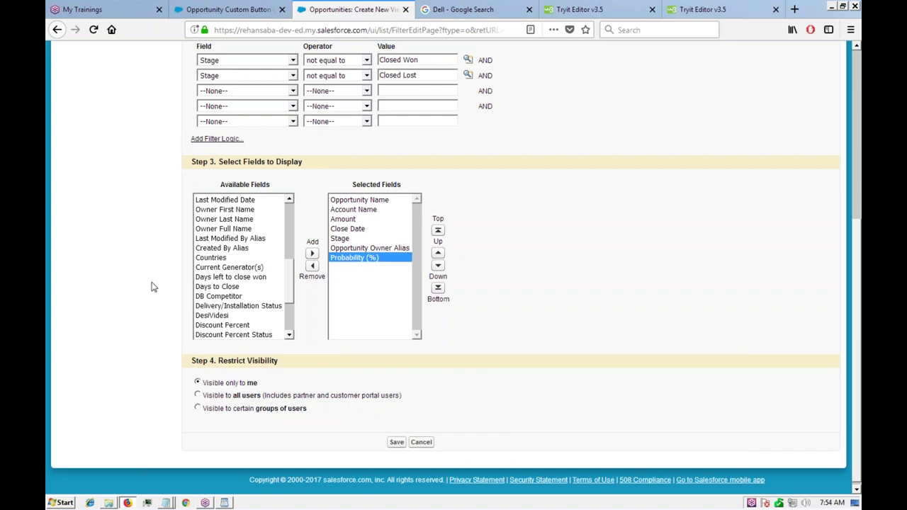
scroll(151, 286, down, 1)
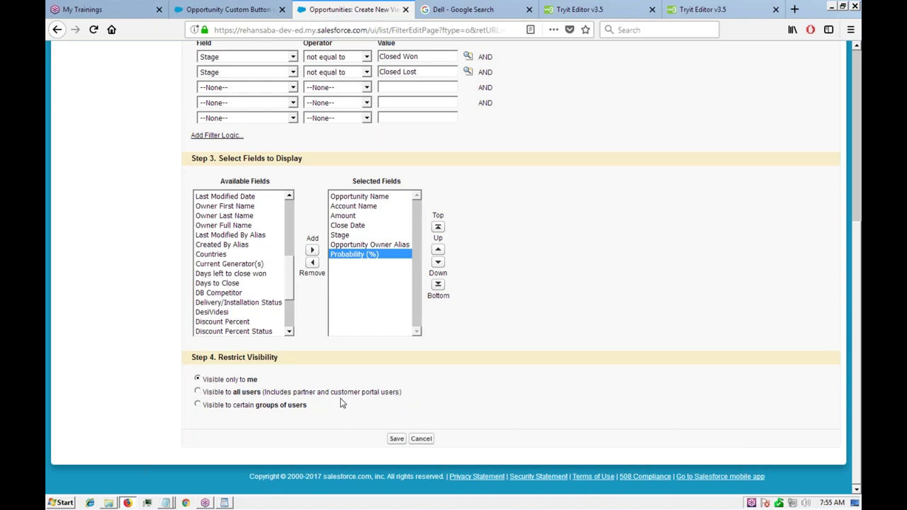
click(198, 406)
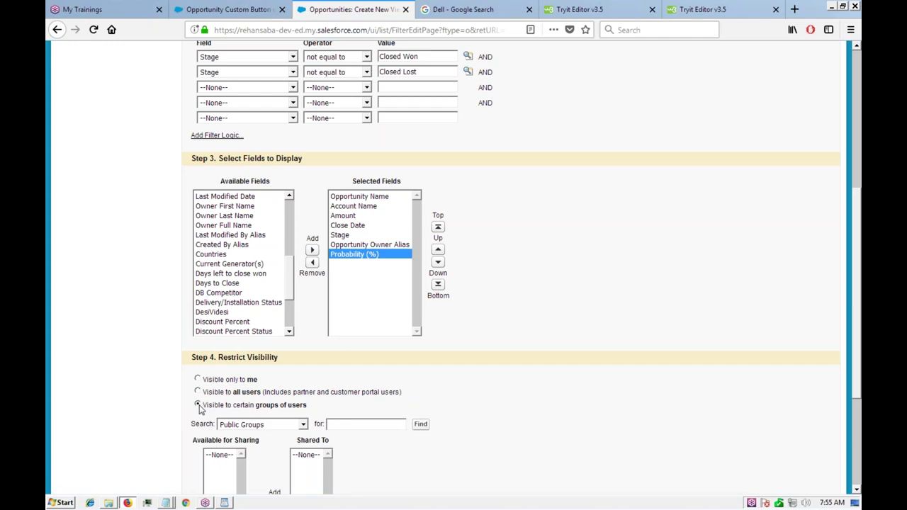
scroll(533, 394, down, 3)
click(290, 321)
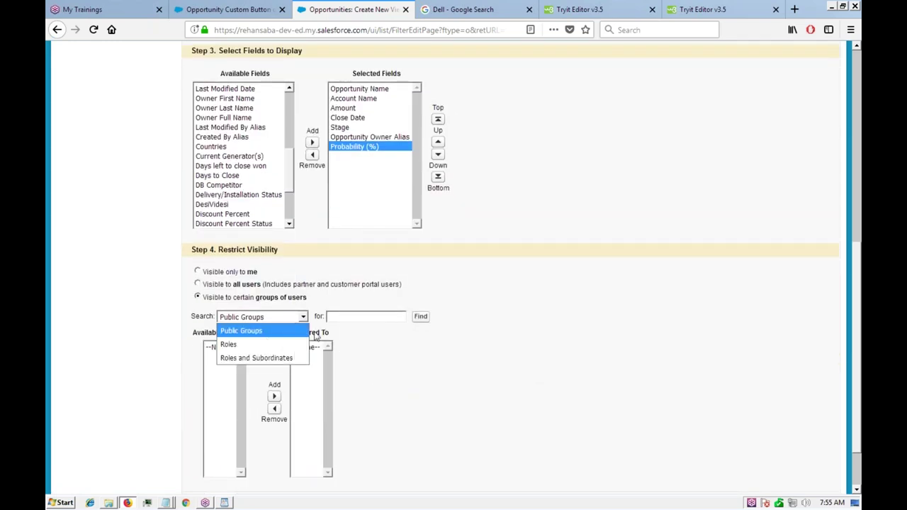
click(317, 330)
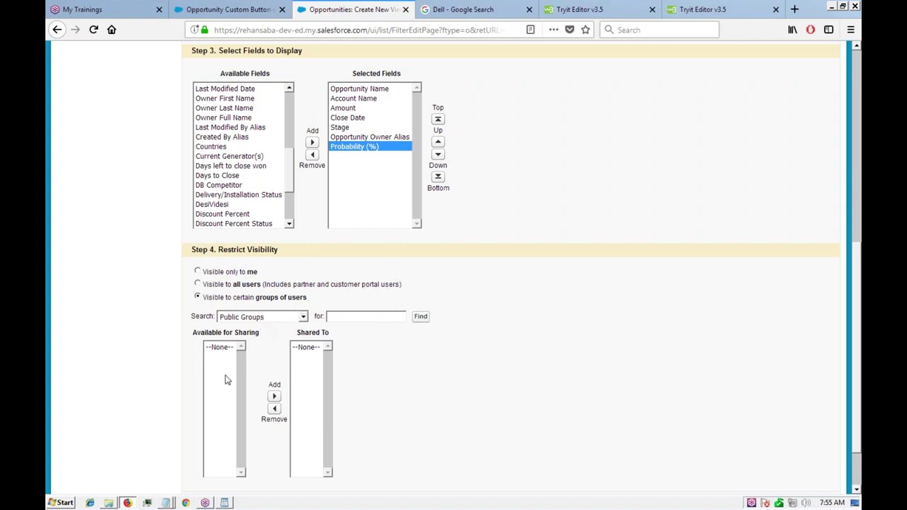
scroll(408, 369, down, 1)
scroll(409, 368, down, 2)
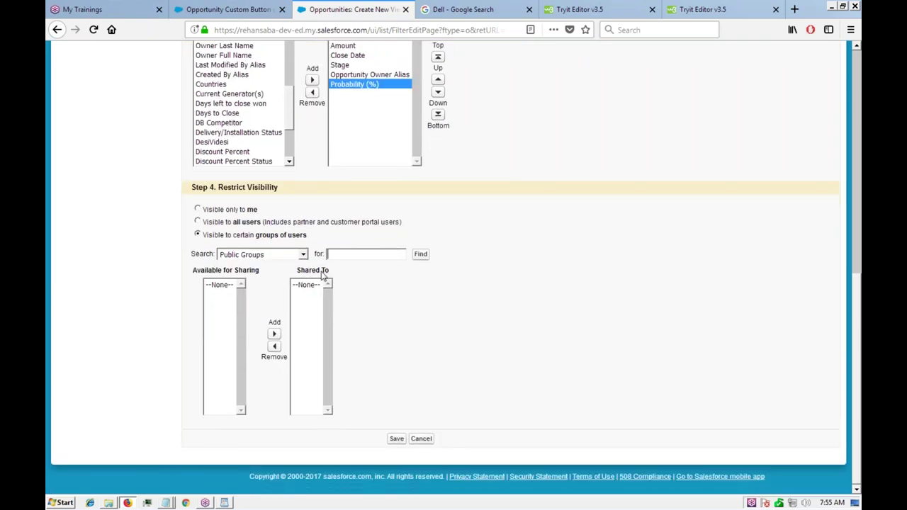
Make the new view visible only to me, save it and review the opportunities it lists.
click(197, 210)
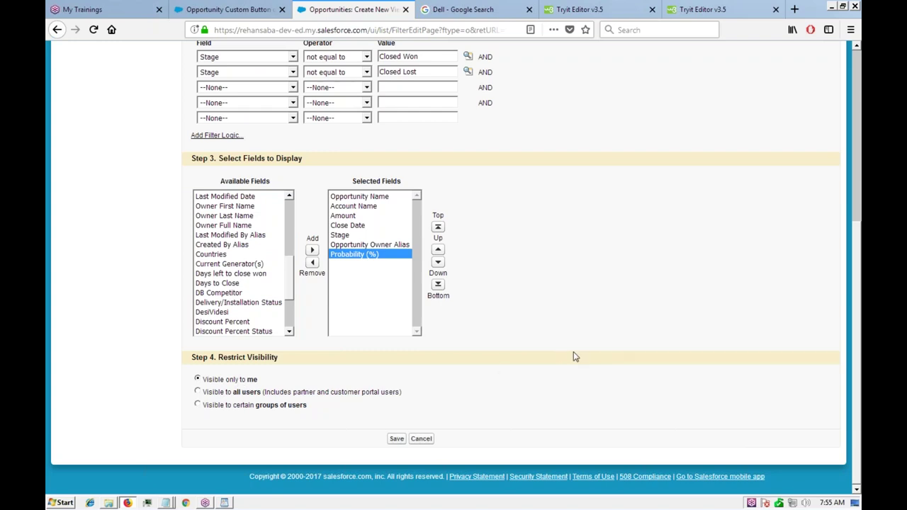
click(397, 440)
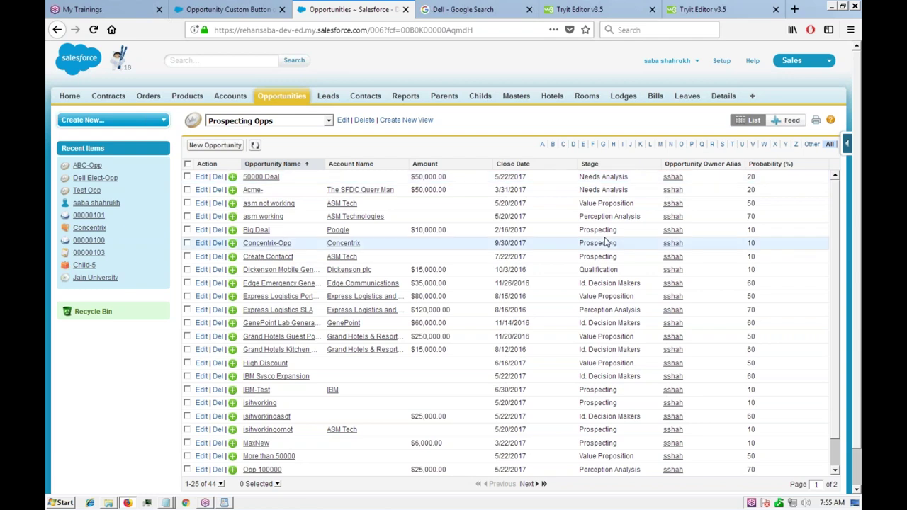
scroll(603, 237, down, 1)
scroll(603, 230, down, 1)
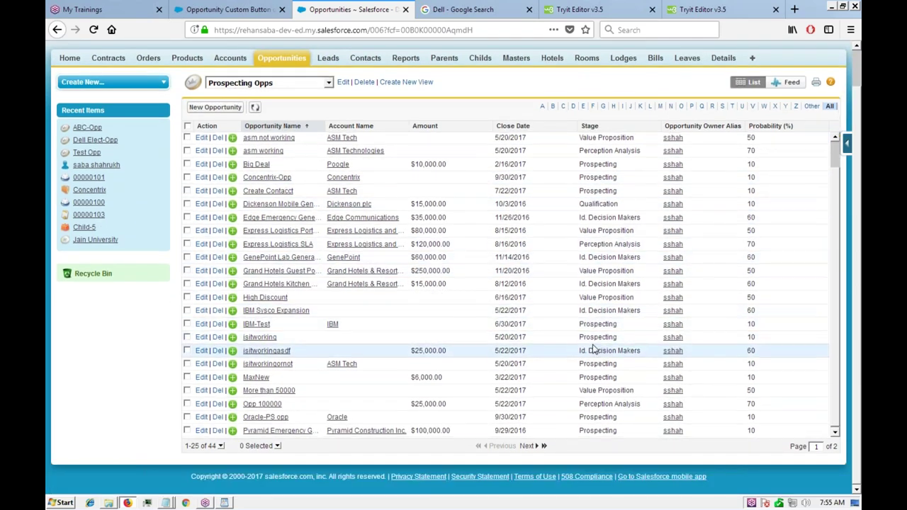
scroll(607, 241, up, 1)
scroll(607, 241, up, 1)
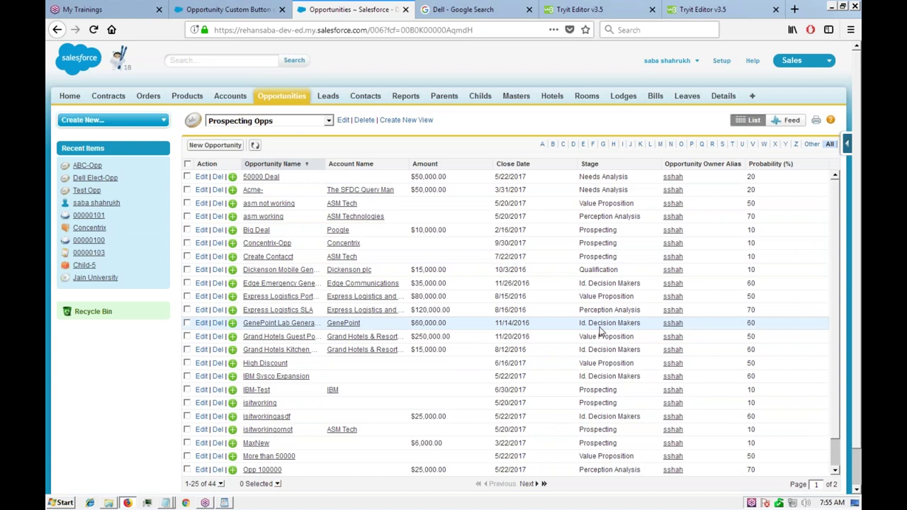
scroll(560, 259, down, 1)
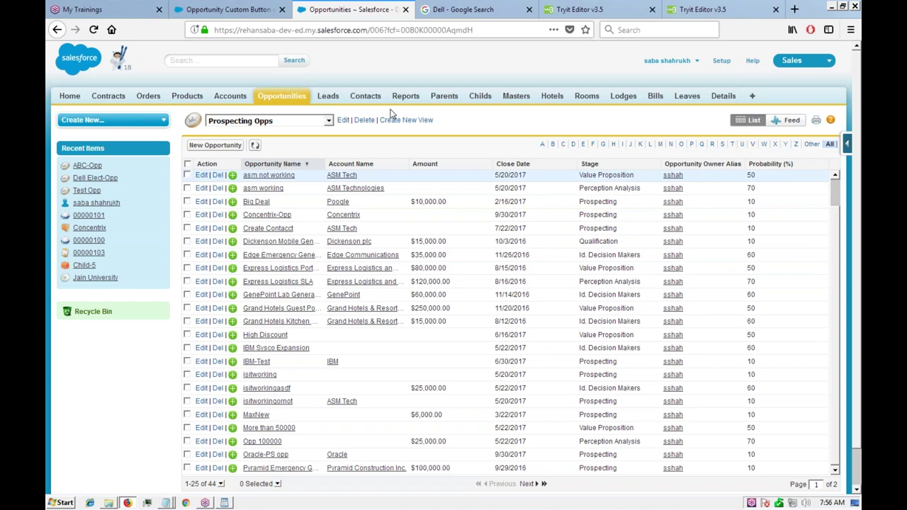
Edit the Prospecting Opps view to remove Opportunity Owner Alias from the displayed fields, and save it.
click(342, 120)
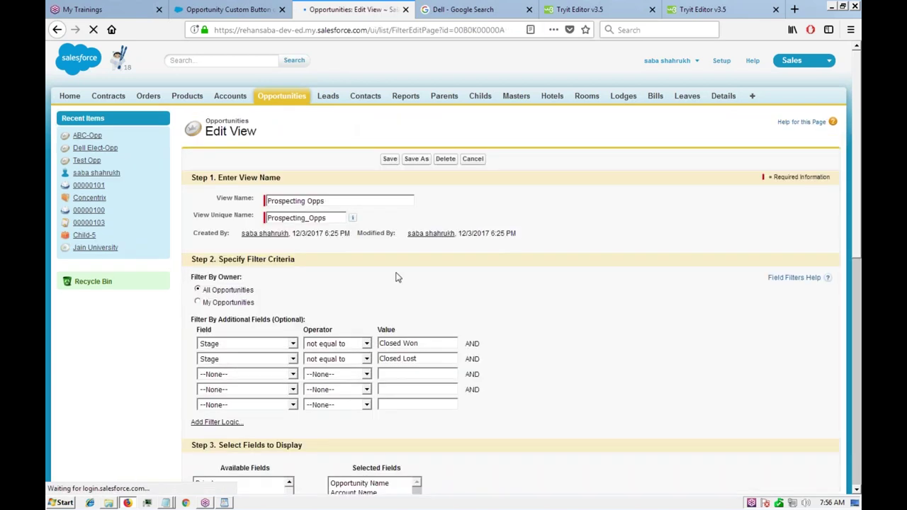
scroll(579, 283, down, 1)
scroll(580, 283, down, 5)
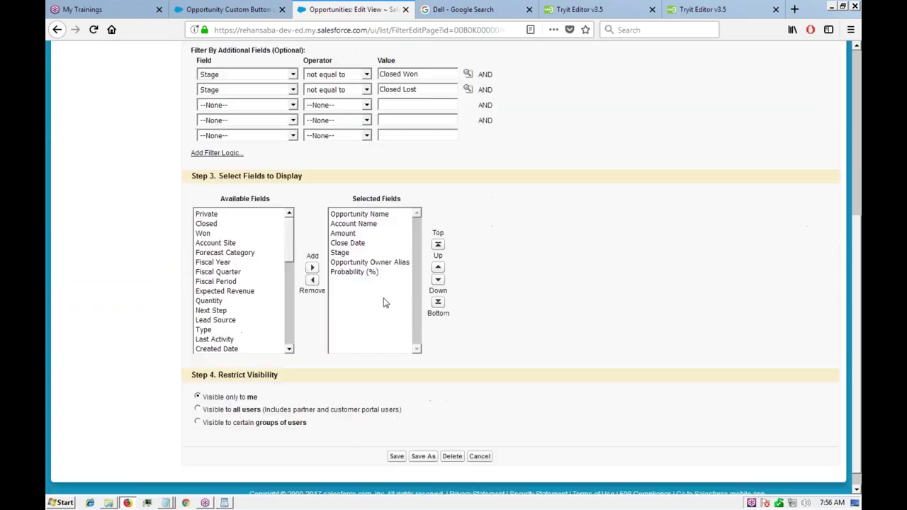
click(377, 263)
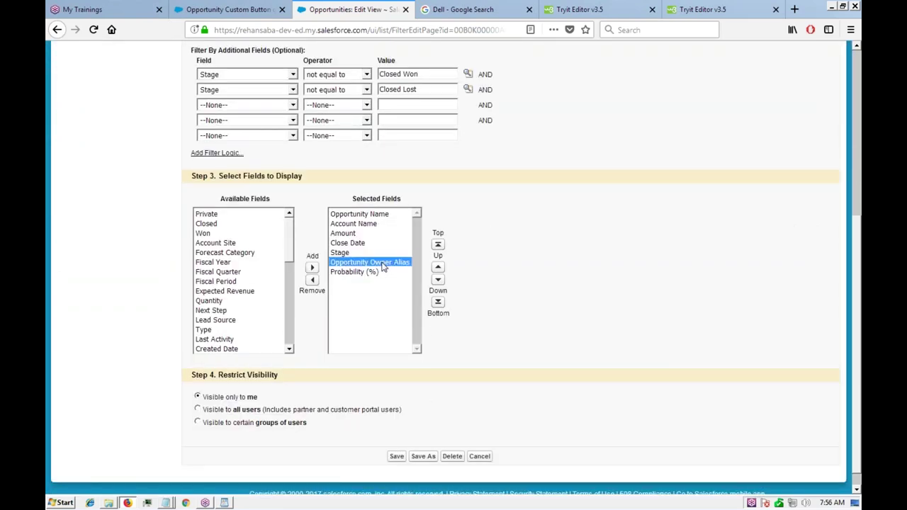
click(313, 280)
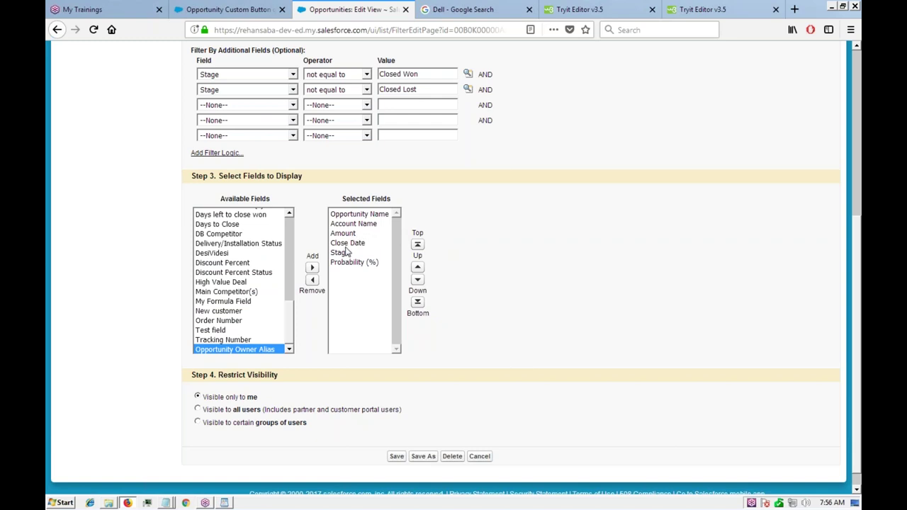
click(397, 457)
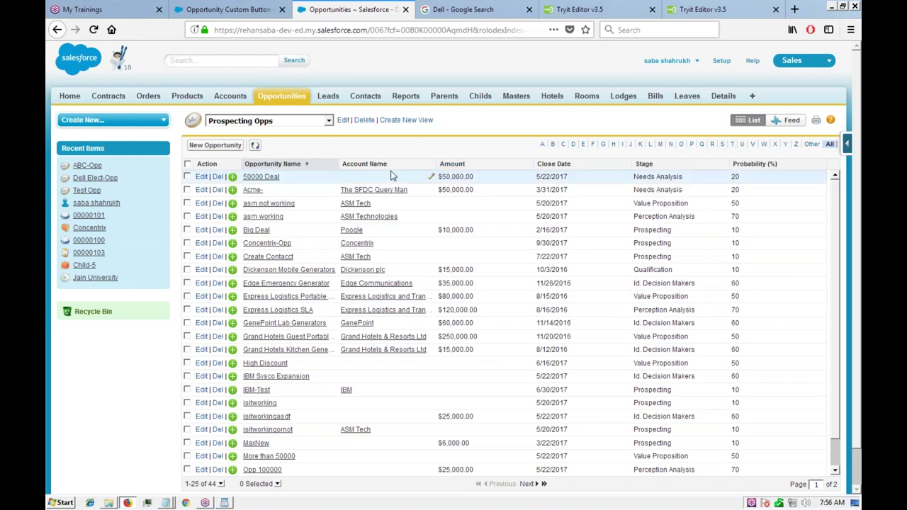
Open the Prospecting Opps view for editing at its selection of displayed fields.
click(341, 121)
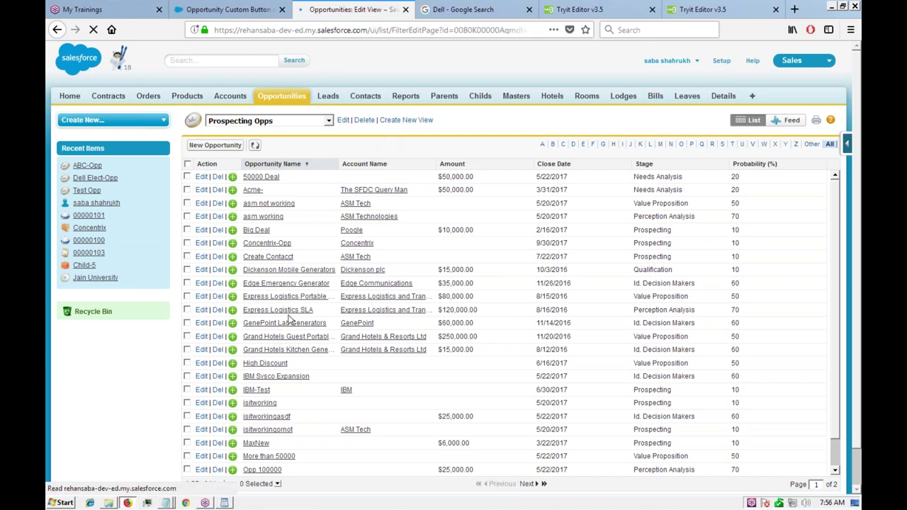
scroll(333, 269, down, 4)
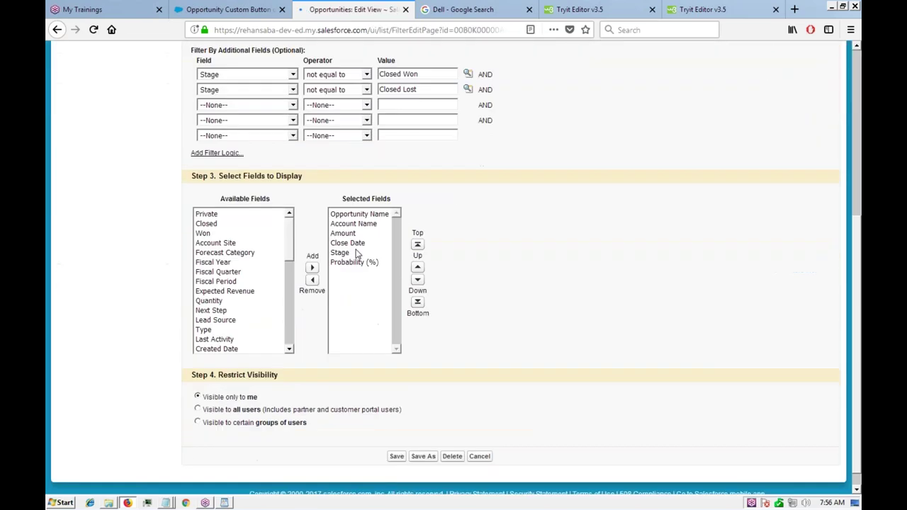
Try moving Opportunity Name two places down in the displayed field order, and return it to first place.
click(369, 216)
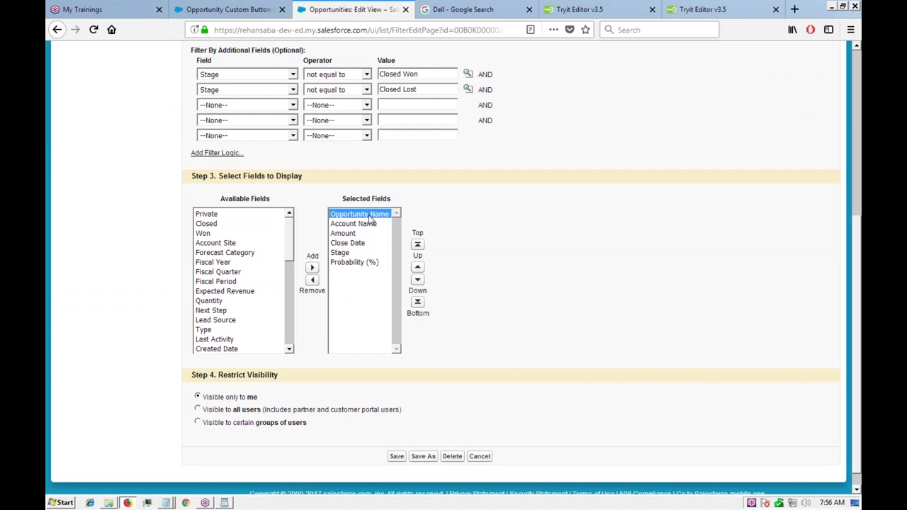
click(417, 280)
click(418, 281)
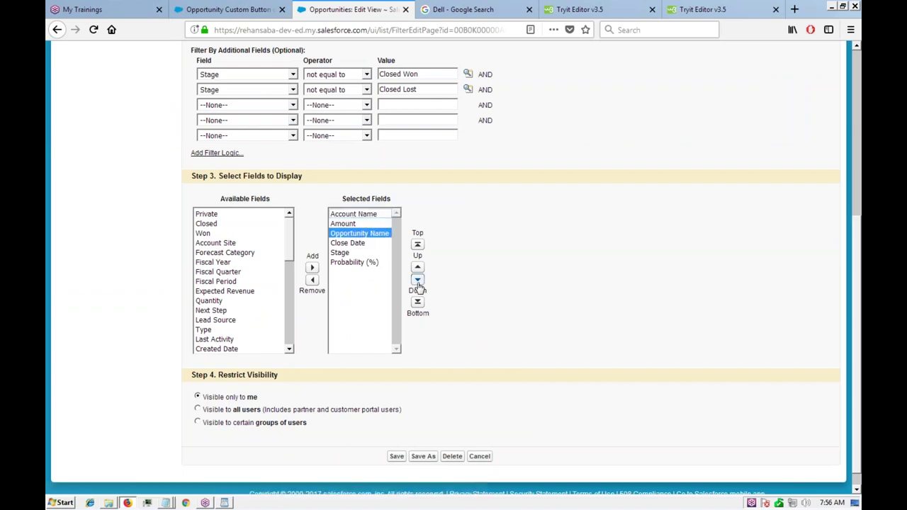
click(417, 268)
click(418, 268)
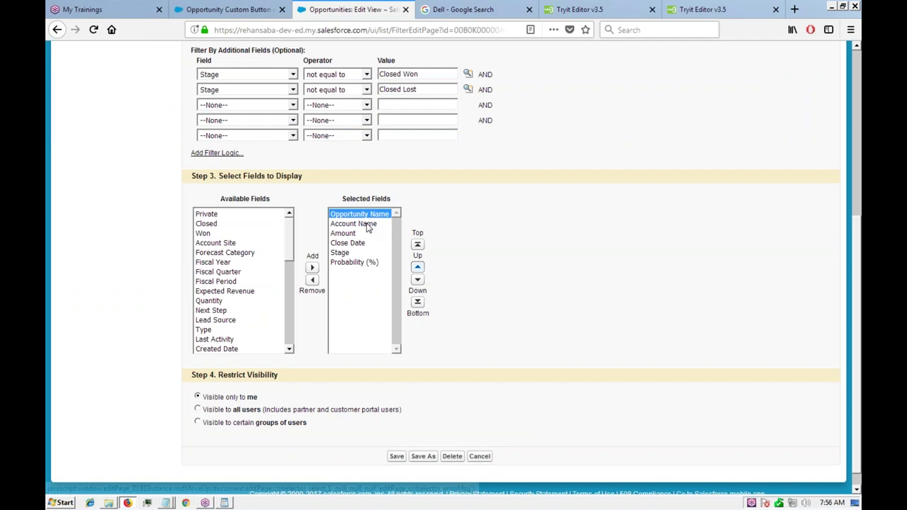
Move Probability (%) directly below Opportunity Name in the selected fields, and Stage directly below Probability (%).
click(361, 264)
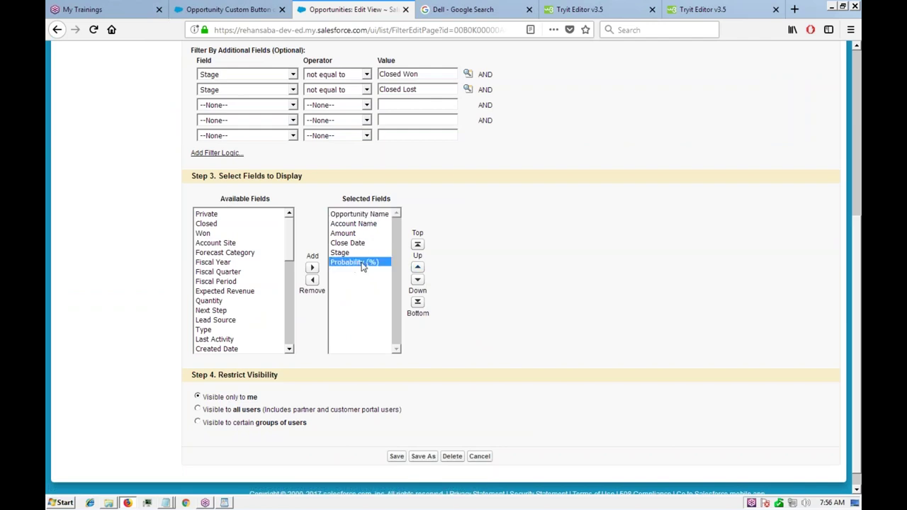
click(418, 268)
click(417, 268)
click(418, 268)
click(418, 268)
click(357, 262)
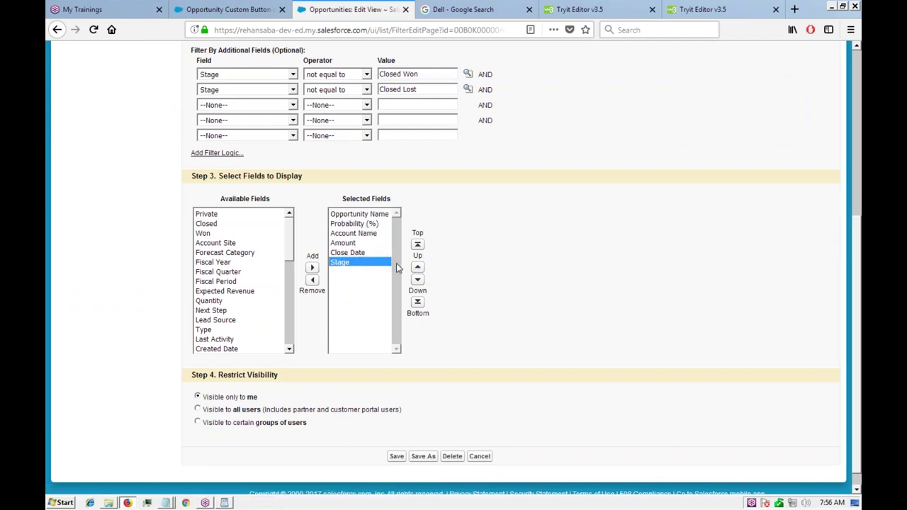
click(417, 268)
click(418, 268)
click(418, 267)
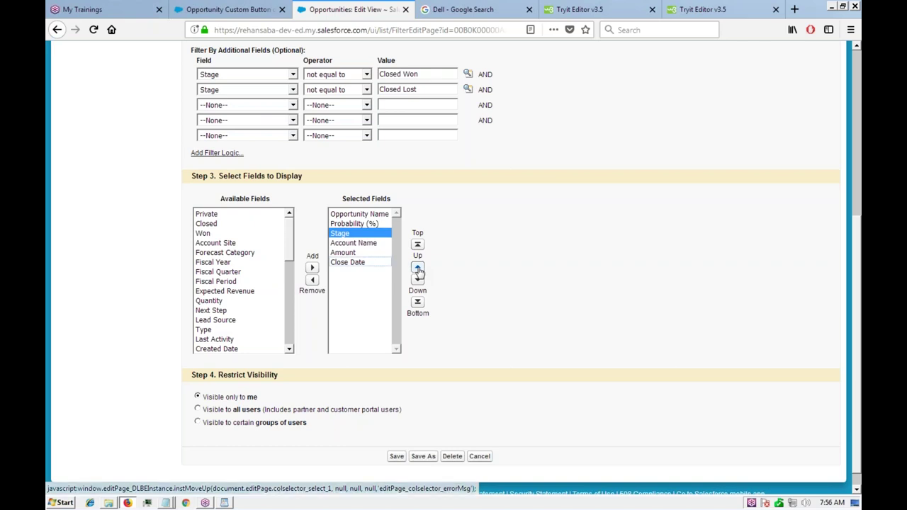
Arrange the fields after Stage in the order Close Date, Amount, Account Name, and save the view.
click(358, 262)
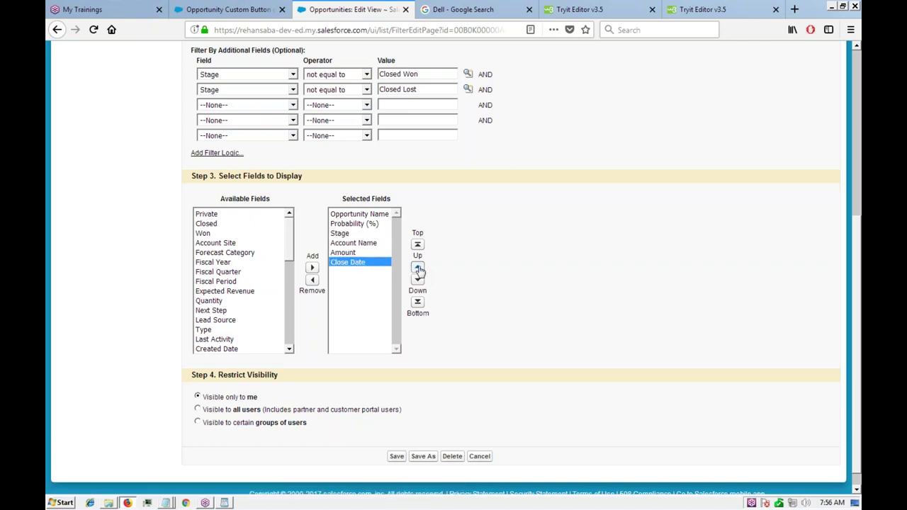
click(418, 268)
click(417, 268)
click(418, 267)
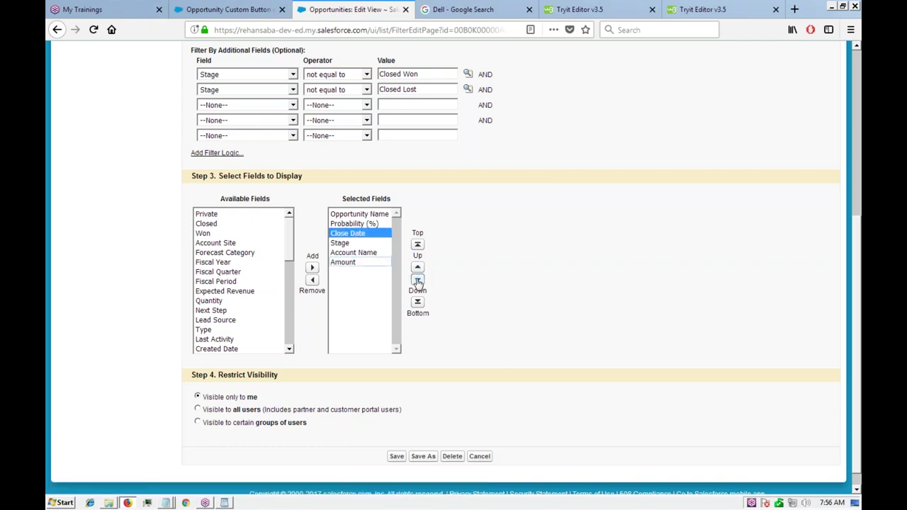
click(347, 262)
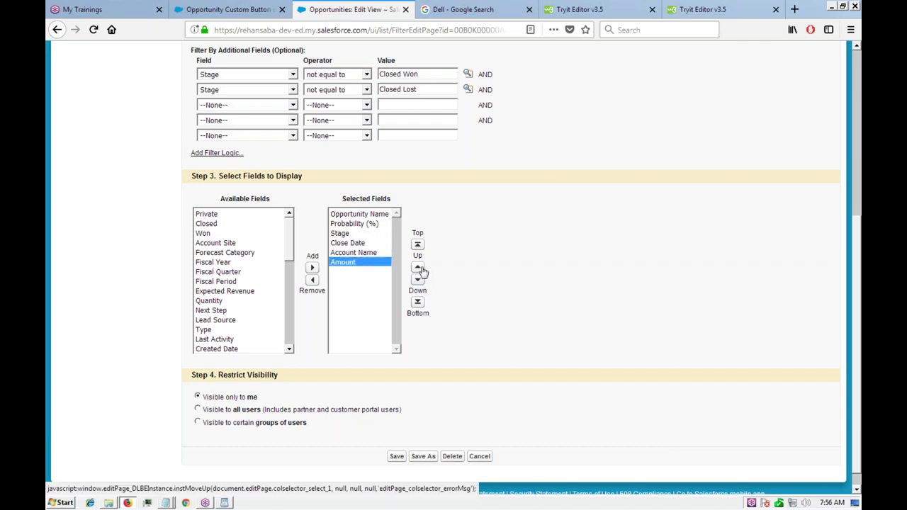
click(417, 267)
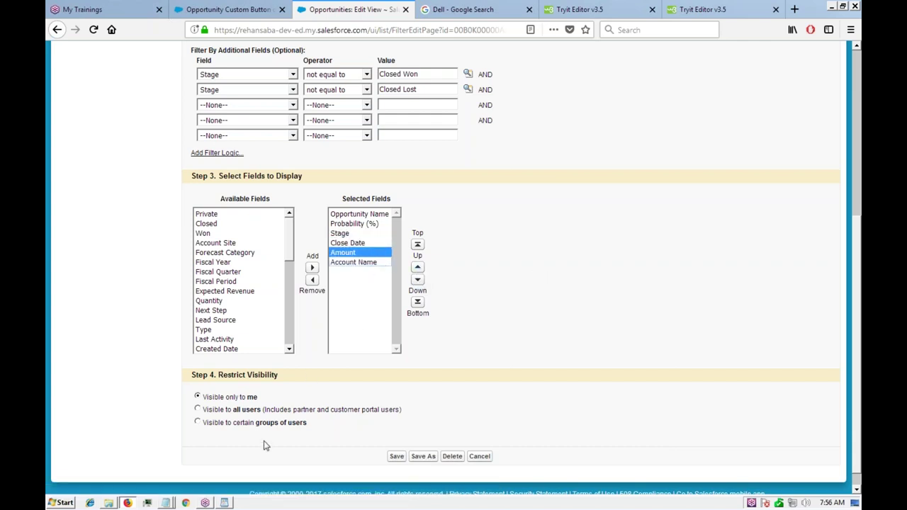
click(396, 456)
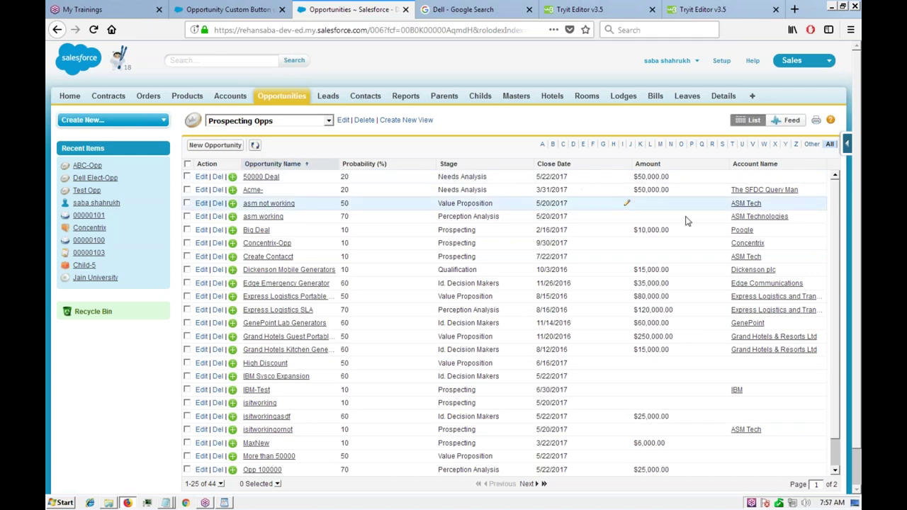
scroll(621, 289, down, 1)
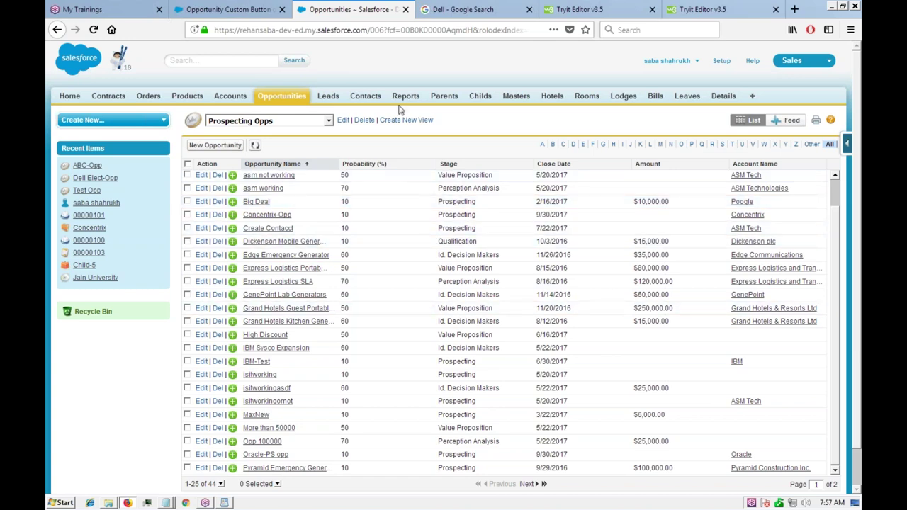
click(247, 10)
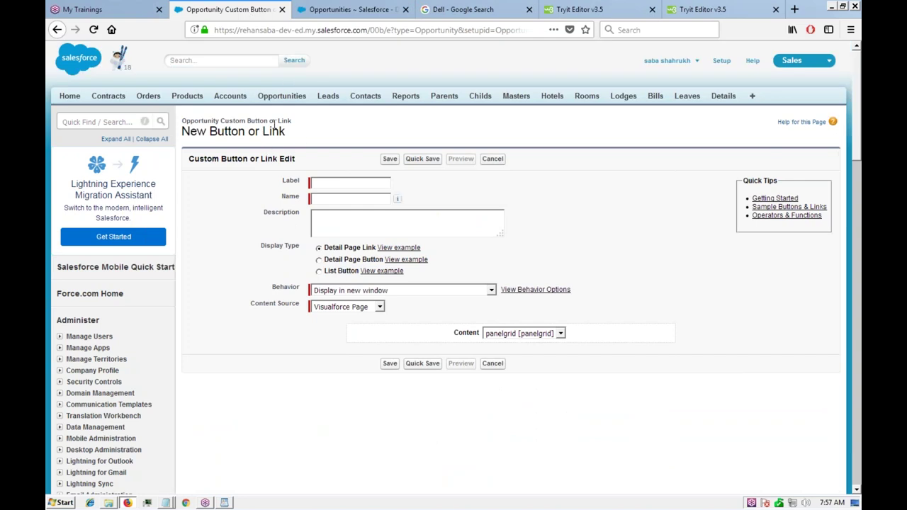
click(359, 10)
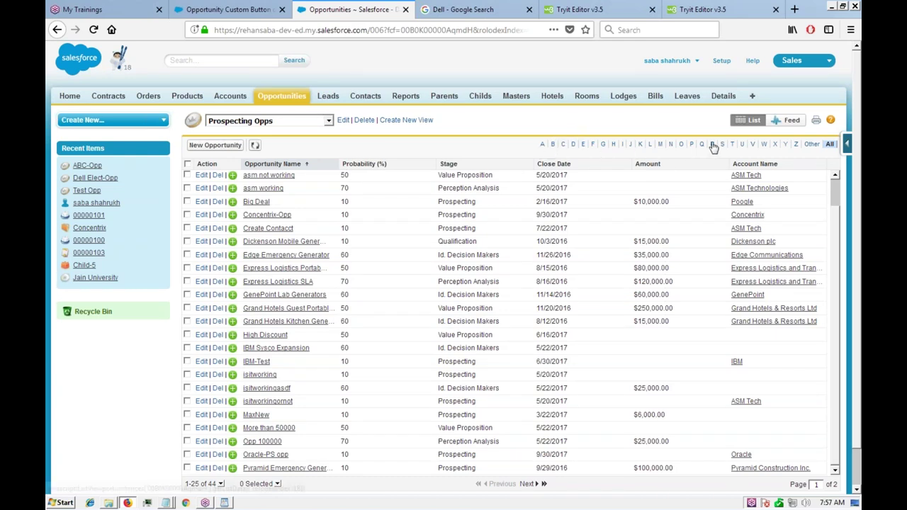
Filter the Prospecting Opps list by opportunity names starting with D, and by those starting with C.
click(573, 145)
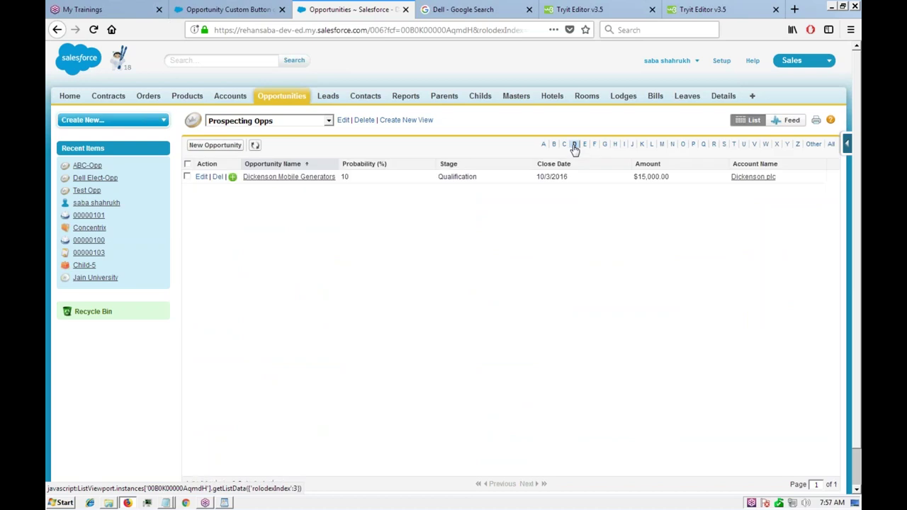
click(563, 146)
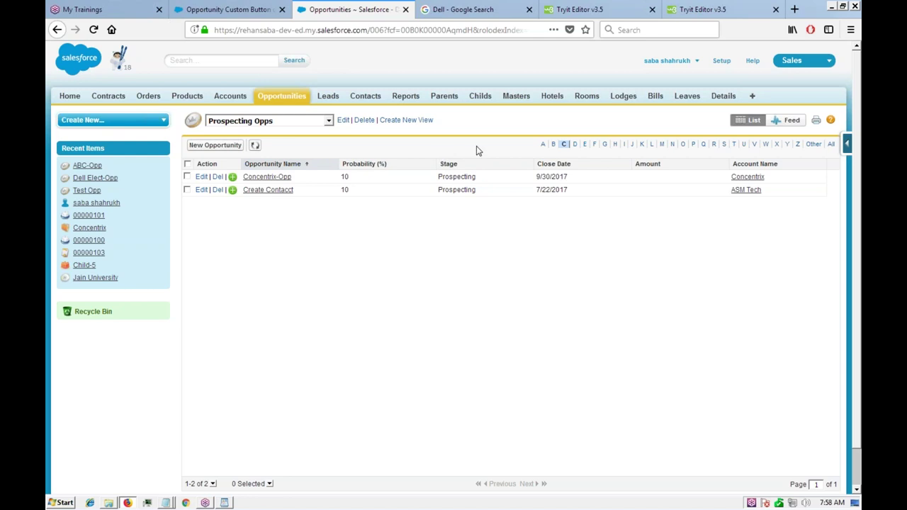
Filter the Prospecting Opps list by names starting with A, show all names again, and look through the list.
click(544, 146)
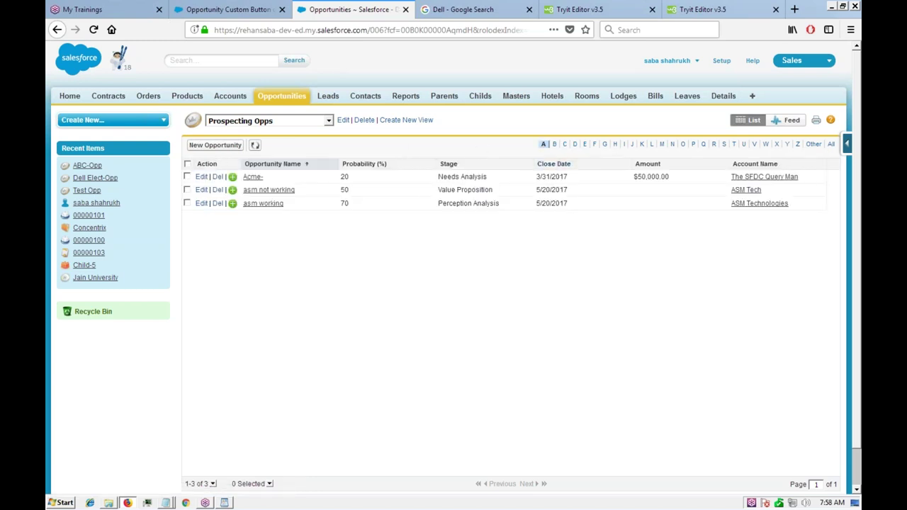
click(830, 144)
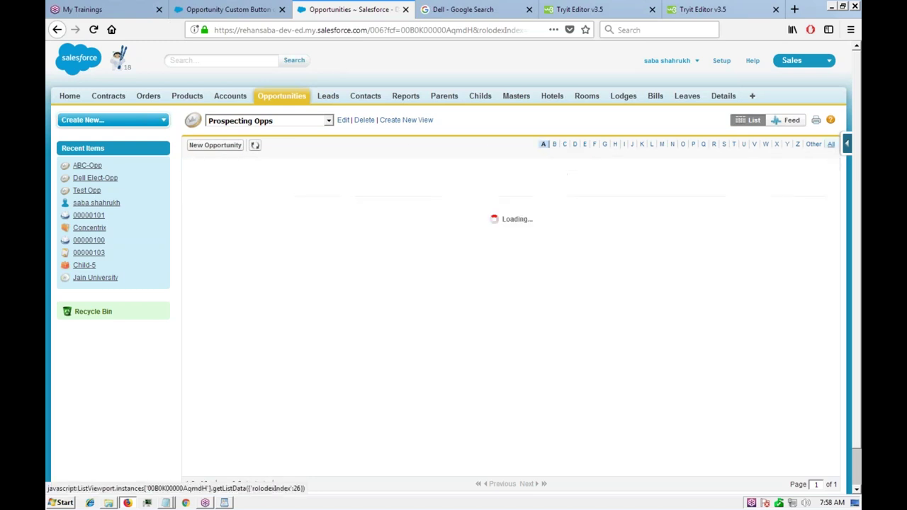
scroll(401, 321, down, 1)
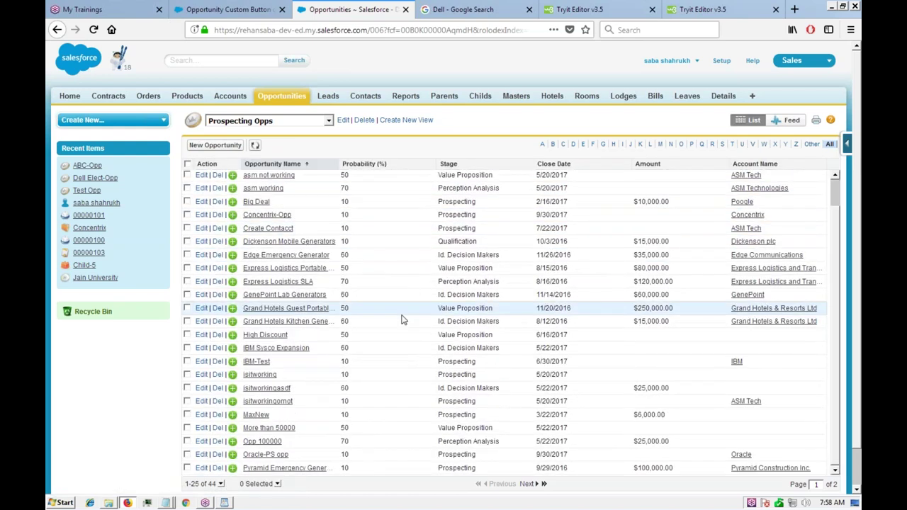
scroll(382, 311, down, 1)
scroll(316, 215, up, 3)
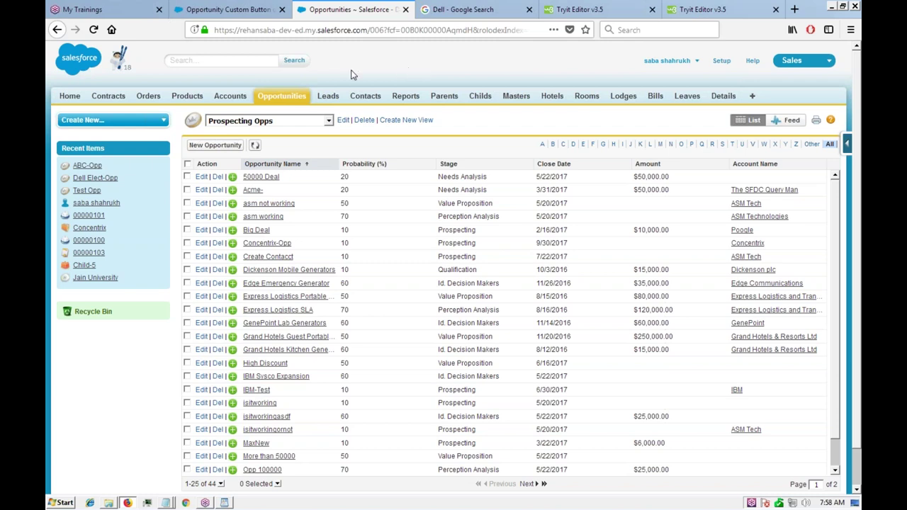
Open the ABC-Opp record from the recent opportunities.
click(255, 104)
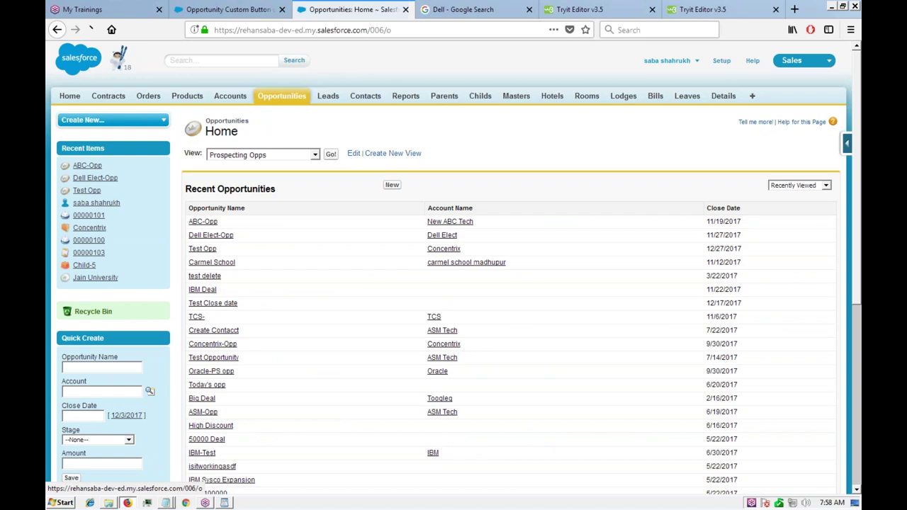
click(210, 222)
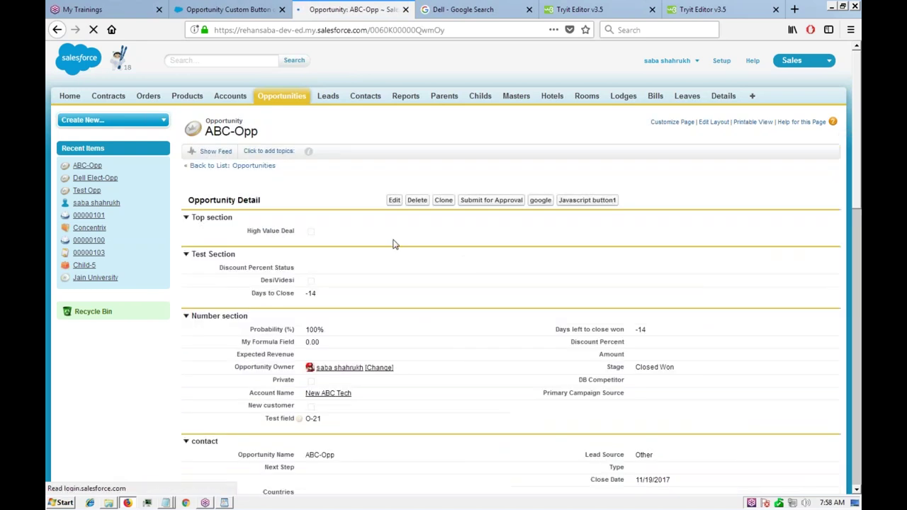
scroll(382, 230, down, 1)
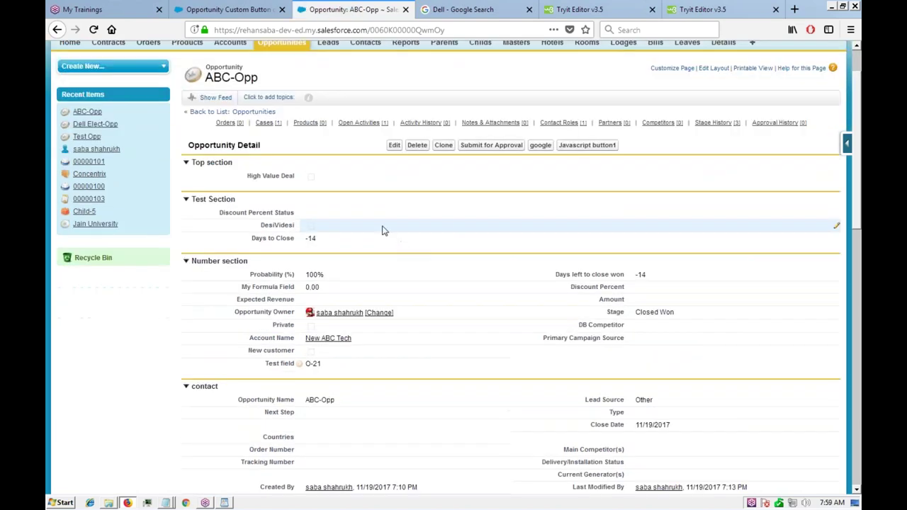
Open the page inspector and pick the ABC-Opp heading to show its HTML element.
key(F12)
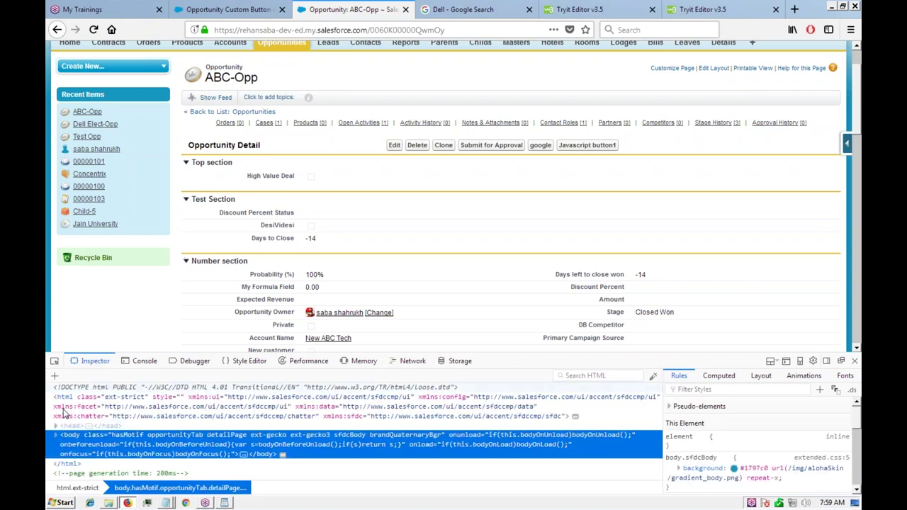
click(56, 363)
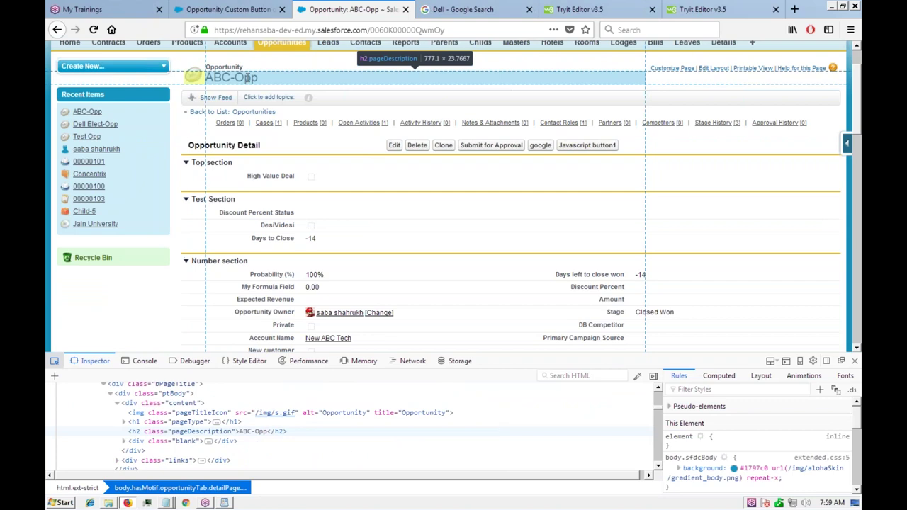
click(248, 78)
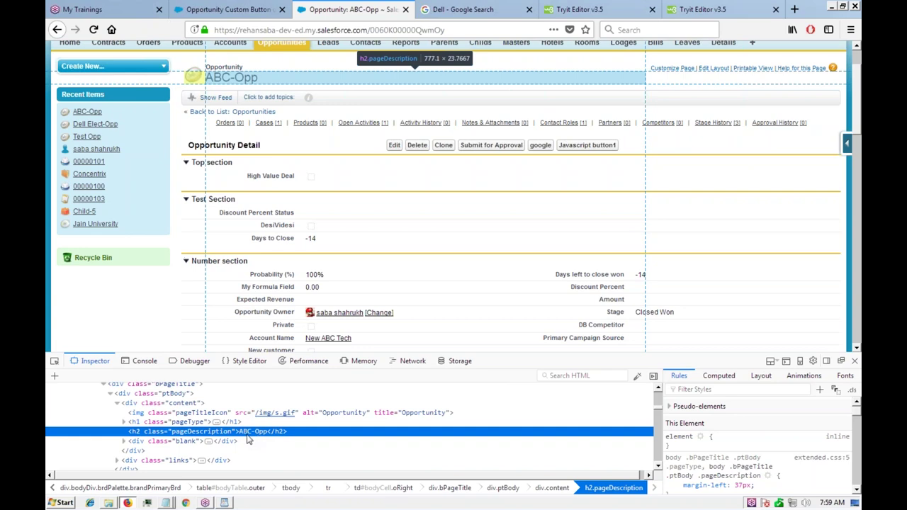
Examine the blank, pageType and pageTitleIcon elements around the heading, and select the h2 pageDescription element again.
click(188, 441)
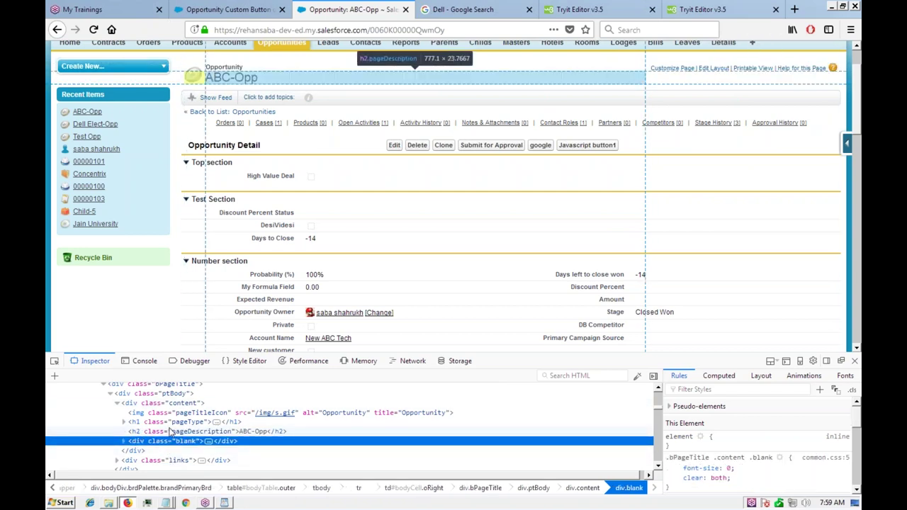
click(186, 422)
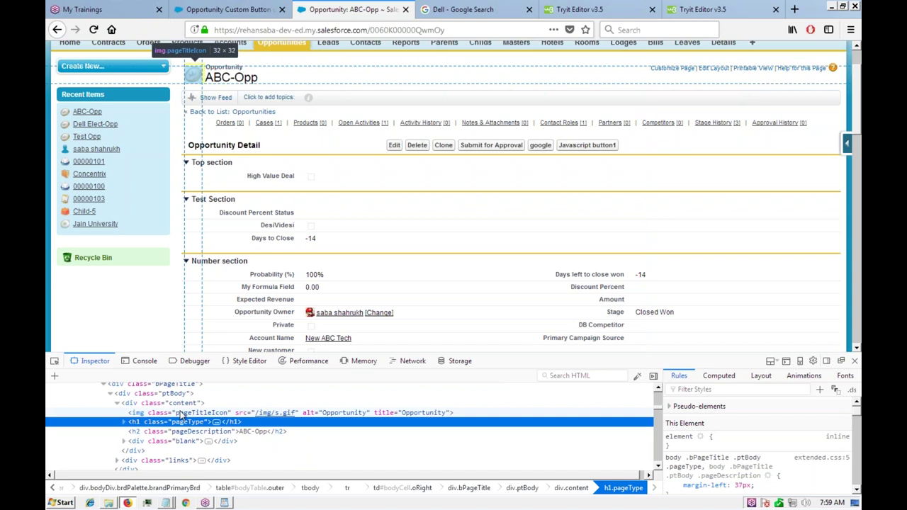
click(181, 415)
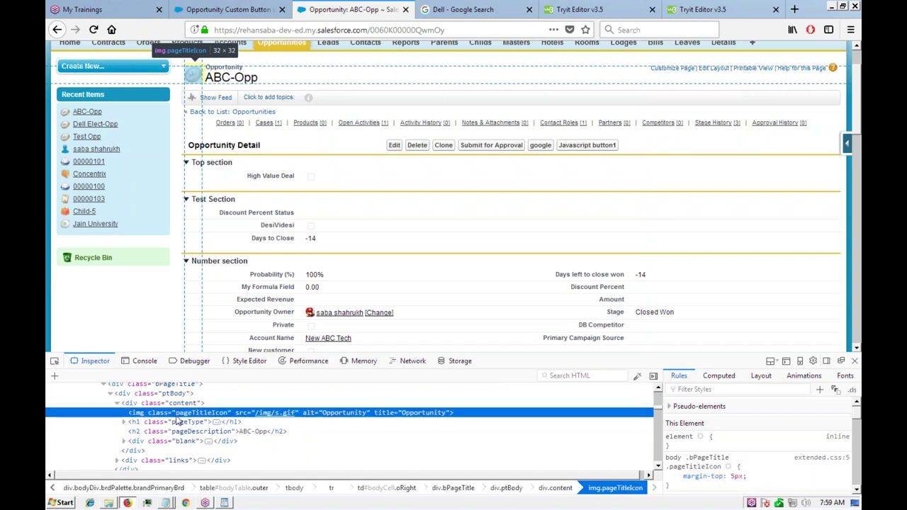
click(156, 424)
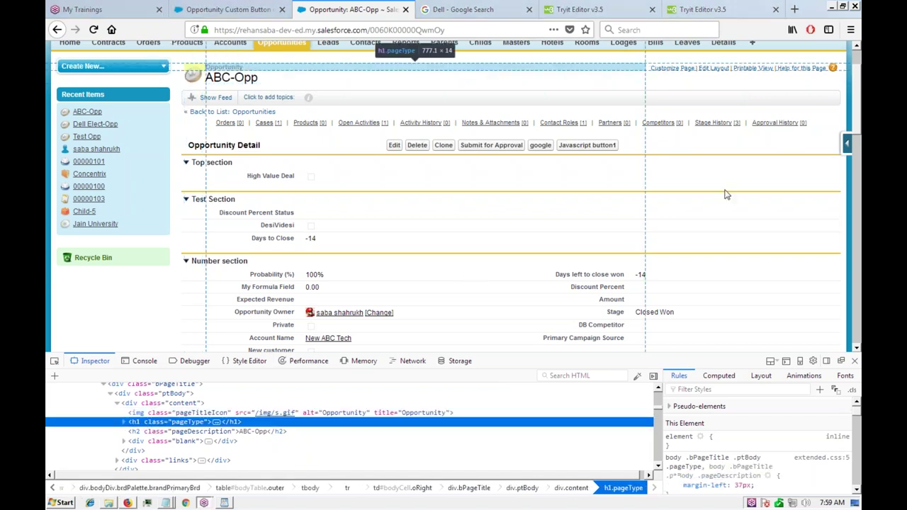
drag(506, 267, 166, 415)
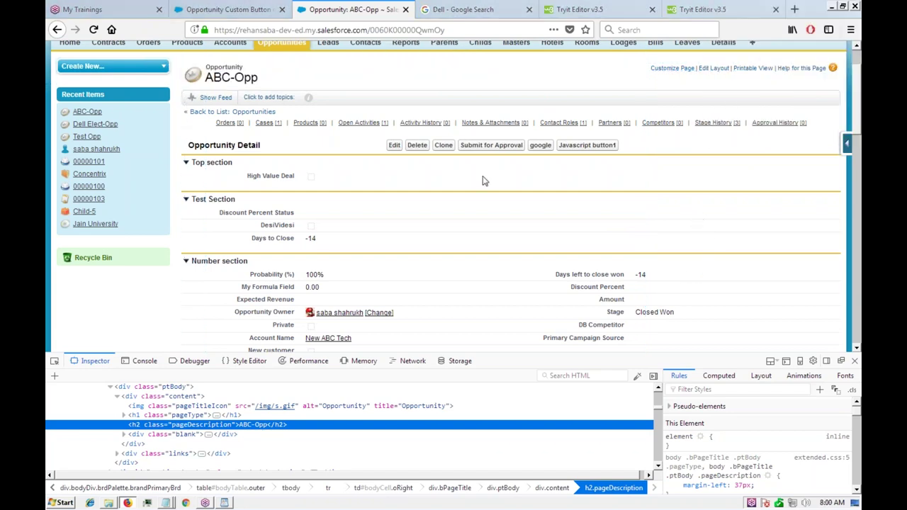
Label the new Opportunity custom button "change color" and describe it as "change color of Opp name".
key(ctrl+shift+Tab)
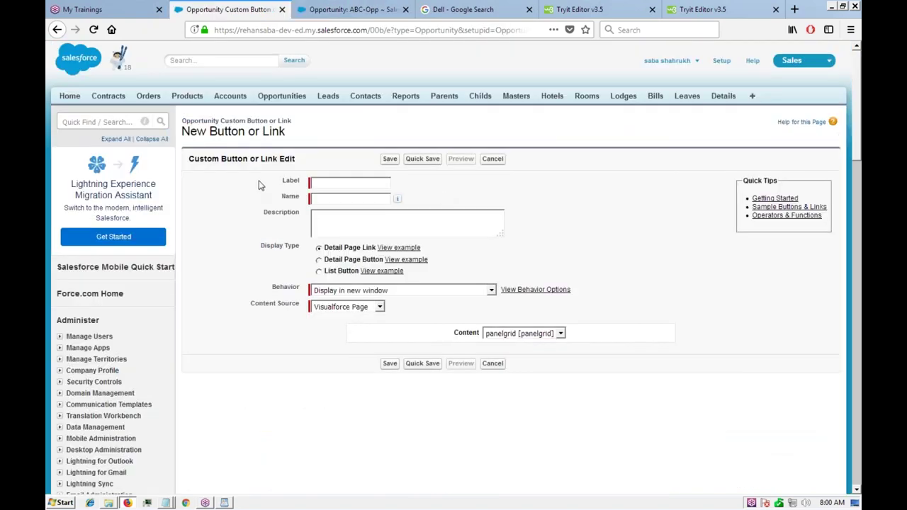
click(344, 183)
text(change color)
key(Tab)
click(364, 227)
text(change )
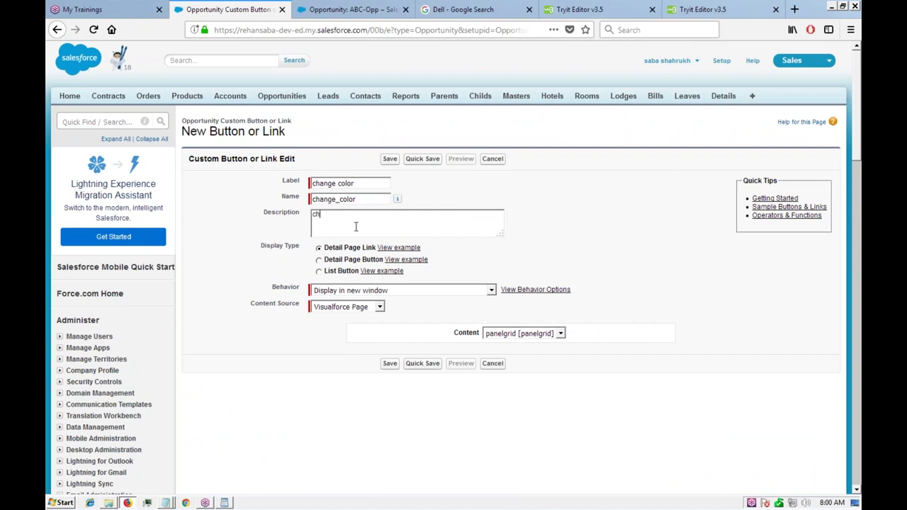
text(color of Opp name)
Set the content source to OnClick JavaScript and enter the code document.getElementByClassName('pageDescription').style.color='red'.
click(366, 308)
click(346, 341)
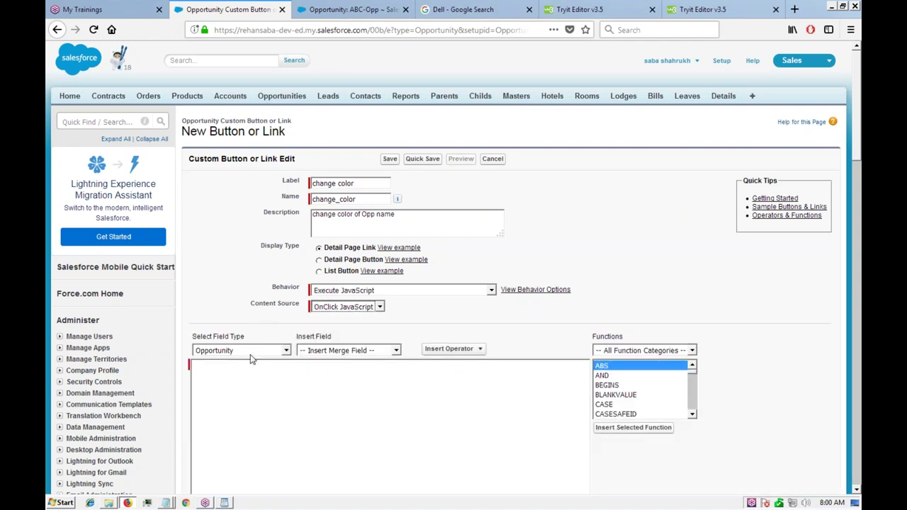
text(document.ge)
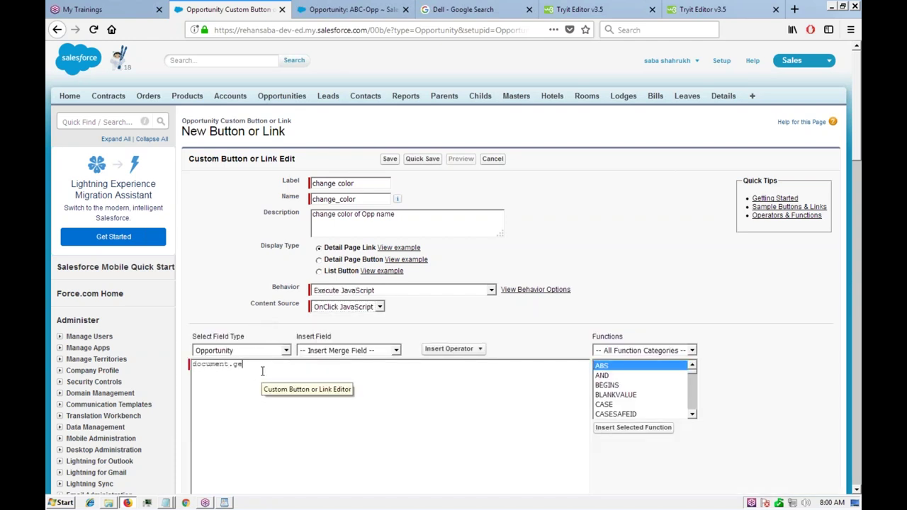
text(tElementByClassName()
click(347, 9)
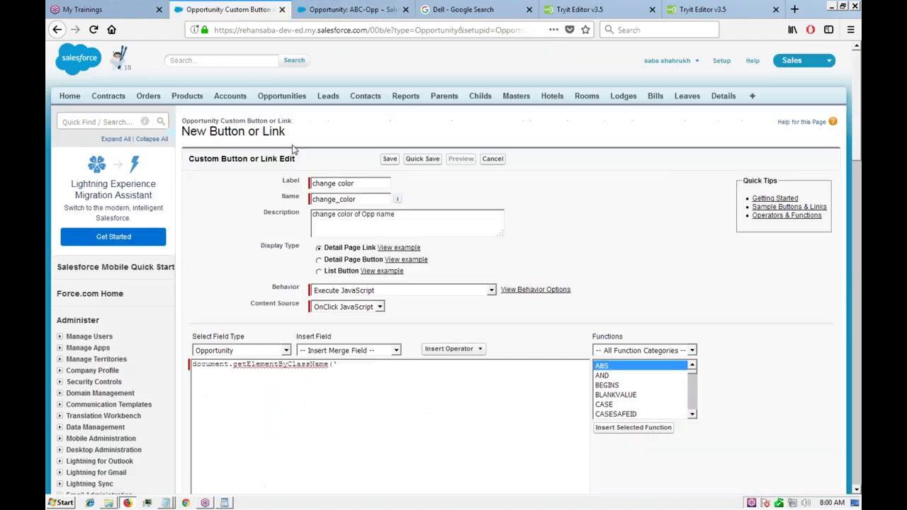
click(248, 9)
text('pageDescriptio)
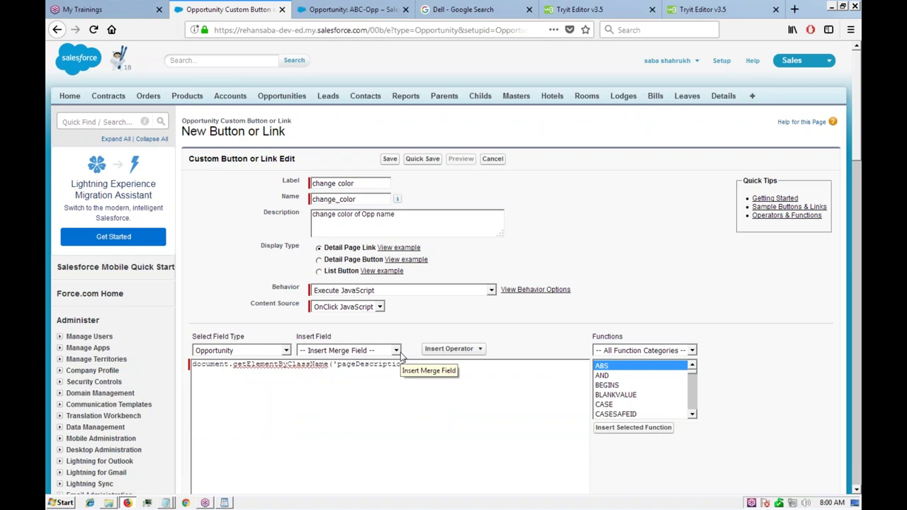
text(n').style.color='red')
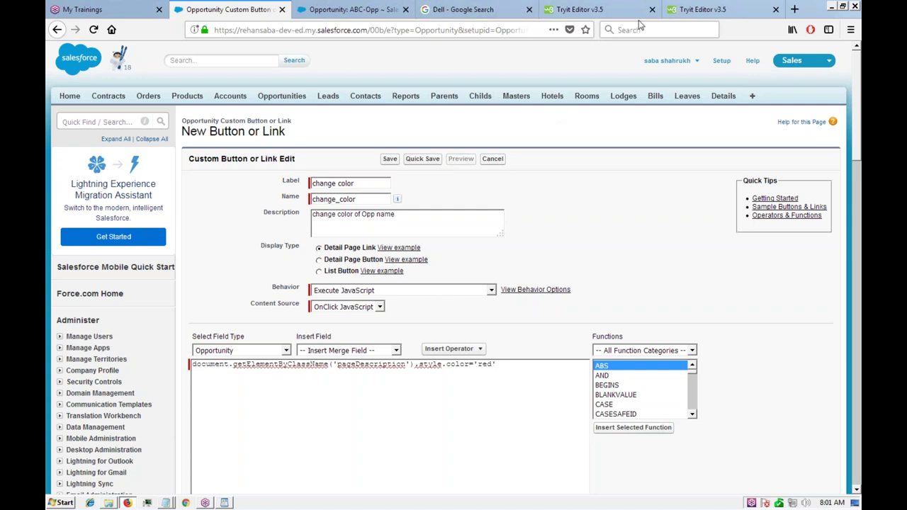
Close both W3Schools Tryit Editor pages.
click(587, 8)
middle_click(587, 7)
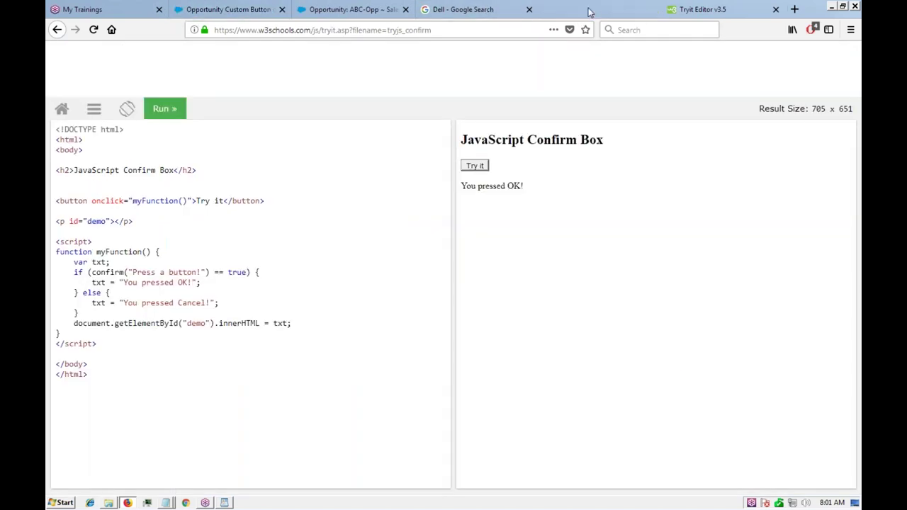
middle_click(587, 8)
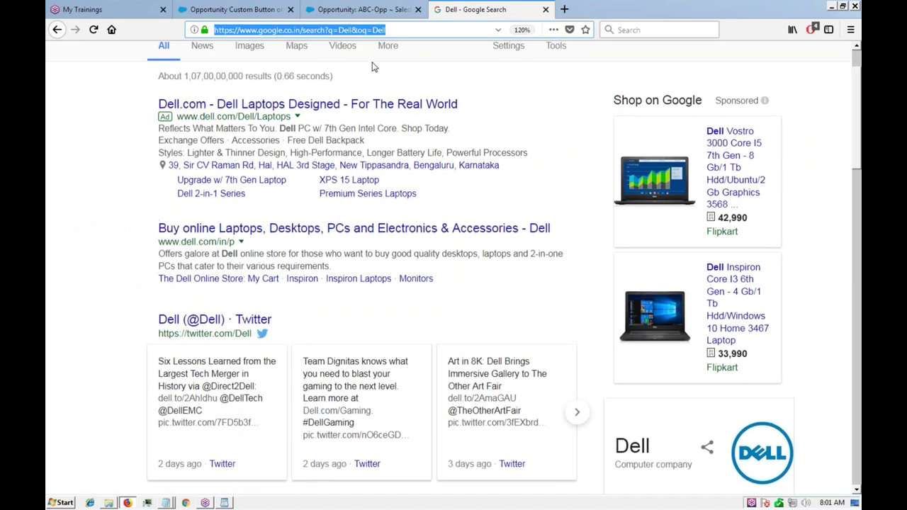
Search Google for "change color with javascript".
scroll(273, 100, up, 2)
click(319, 68)
key(BackSpace)
key(BackSpace)
key(BackSpace)
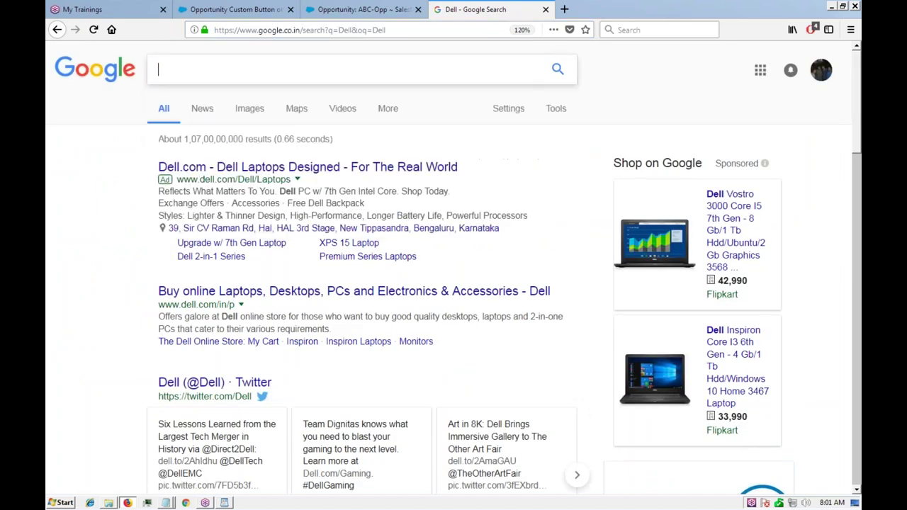
text(chage)
key(BackSpace)
key(BackSpace)
text(nge col)
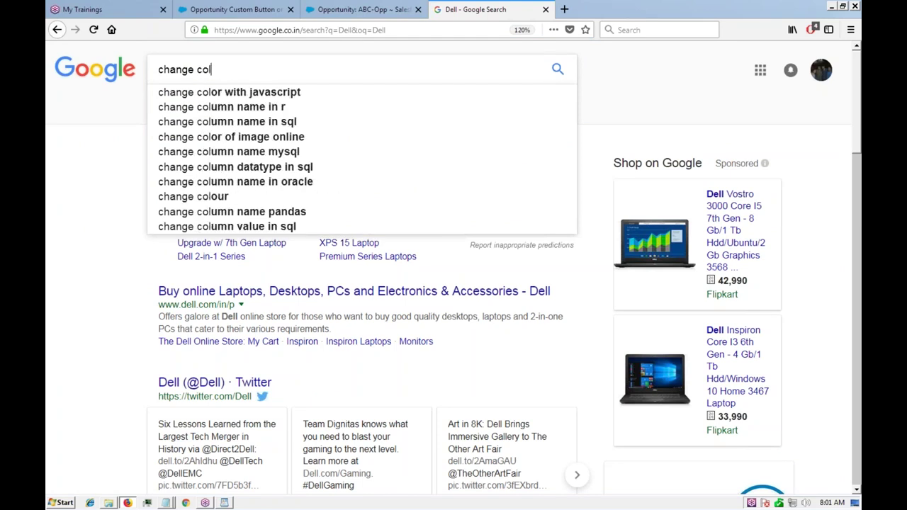
key(Down)
key(Return)
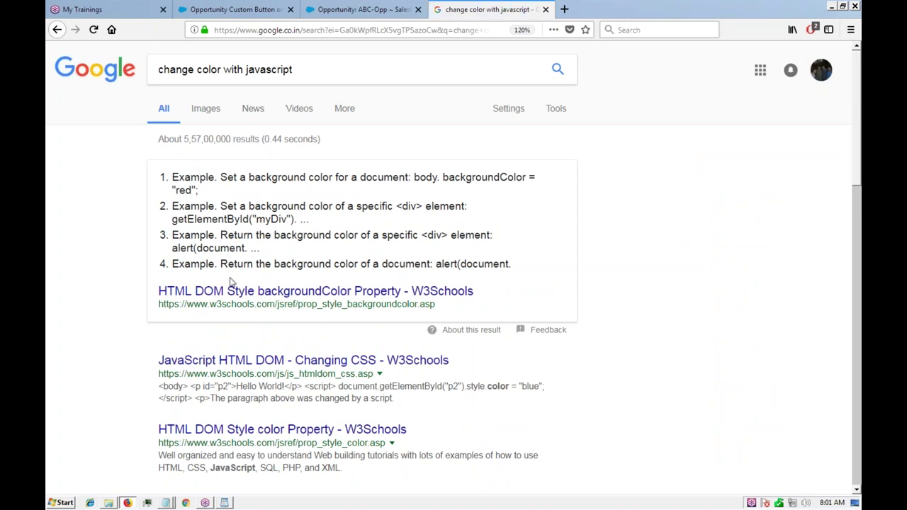
Open the W3Schools backgroundColor property result separately and examine the style and backgroundColor parts of its example code.
middle_click(207, 301)
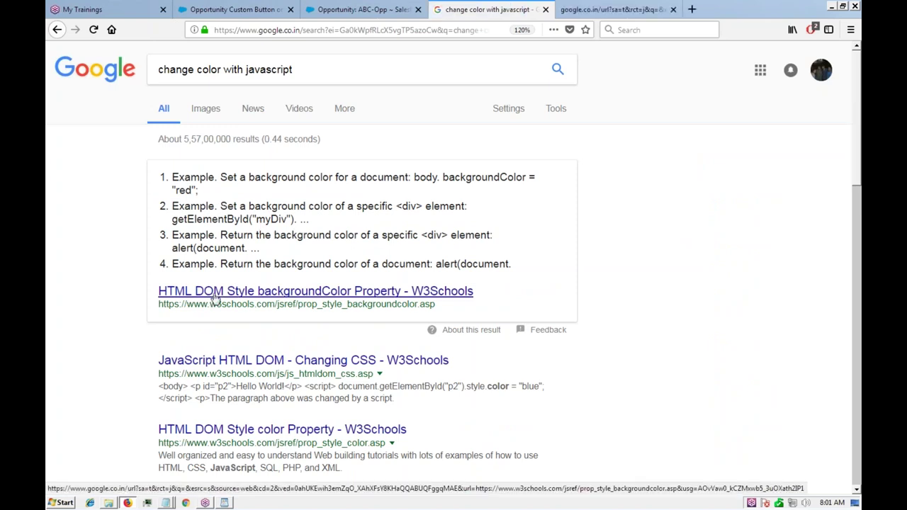
click(629, 9)
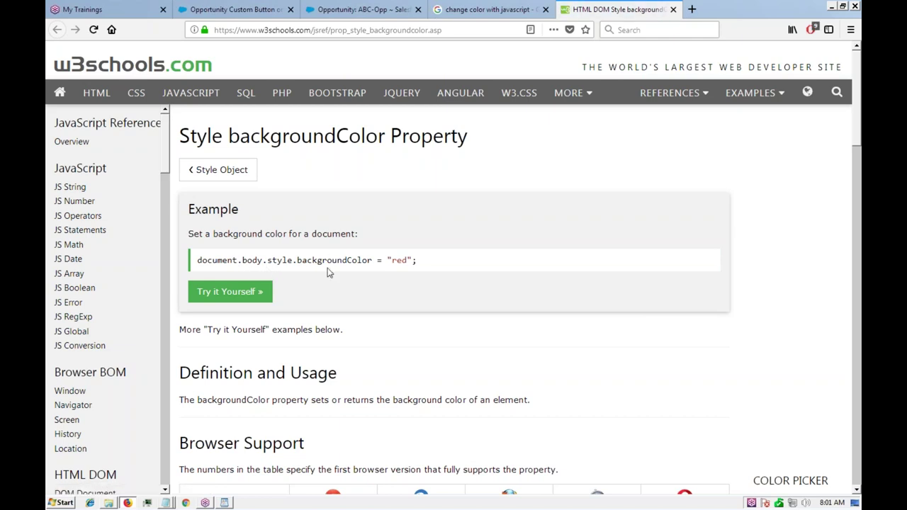
scroll(347, 145, down, 3)
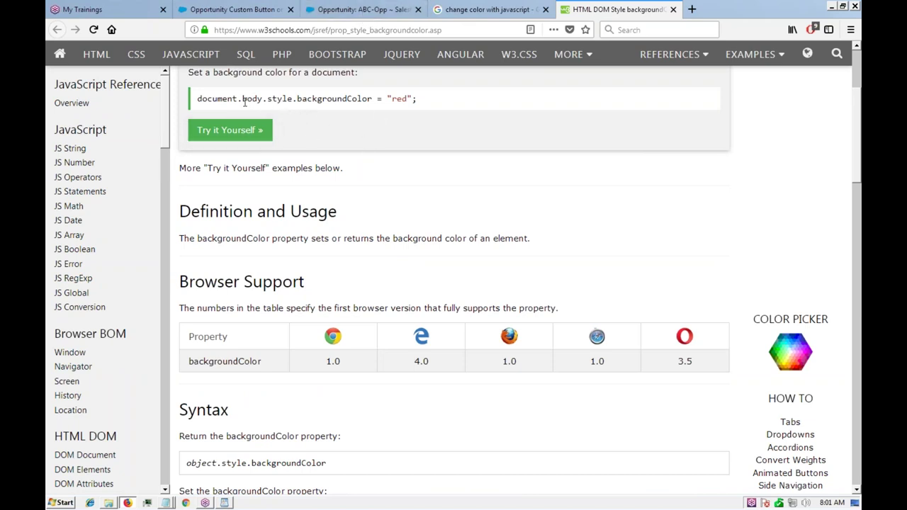
double_click(280, 99)
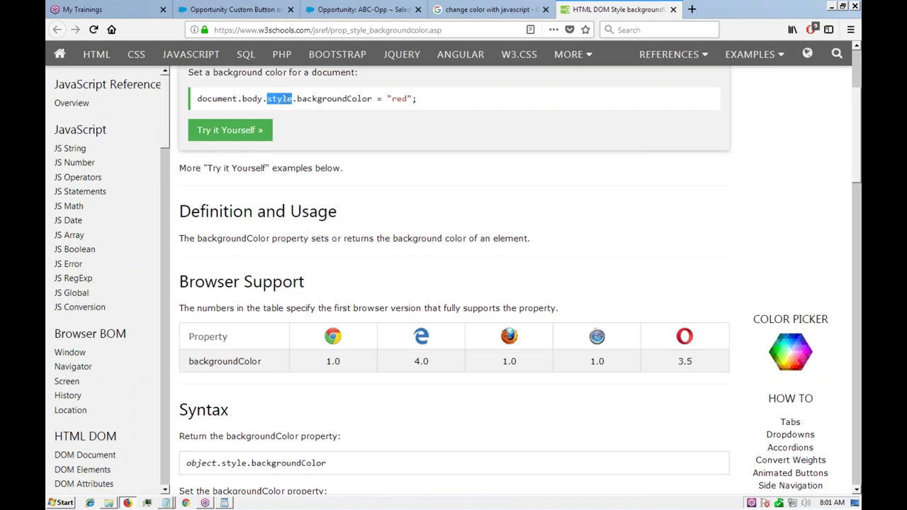
double_click(323, 99)
Compare the custom button's color script with the inspected ABC-Opp heading and the W3Schools backgroundColor example.
click(361, 9)
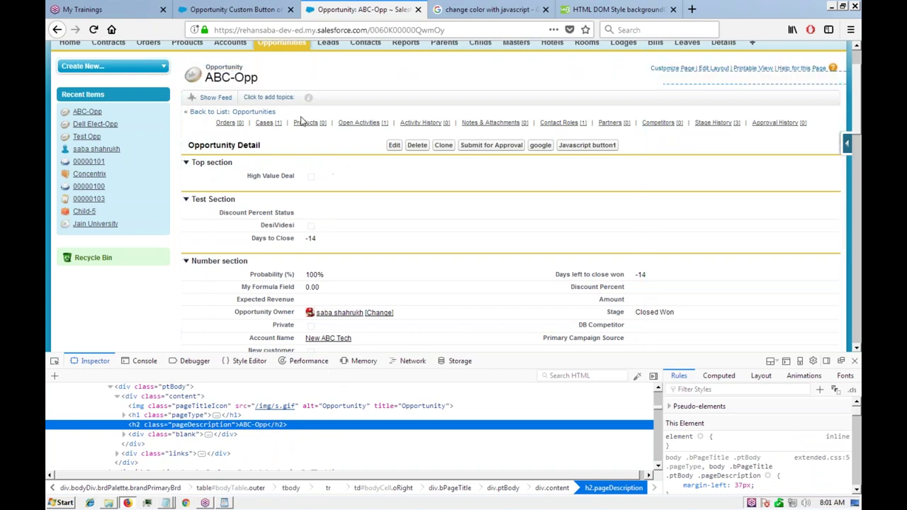
click(235, 10)
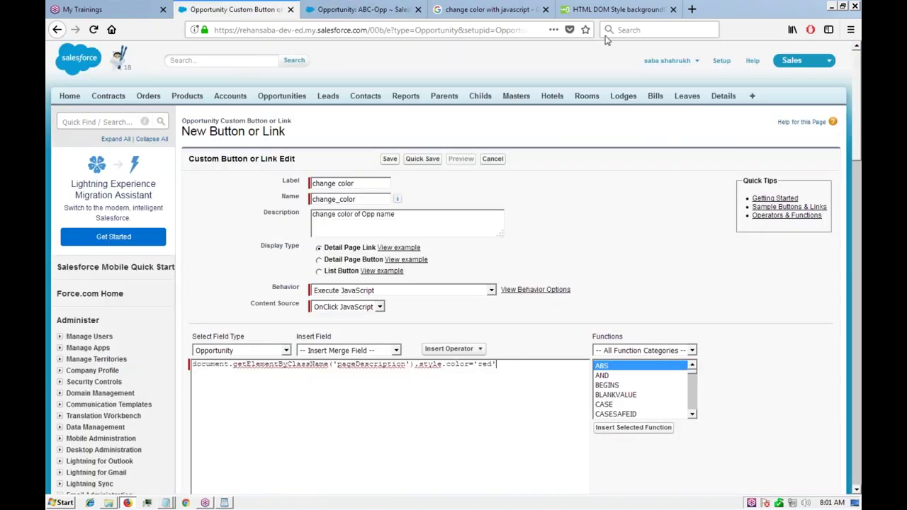
click(613, 10)
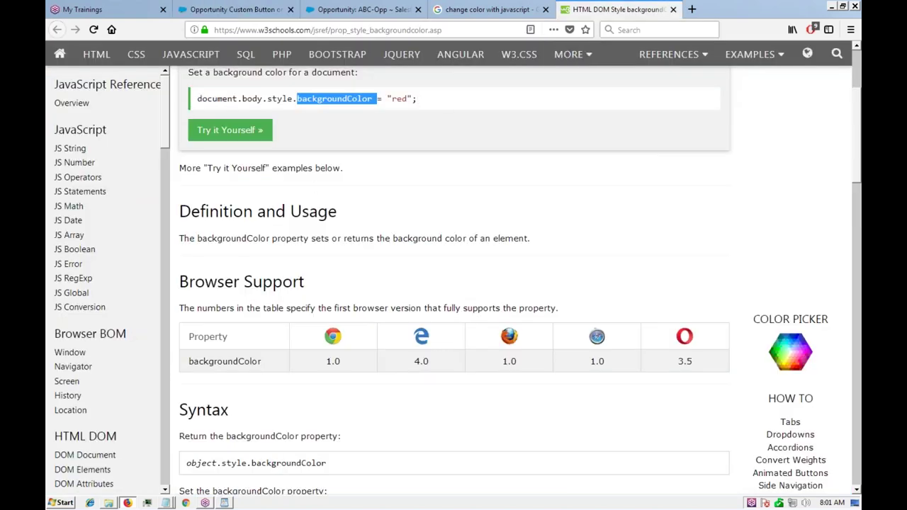
click(236, 10)
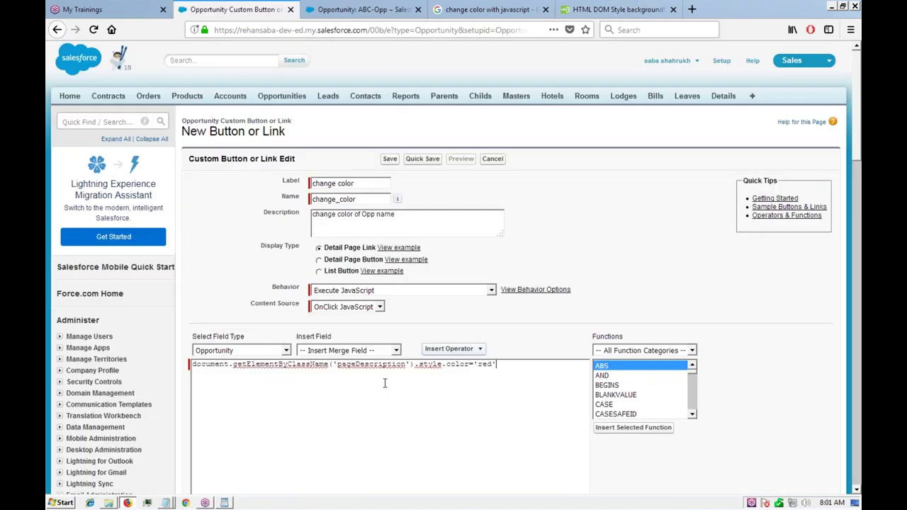
Check the syntax of the change color button's script and save the button, keeping its edit page open.
scroll(384, 383, down, 3)
click(213, 436)
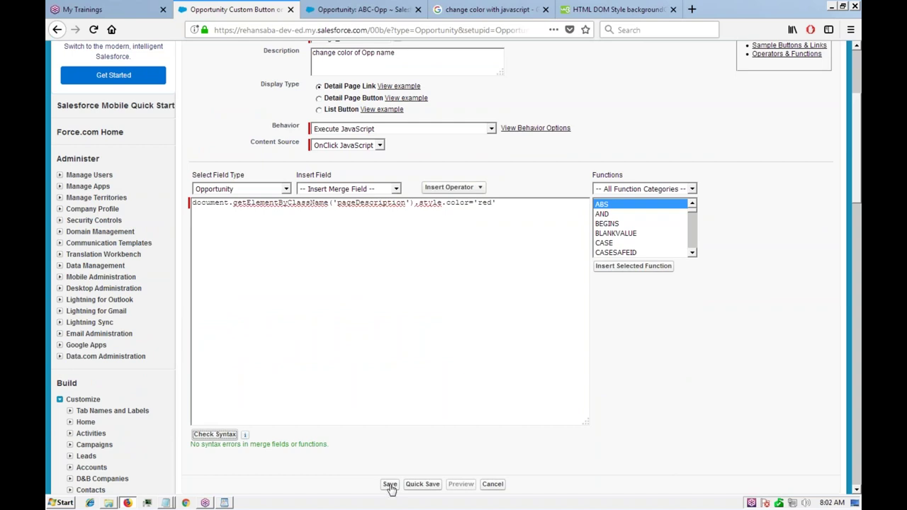
click(420, 485)
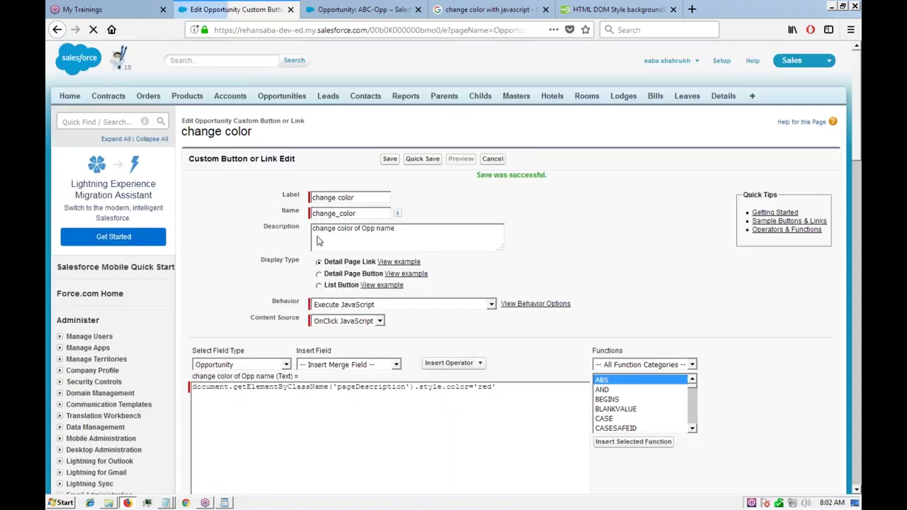
Close the inspector on the ABC-Opp record, reload it, and open the Opportunity page layout with its available buttons.
click(356, 11)
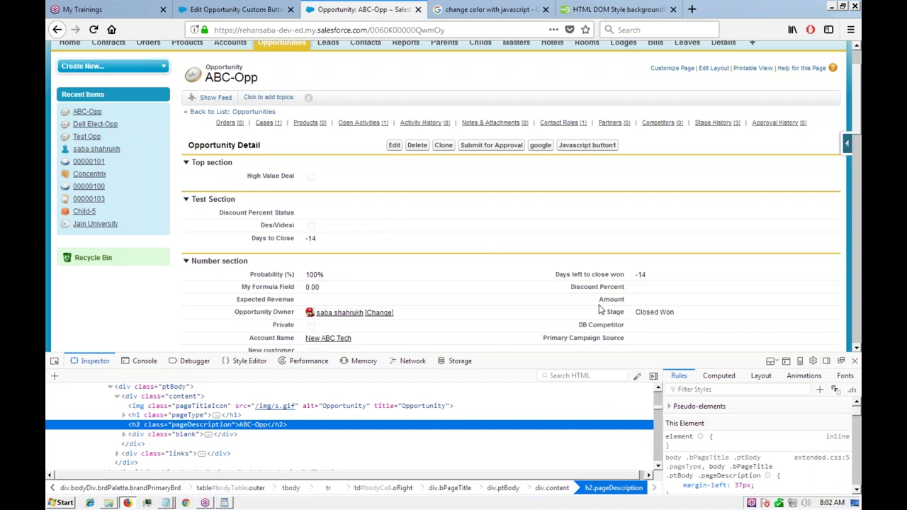
key(F12)
key(F5)
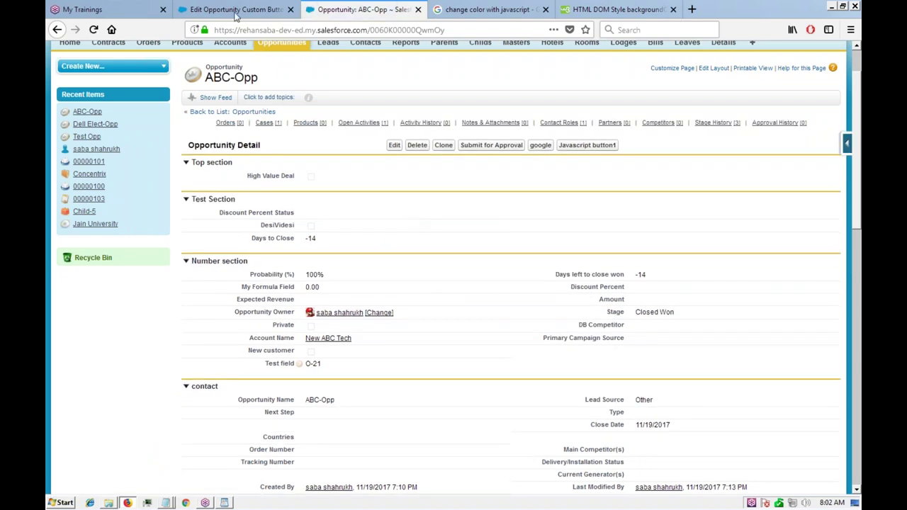
click(713, 71)
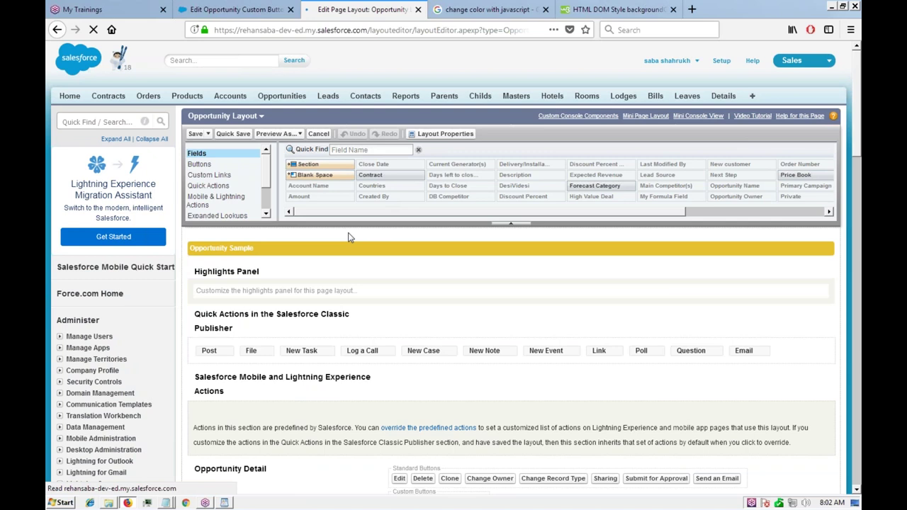
click(199, 164)
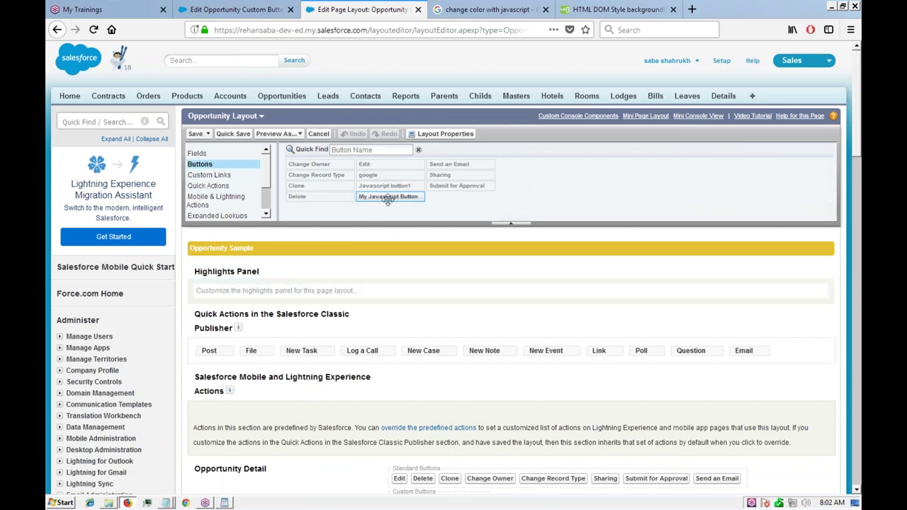
Compare the change color button's settings with the buttons offered in the Opportunity layout editor, reloading the editor to refresh them.
click(247, 13)
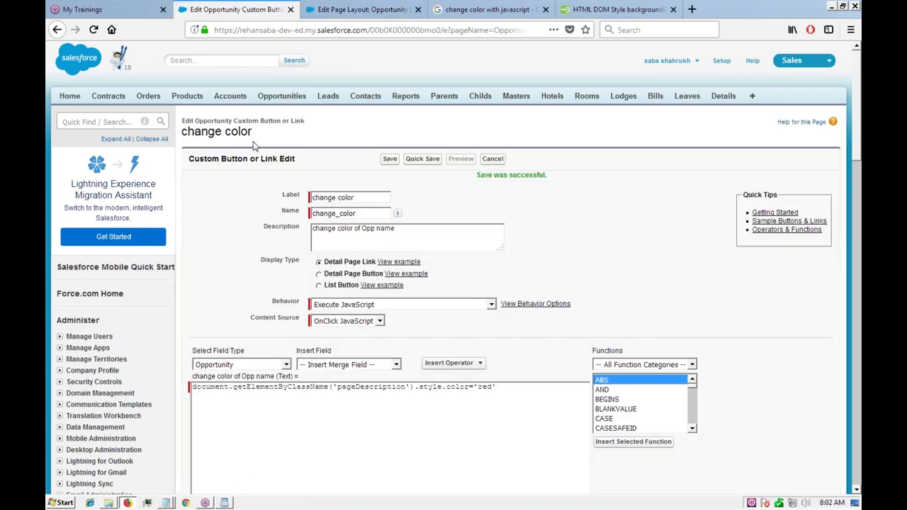
click(364, 10)
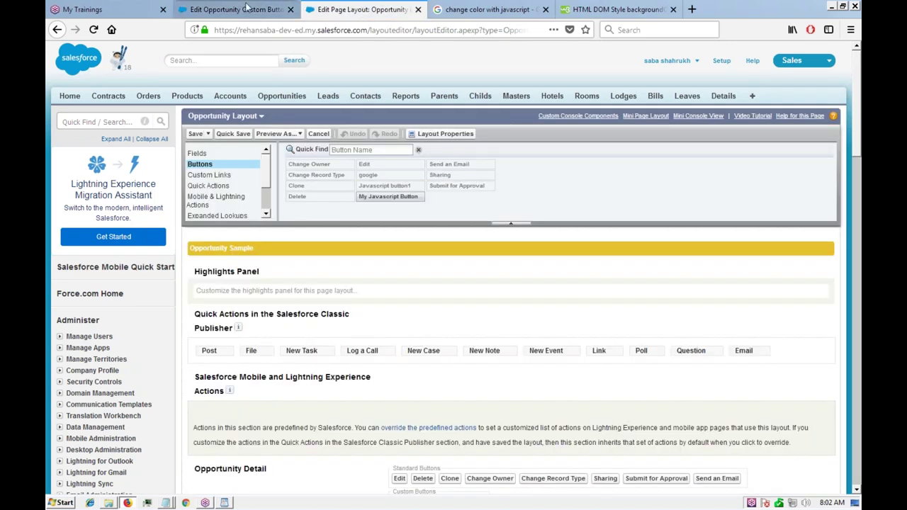
click(247, 9)
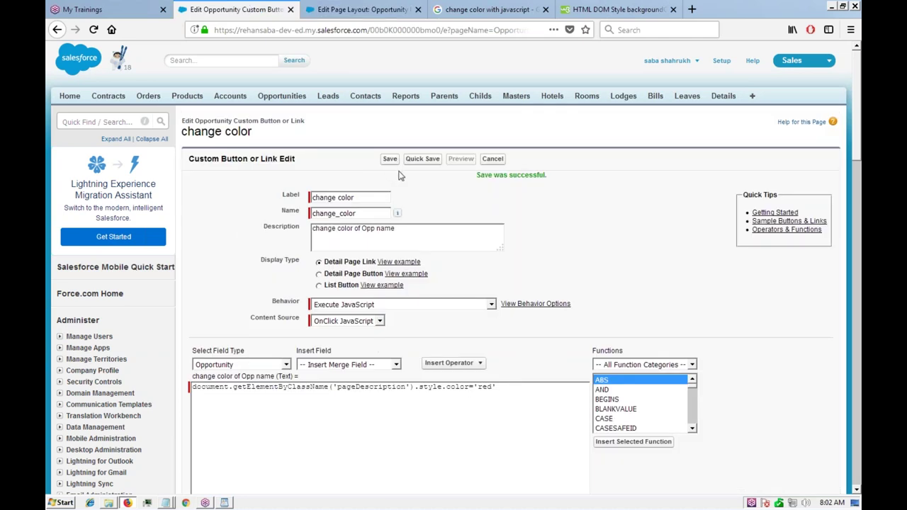
click(374, 10)
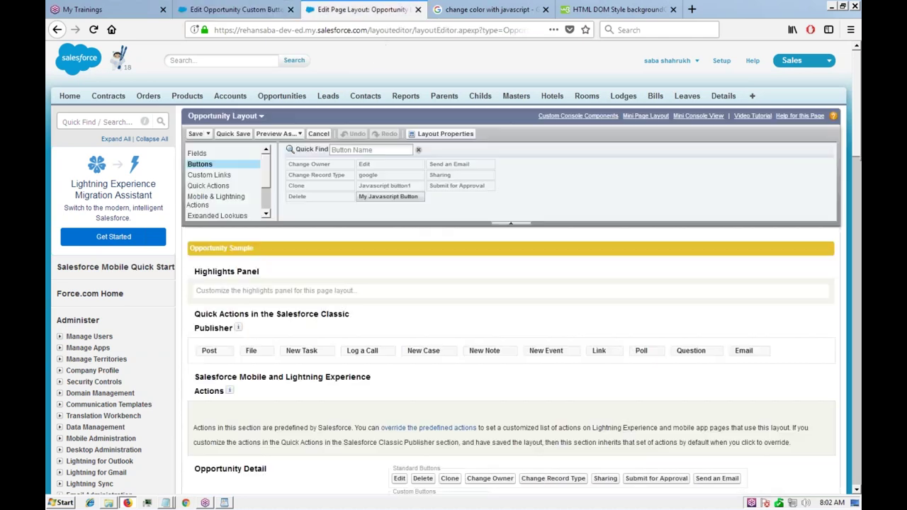
key(F5)
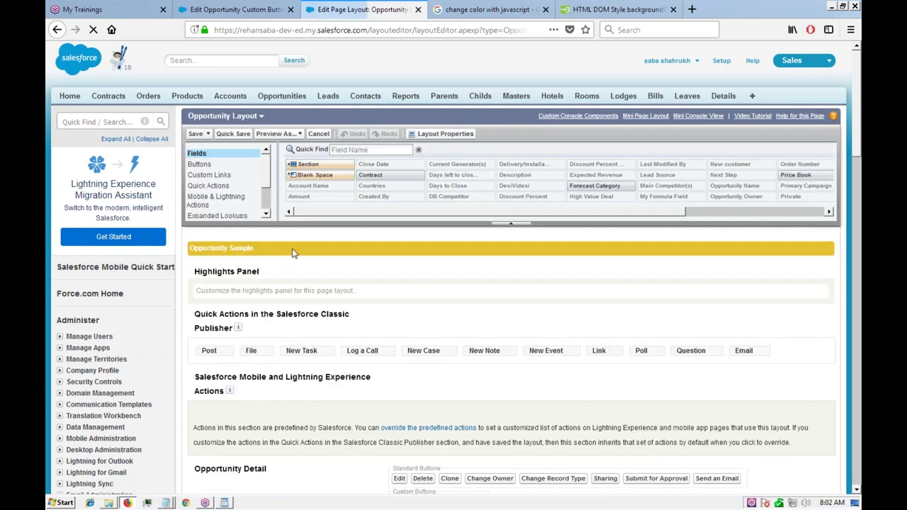
click(217, 165)
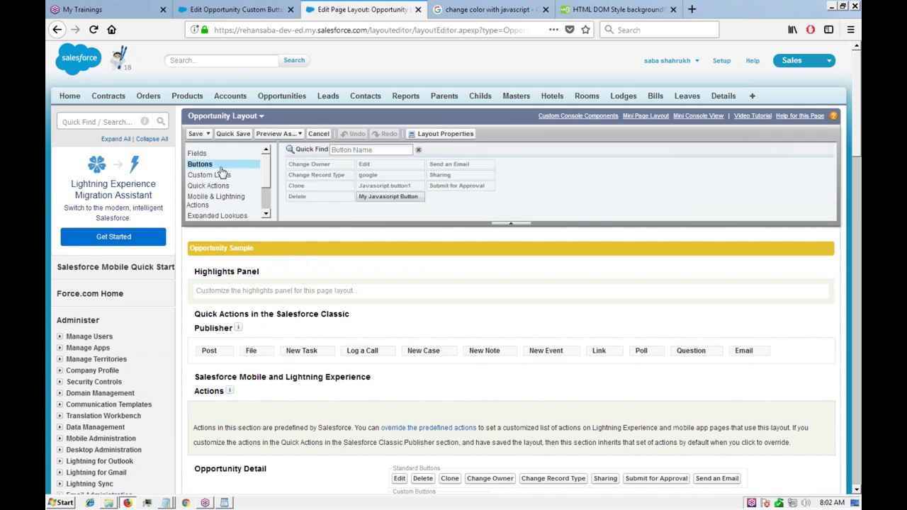
Set the change color button's display type to Detail Page Button and save the button.
click(233, 9)
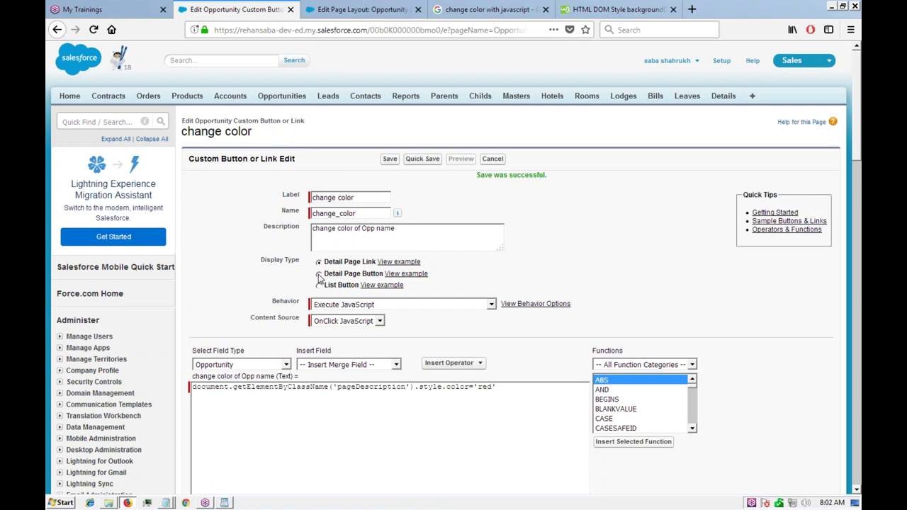
click(319, 274)
click(423, 158)
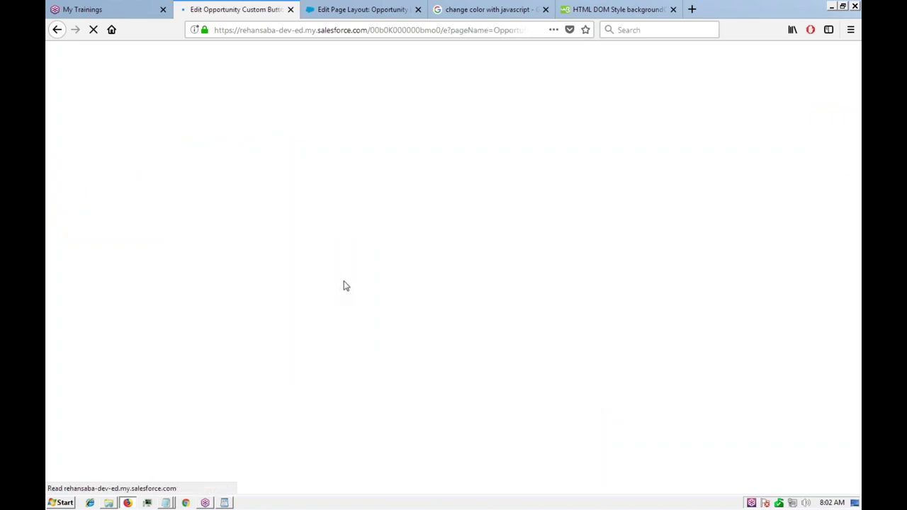
Save the Opportunity layout with My Javascript Button added to its custom buttons, and try the button on ABC-Opp without creating a test opportunity.
click(362, 8)
key(F5)
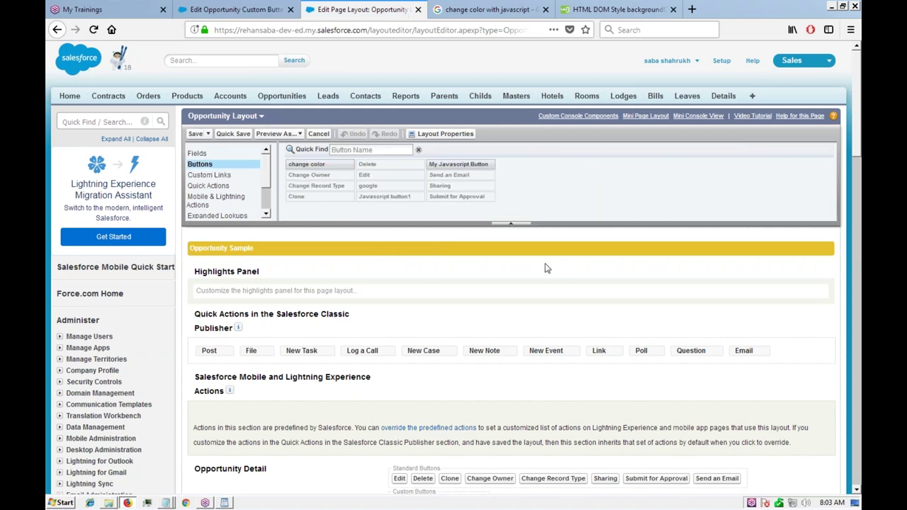
scroll(519, 184, down, 2)
scroll(519, 184, down, 2)
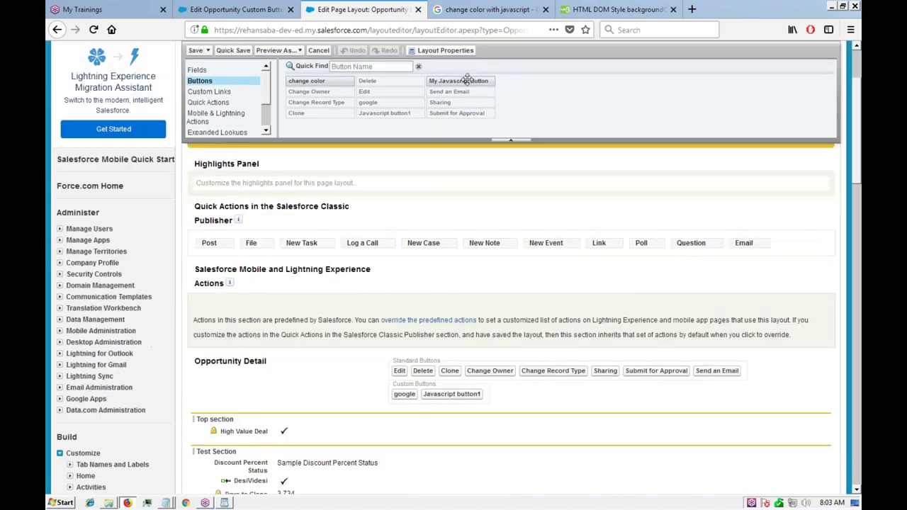
drag(460, 81, 493, 394)
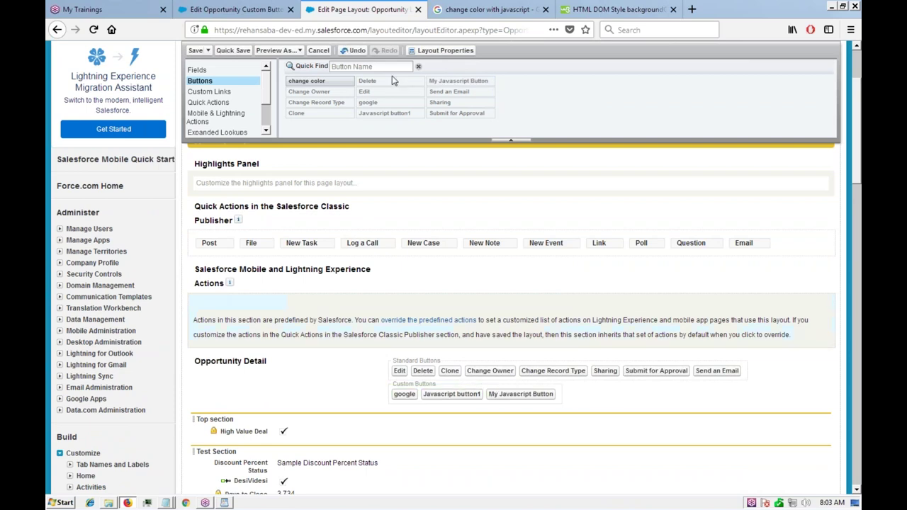
click(196, 51)
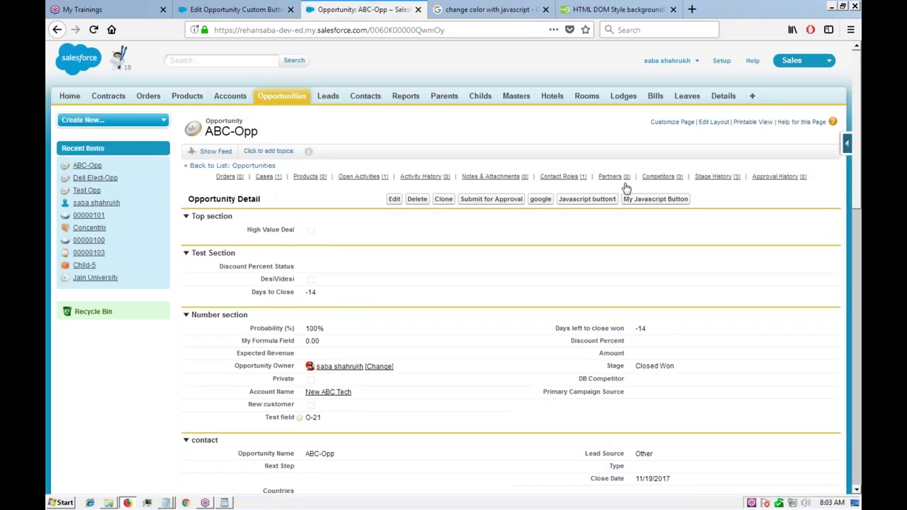
click(659, 199)
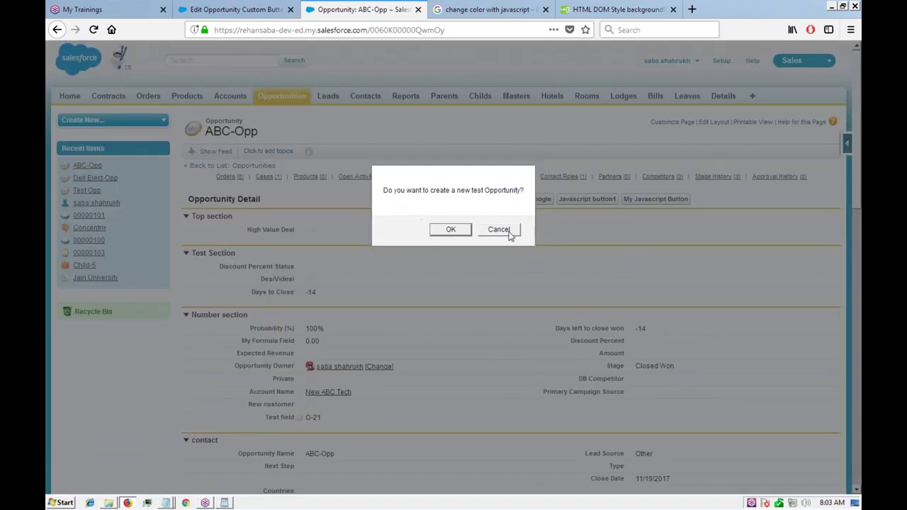
click(510, 231)
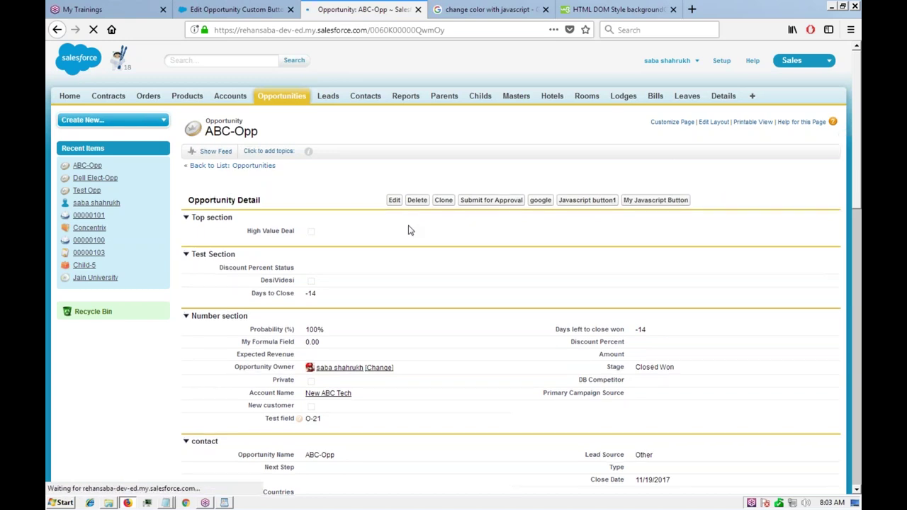
Review the change color button's settings and script and save it again to return to the Opportunity buttons list.
click(234, 10)
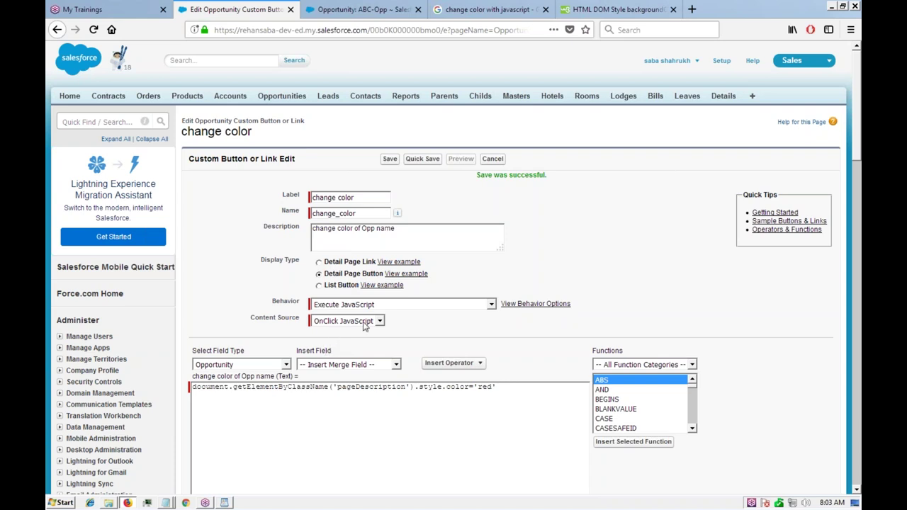
click(391, 159)
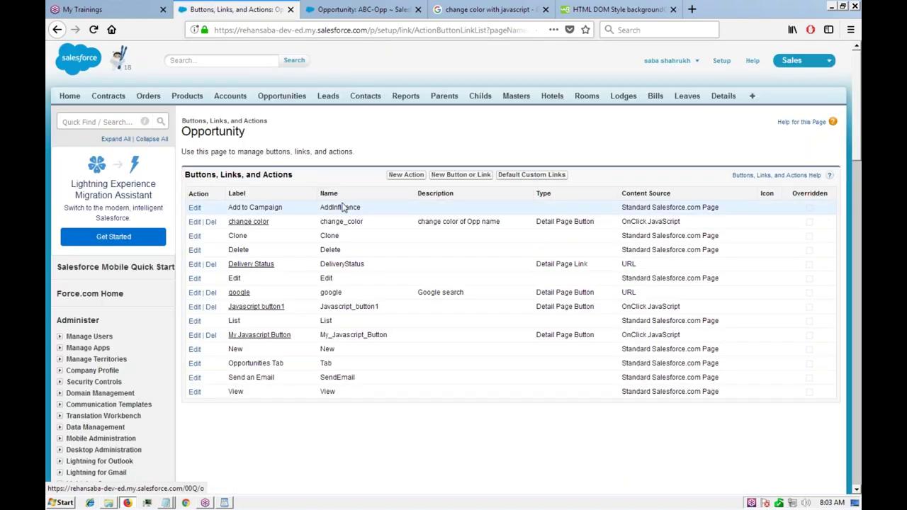
click(360, 10)
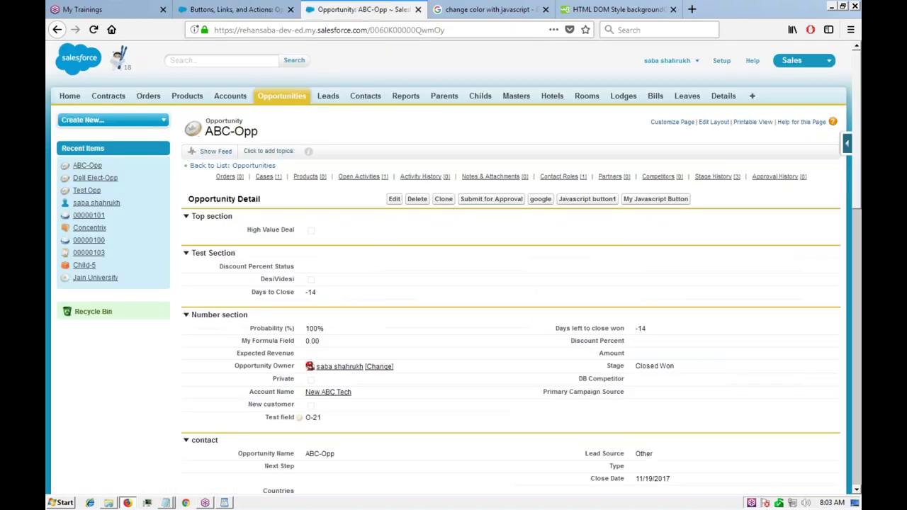
click(248, 11)
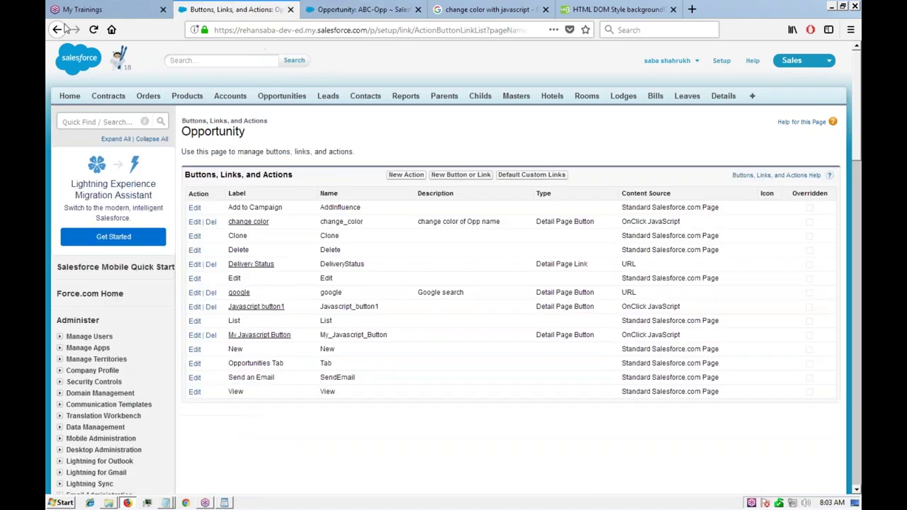
click(58, 29)
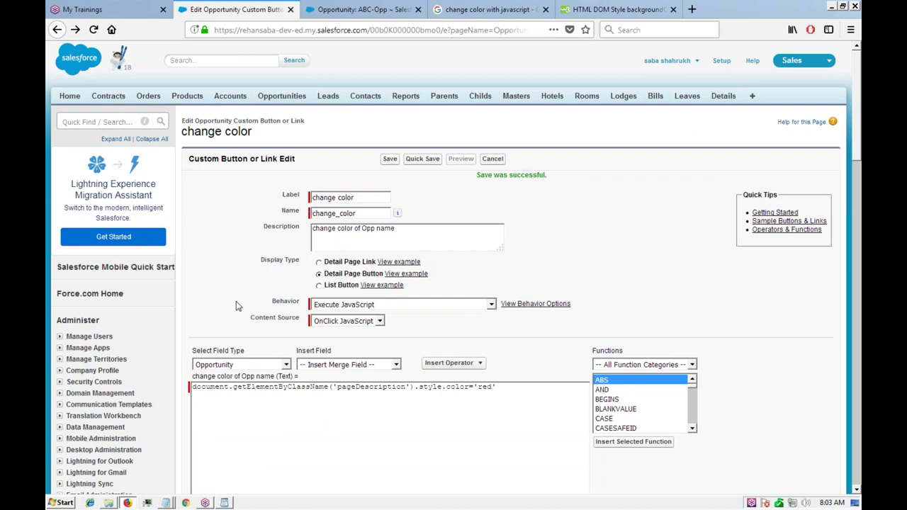
scroll(248, 312, down, 2)
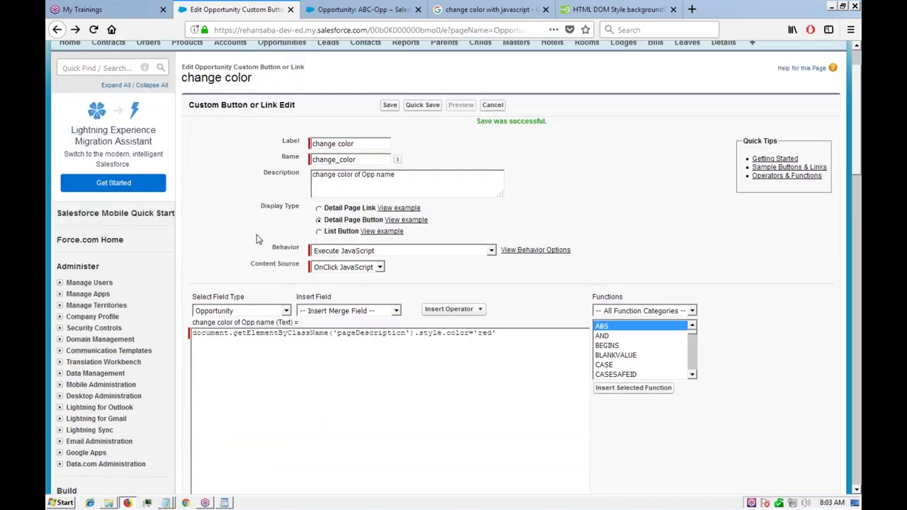
scroll(267, 254, up, 2)
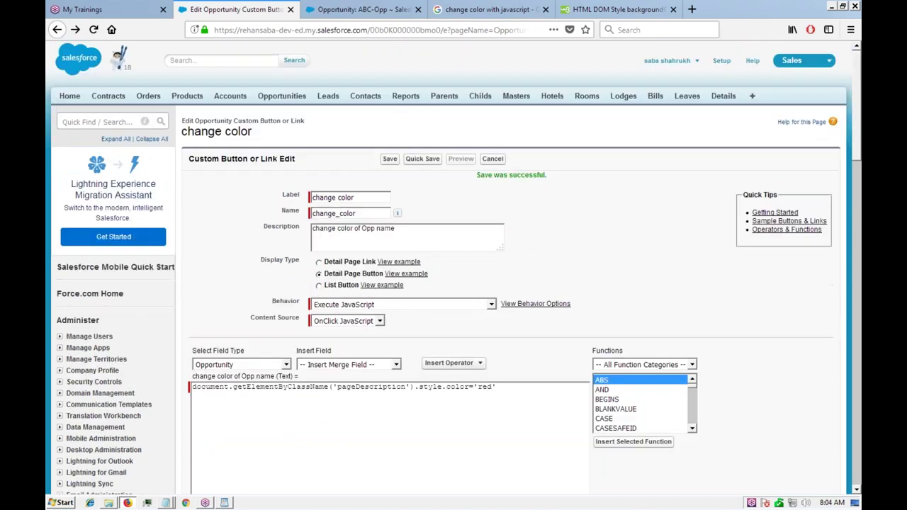
click(390, 159)
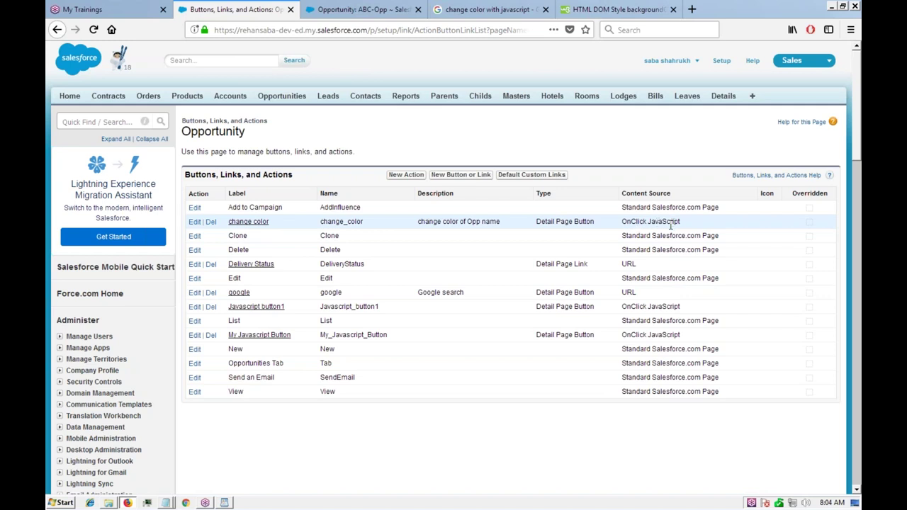
Save the Opportunity layout with the change color button added to its custom buttons, and run the button on ABC-Opp.
click(362, 9)
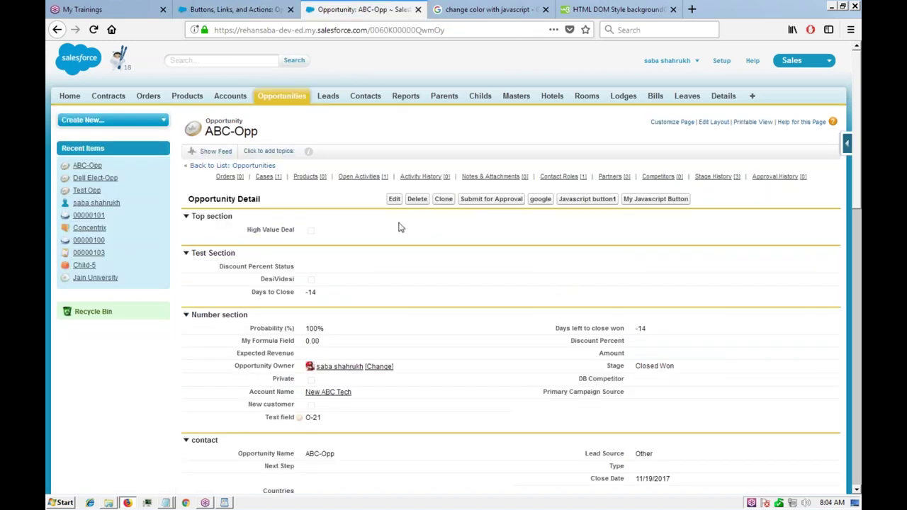
key(F5)
click(715, 123)
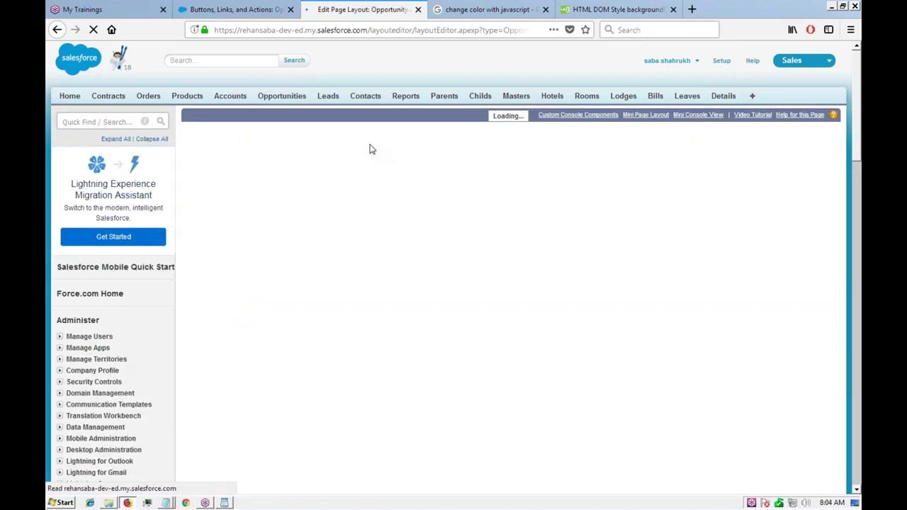
click(200, 163)
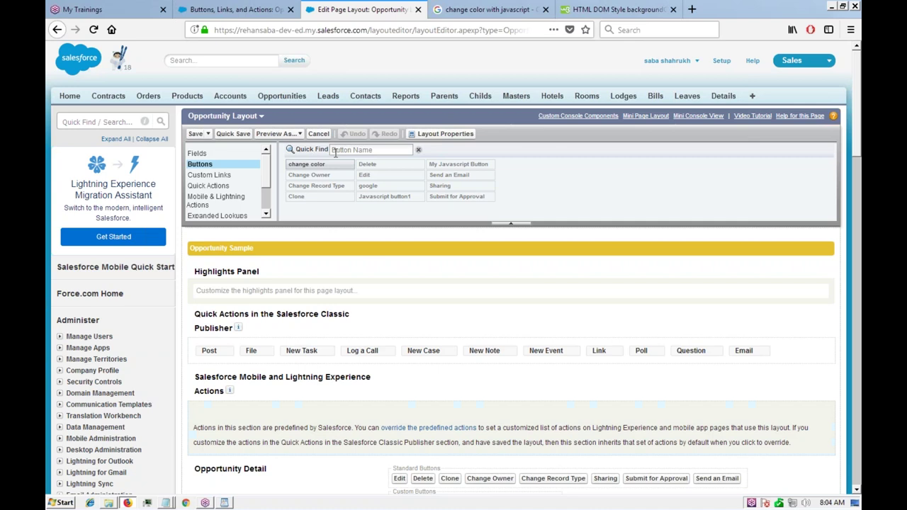
drag(312, 164, 425, 346)
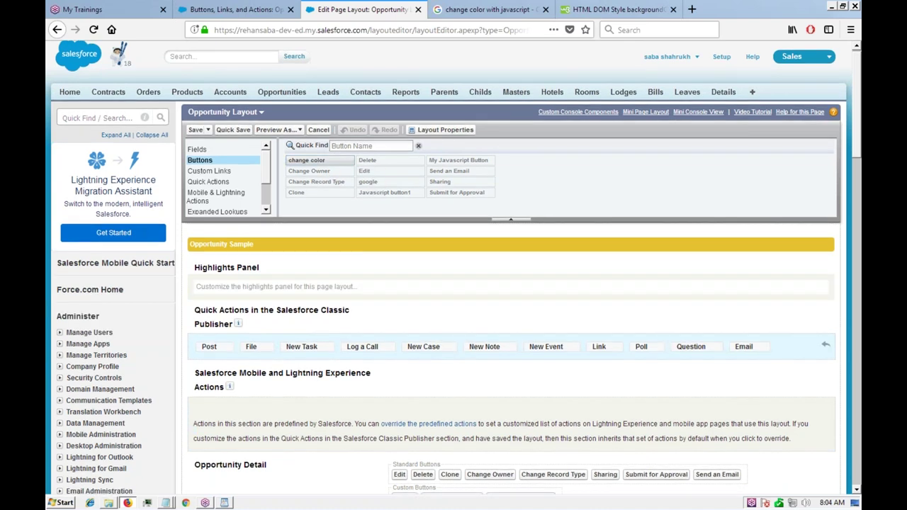
scroll(425, 346, down, 5)
drag(315, 82, 397, 285)
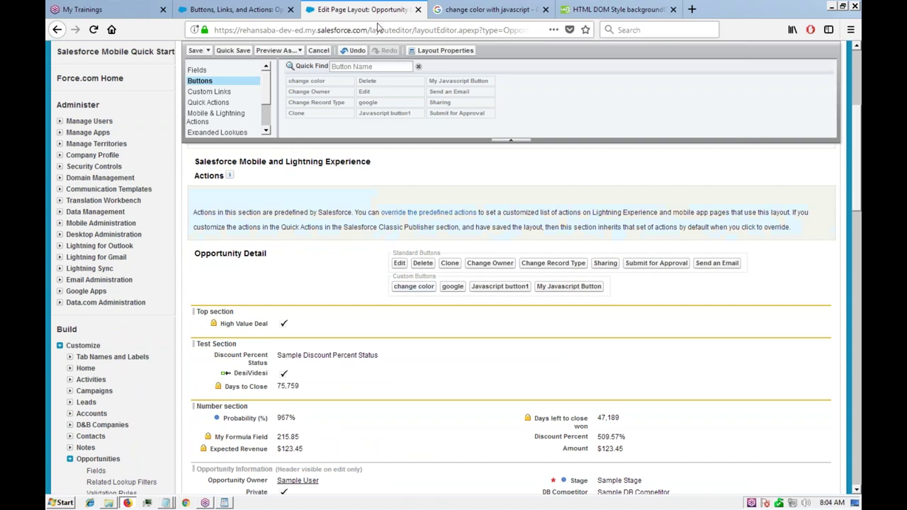
click(233, 50)
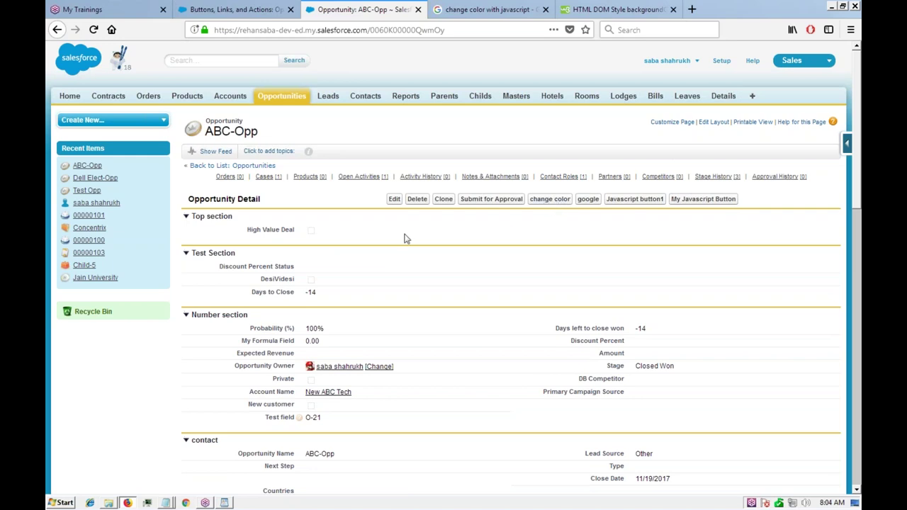
click(550, 199)
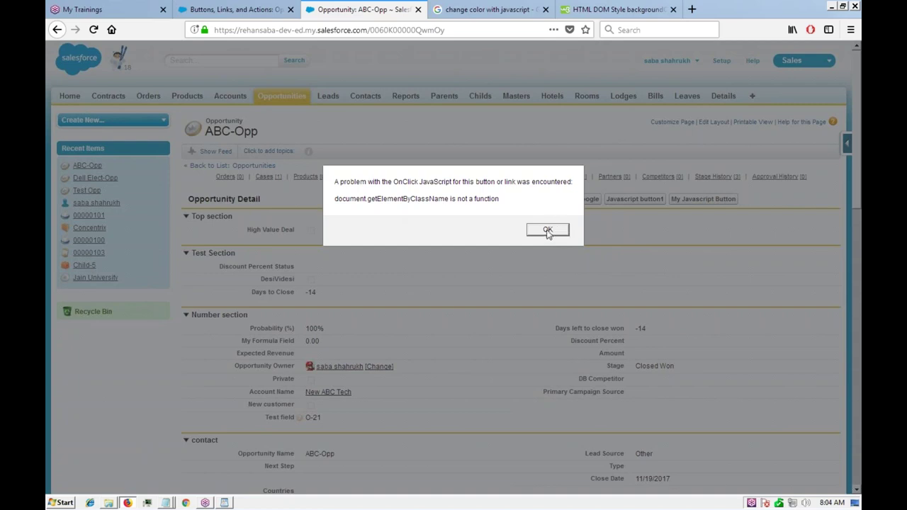
Copy the function name getElementByClassName from the error message and search Google for it in place of the W3Schools page.
double_click(411, 201)
key(ctrl+c)
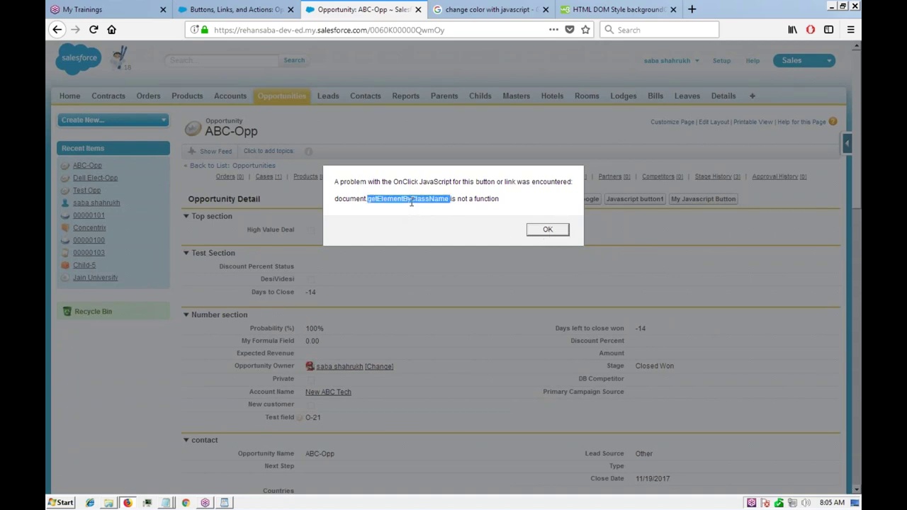
click(592, 8)
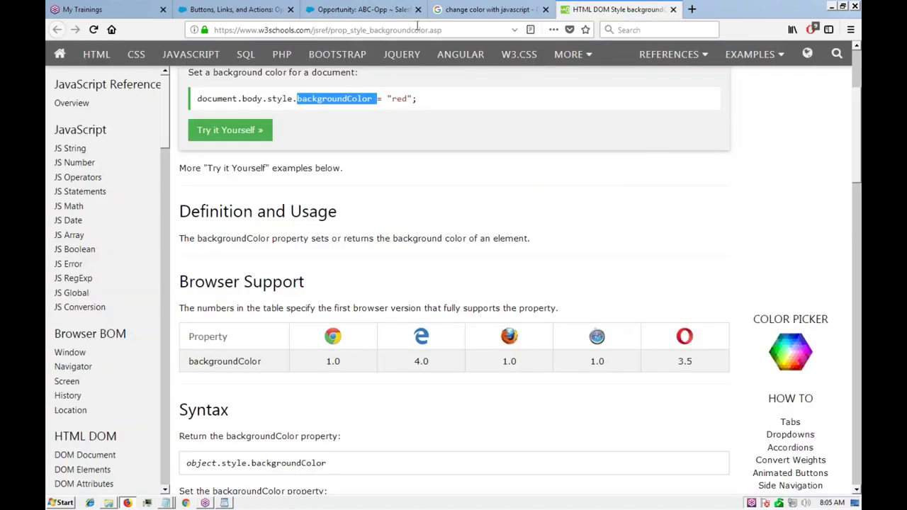
key(ctrl+w)
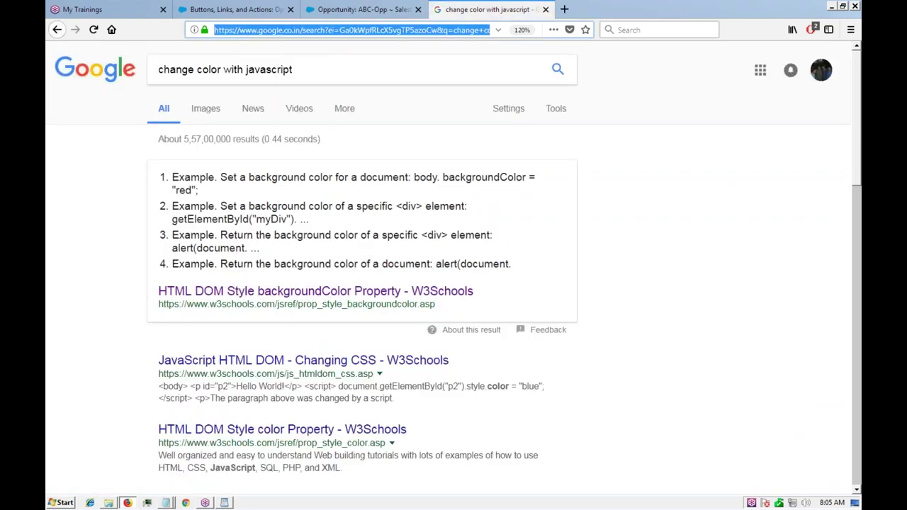
key(ctrl+v)
key(Return)
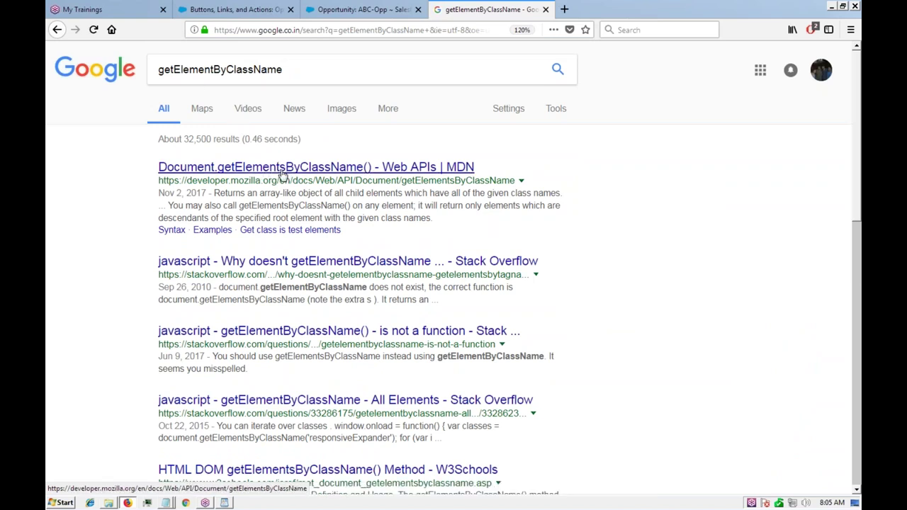
Look over the MDN page for Document.getElementsByClassName() and open the Stack Overflow "is not a function" and "All Elements" results in new tabs.
click(284, 169)
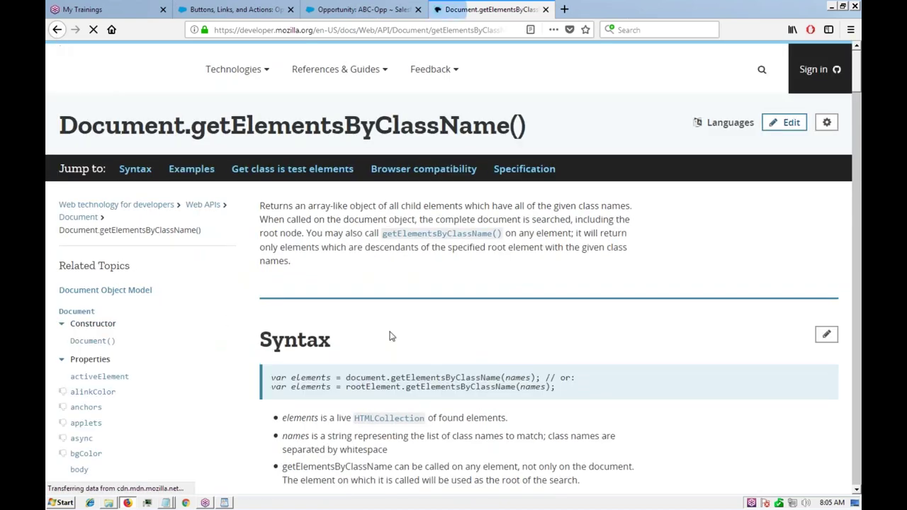
key(alt+Left)
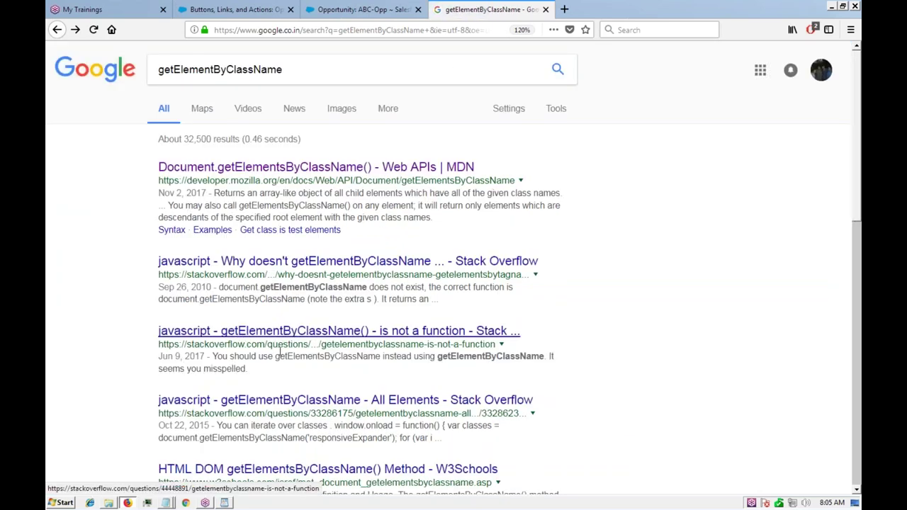
scroll(154, 371, down, 2)
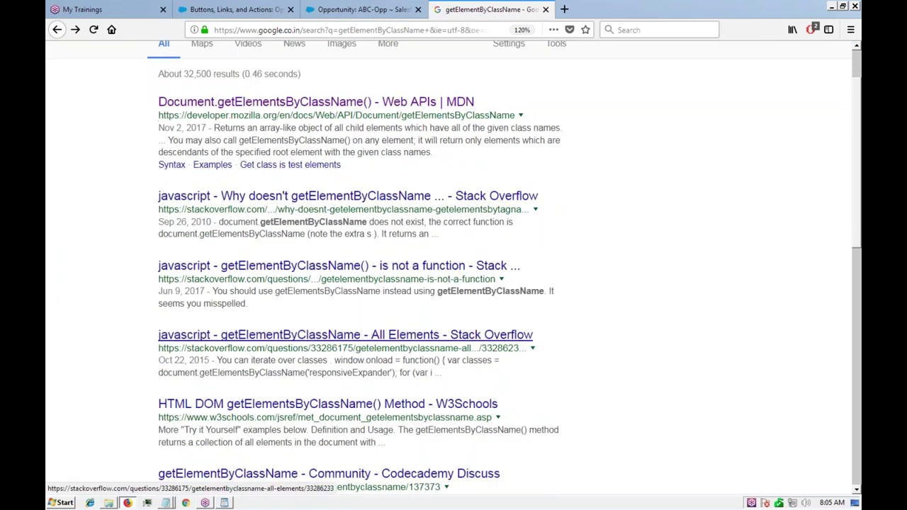
middle_click(291, 268)
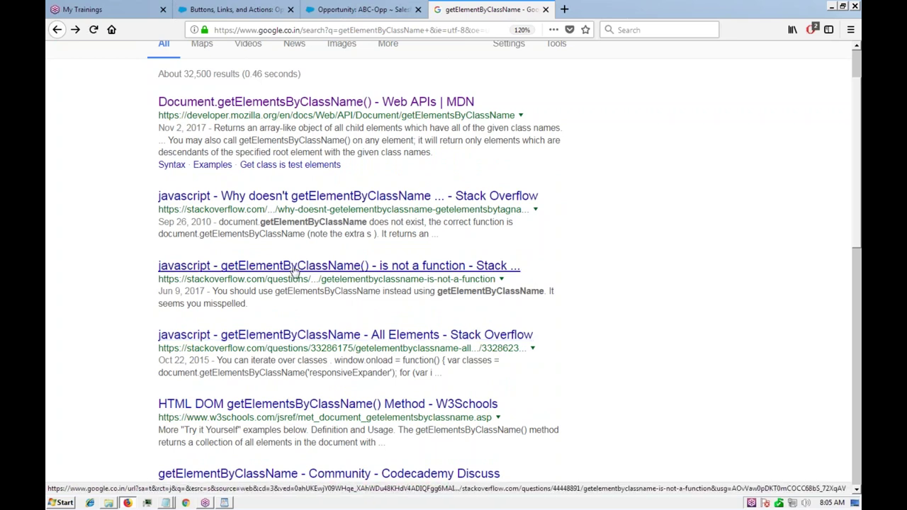
middle_click(269, 338)
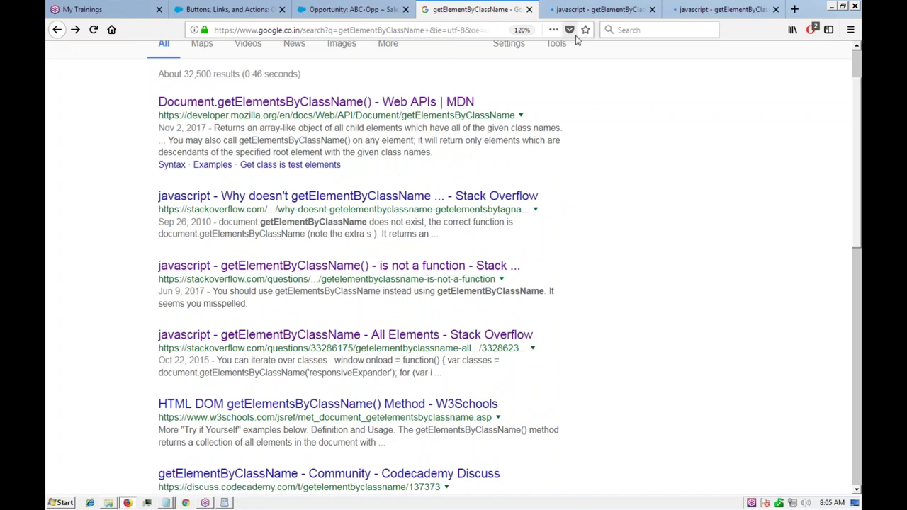
Read the Stack Overflow question "getElementByClassName() - is not a function" and its comments.
click(609, 9)
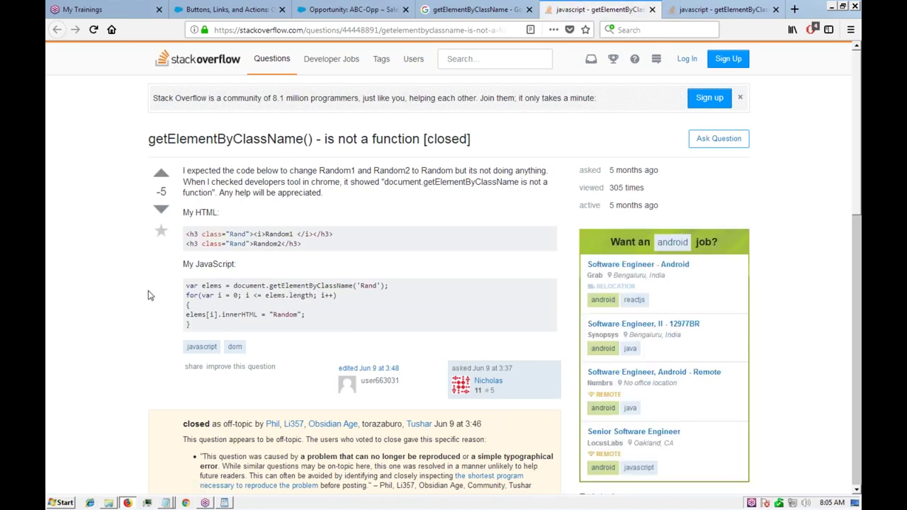
scroll(148, 295, down, 4)
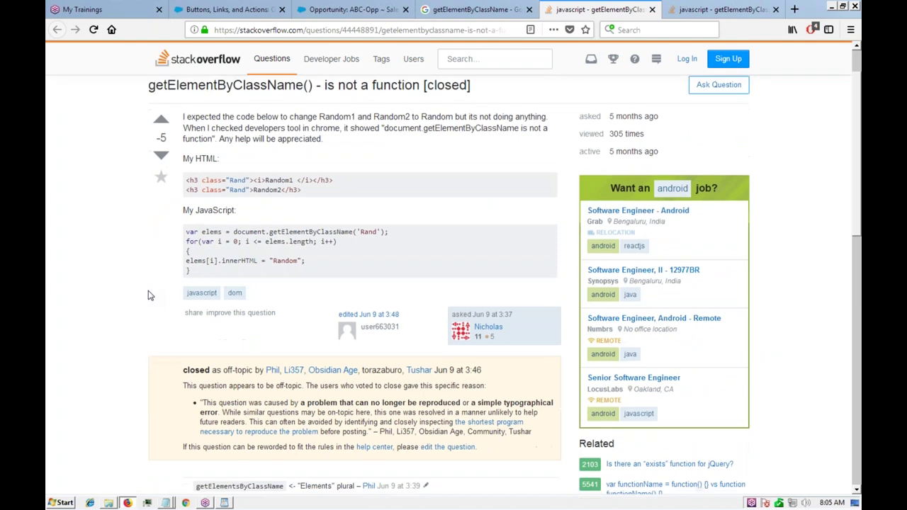
scroll(148, 295, down, 2)
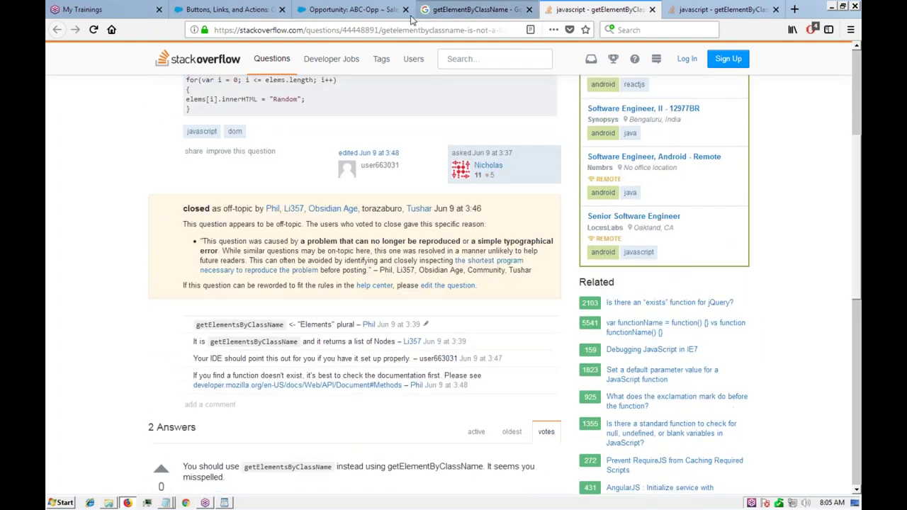
Dismiss the JavaScript error on ABC-Opp and open the change color button for editing from the Opportunity buttons list.
click(236, 12)
click(348, 9)
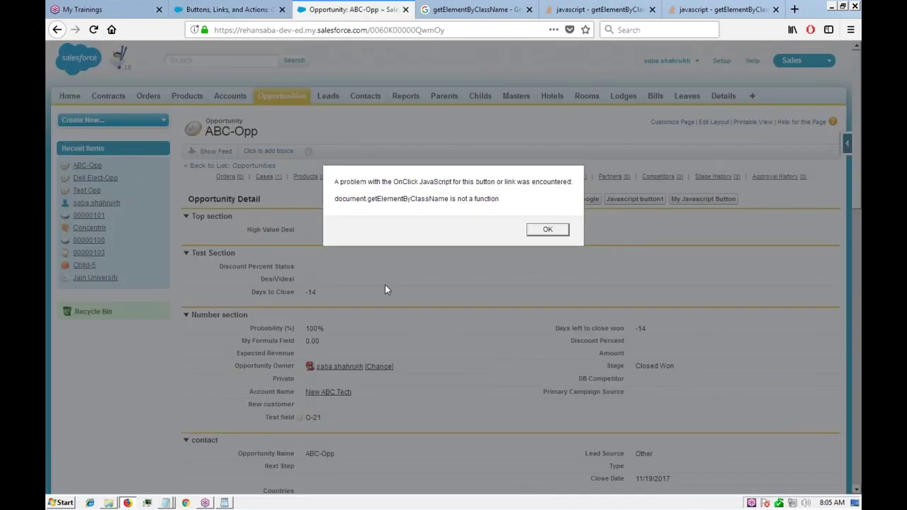
click(545, 230)
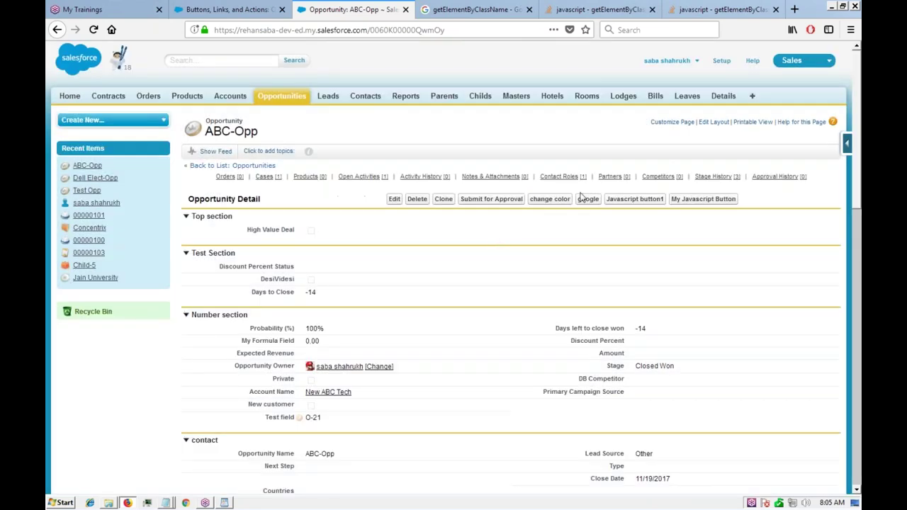
click(262, 10)
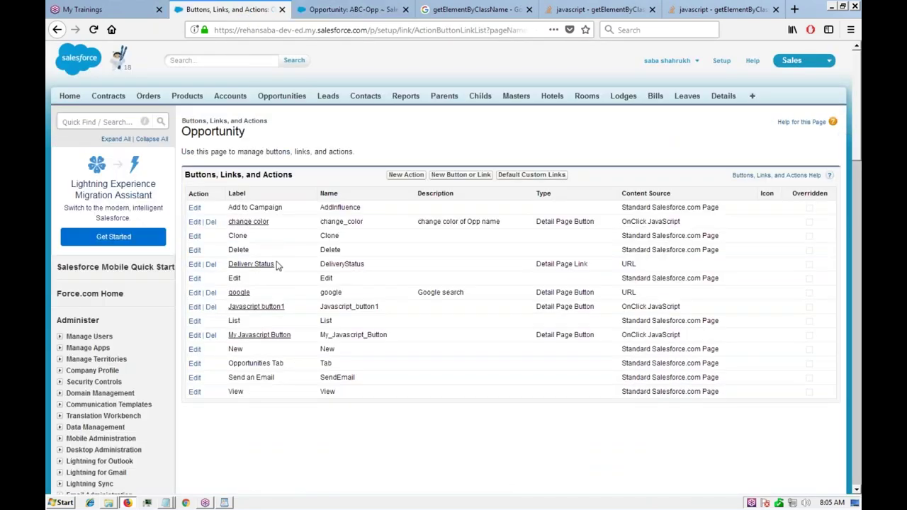
click(194, 224)
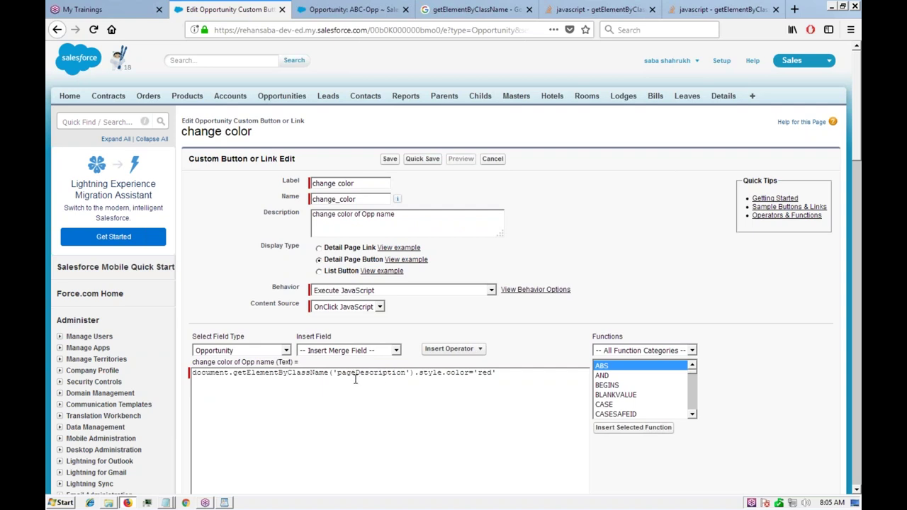
Inspect the opportunity name heading on the ABC-Opp page and copy its class name, pageDescription.
click(342, 10)
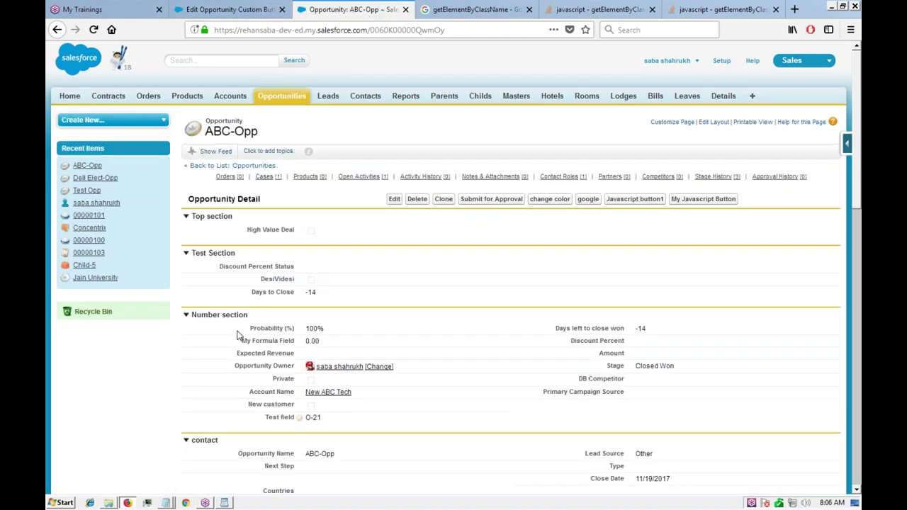
key(ctrl+shift+i)
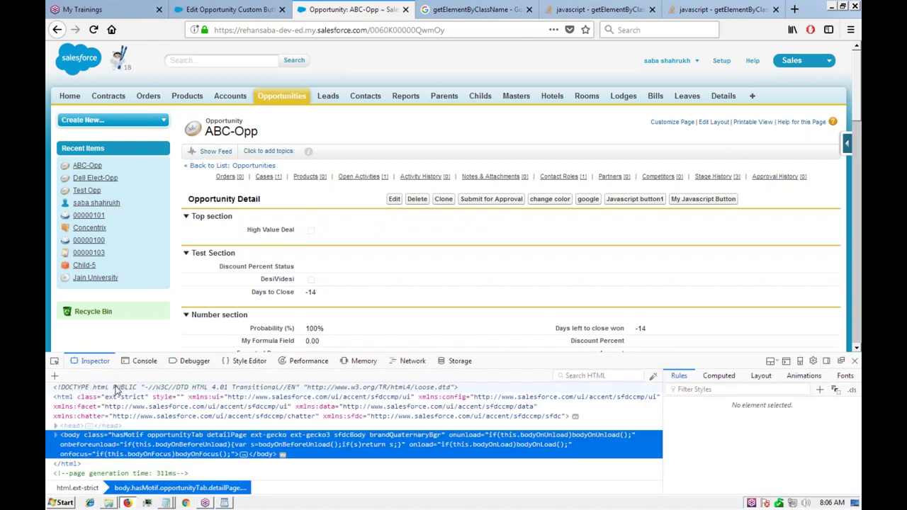
click(54, 361)
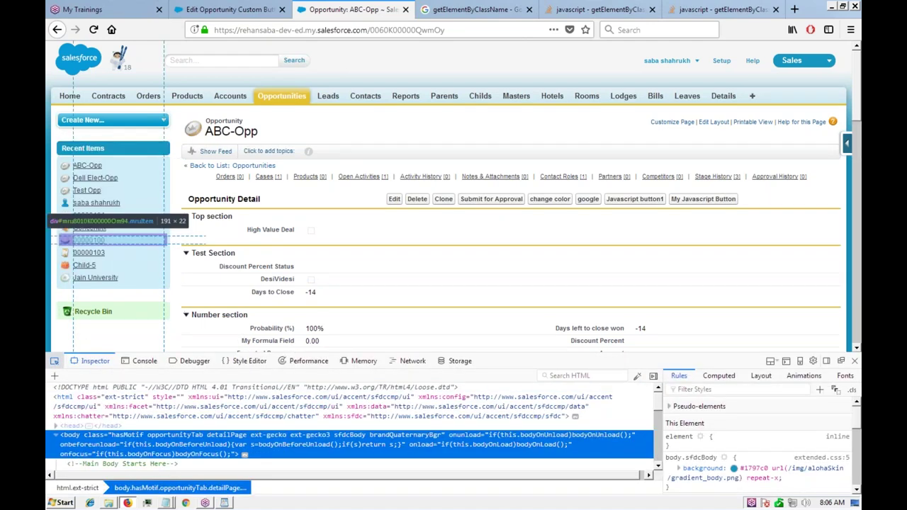
click(237, 131)
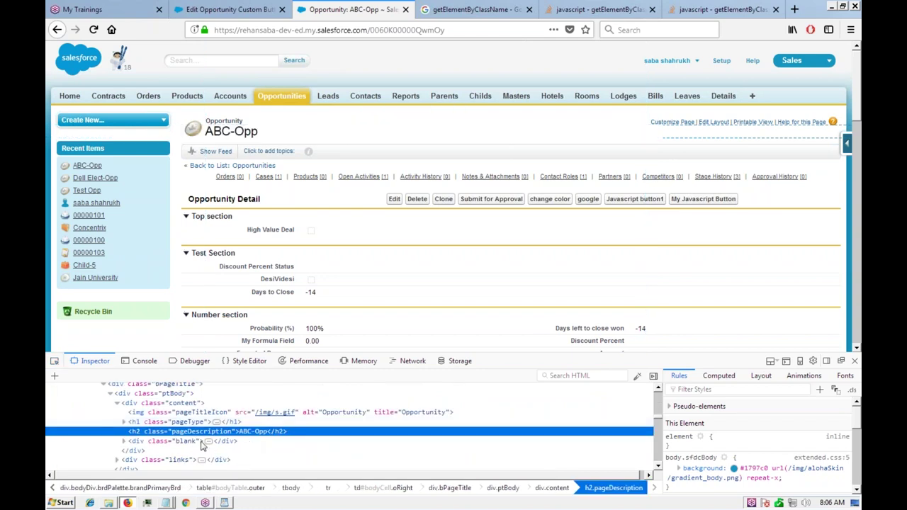
double_click(202, 432)
key(ctrl+c)
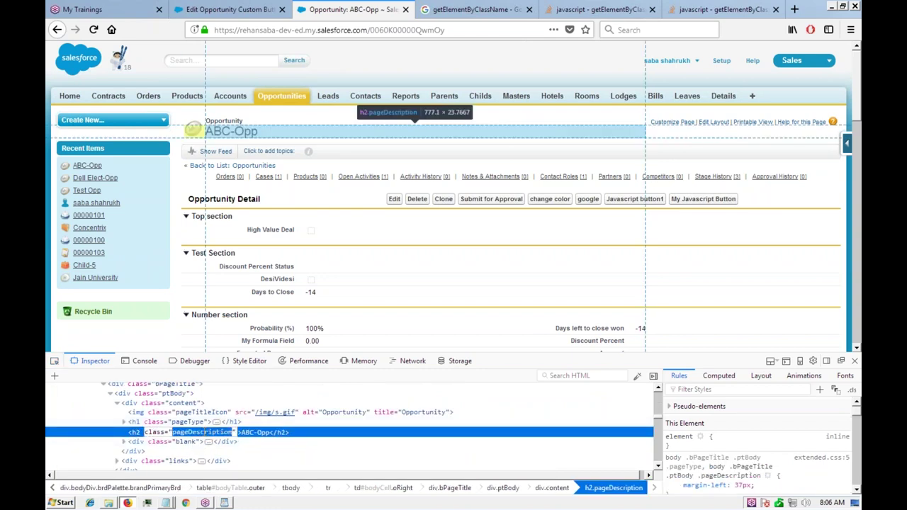
Replace the class name in the change color button's script with the copied pageDescription and quick-save the button.
click(240, 11)
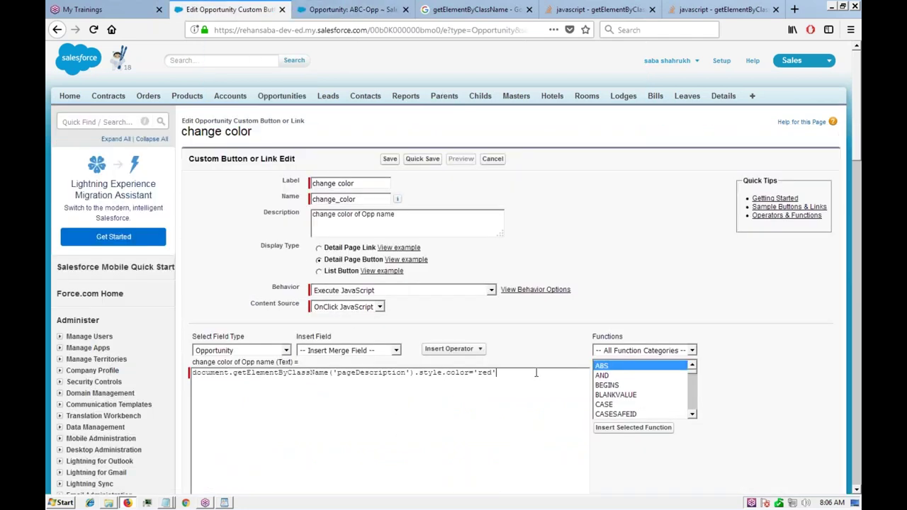
key(Return)
key(Return)
key(ctrl+v)
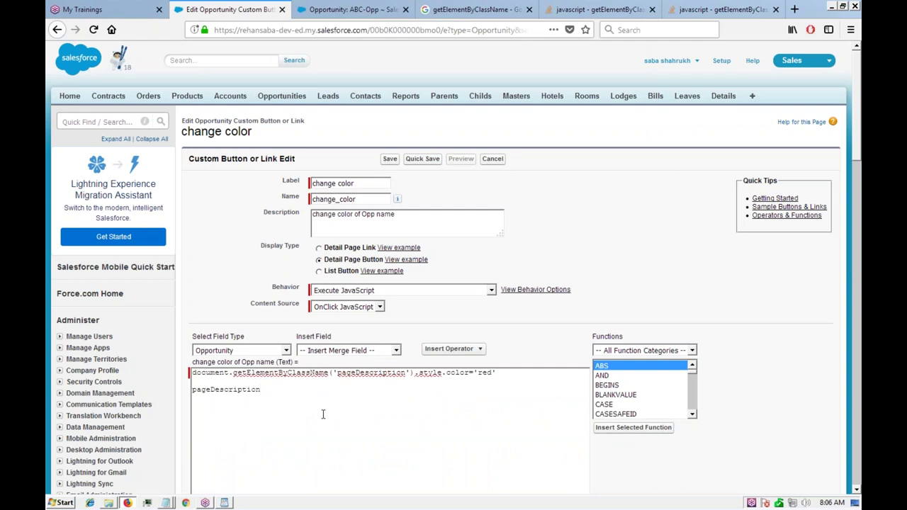
key(shift+Home)
key(ctrl+c)
key(BackSpace)
double_click(372, 372)
key(ctrl+v)
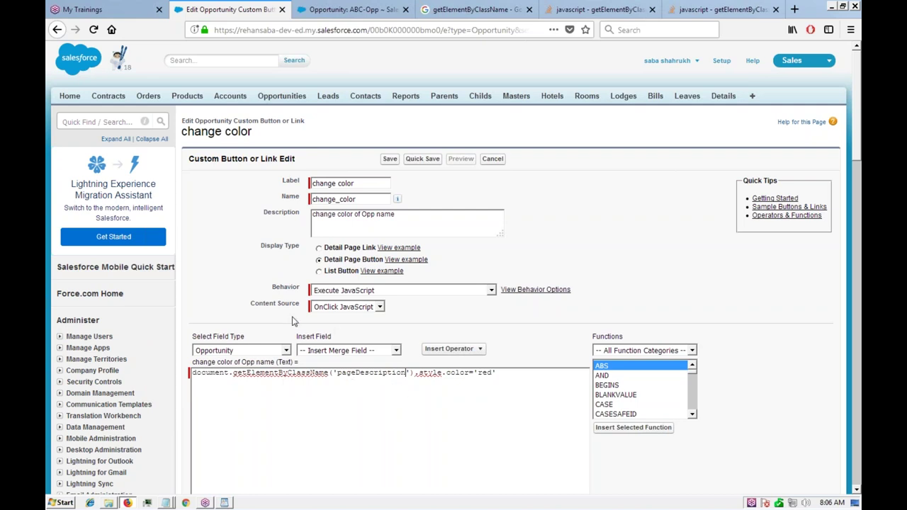
click(420, 158)
Examine the Stack Overflow comments and answers for the correct class-name function, and return to the change color button's script.
click(581, 10)
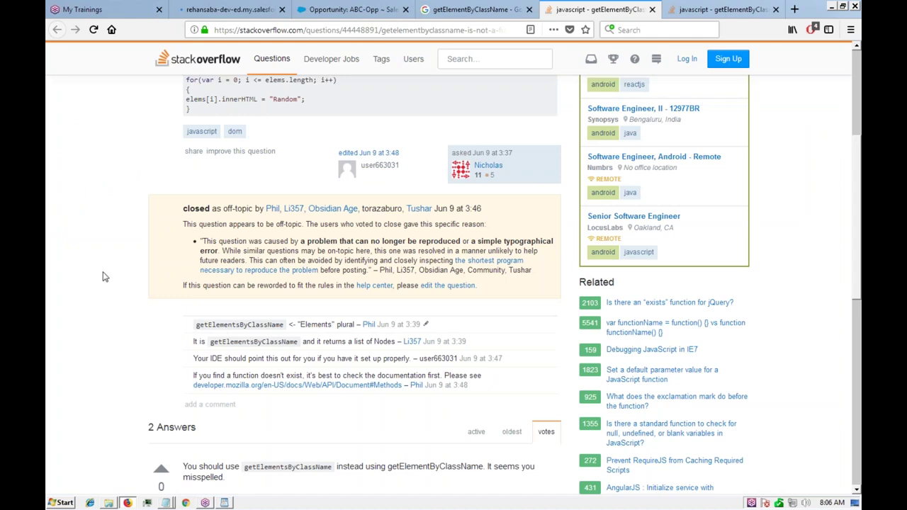
scroll(105, 271, up, 2)
scroll(105, 271, up, 1)
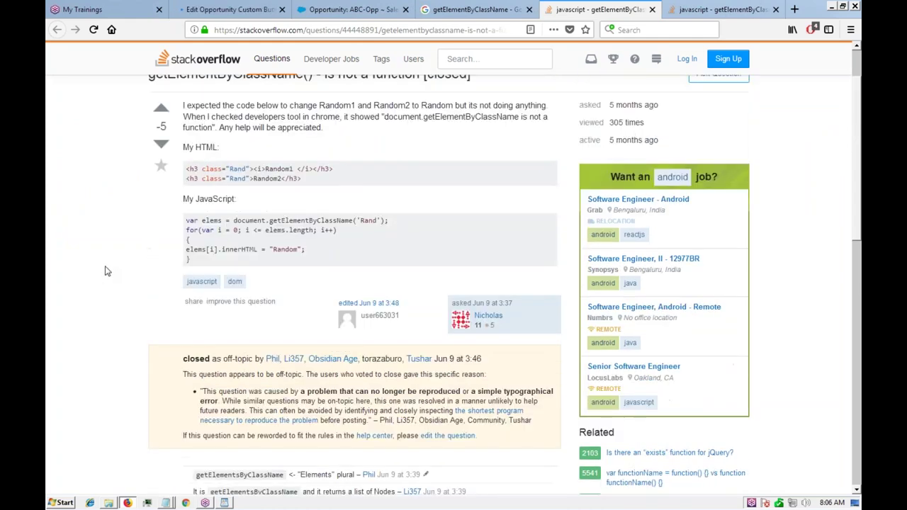
scroll(105, 271, down, 3)
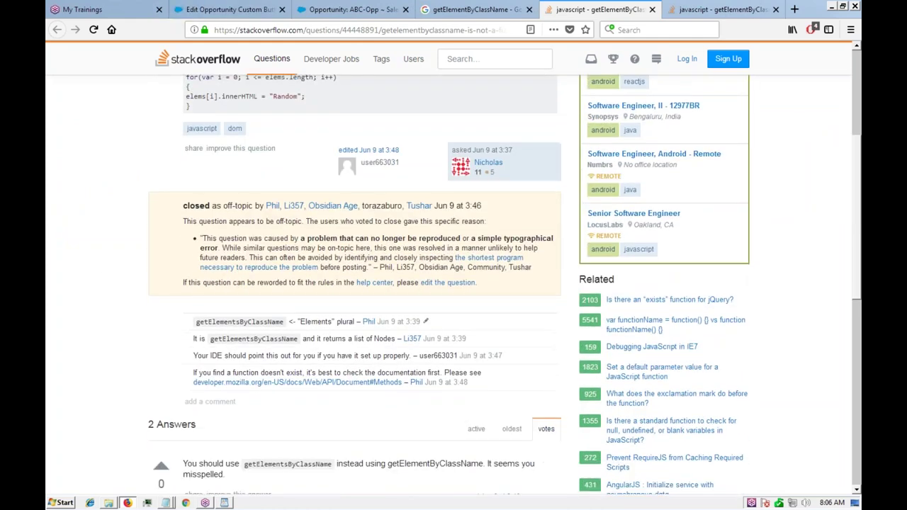
scroll(239, 275, down, 1)
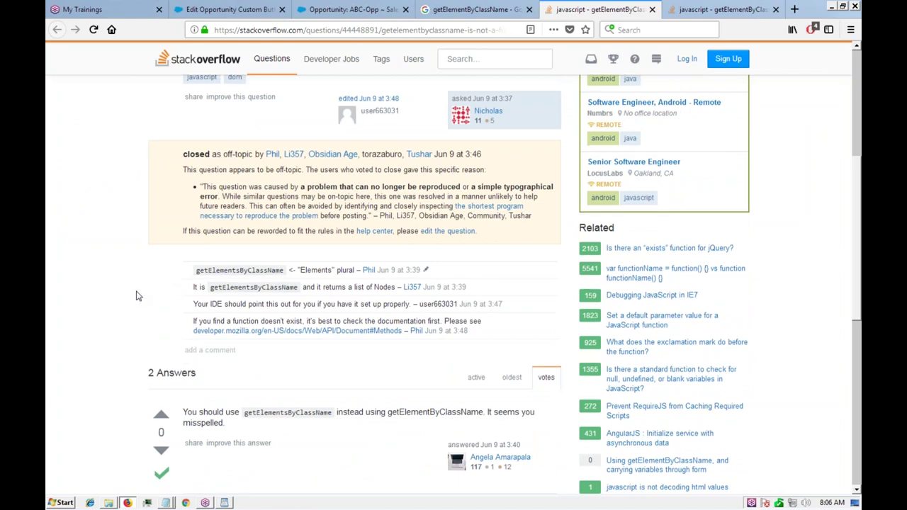
scroll(137, 295, down, 1)
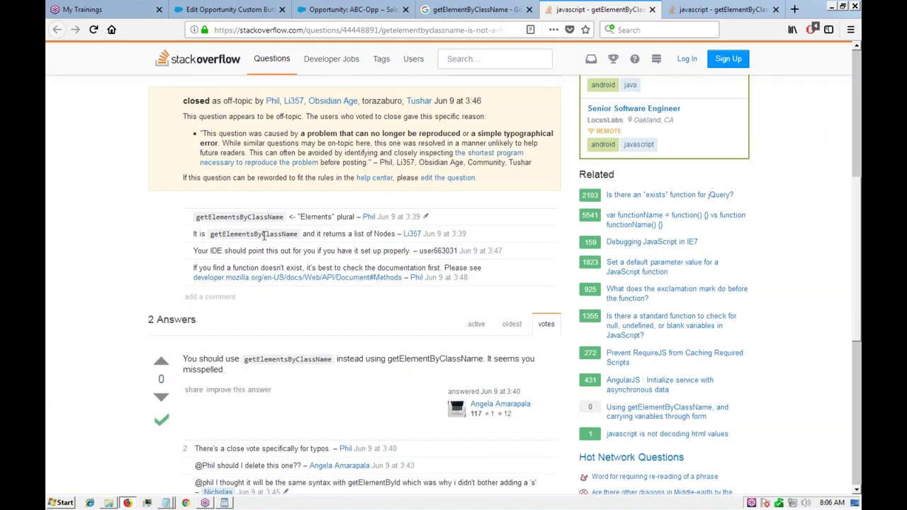
double_click(243, 238)
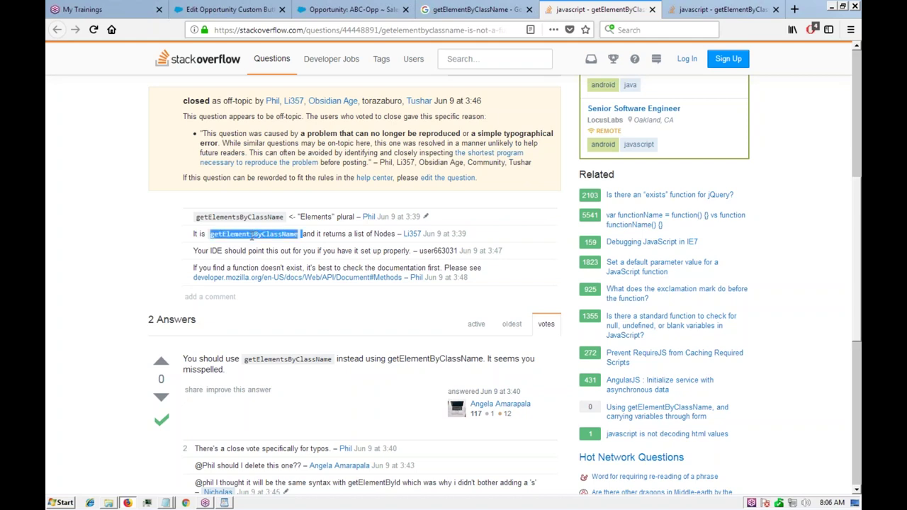
scroll(177, 301, down, 1)
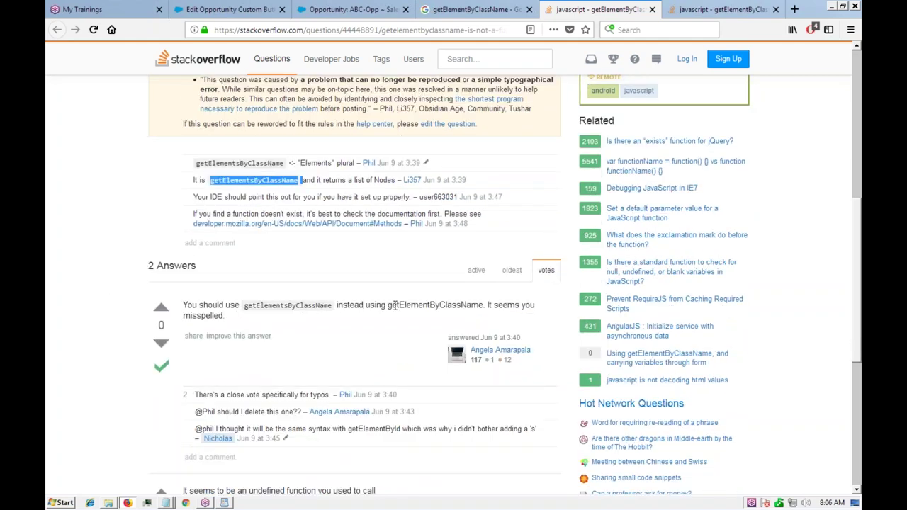
scroll(177, 323, down, 2)
scroll(246, 345, down, 1)
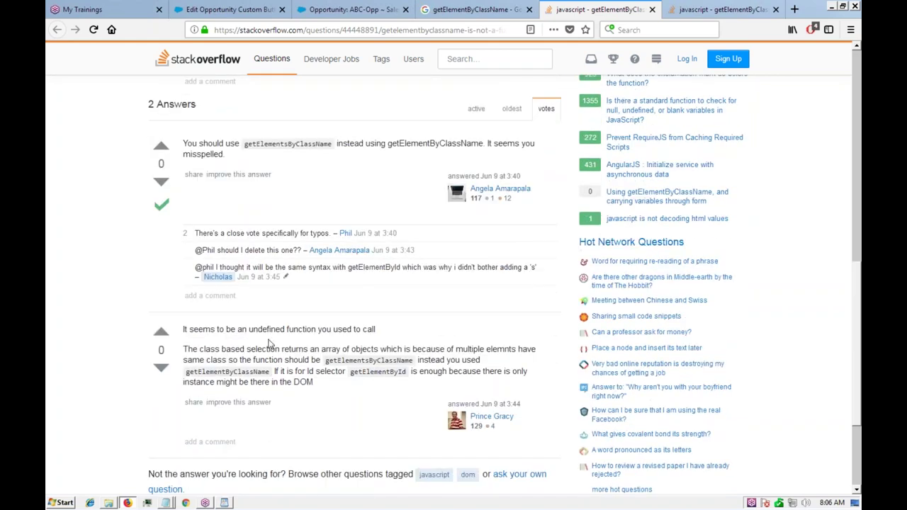
scroll(269, 344, down, 1)
scroll(297, 278, down, 1)
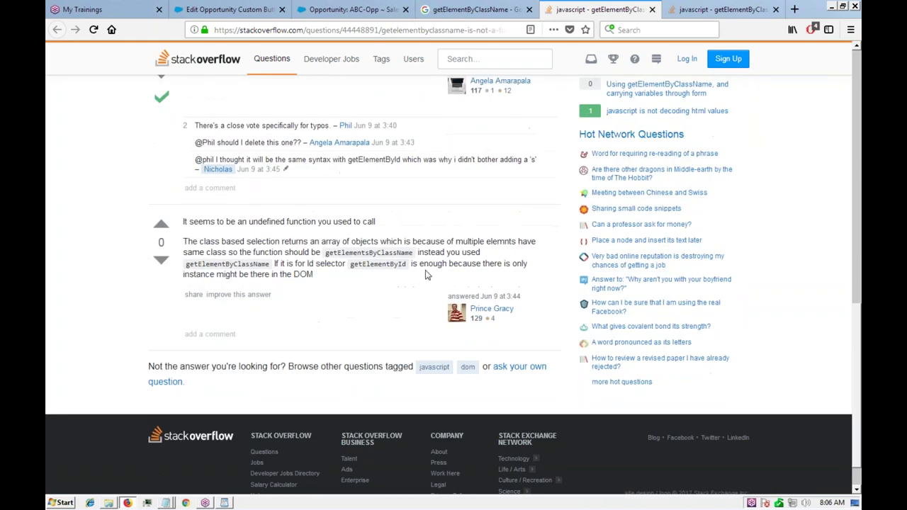
click(326, 8)
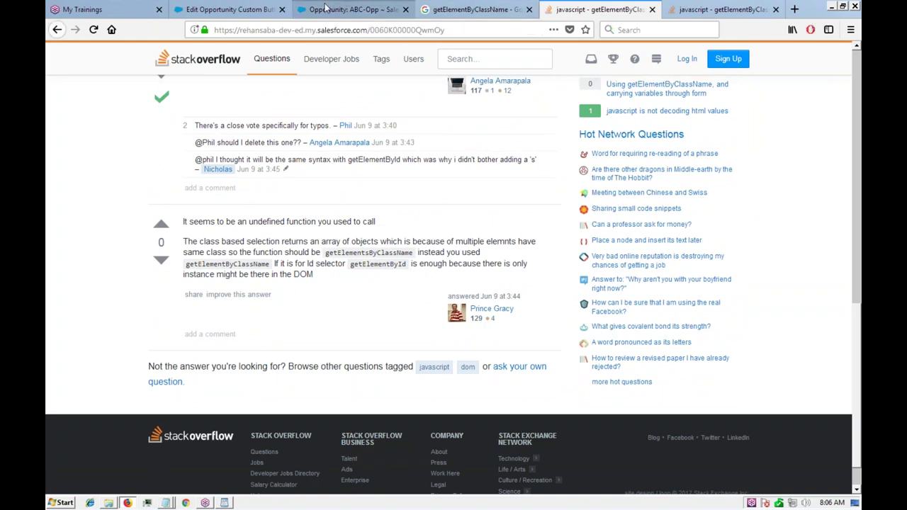
click(230, 10)
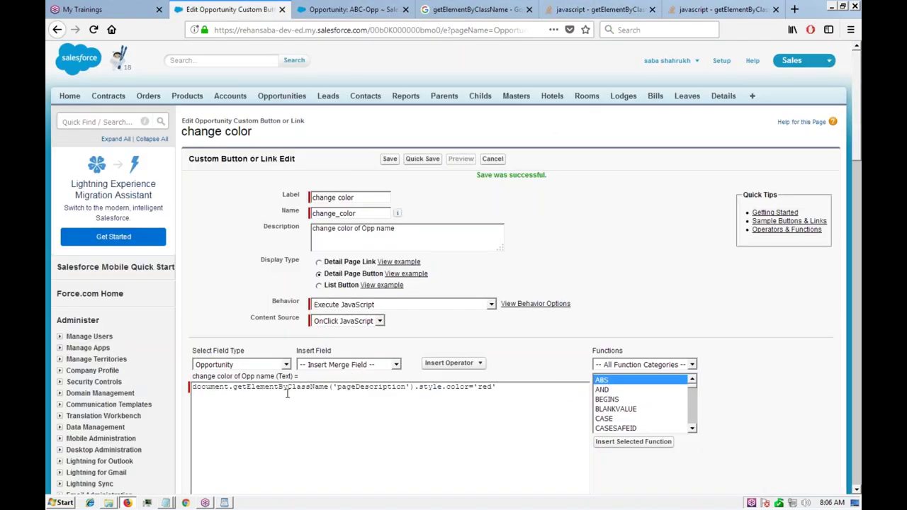
Correct the function name in the change color button's script to getElementsByClassName and quick-save the button.
text(s)
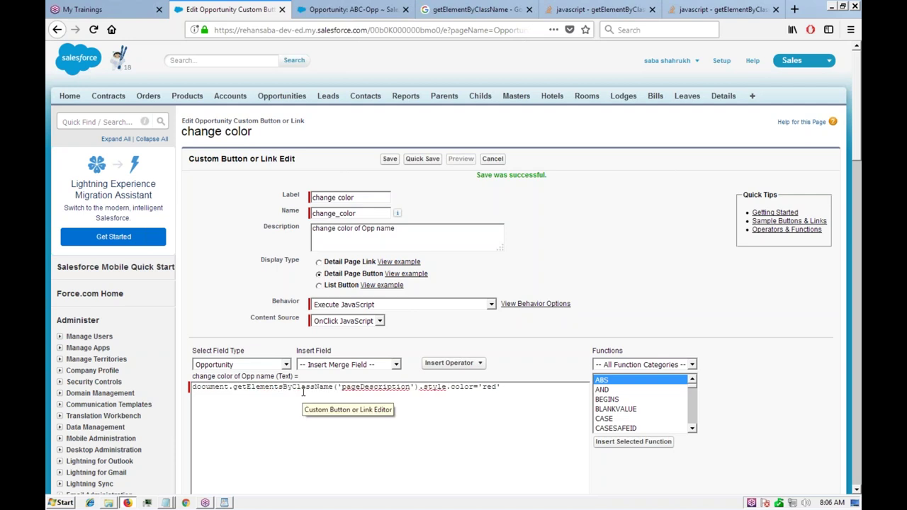
click(421, 160)
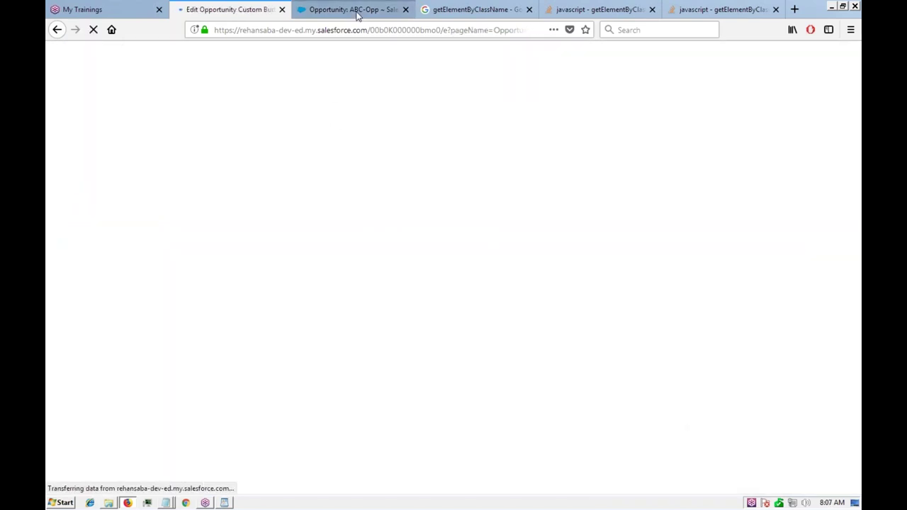
Close the inspector on the ABC-Opp page, reload the record, test the change color button, and dismiss the resulting dialog.
key(ctrl+Tab)
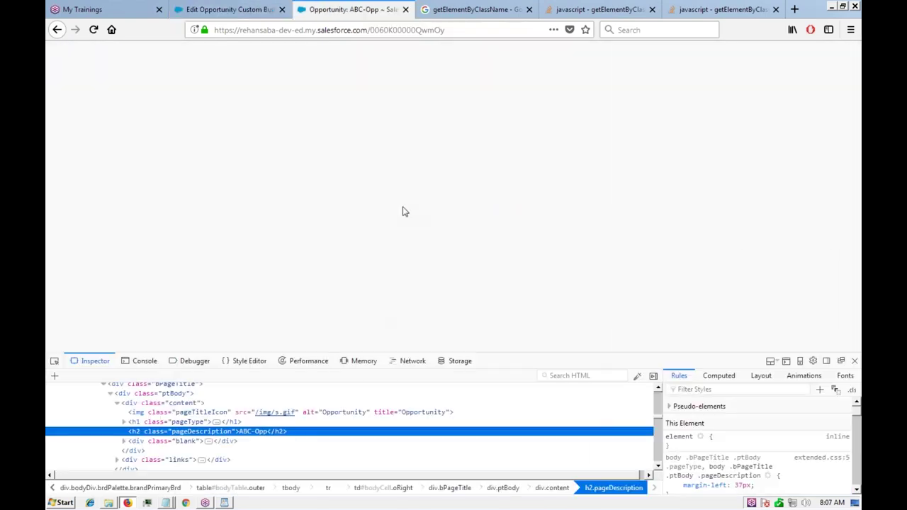
key(F12)
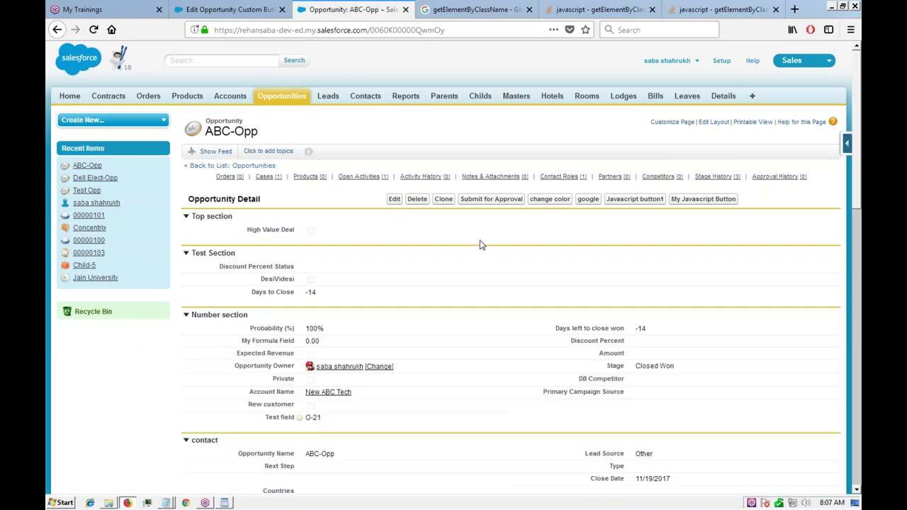
key(F5)
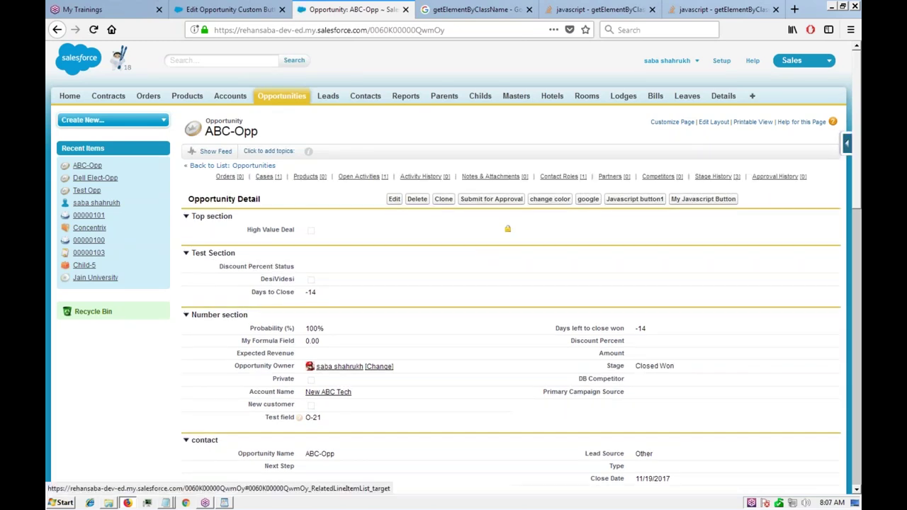
click(550, 201)
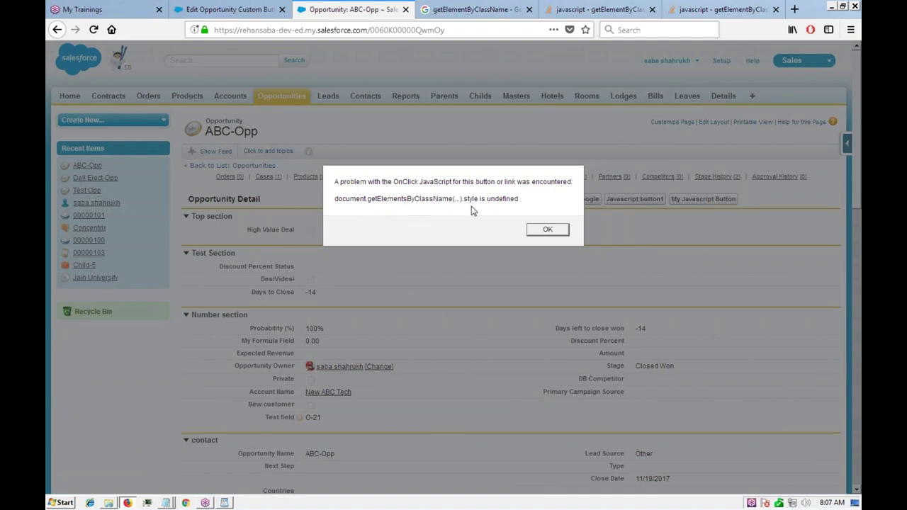
click(547, 231)
Search Google for "change color using classname javasrcitp".
click(489, 10)
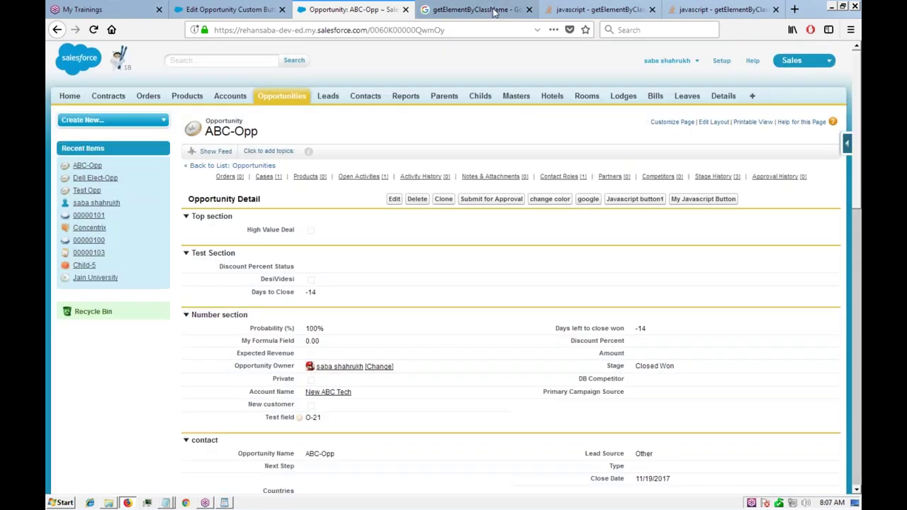
key(ctrl+l)
text(ch)
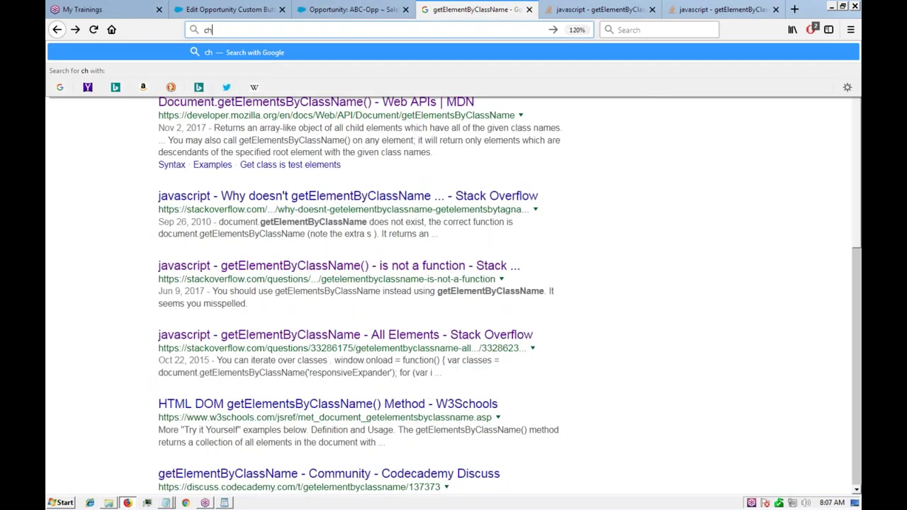
text(ange color us)
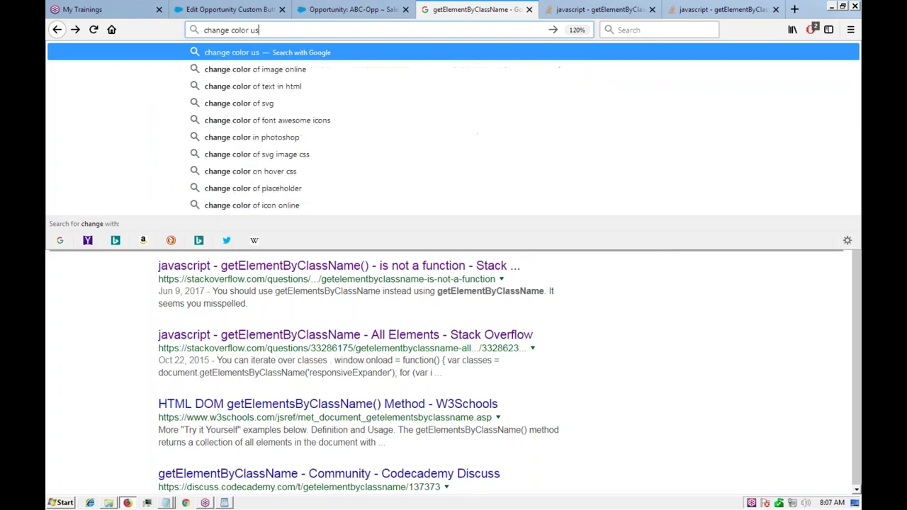
text(ing class)
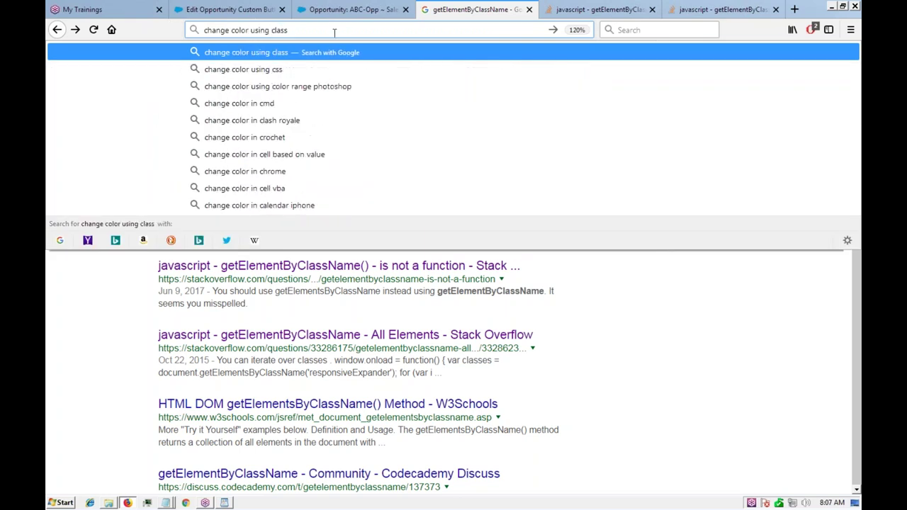
text(name j)
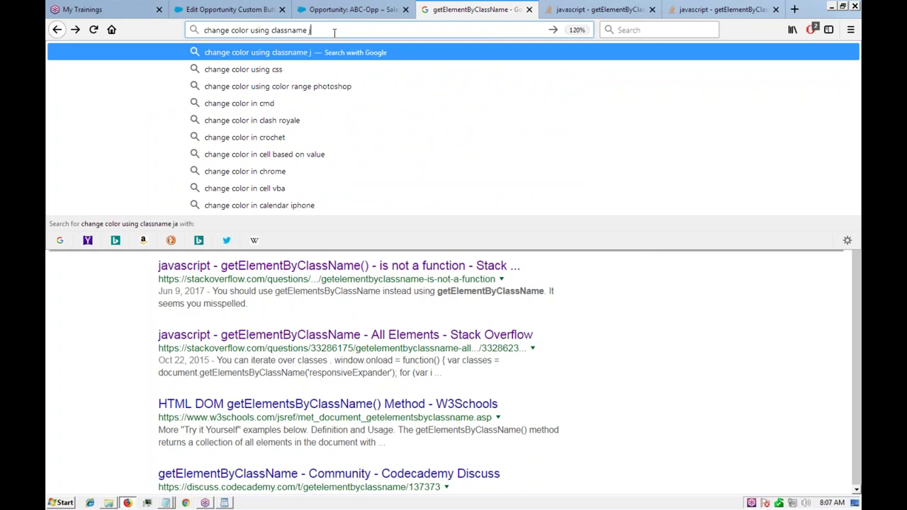
text(avasrcitp)
key(Return)
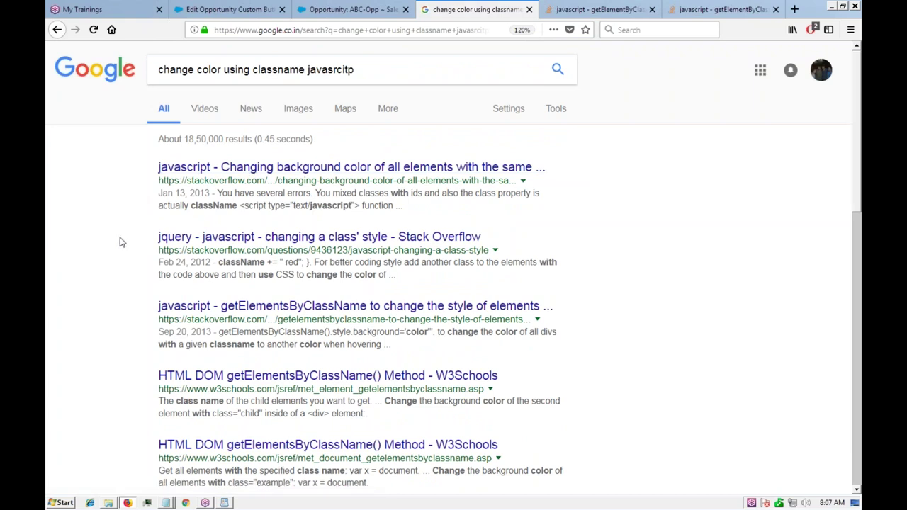
Open the W3Schools getElementsByClassName and className results in separate tabs and examine how the first page's example accesses an element.
scroll(121, 242, down, 2)
middle_click(244, 312)
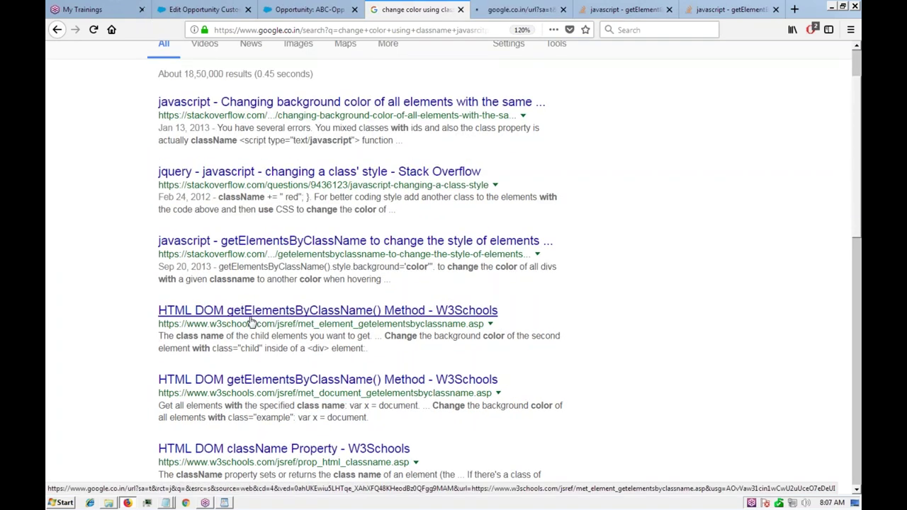
scroll(124, 305, down, 2)
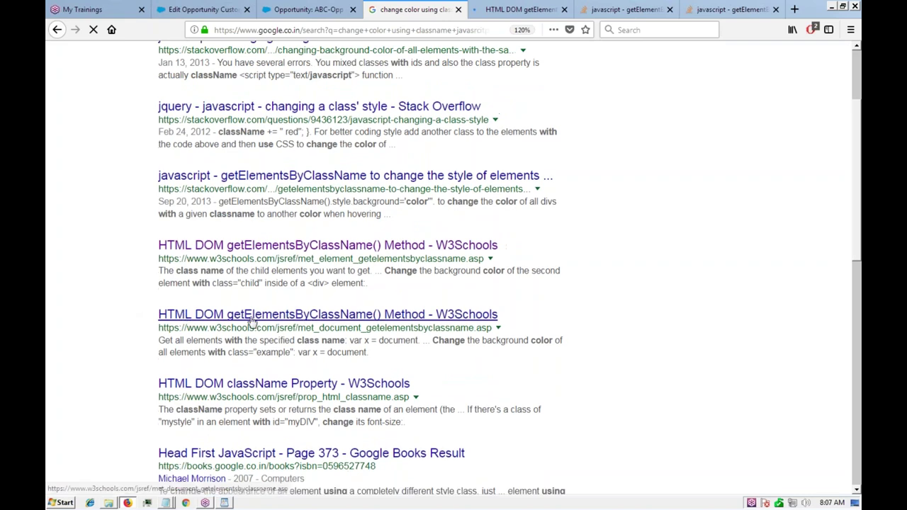
middle_click(251, 319)
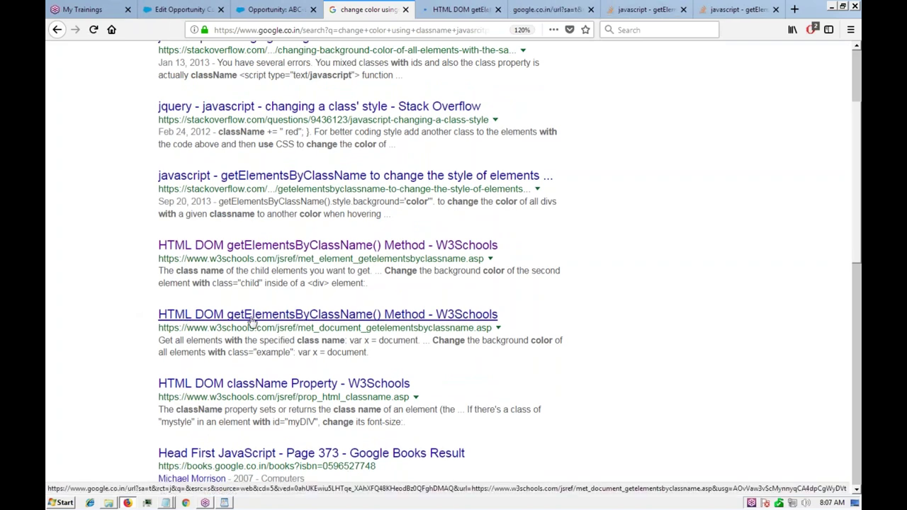
middle_click(215, 388)
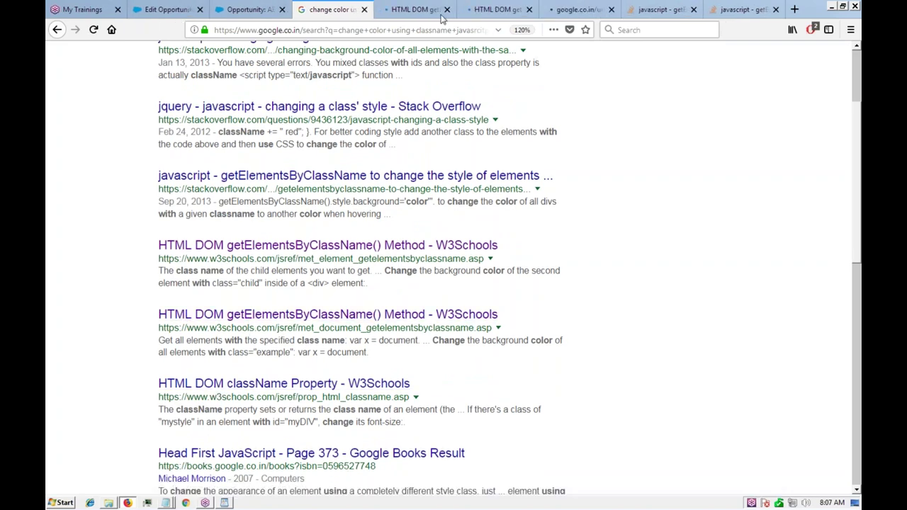
key(ctrl+Tab)
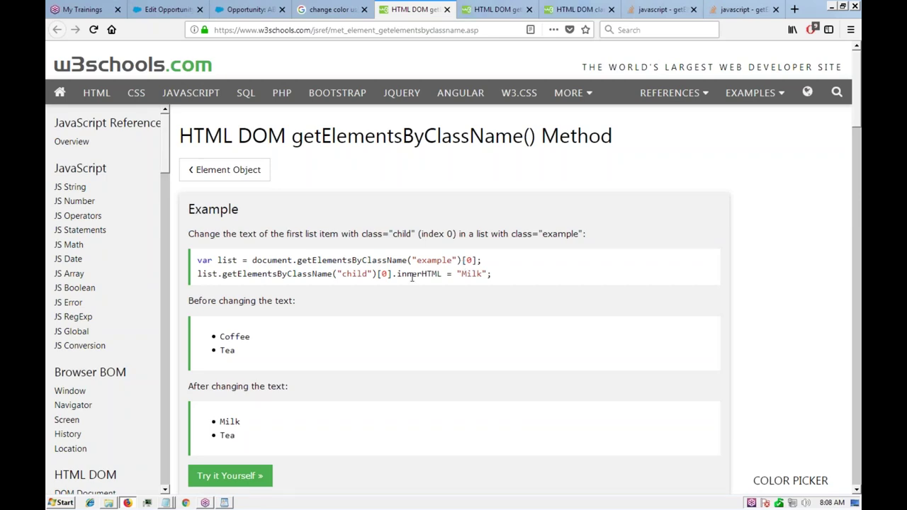
scroll(384, 273, down, 3)
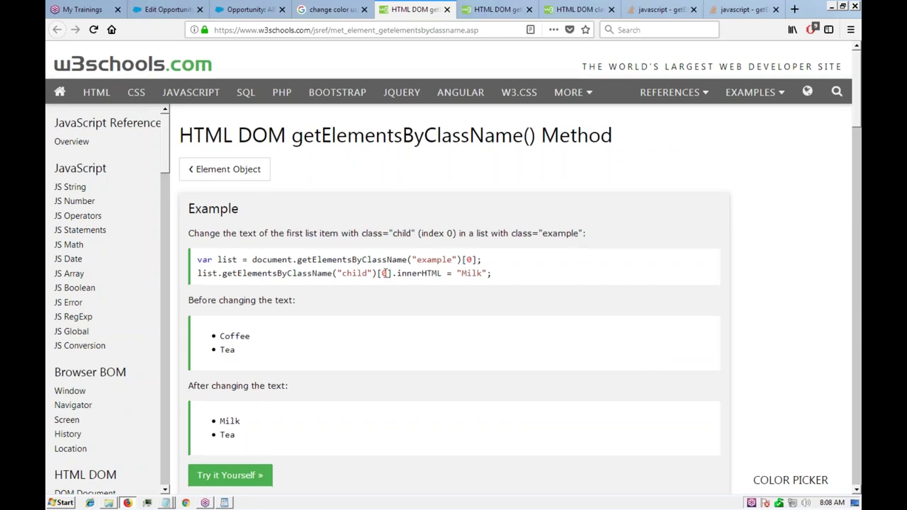
scroll(384, 273, down, 2)
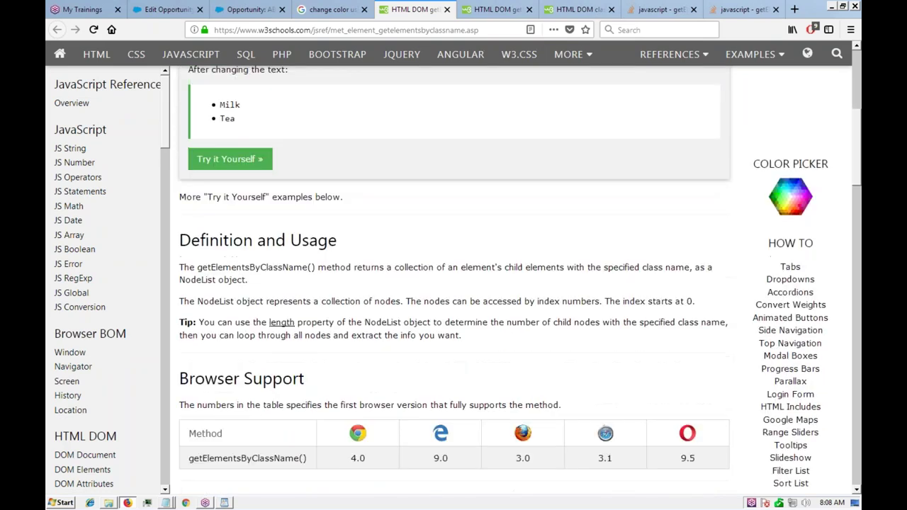
Add the index [0] after getElementsByClassName('pageDescription') in the change color button's script and quick-save the button.
click(170, 9)
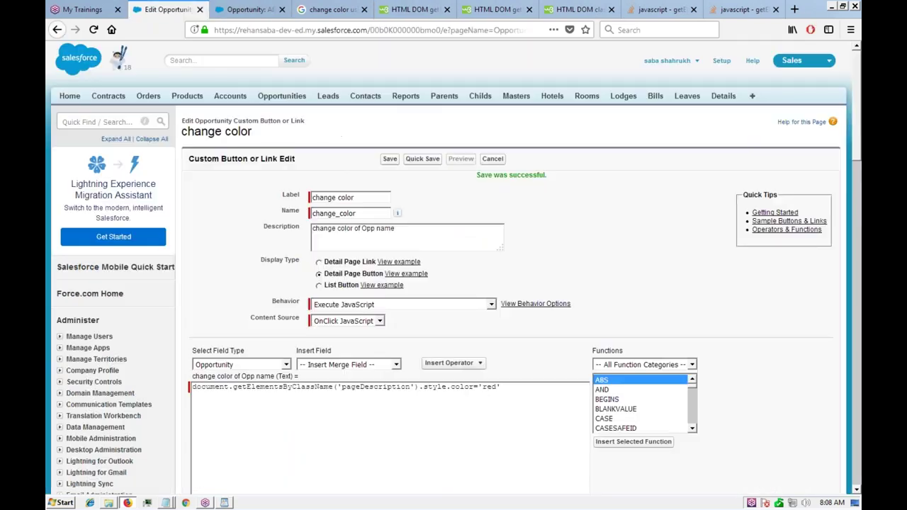
drag(419, 389, 432, 391)
text([])
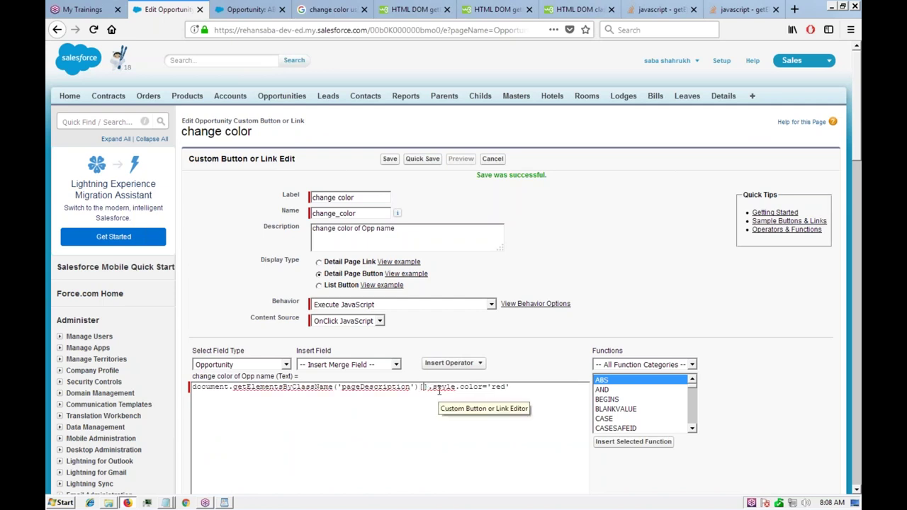
text(0)
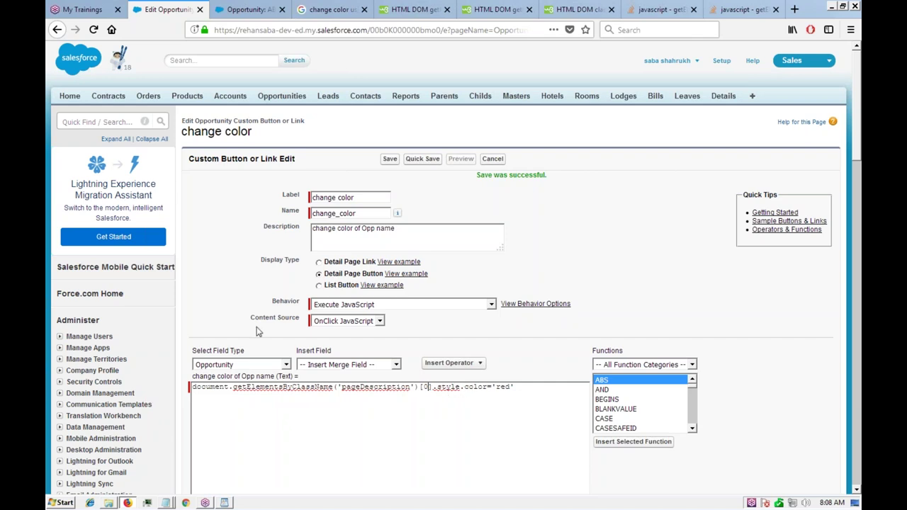
click(423, 159)
Reload ABC-Opp, test the change color button on the opportunity name, and compare it with the button's script.
click(254, 16)
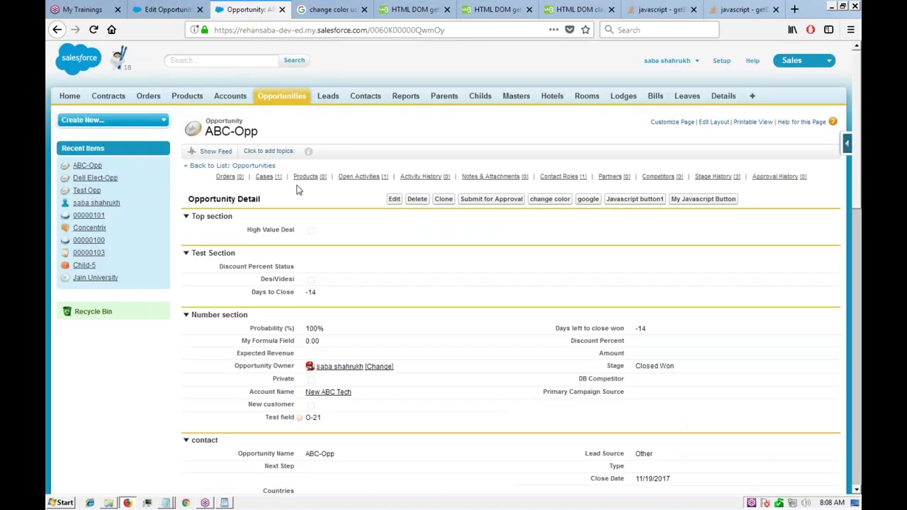
key(F5)
click(178, 11)
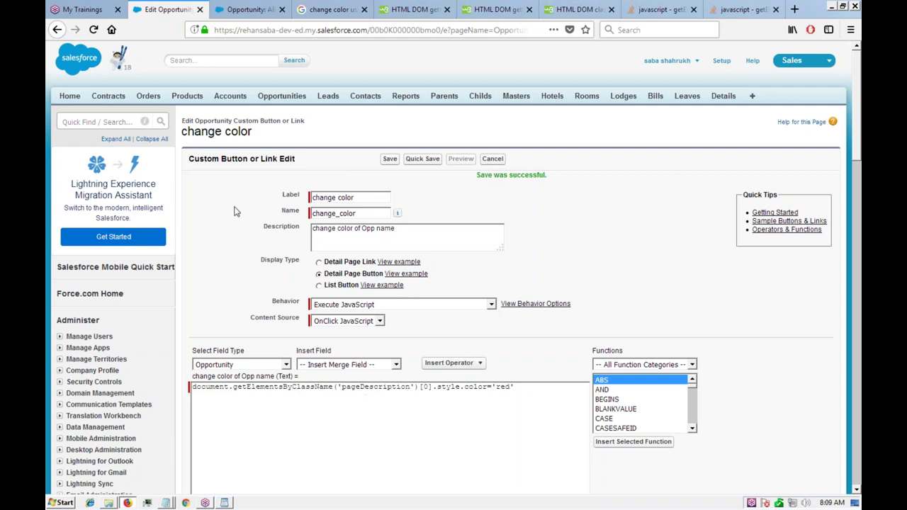
click(245, 12)
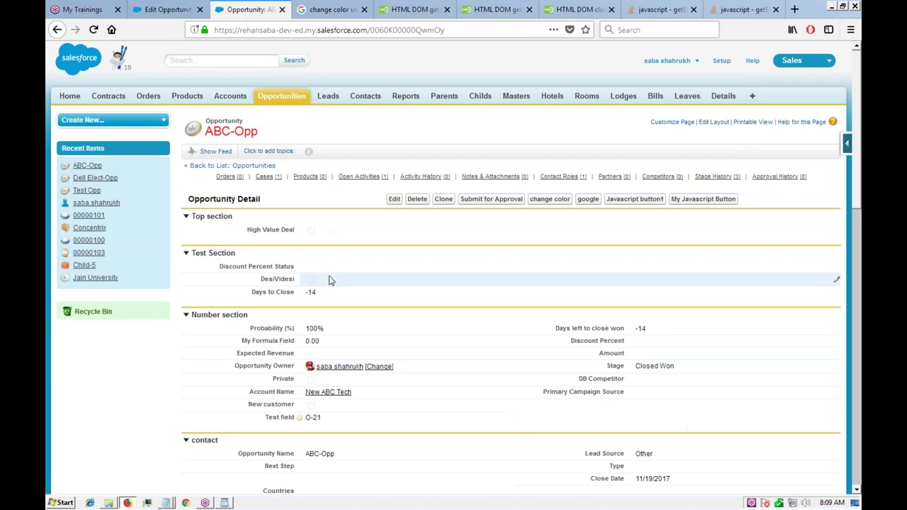
Reload ABC-Opp, set the class of the Opportunity h1 heading to pageDescription in the inspector, and return to the change color button's script.
key(F5)
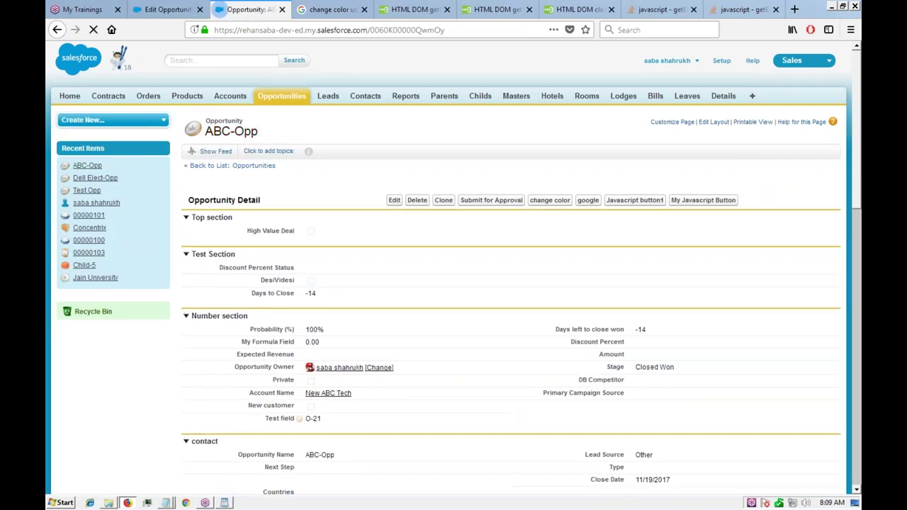
key(ctrl+shift+i)
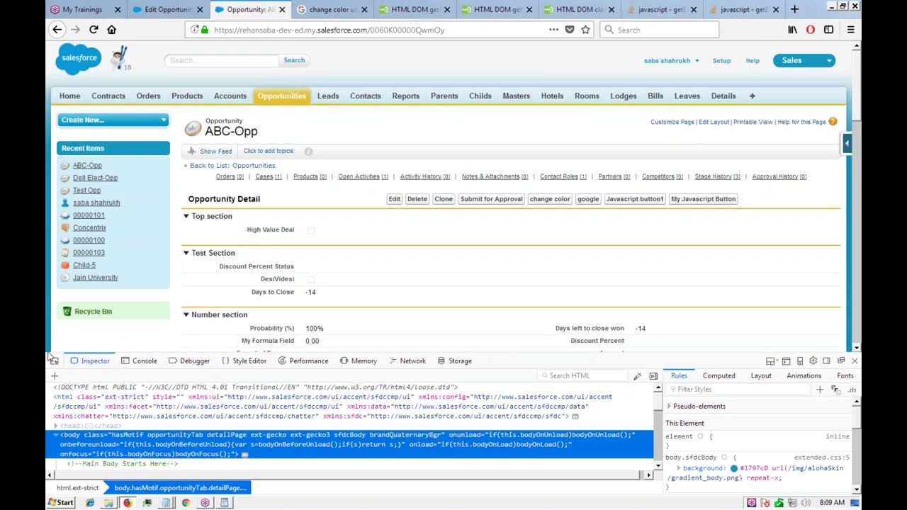
click(54, 361)
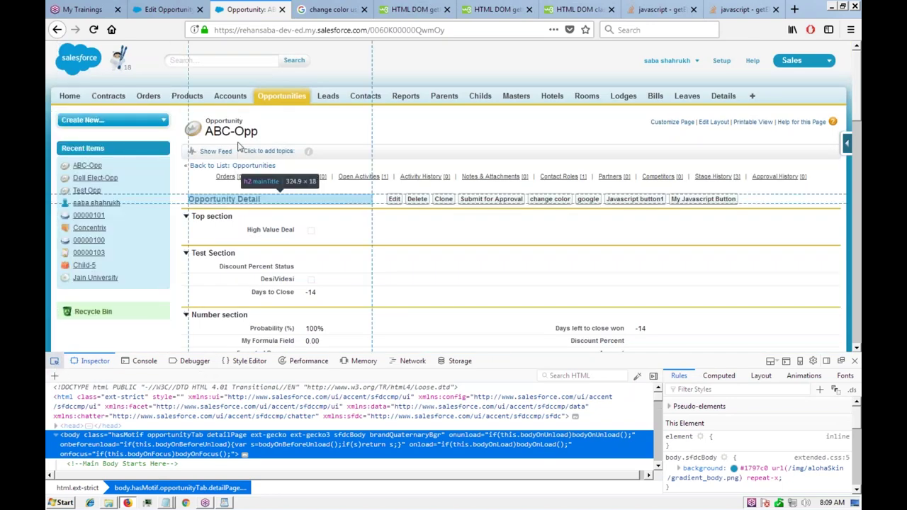
click(415, 131)
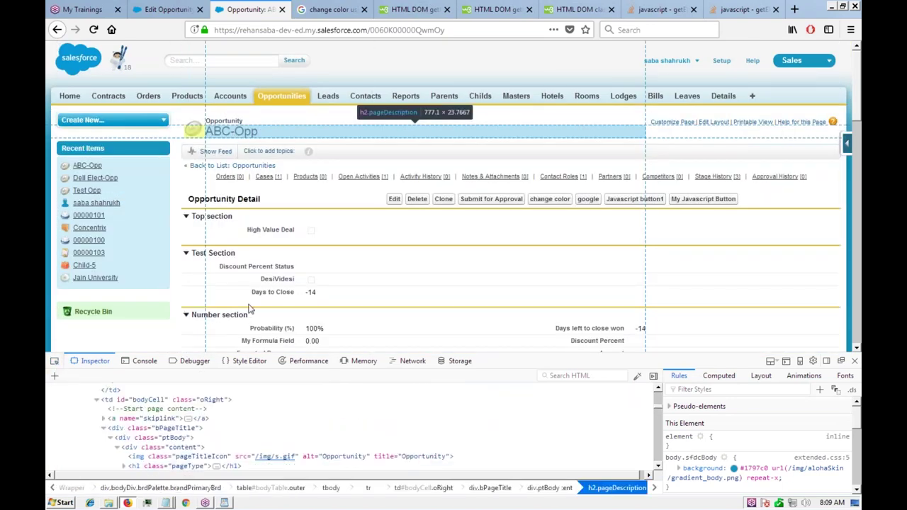
scroll(238, 435, down, 2)
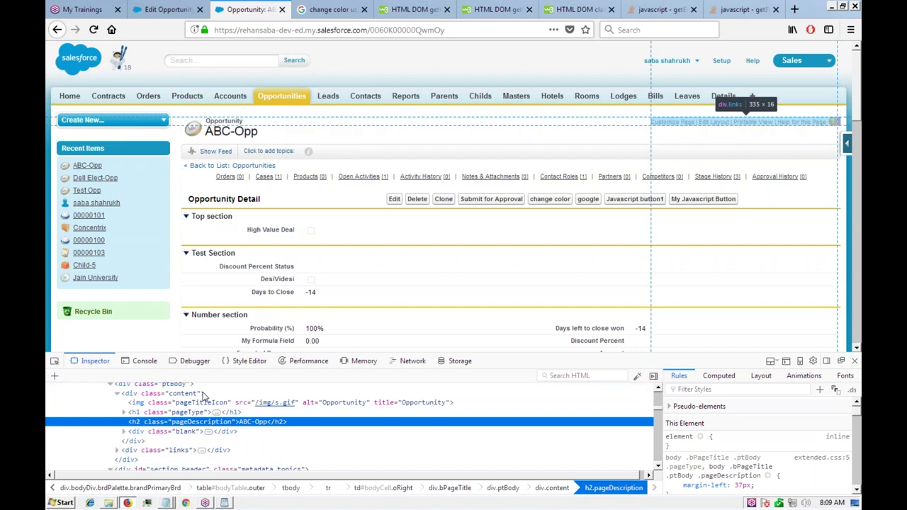
double_click(187, 413)
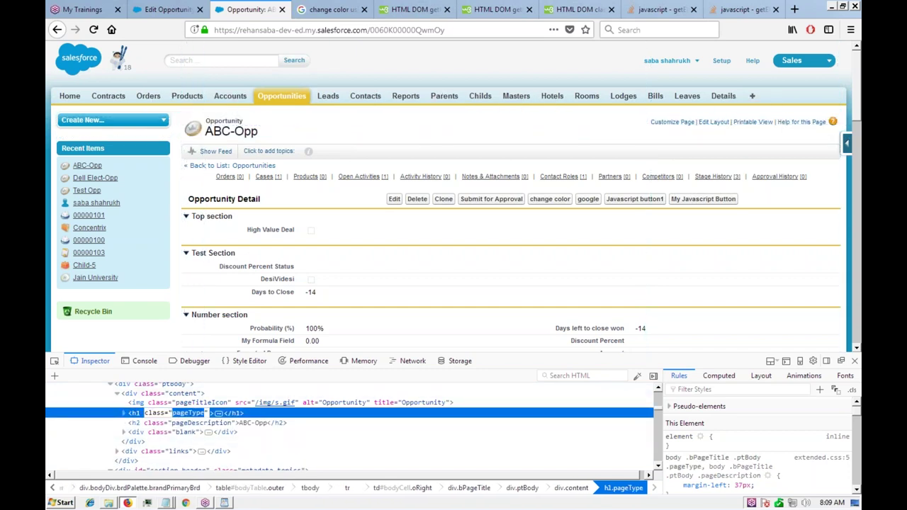
text(pageDescription)
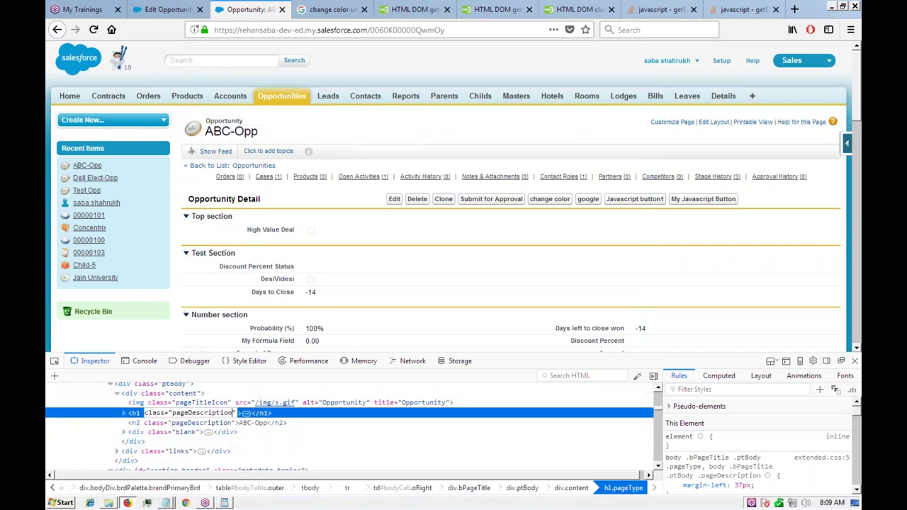
key(Return)
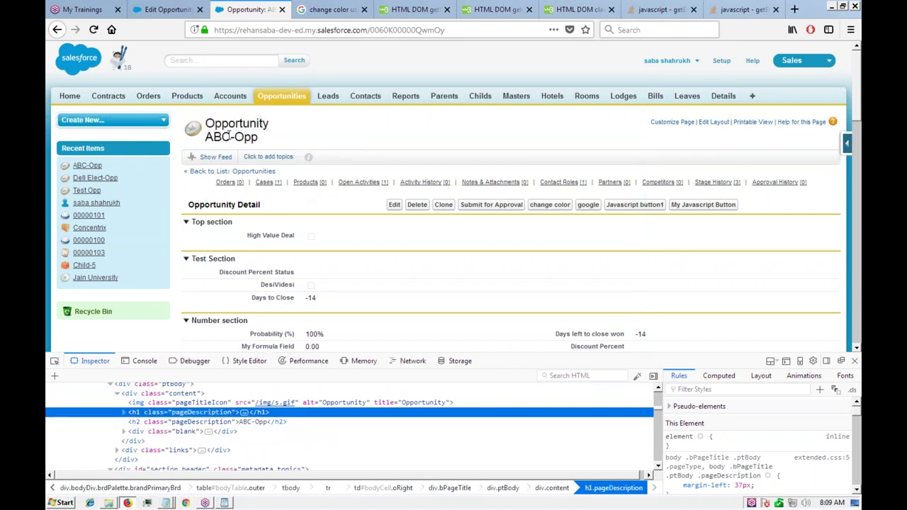
double_click(237, 124)
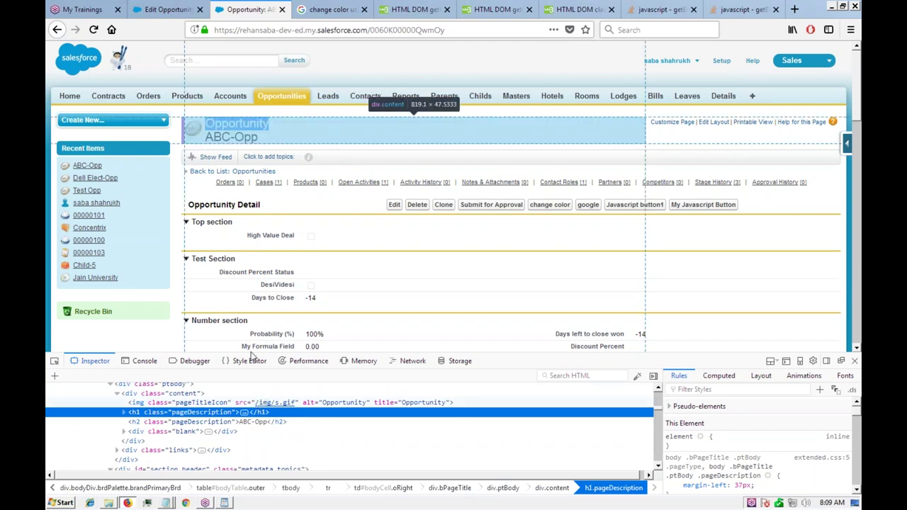
key(ctrl+Page_Up)
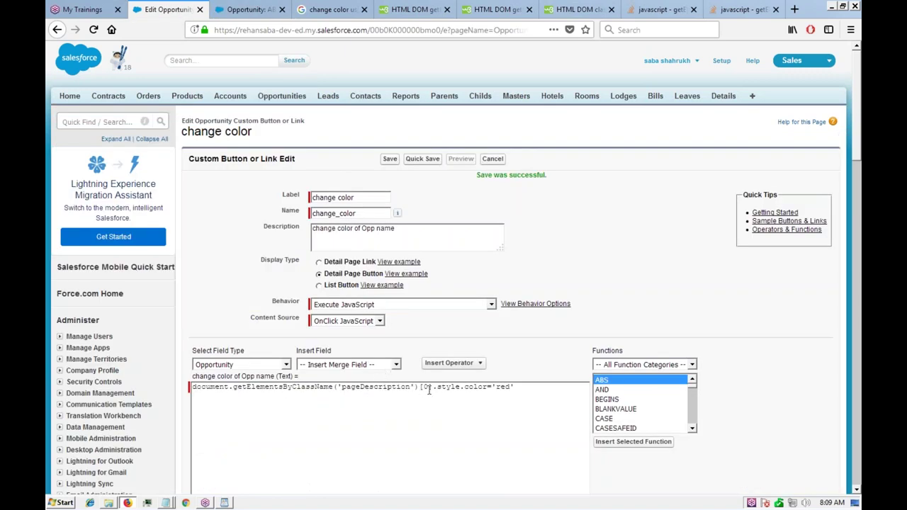
Compare the h1 and h2 pageDescription headings of ABC-Opp in the inspector with the change color button's script.
key(ctrl+Page_Down)
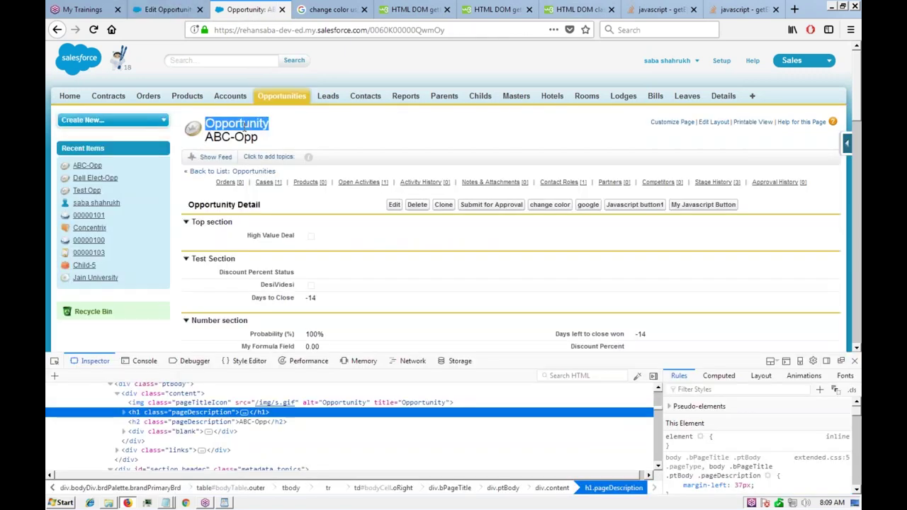
click(282, 129)
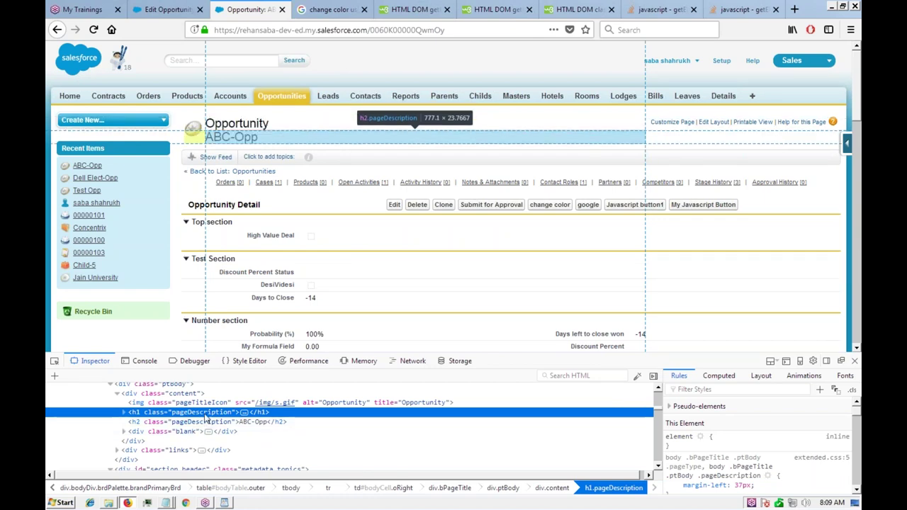
click(169, 10)
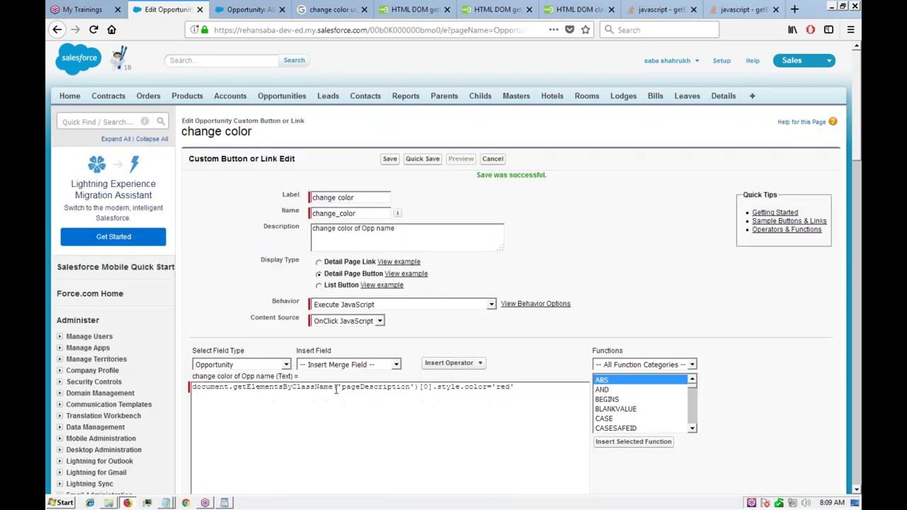
Change the index after getElementsByClassName('pageDescription') to [1] in the change color button's script.
drag(429, 388, 432, 388)
click(446, 388)
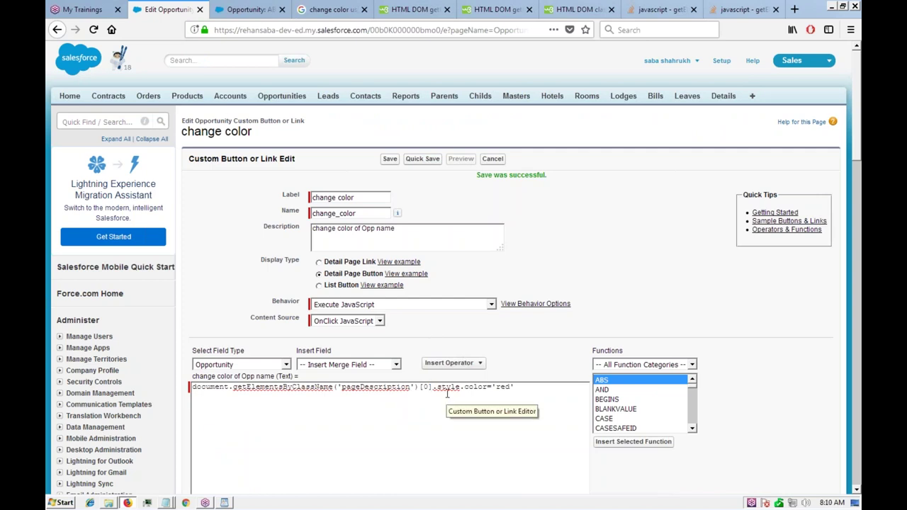
key(BackSpace)
text(1)
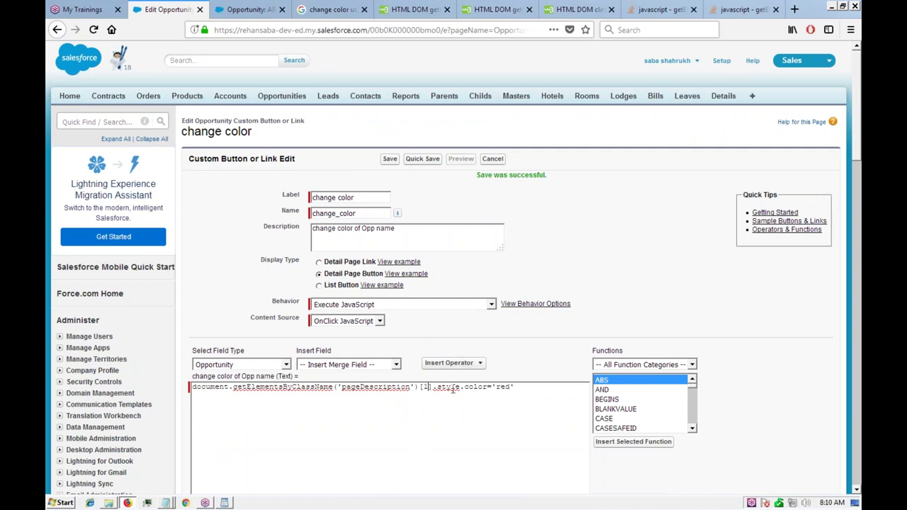
click(532, 388)
Set the index after getElementsByClassName('pageDescription') back to [0] and quick-save the change color button.
click(427, 388)
key(BackSpace)
text(0)
click(418, 162)
click(272, 386)
Review the Stack Overflow answer on class-based selection and search the web for getElementByClassName in a new tab.
click(663, 9)
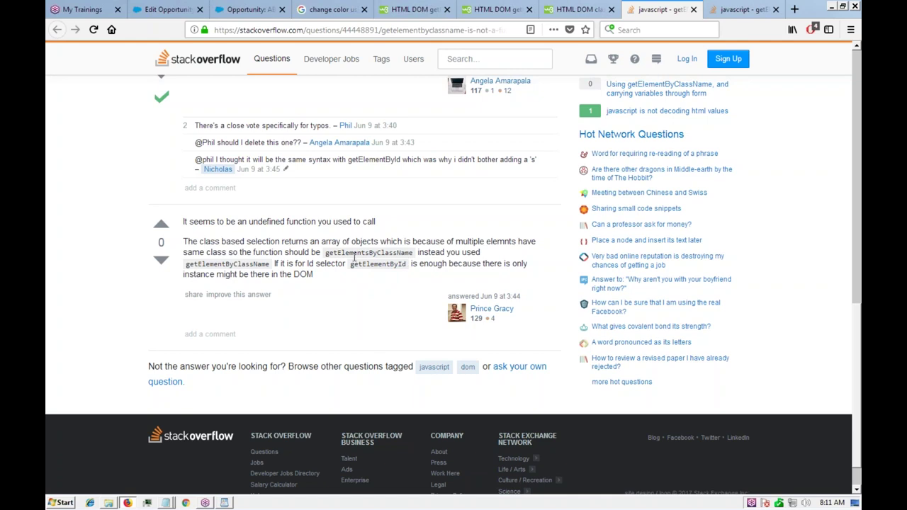
click(795, 11)
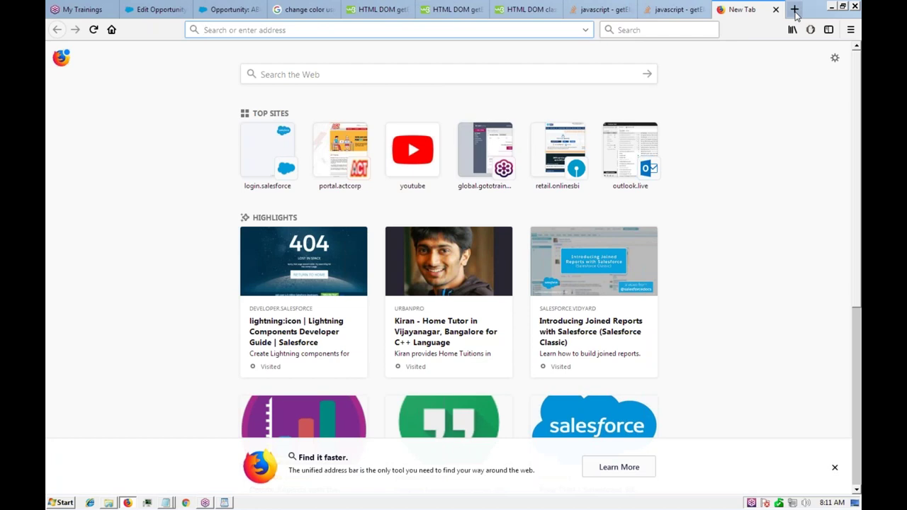
text(get)
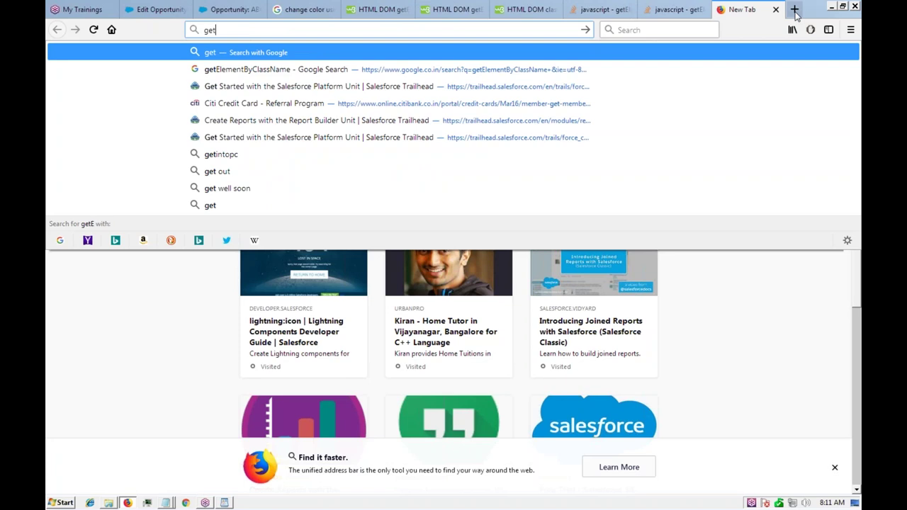
text(Element)
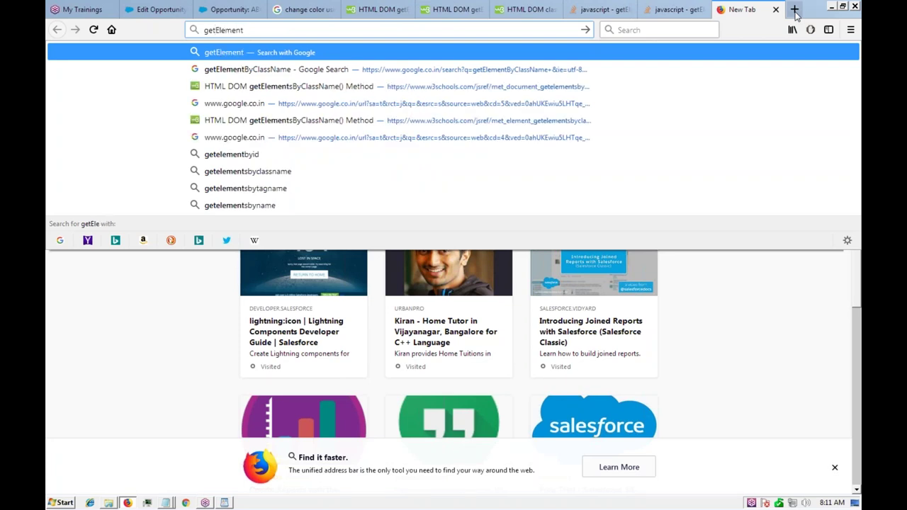
text(ByCla)
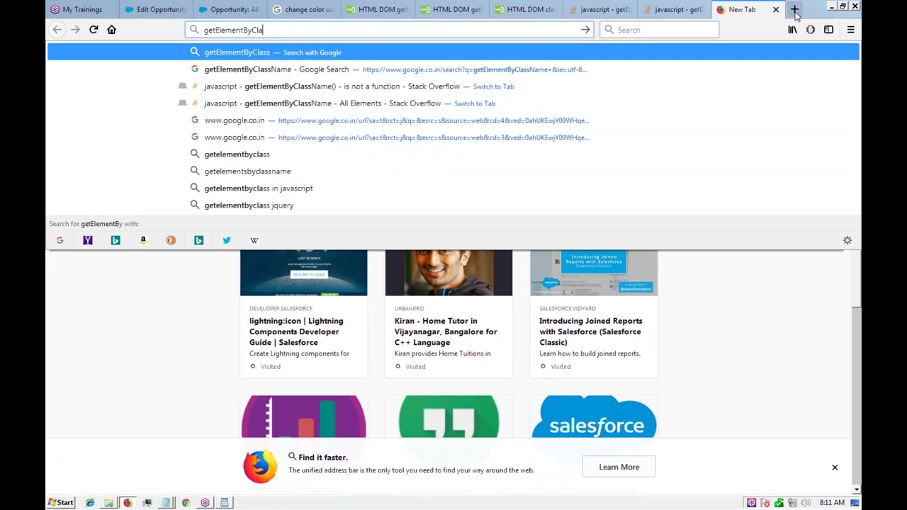
text(ssName)
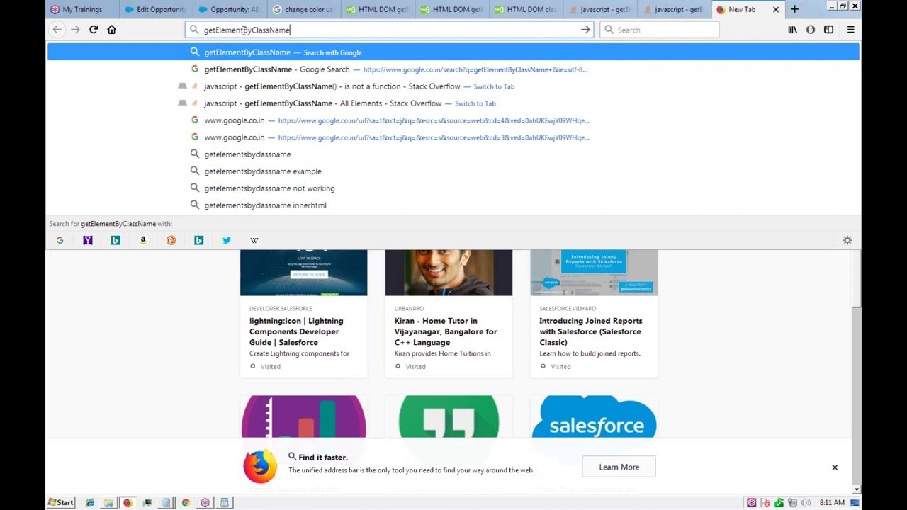
key(Escape)
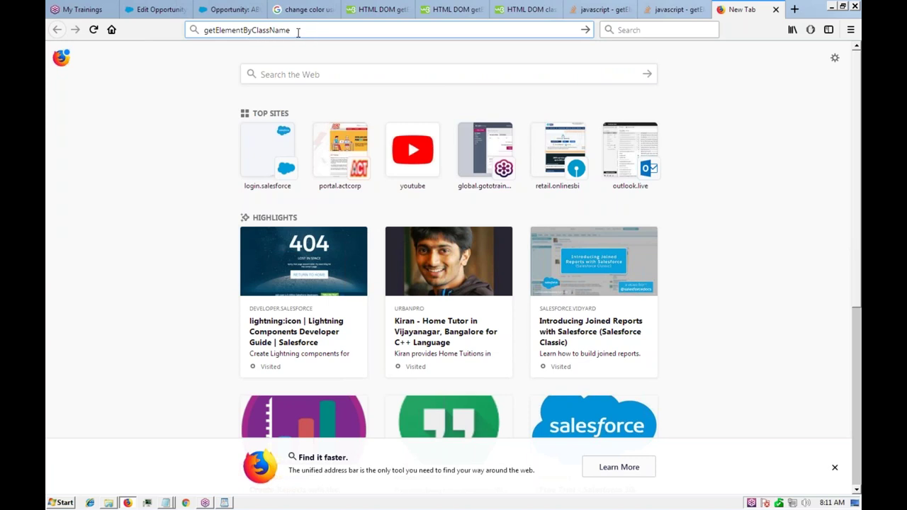
key(Return)
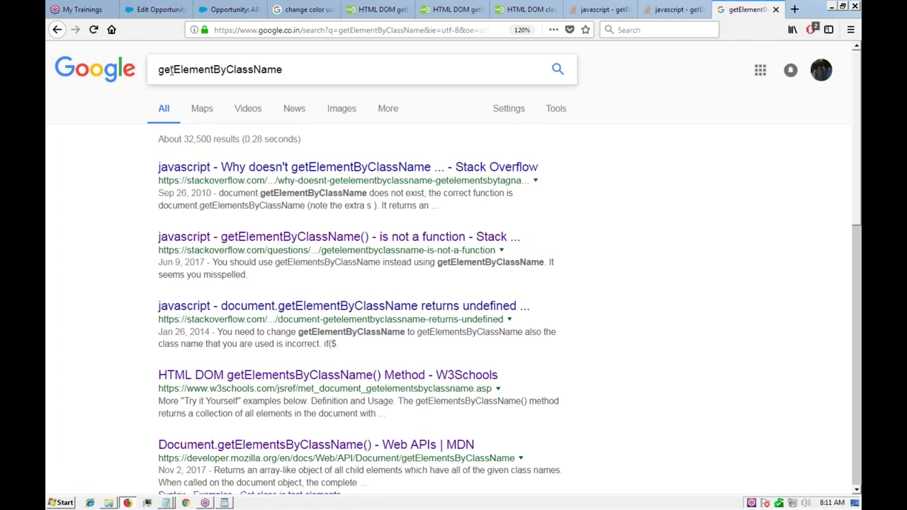
Examine how the method name is spelled in the search query, its suggestions and the listed results.
click(213, 69)
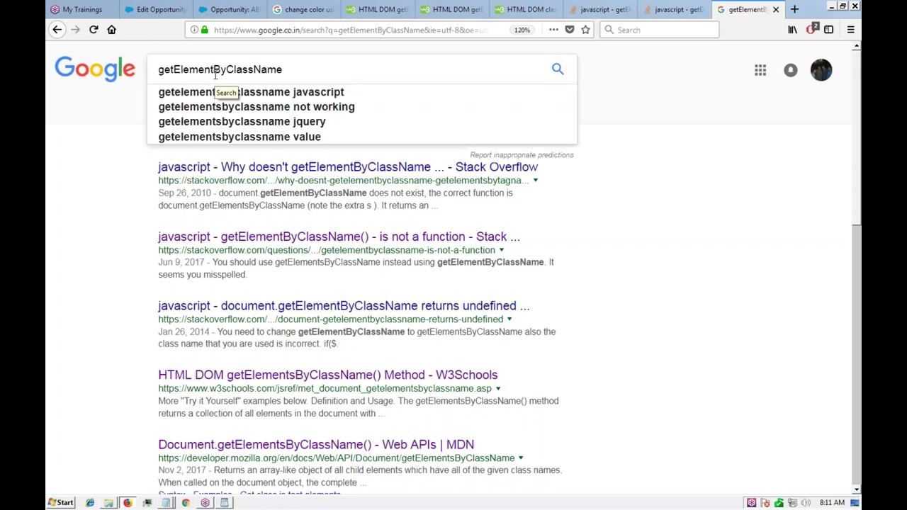
click(627, 87)
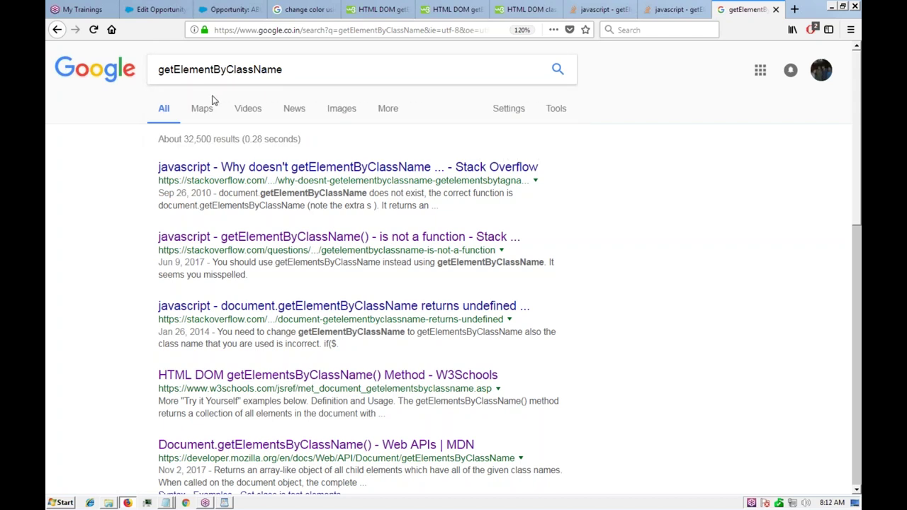
double_click(162, 74)
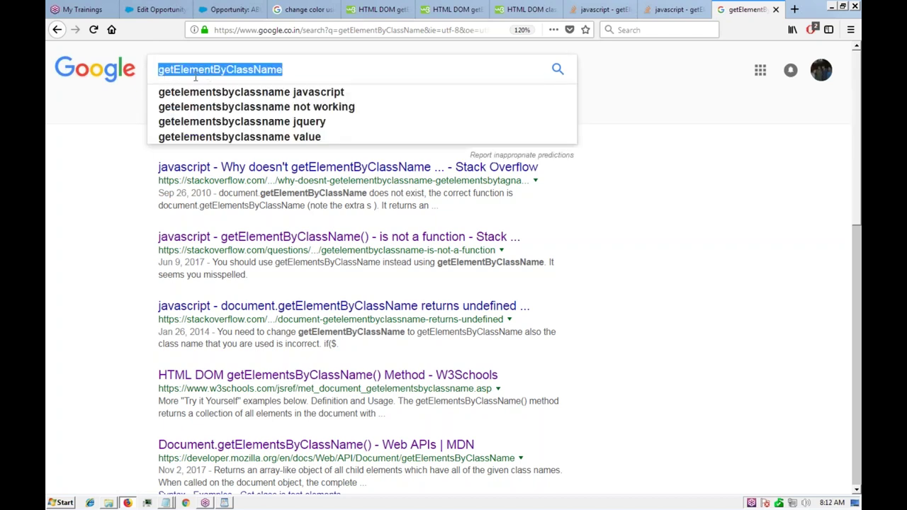
click(603, 227)
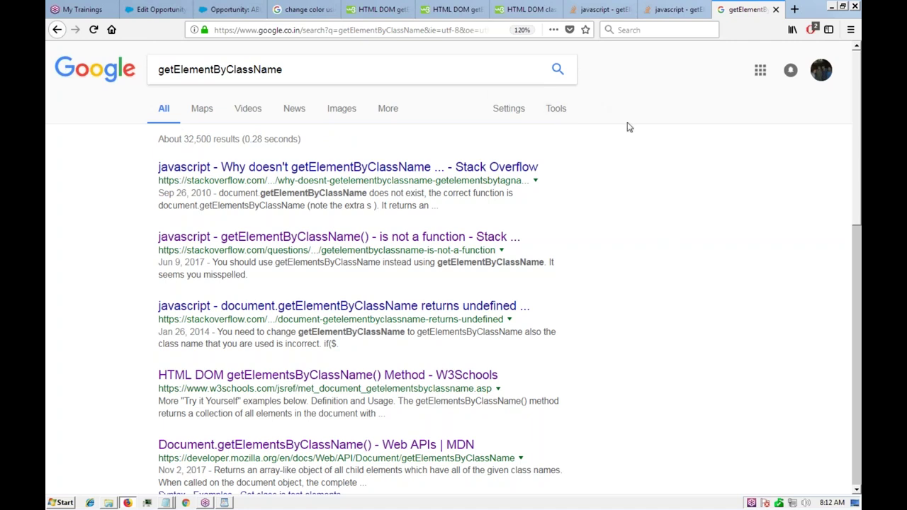
scroll(626, 198, down, 3)
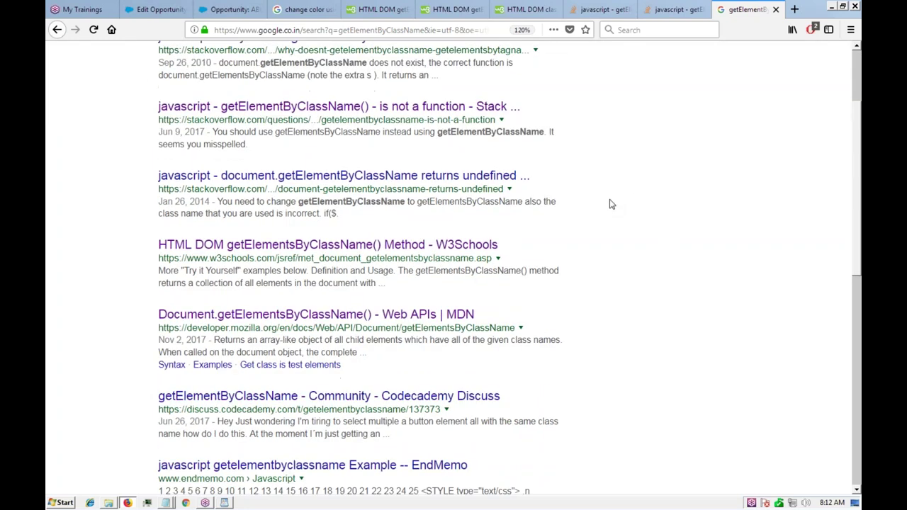
scroll(610, 203, up, 4)
double_click(313, 72)
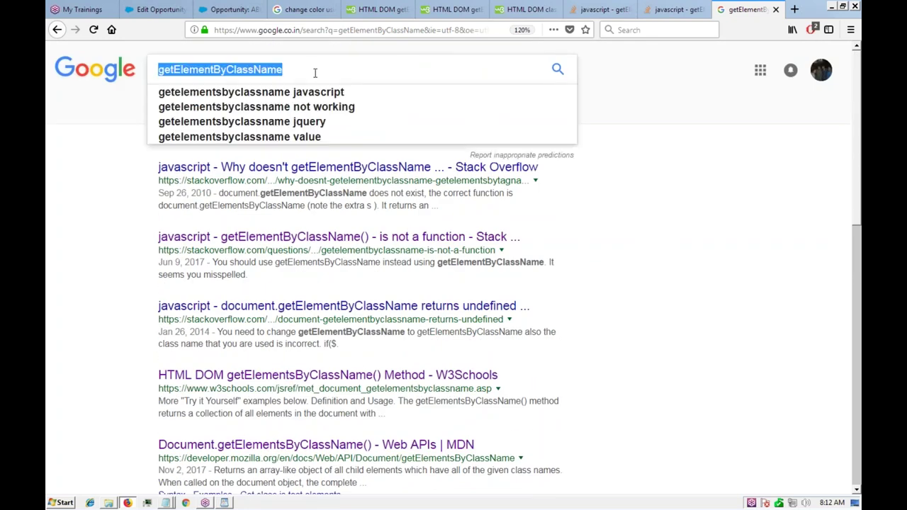
click(732, 186)
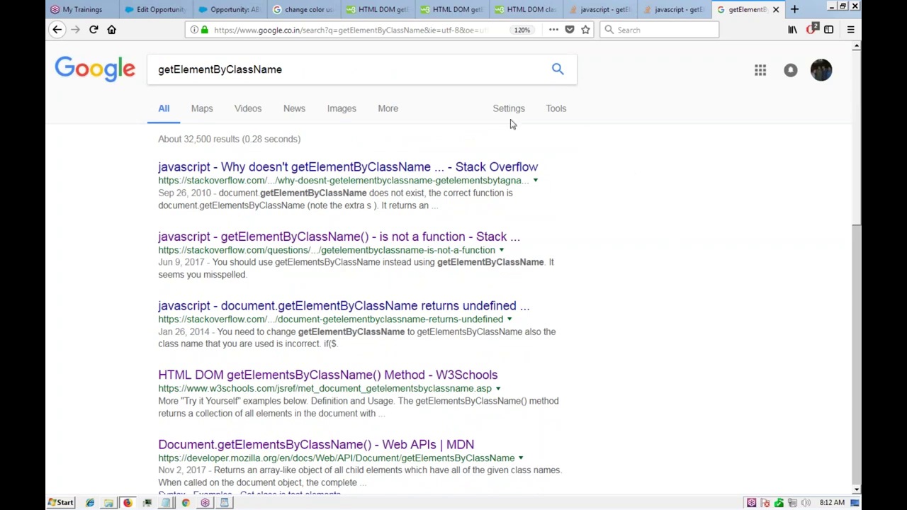
click(299, 71)
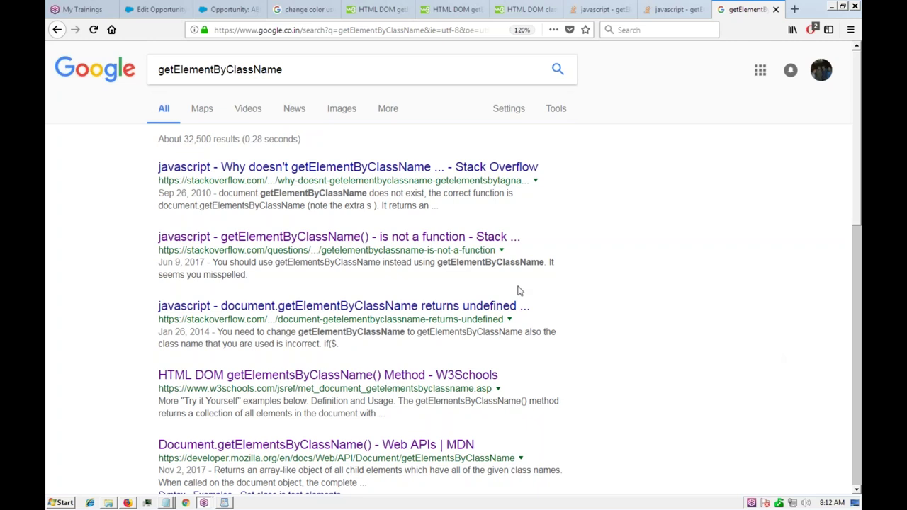
click(701, 217)
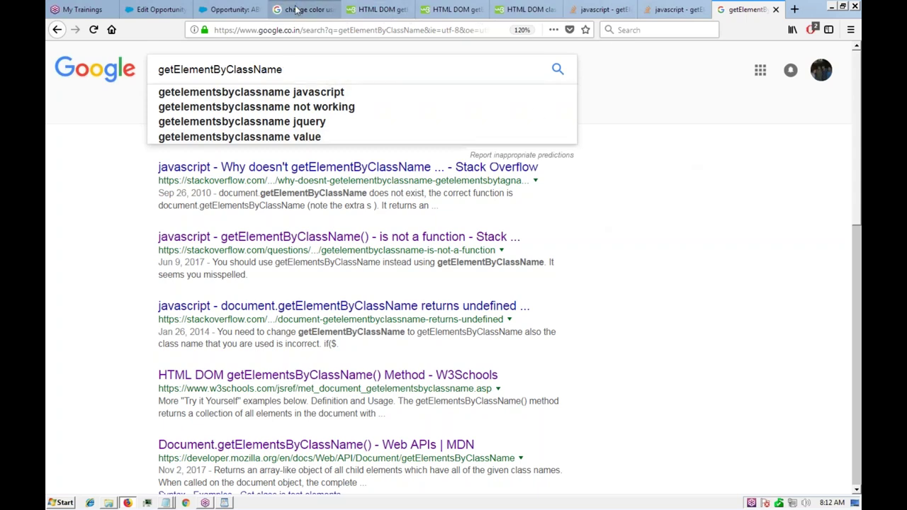
Return to ABC-Opp, look through the markup below its headings, and close the inspector before reloading the record.
click(234, 9)
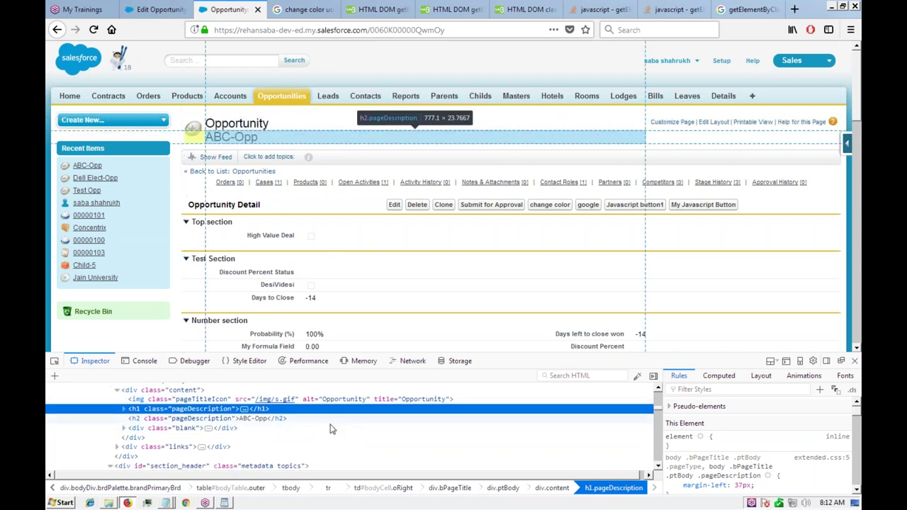
scroll(338, 422, down, 2)
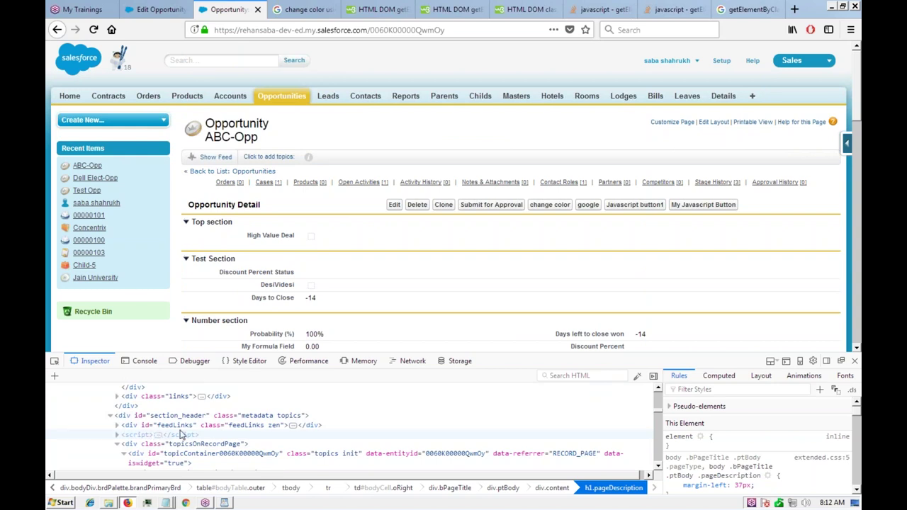
scroll(188, 425, down, 2)
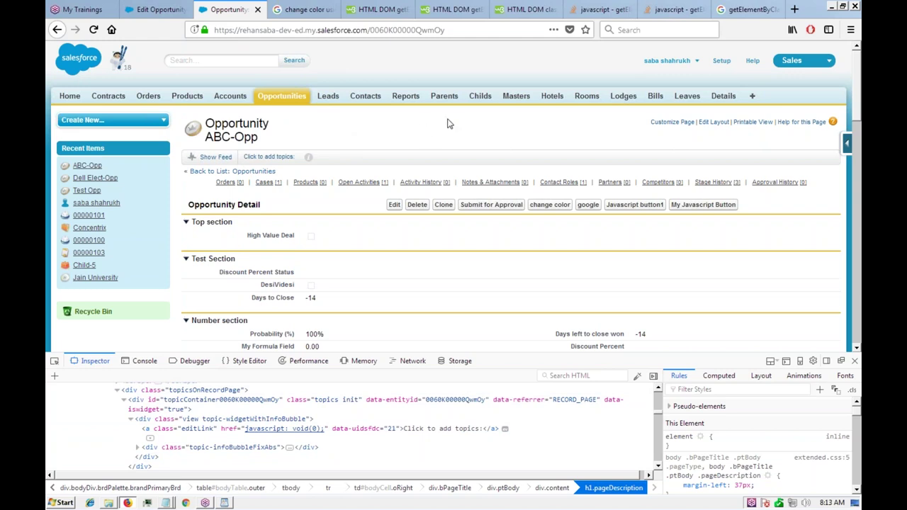
click(855, 361)
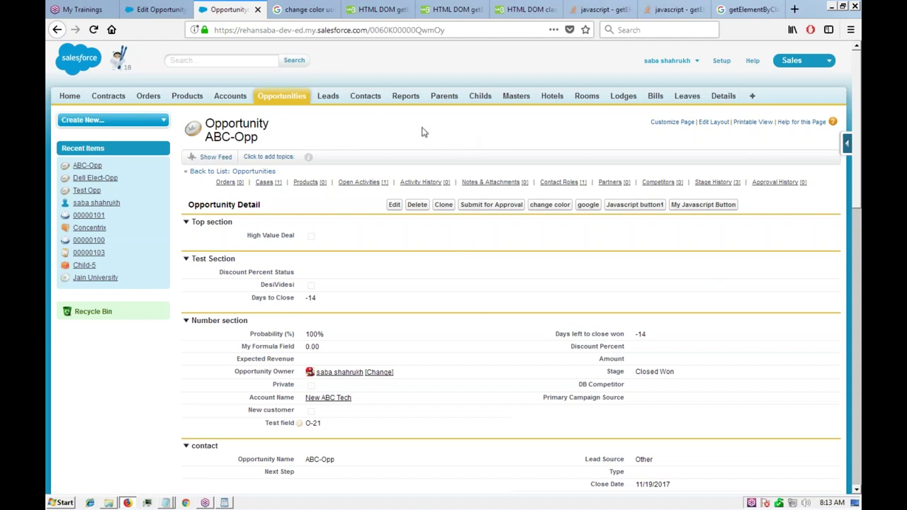
key(F5)
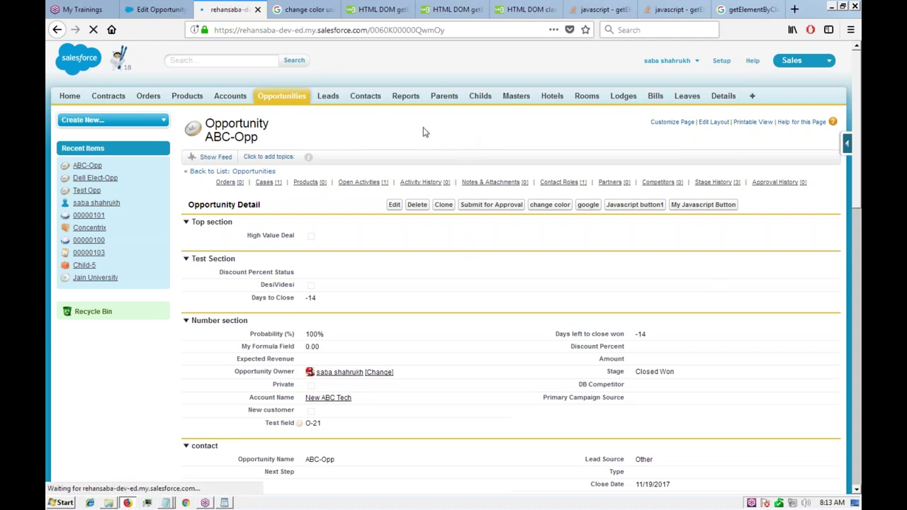